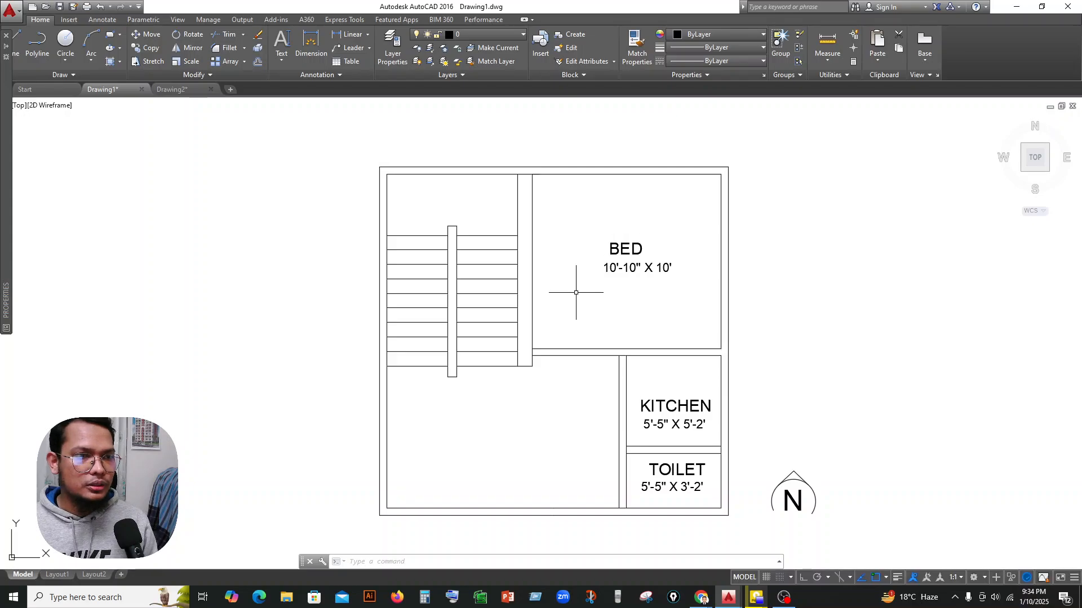
Trim the wall lines crossing the junctions of the bedroom's lower wall with the stair wall and the kitchen wall.
click(228, 36)
key(Return)
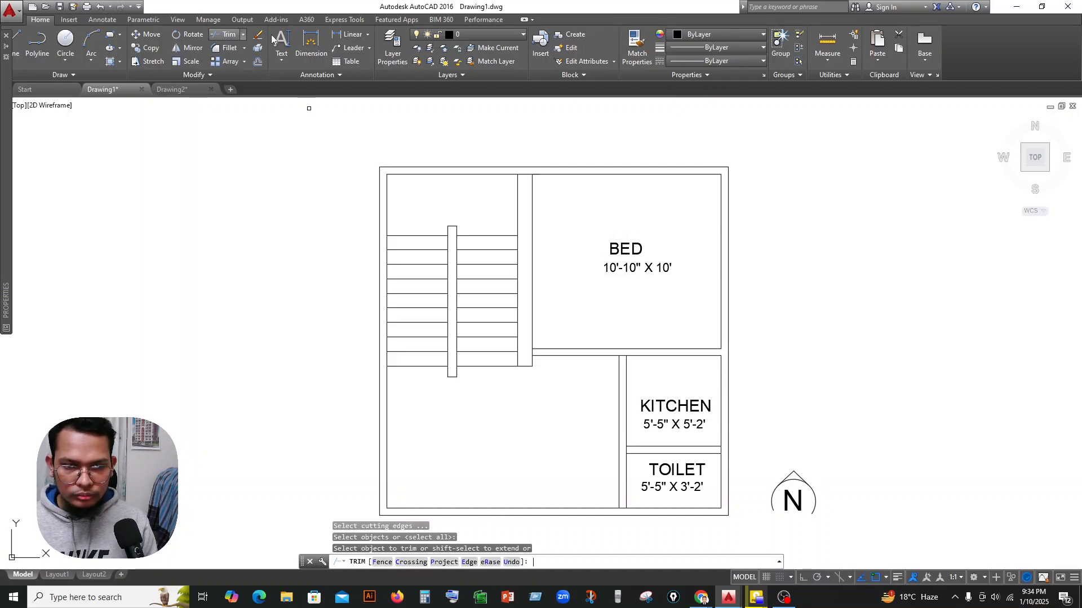
scroll(527, 363, up, 2)
click(532, 364)
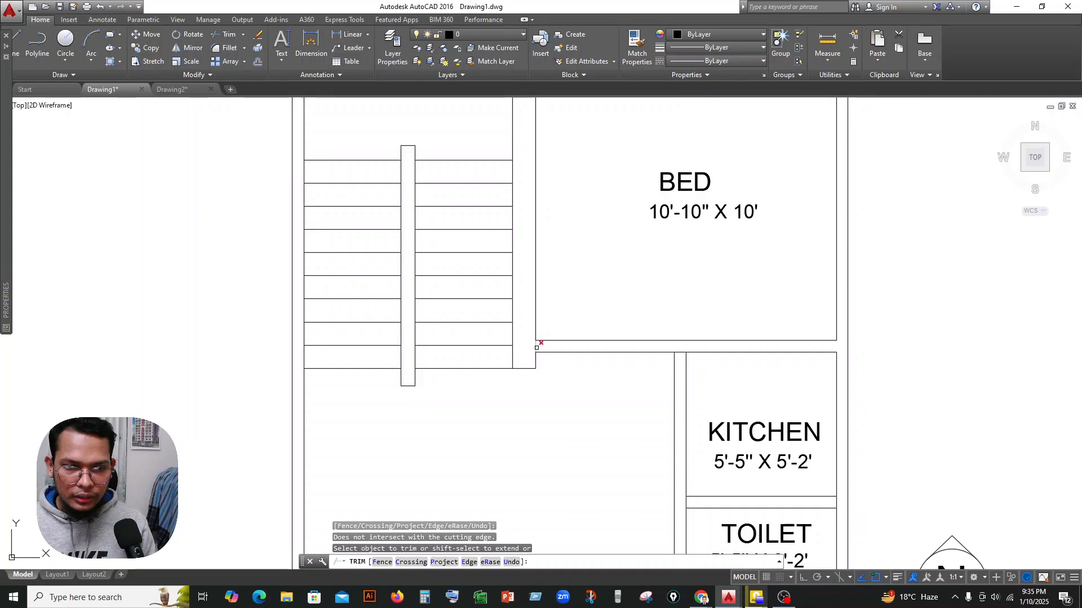
click(537, 348)
click(680, 352)
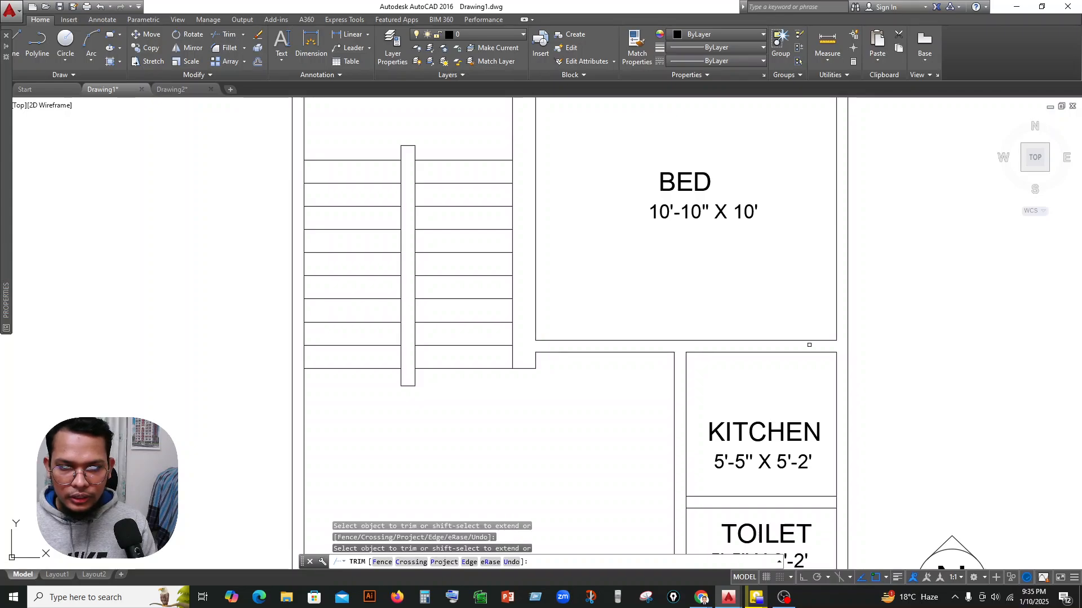
Trim the wall lines where the kitchen-toilet partition meets the outer wall and where the toilet's side wall meets the lower outer wall.
scroll(746, 335, down, 4)
scroll(693, 338, up, 4)
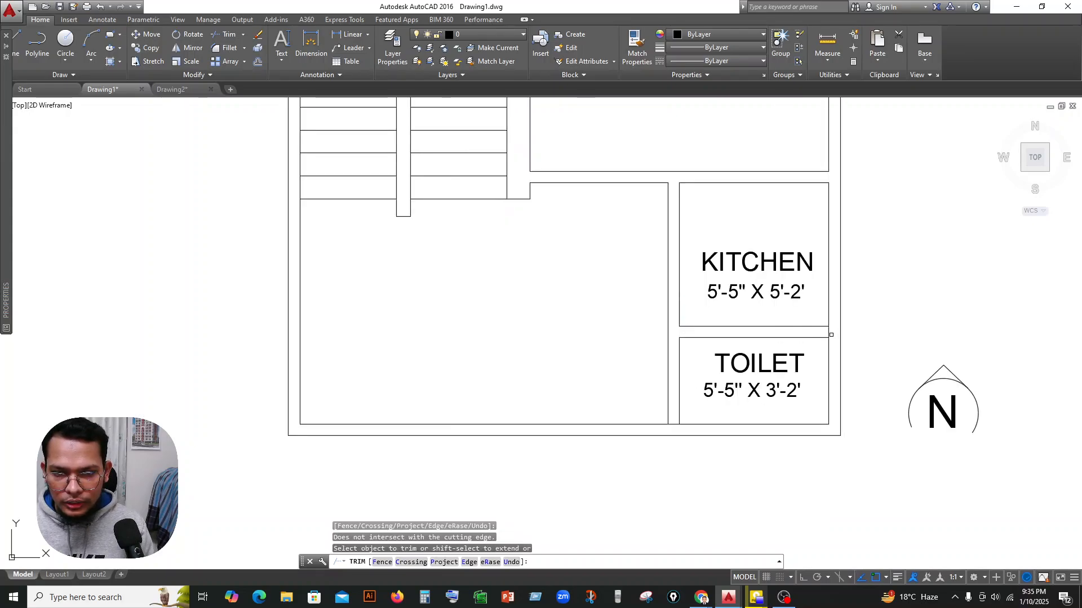
click(830, 333)
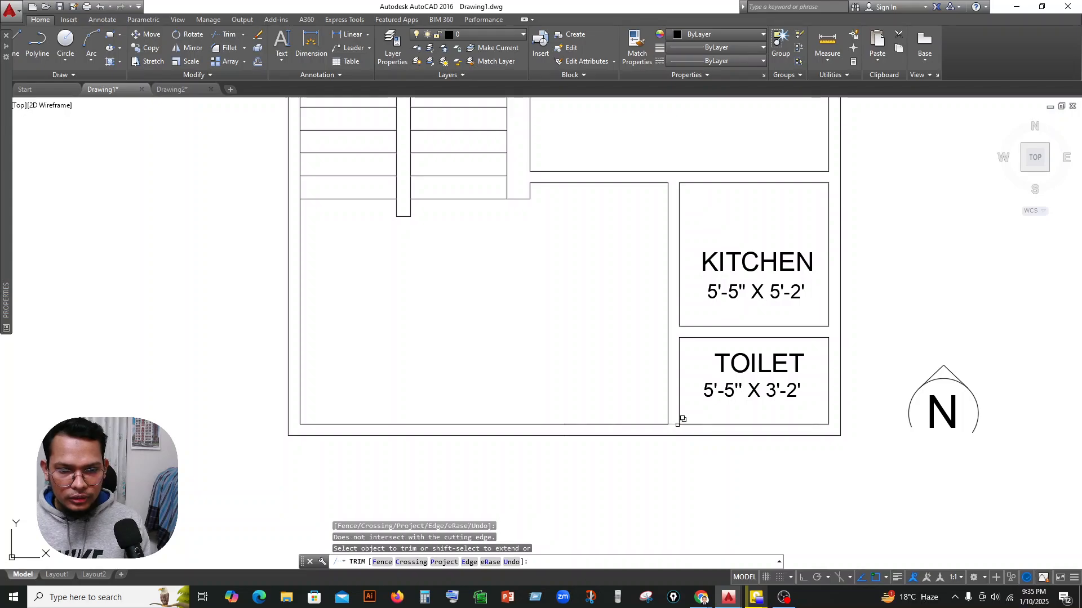
click(684, 421)
scroll(688, 444, down, 3)
click(623, 342)
scroll(623, 343, up, 4)
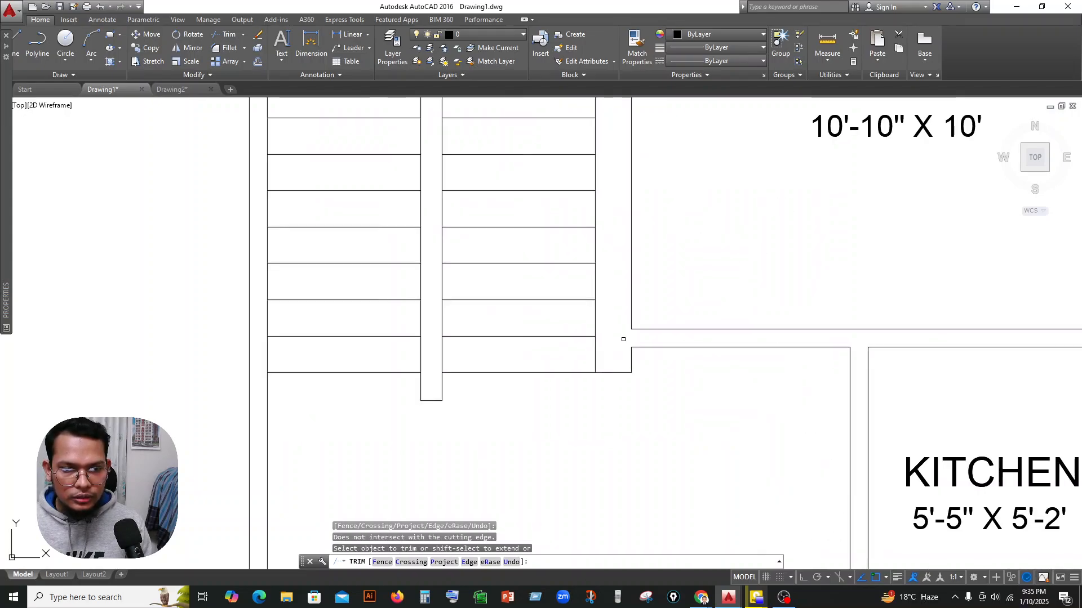
Trim the upper outer wall's inner line where the wall between stairs and bedroom meets it, and finish trimming.
scroll(689, 360, down, 4)
scroll(661, 202, up, 6)
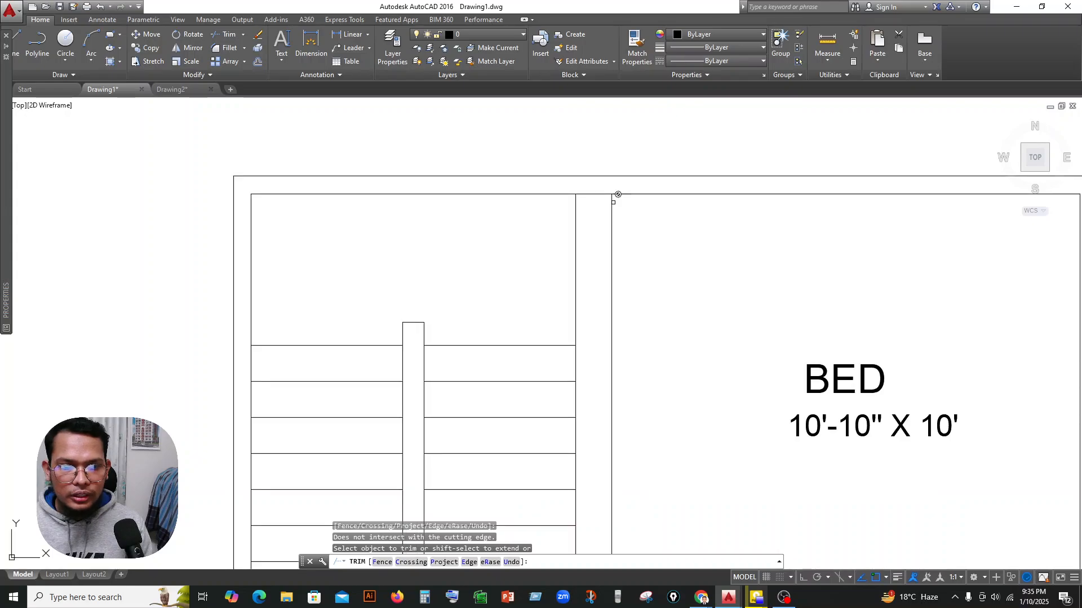
scroll(661, 333, down, 6)
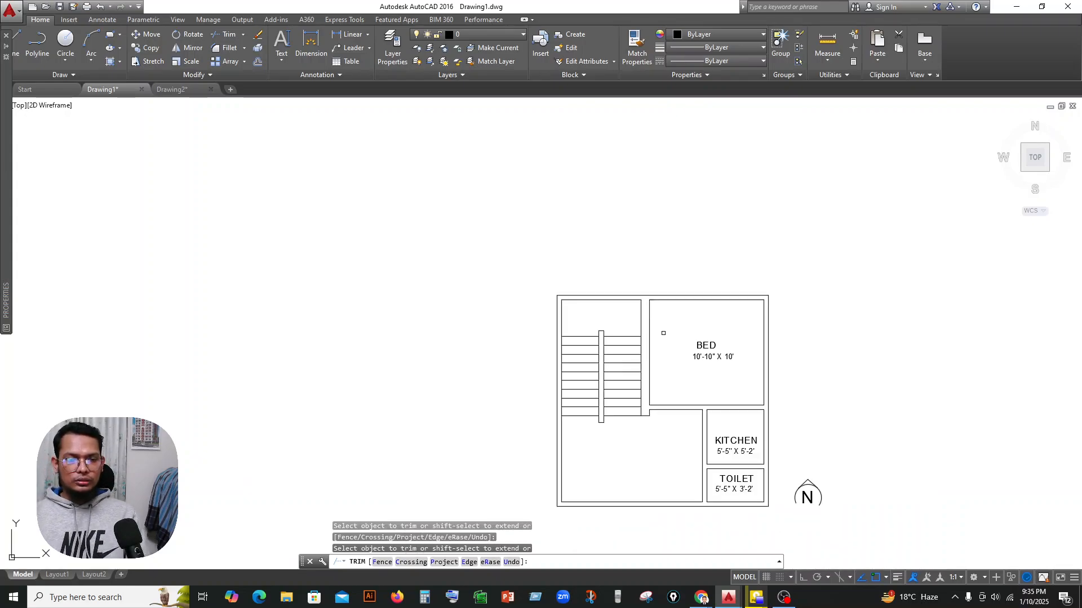
key(Escape)
scroll(652, 411, up, 3)
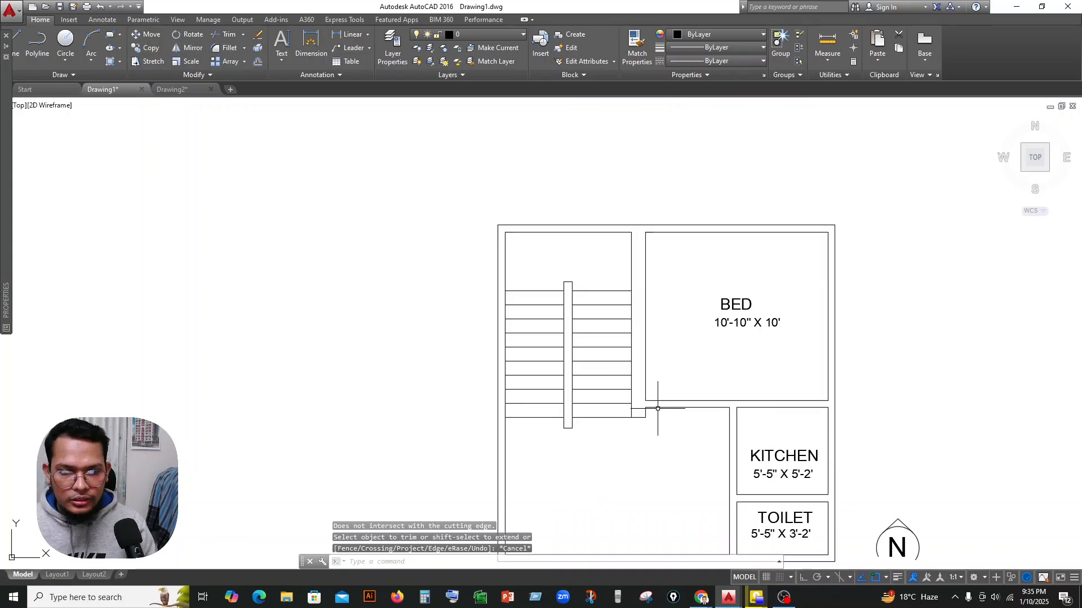
middle_drag(661, 382, 594, 310)
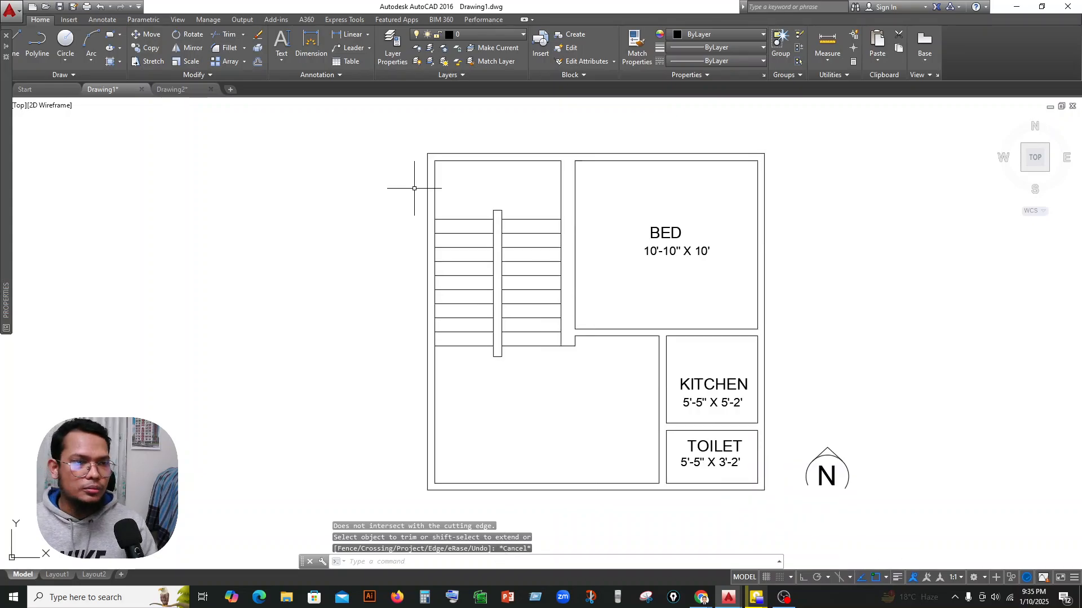
Hatch the connected walls of the floor plan with the ANSI31 pattern.
text(h)
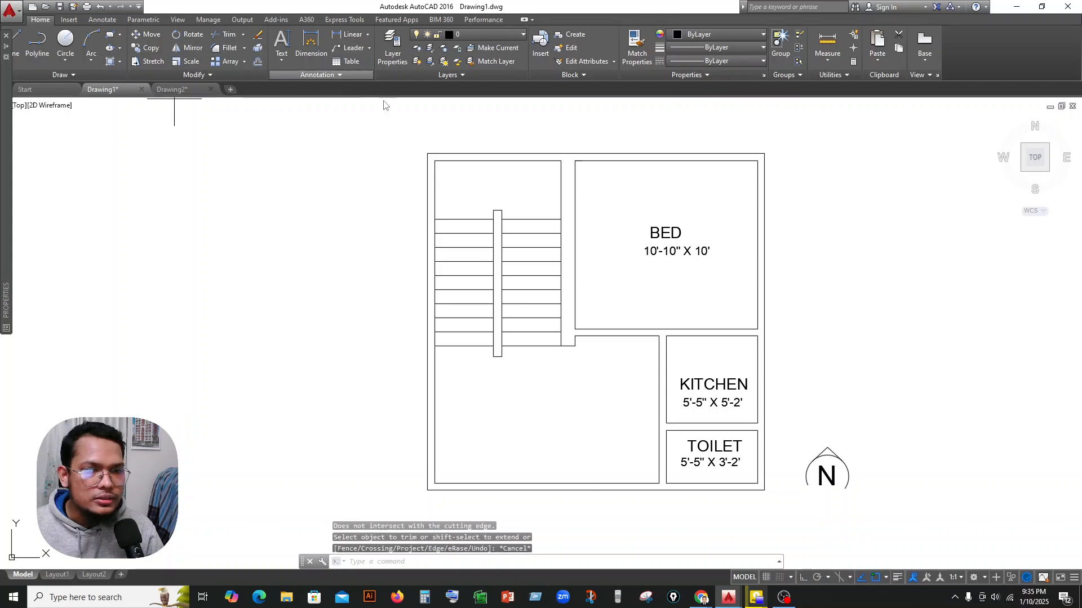
key(Return)
click(563, 158)
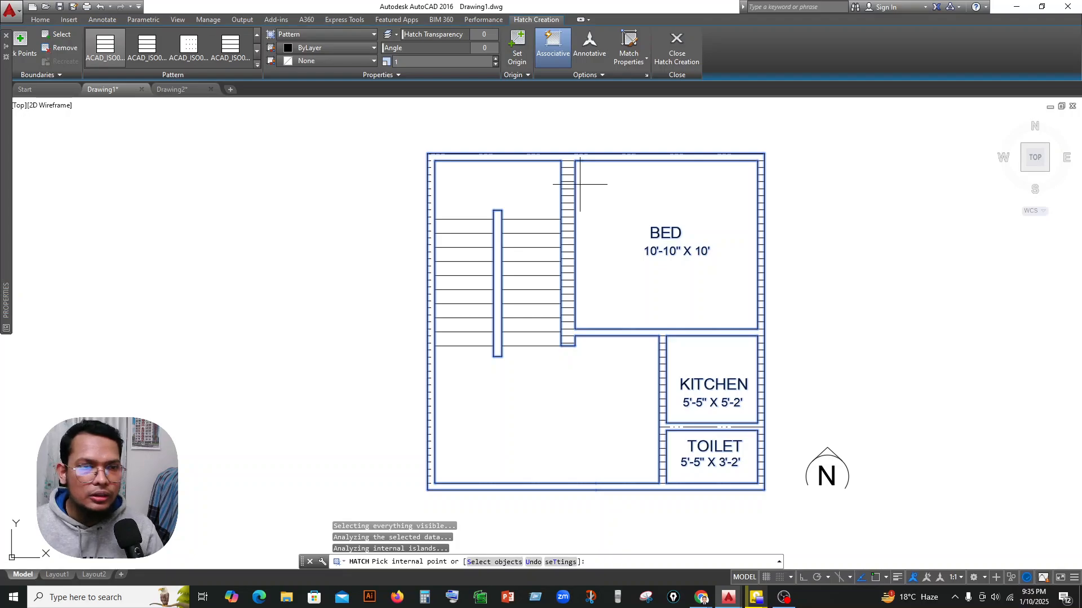
click(258, 65)
scroll(224, 140, down, 2)
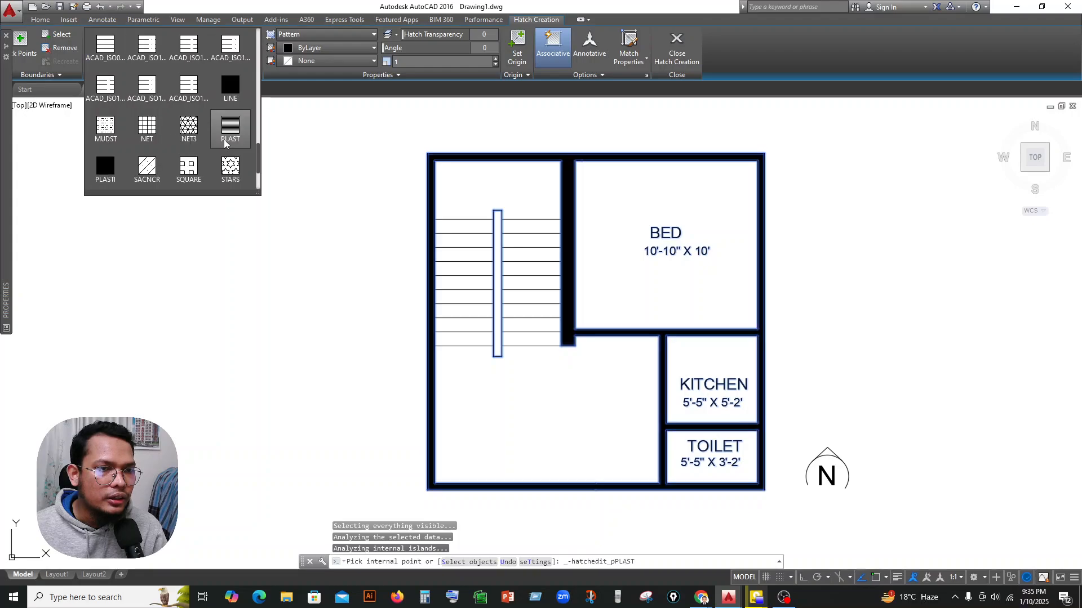
scroll(225, 140, up, 3)
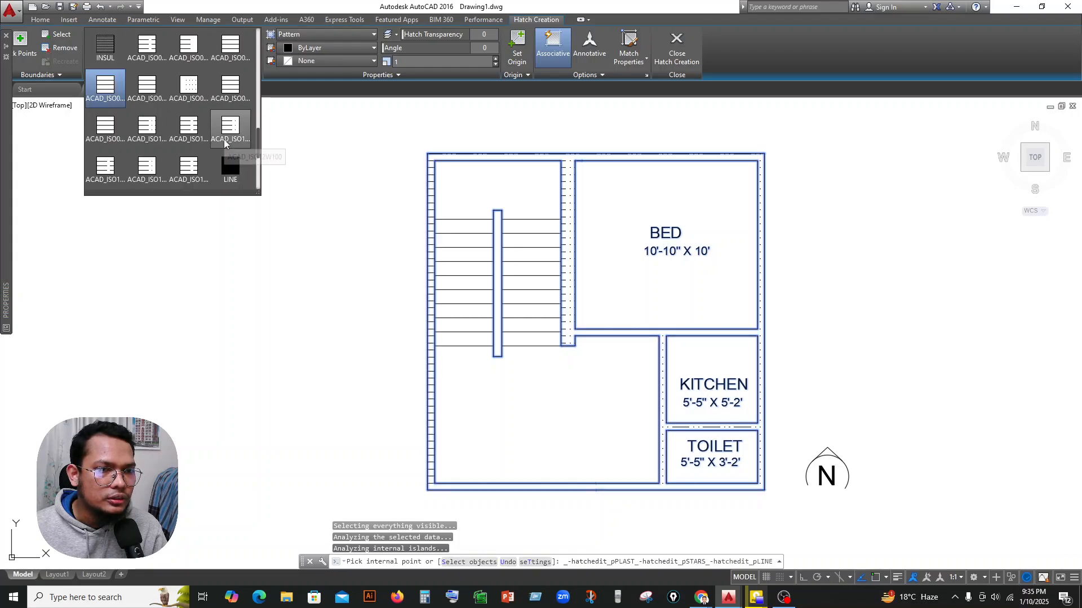
scroll(216, 121, down, 5)
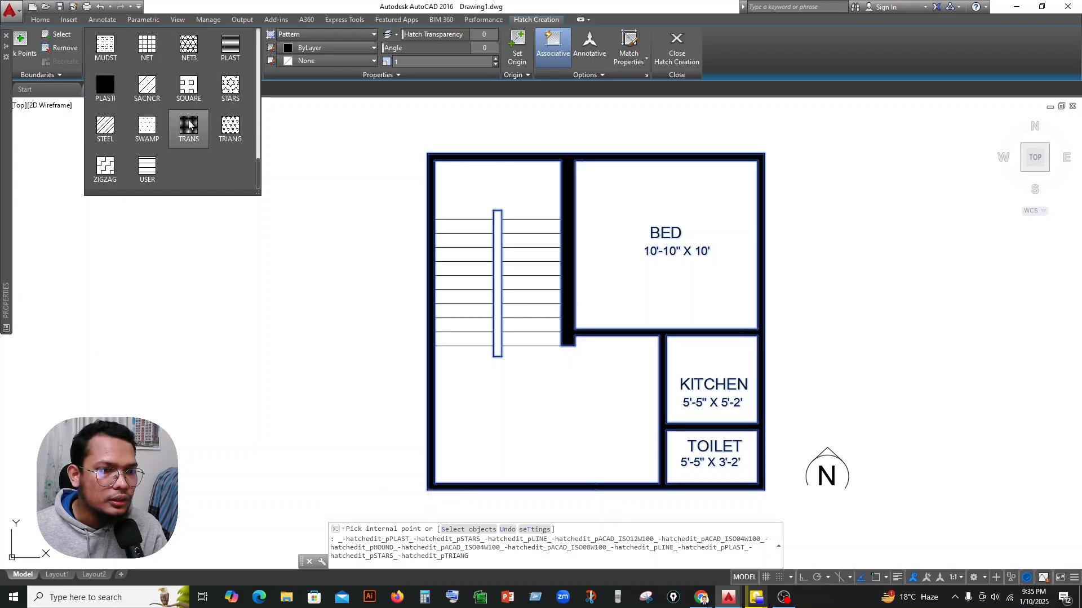
scroll(124, 127, up, 5)
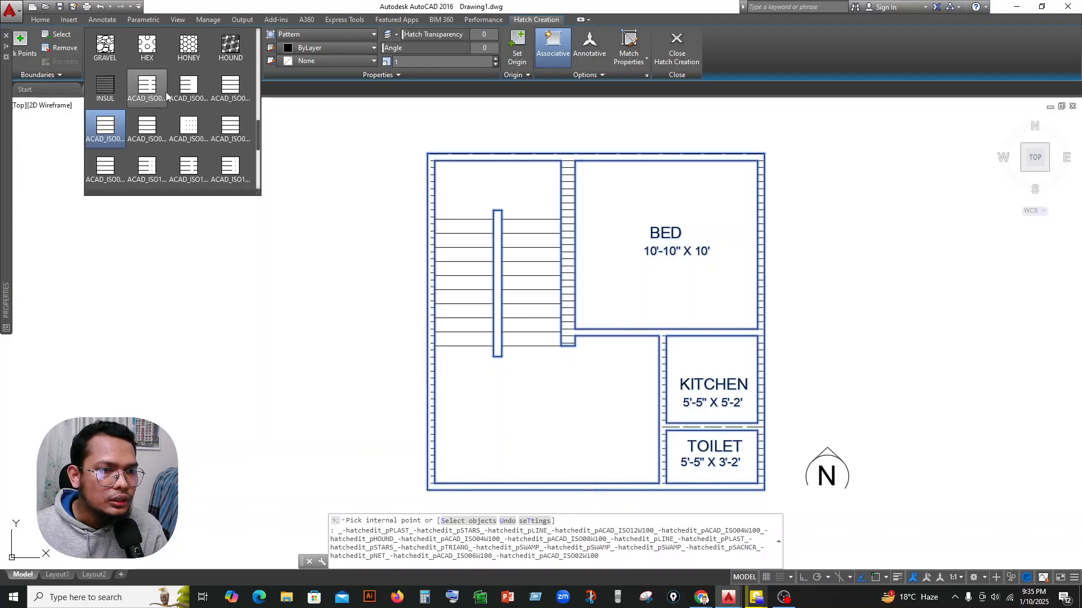
scroll(153, 99, up, 5)
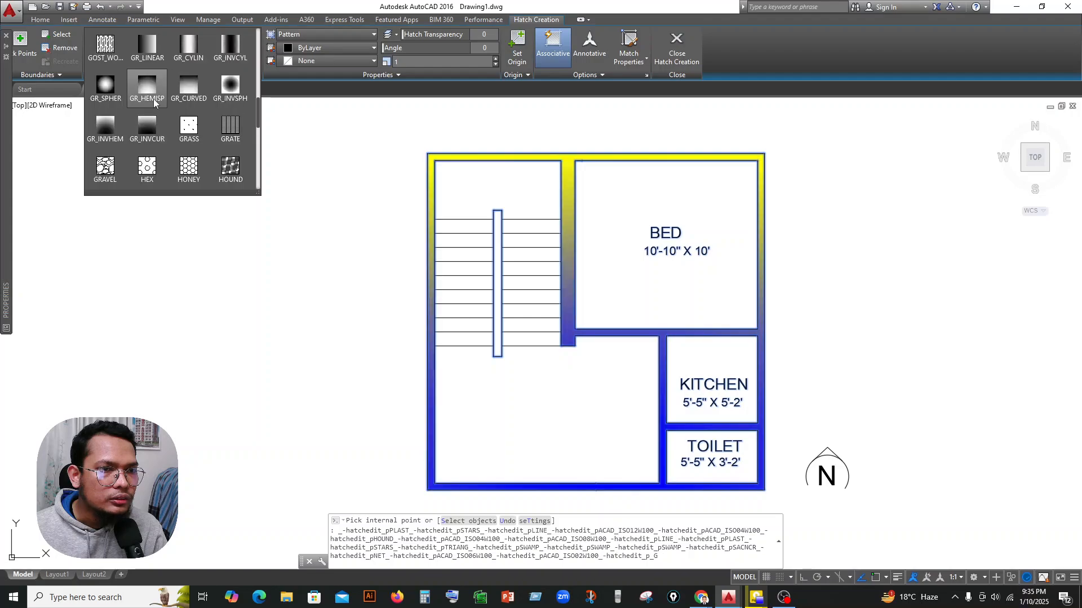
scroll(154, 99, up, 4)
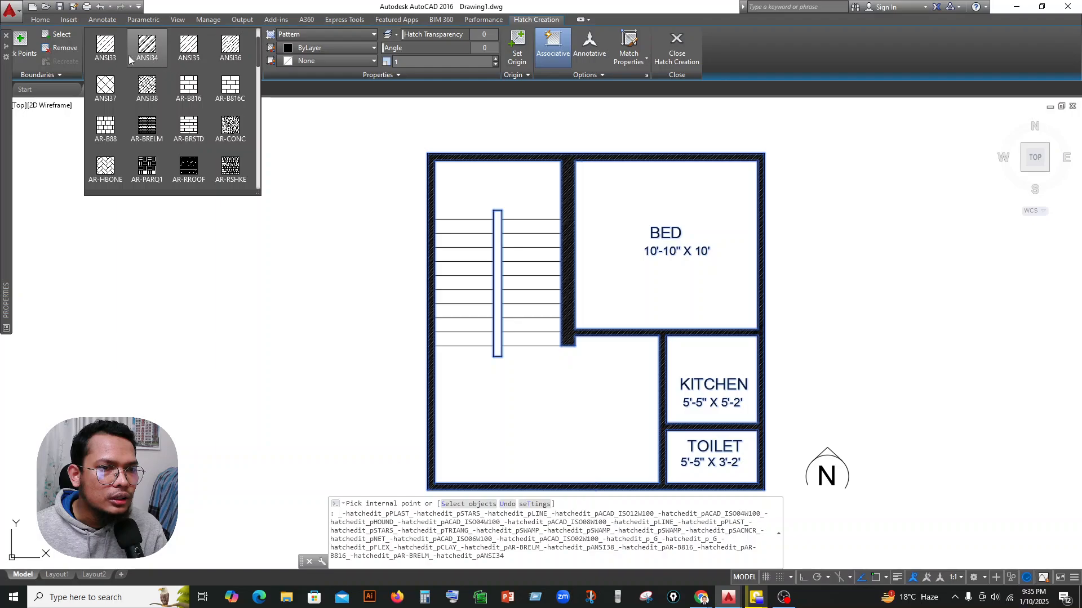
scroll(127, 82, up, 1)
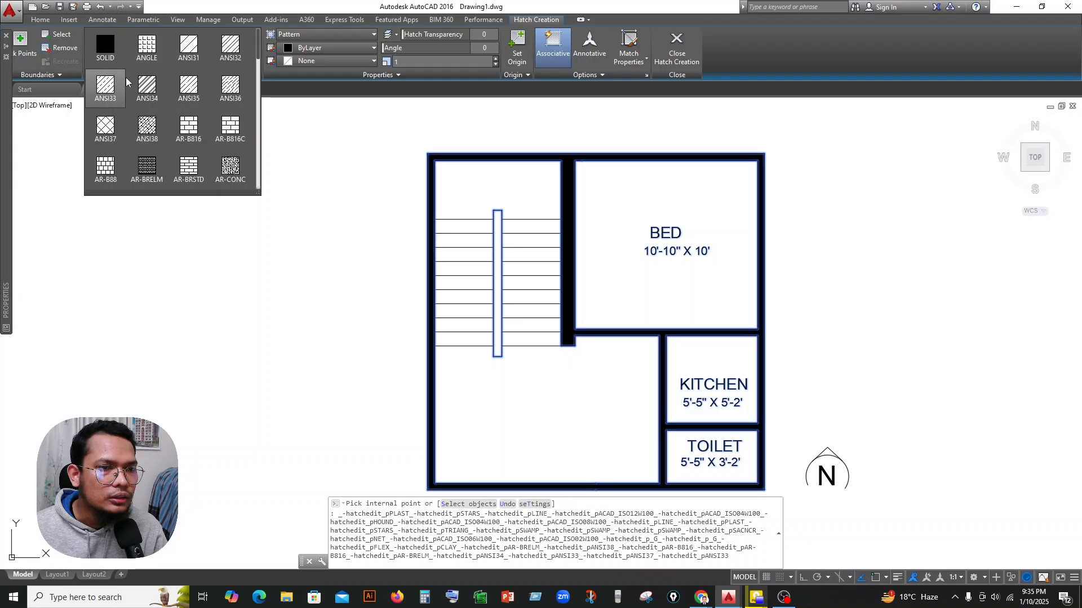
click(189, 46)
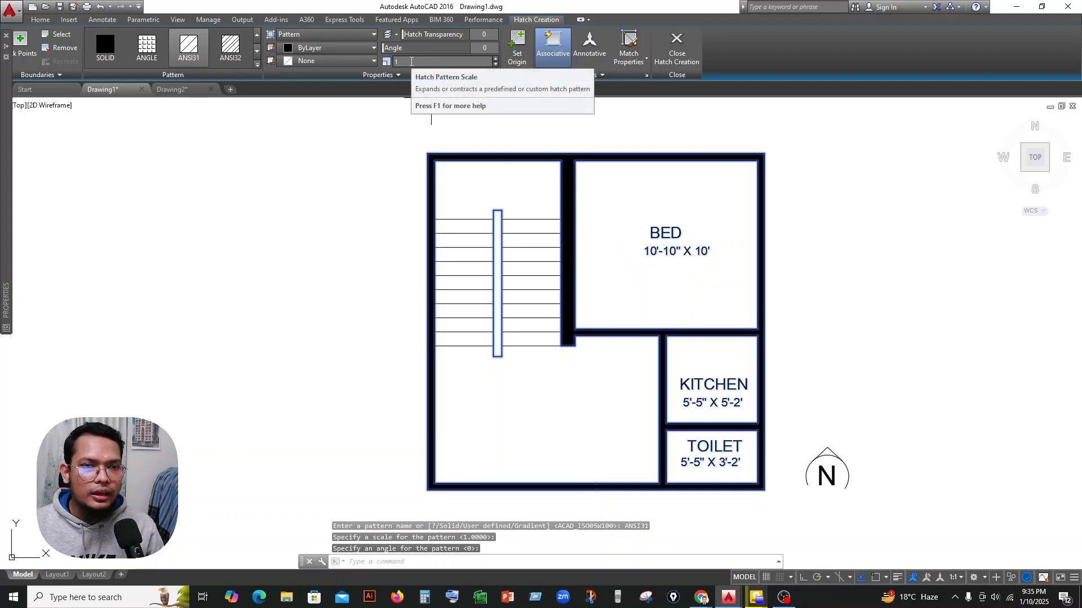
Set the wall hatch's pattern scale to 15 and finish the hatch.
click(411, 61)
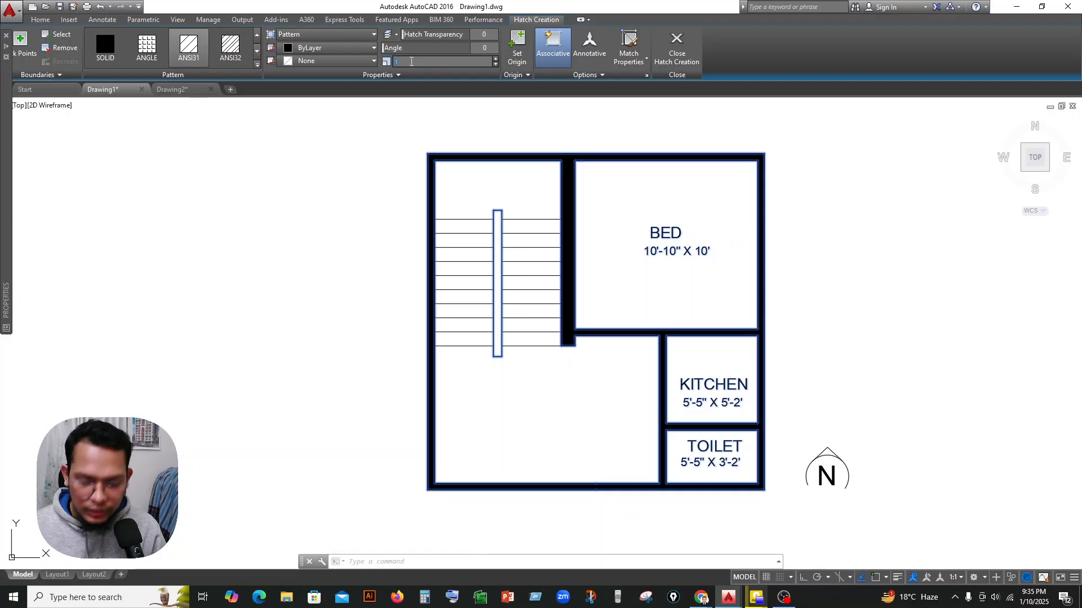
key(Return)
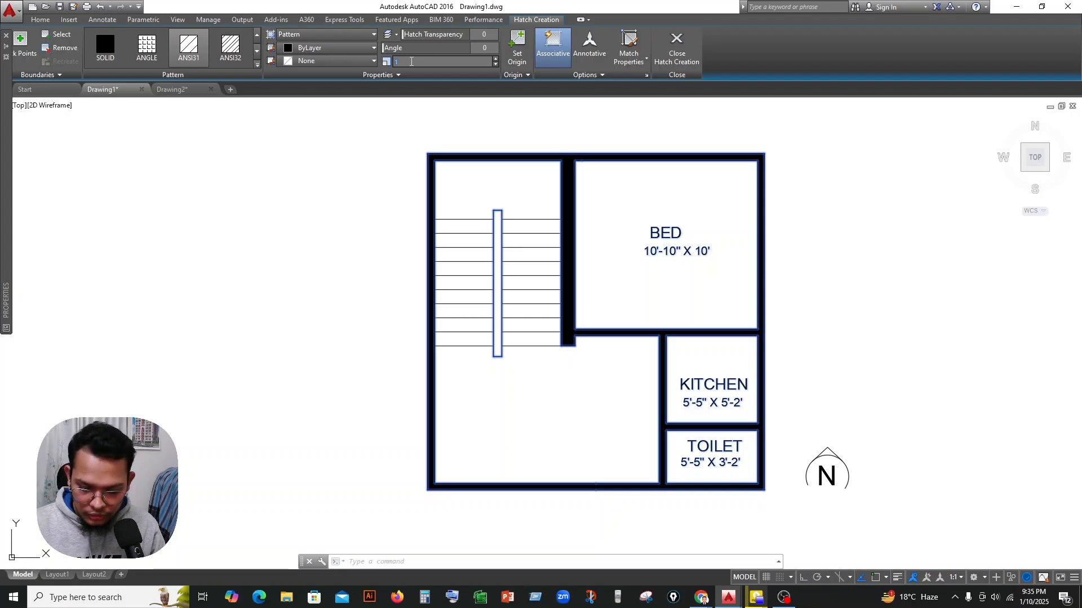
key(Return)
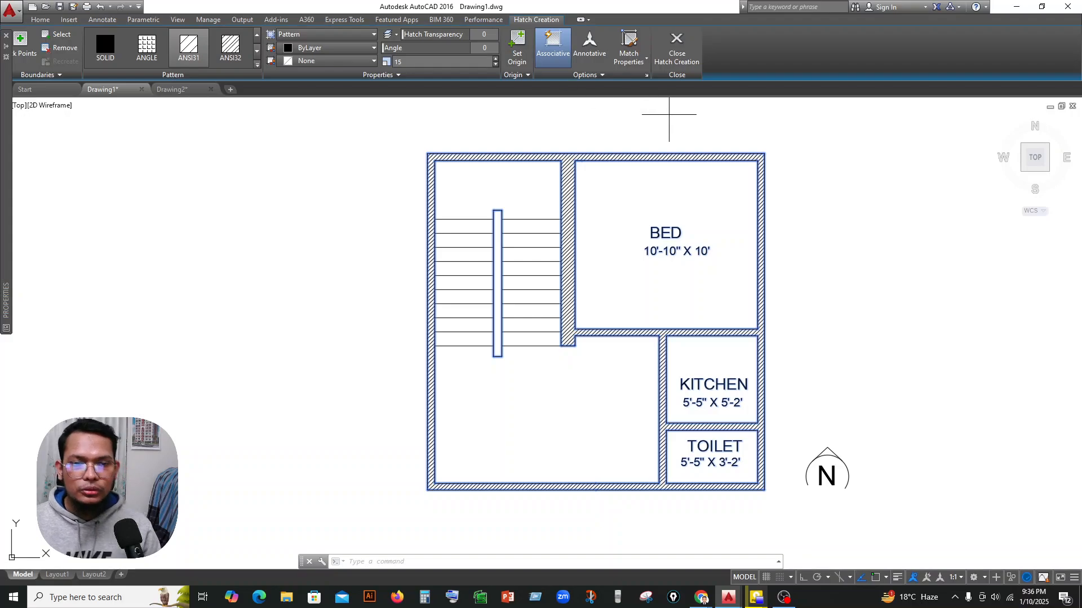
key(Escape)
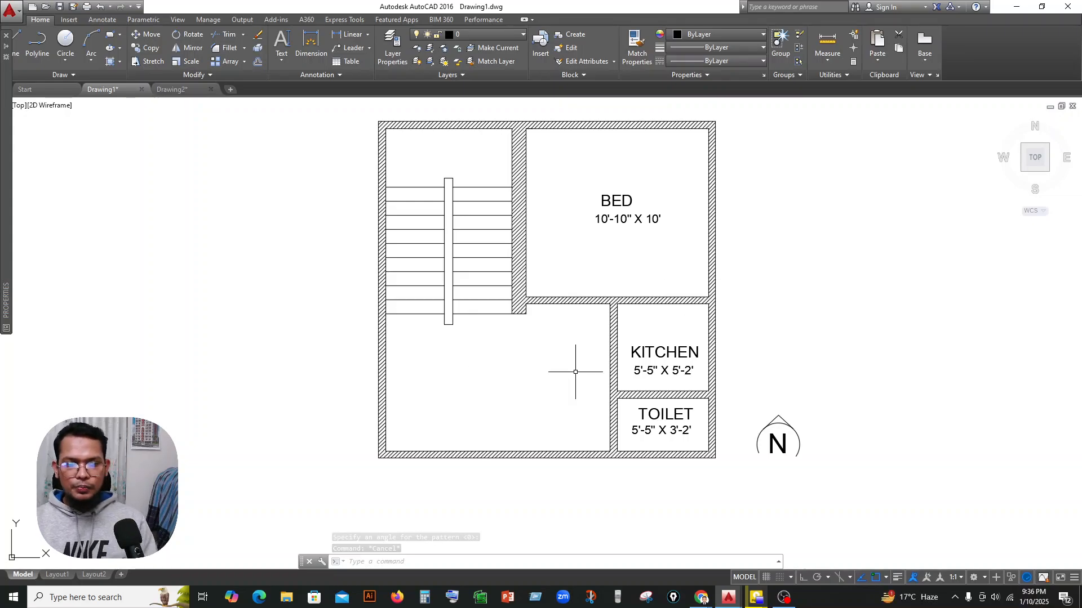
middle_drag(586, 259, 580, 284)
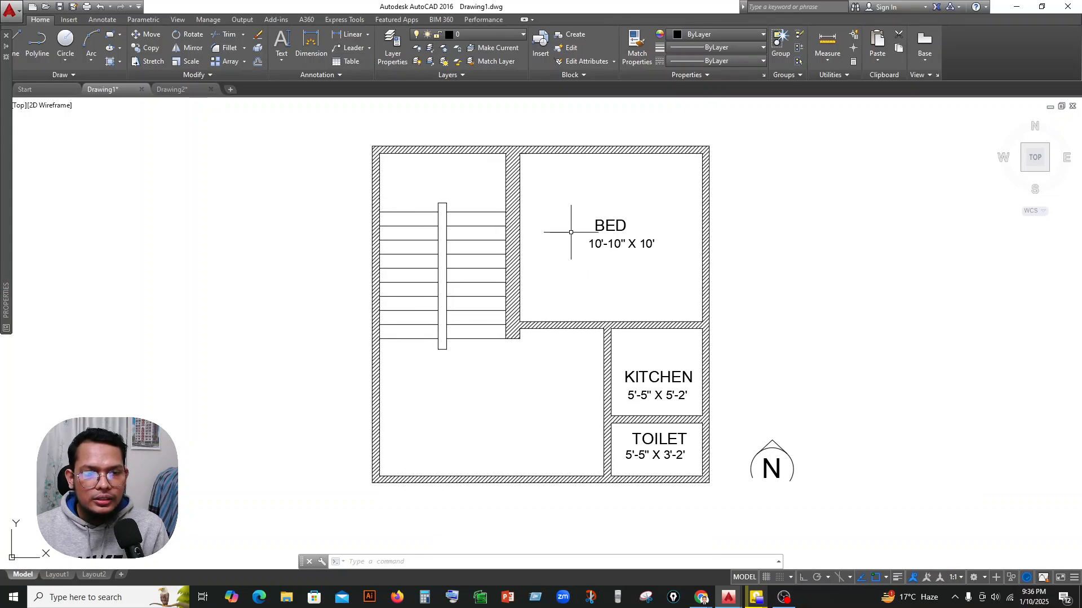
click(485, 34)
click(482, 34)
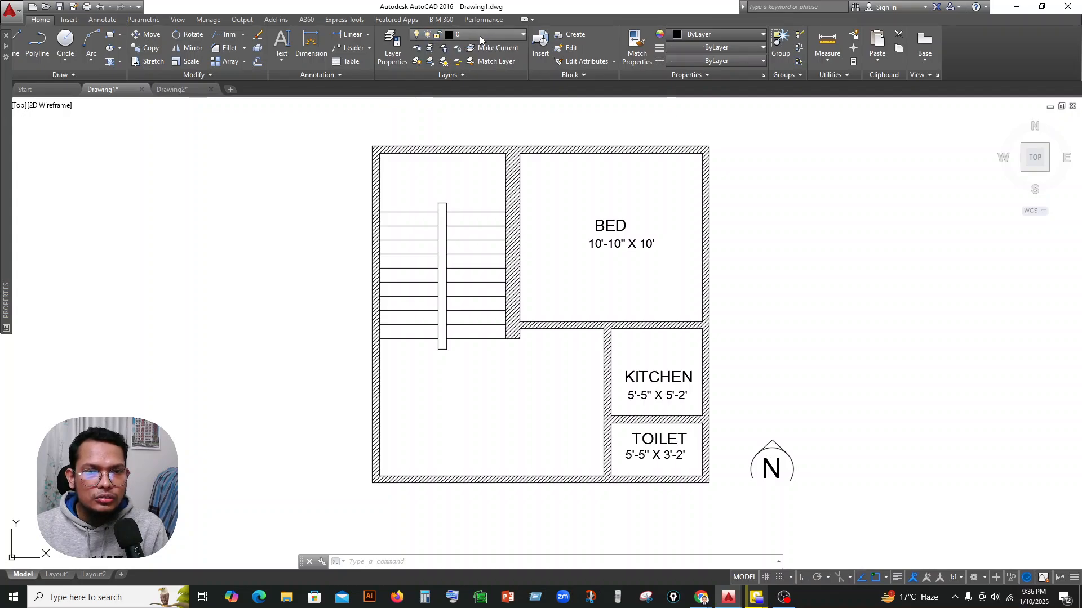
click(395, 46)
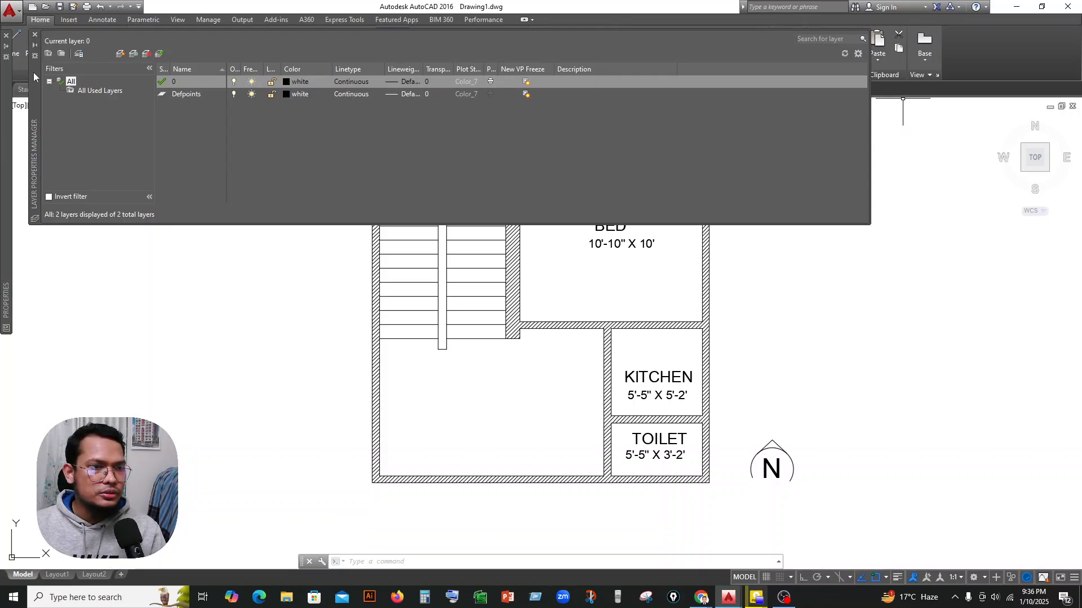
click(35, 32)
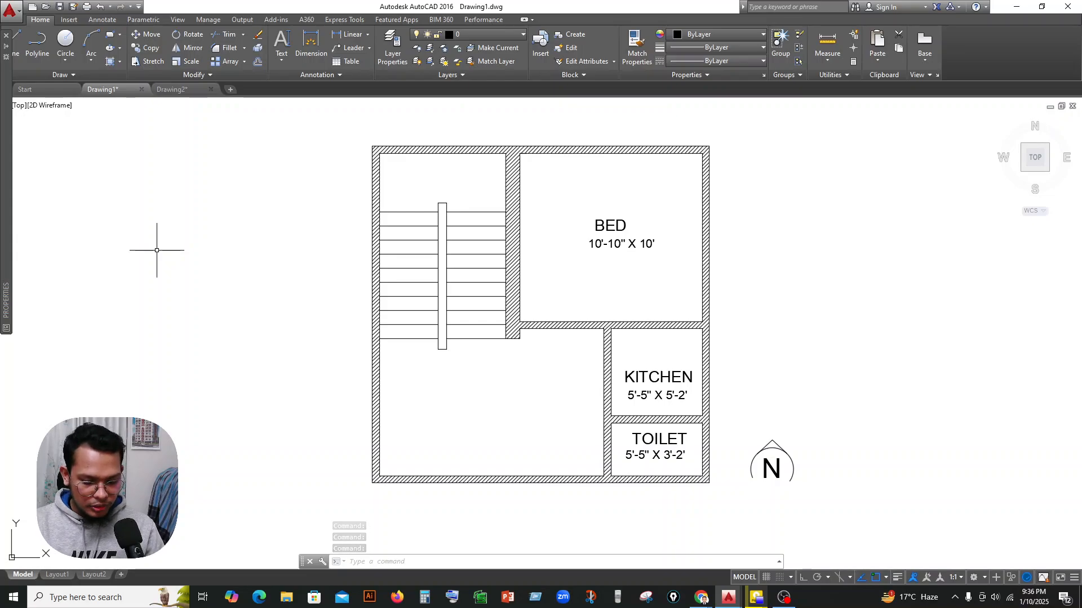
Open the layer manager with the LAYER command and create a new layer named WALL.
text(L)
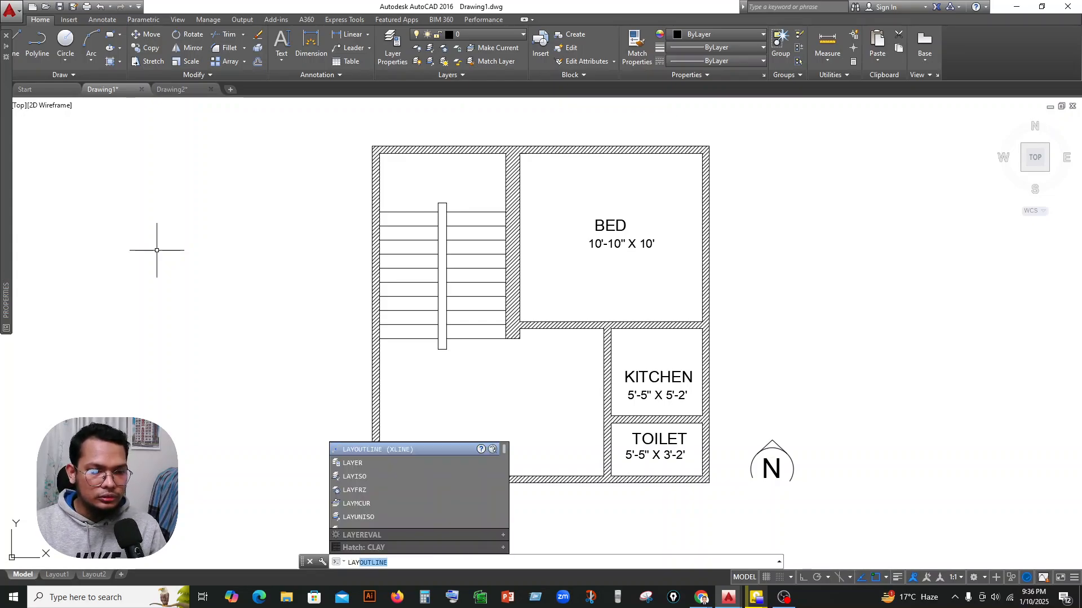
text(AY)
text(ER)
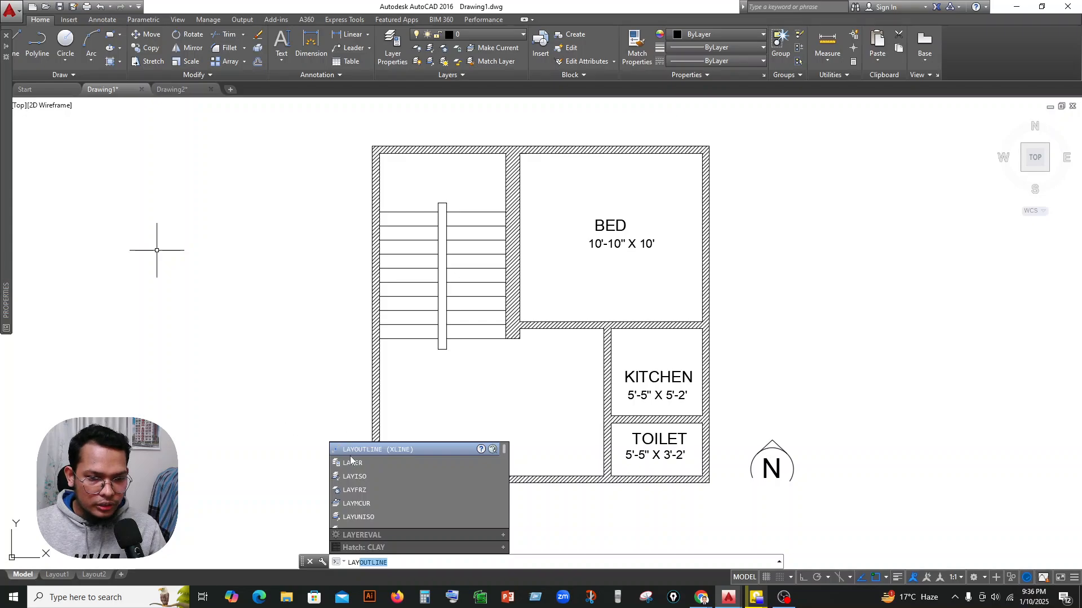
key(Return)
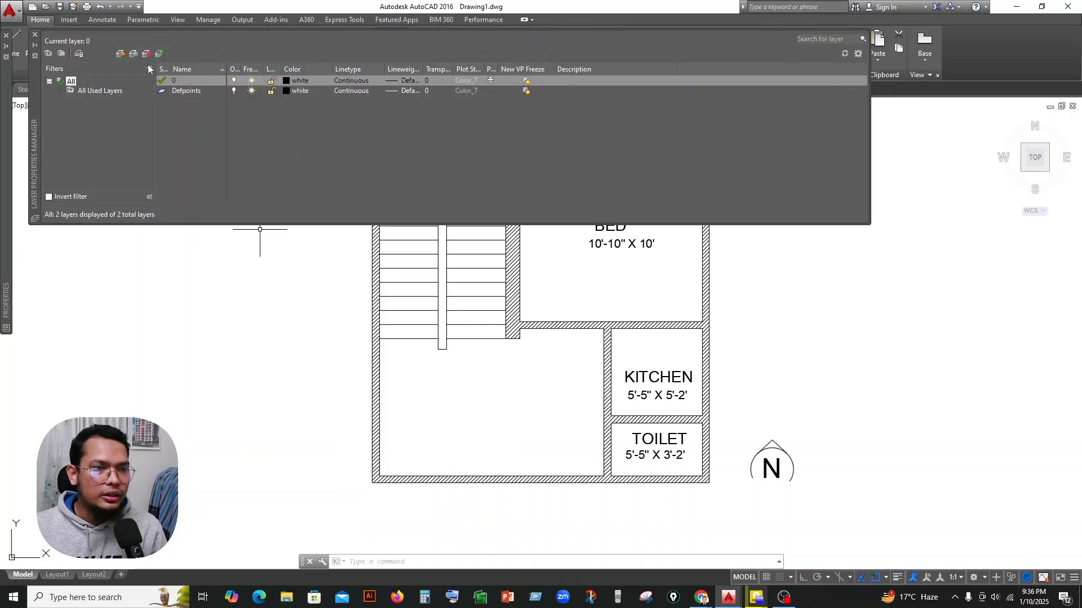
click(120, 54)
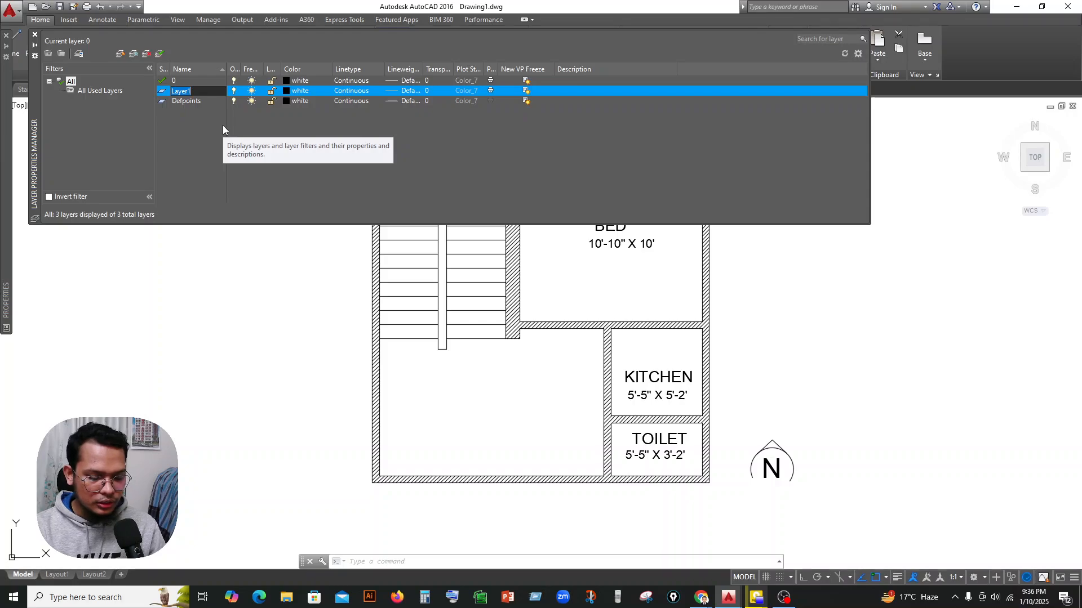
text(WALL)
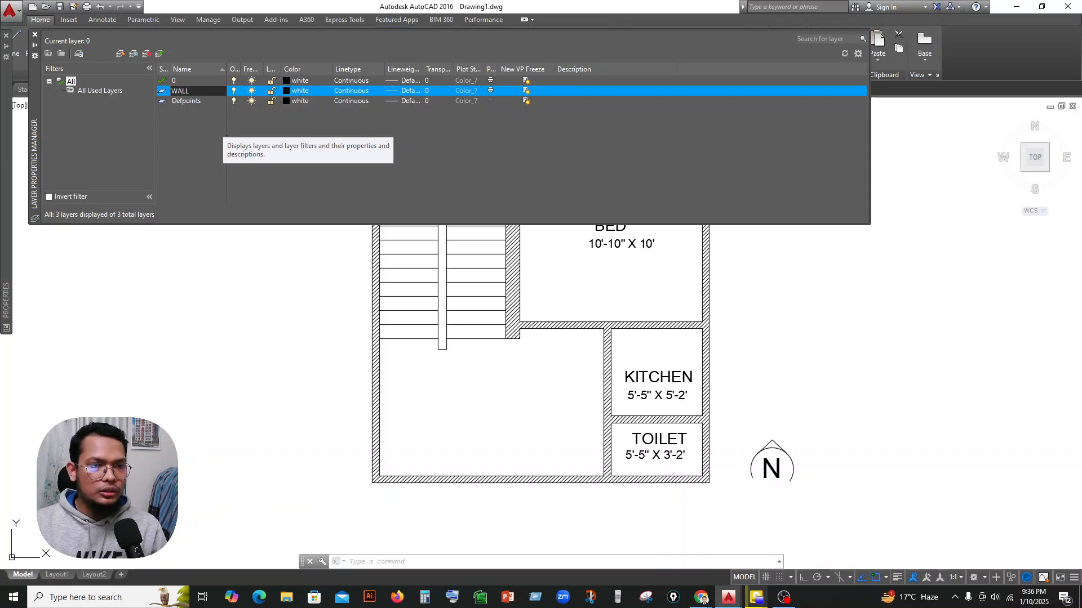
Set the WALL layer's color to index color 250.
click(288, 91)
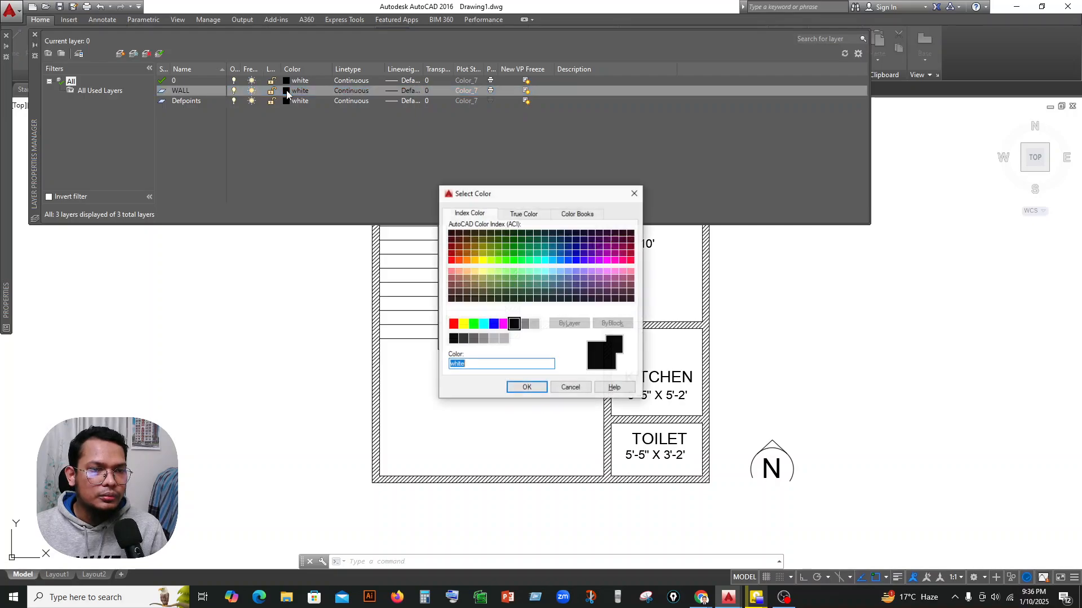
click(454, 339)
click(526, 387)
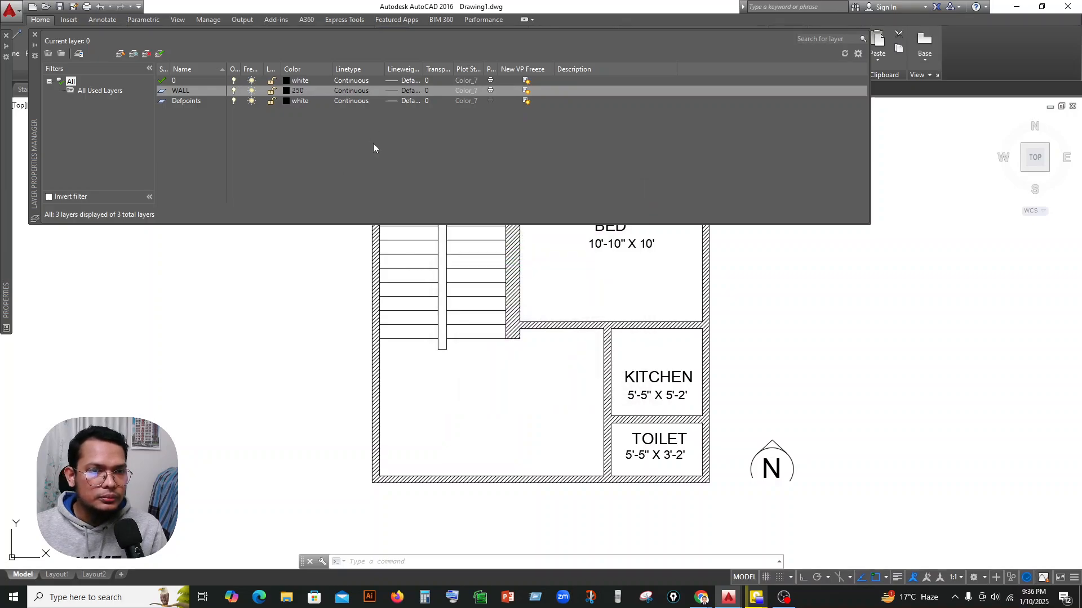
Set the WALL layer's lineweight to 0.25 mm.
click(408, 93)
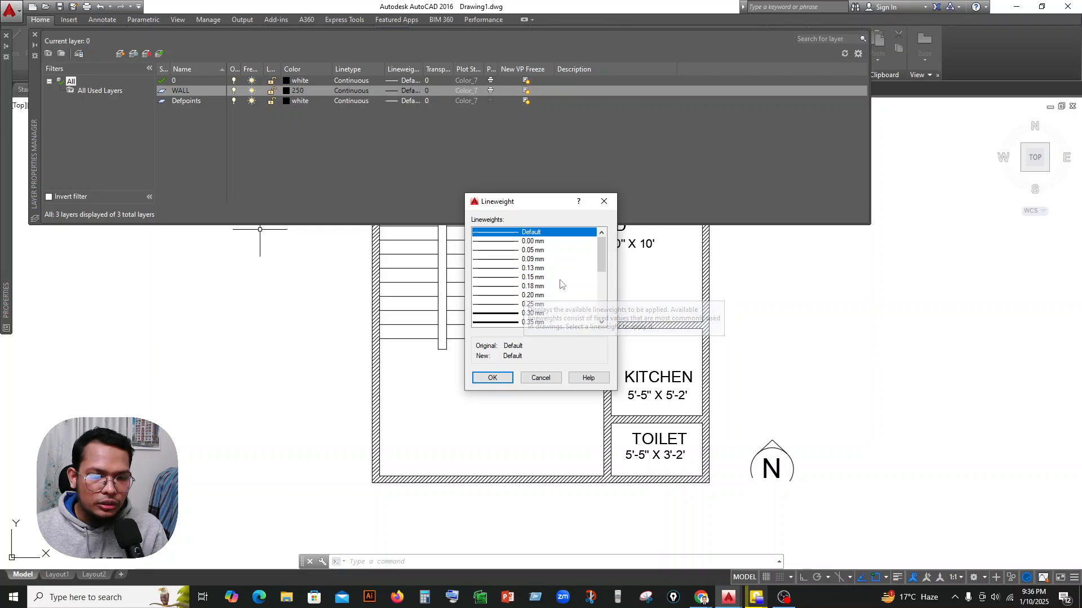
click(527, 304)
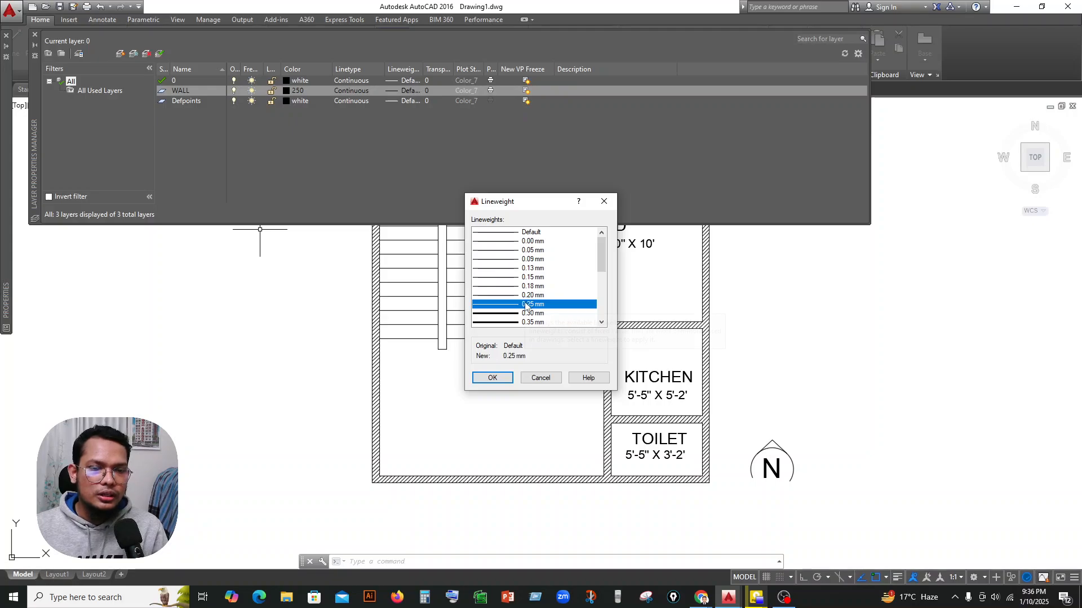
click(490, 377)
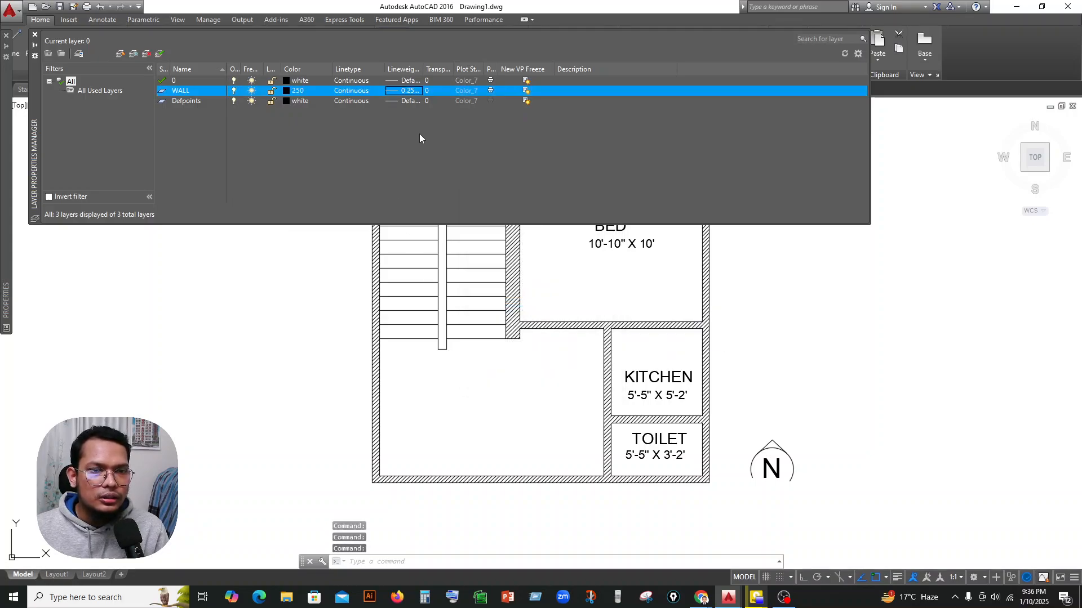
Create a new layer named FURNITURE and set its lineweight to 0.15 mm.
click(119, 54)
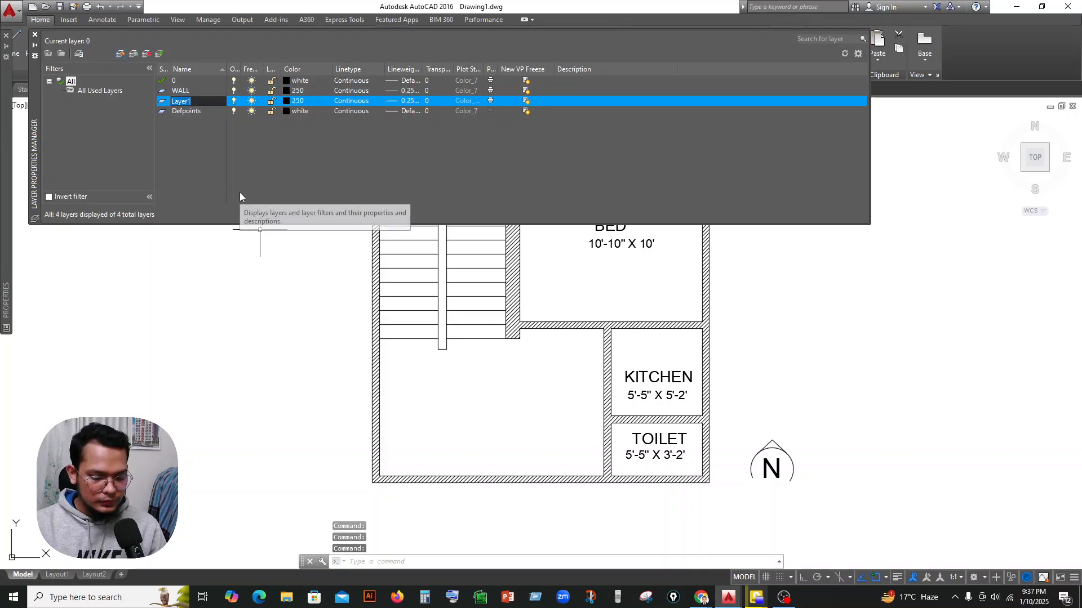
text(F)
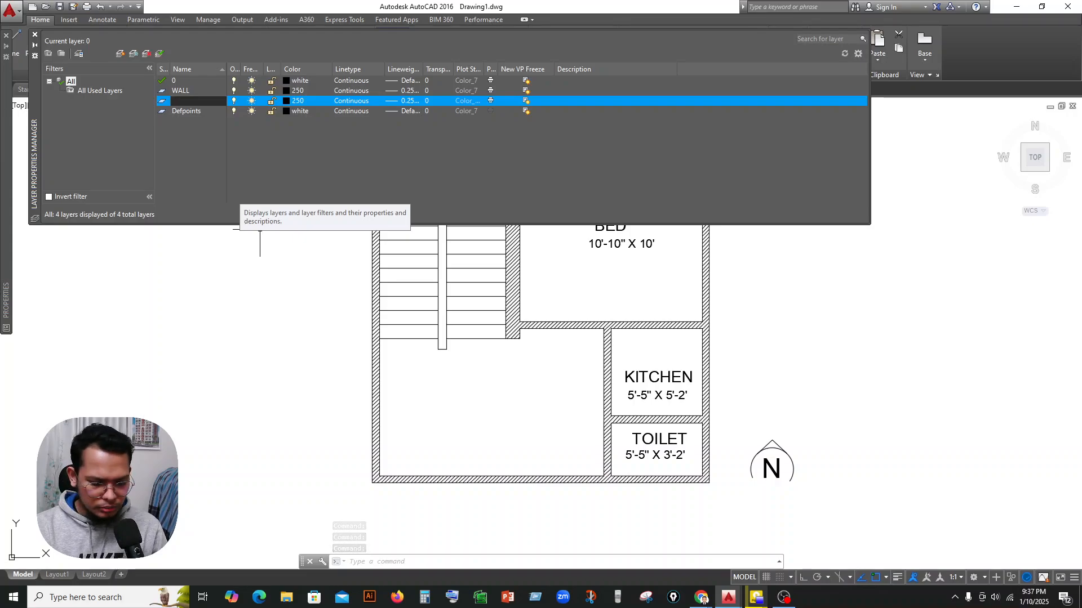
text(FURNITURE)
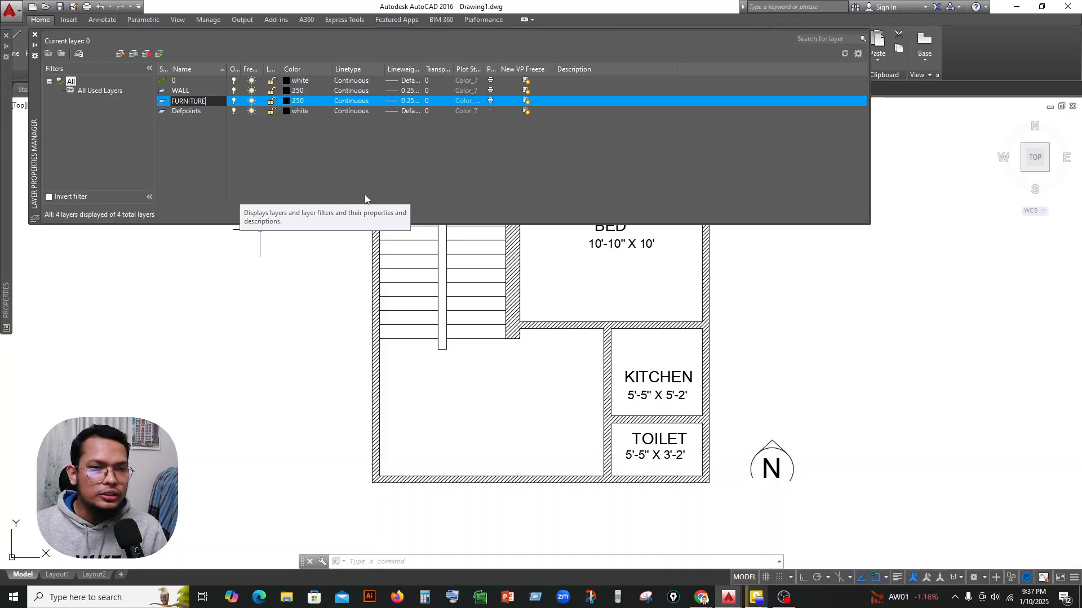
key(Return)
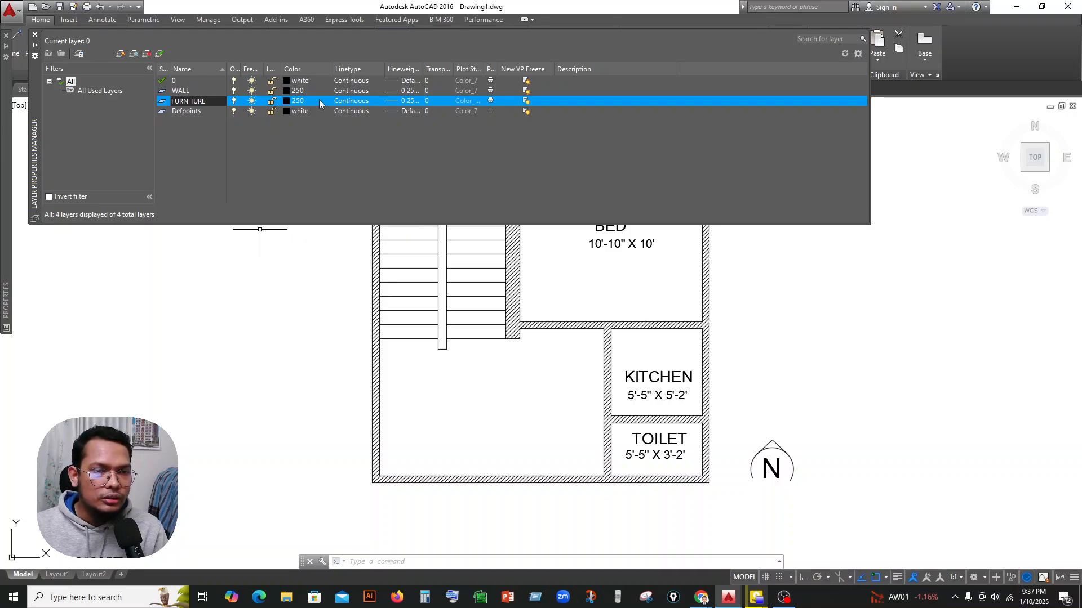
click(407, 102)
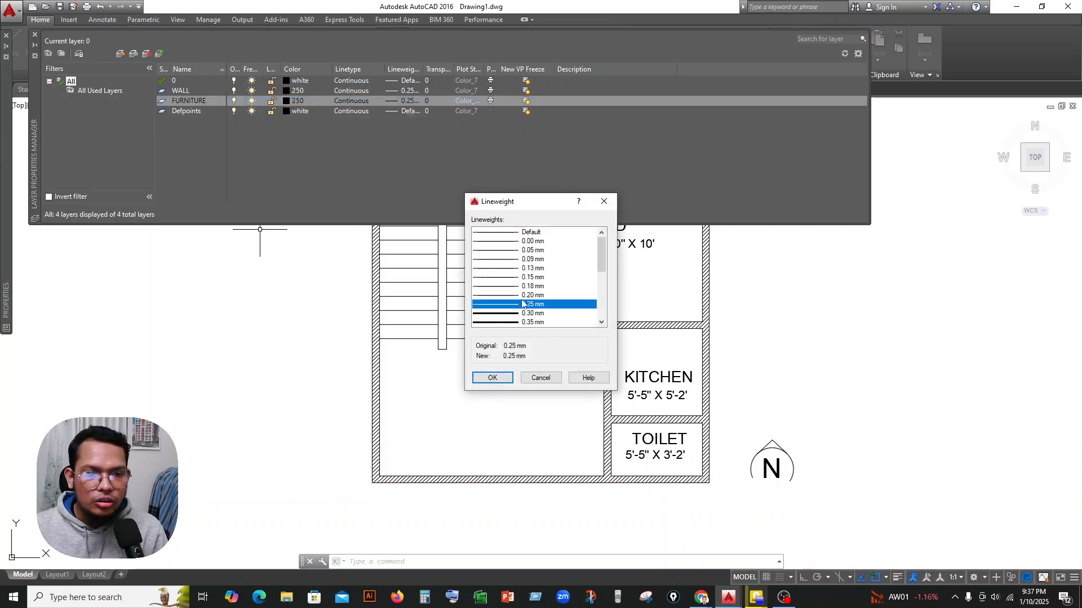
click(533, 278)
click(491, 378)
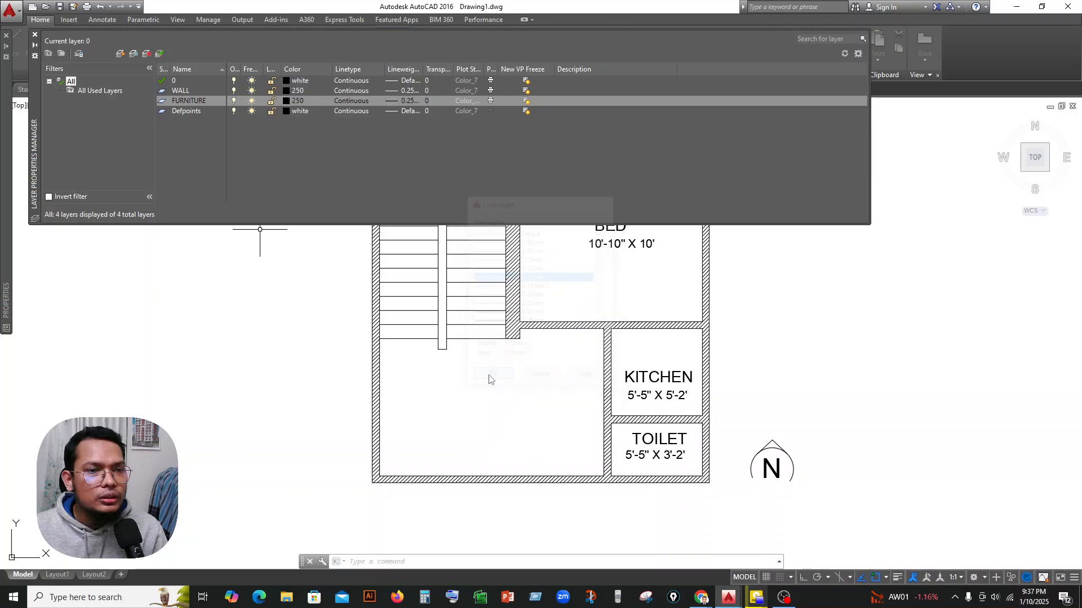
Create a new layer named TEXT with index color 162 and close the layer manager.
click(121, 55)
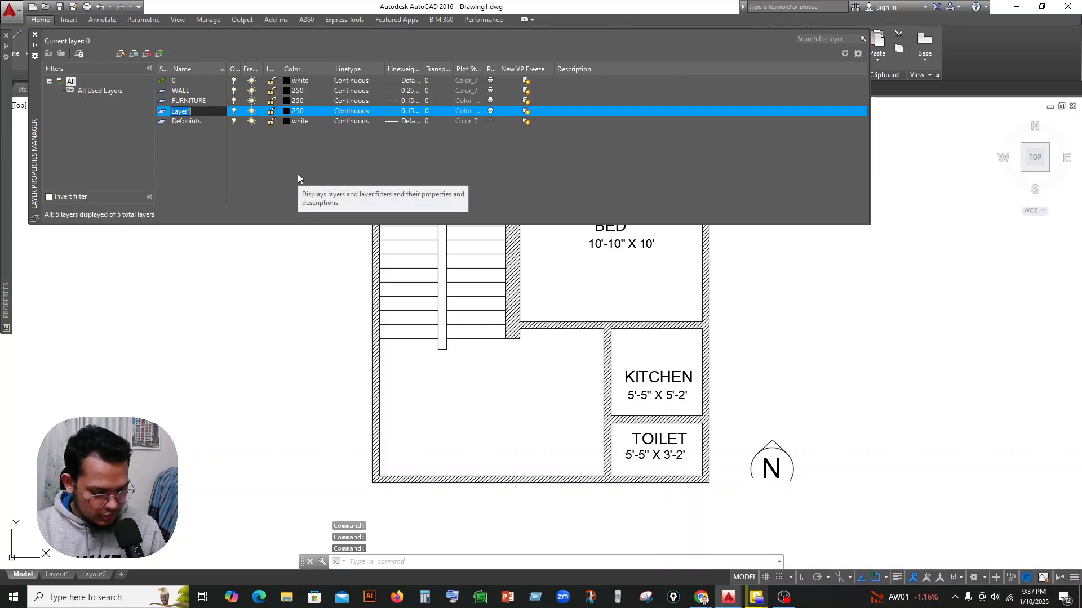
text(TEXT)
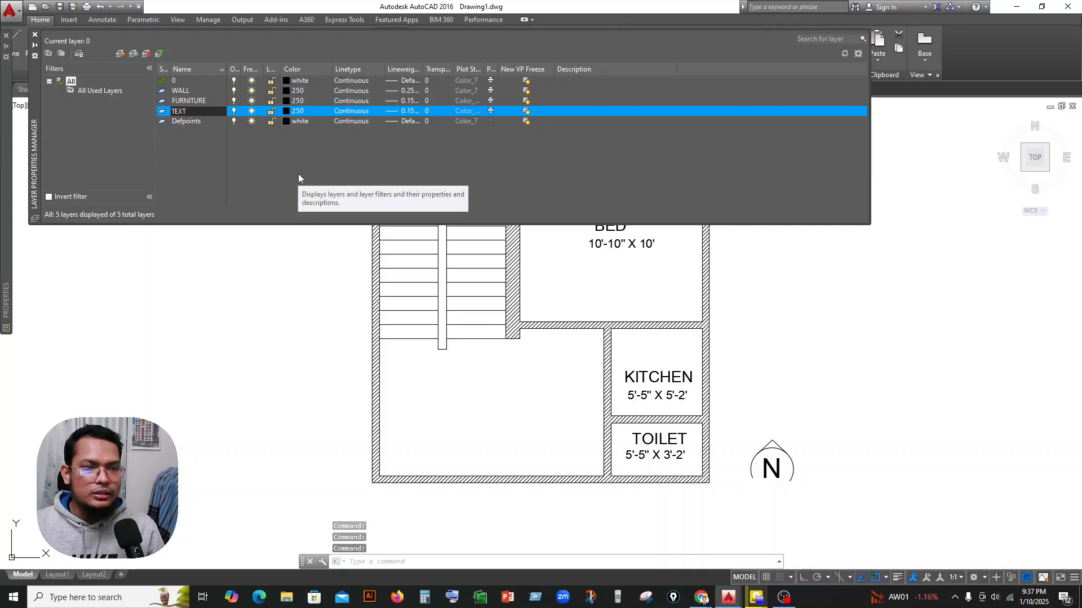
click(295, 112)
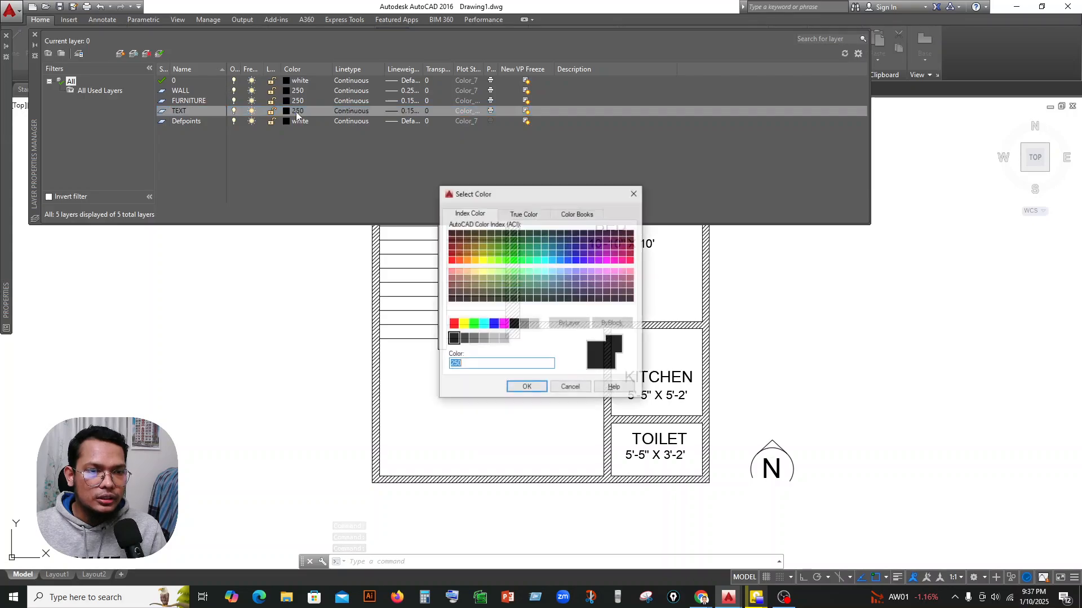
click(571, 257)
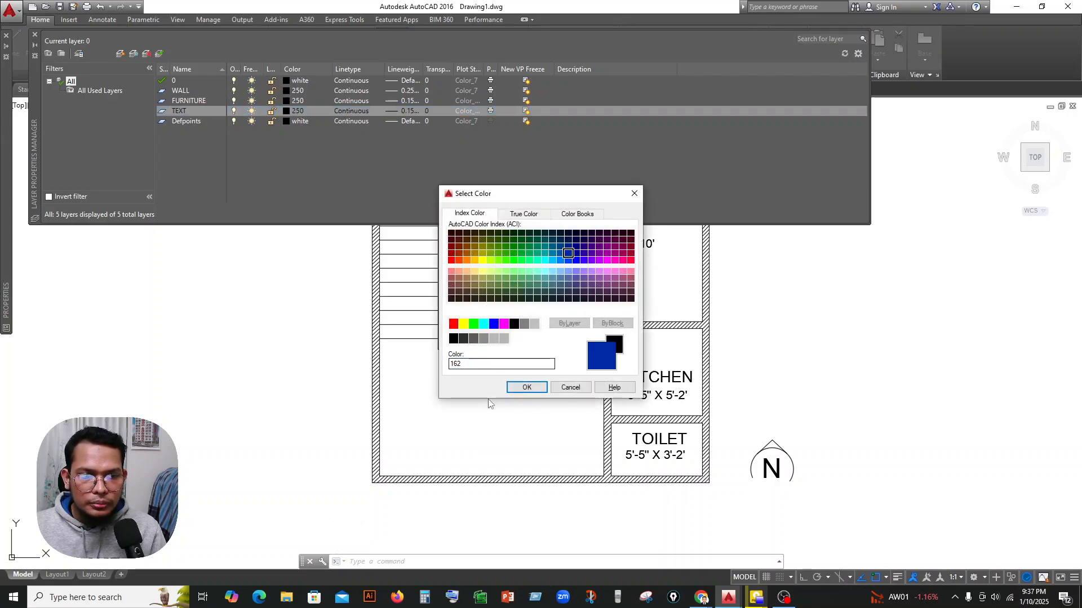
click(517, 387)
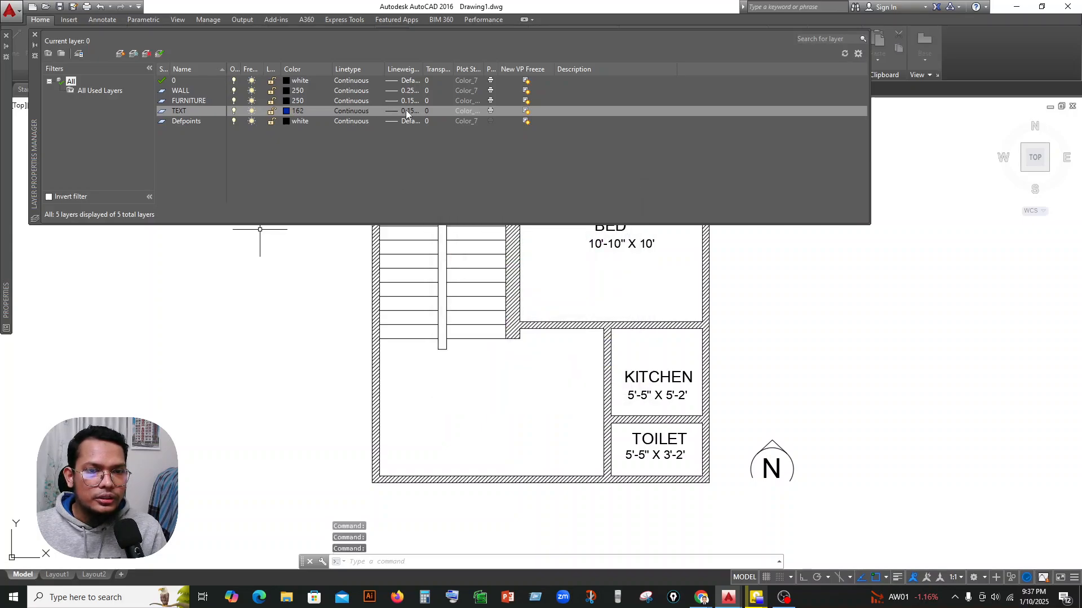
click(406, 112)
click(604, 201)
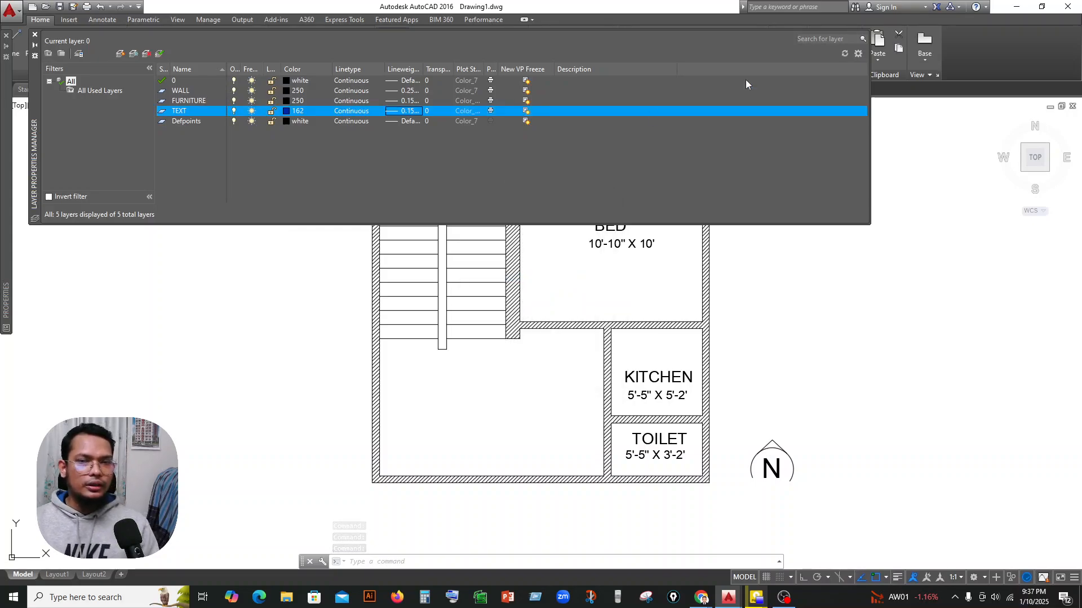
click(35, 35)
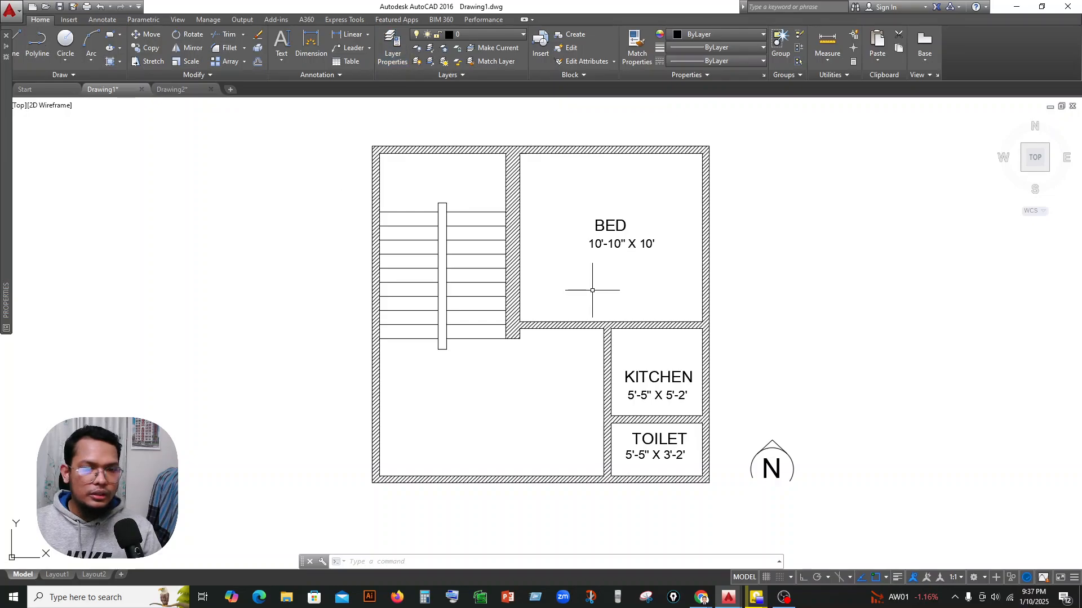
Assign the bedroom, kitchen and toilet names and size labels to the TEXT layer.
key(Escape)
click(643, 201)
click(591, 262)
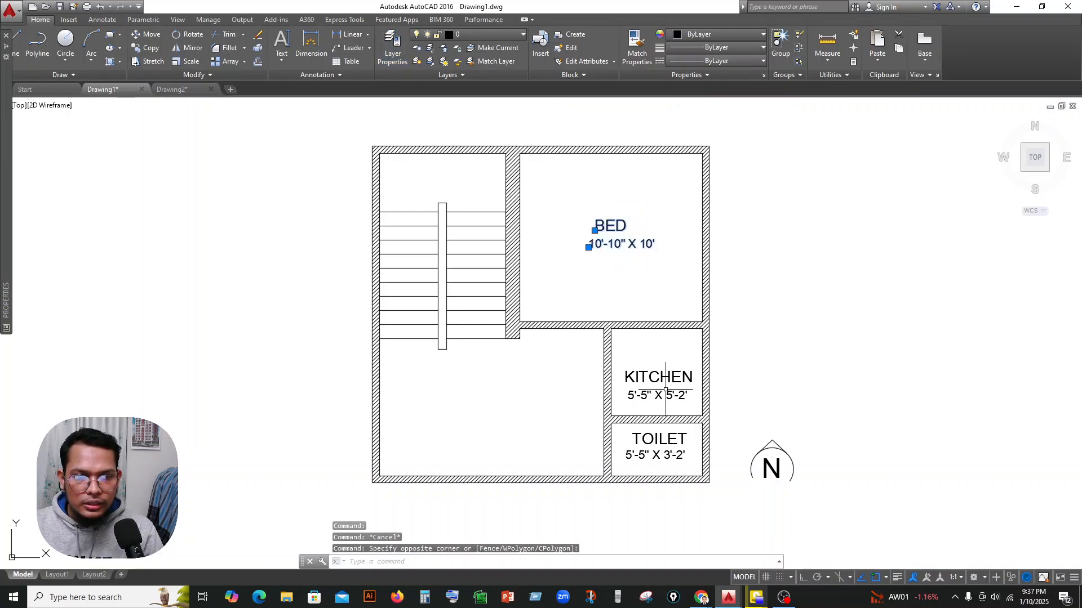
click(697, 352)
click(623, 409)
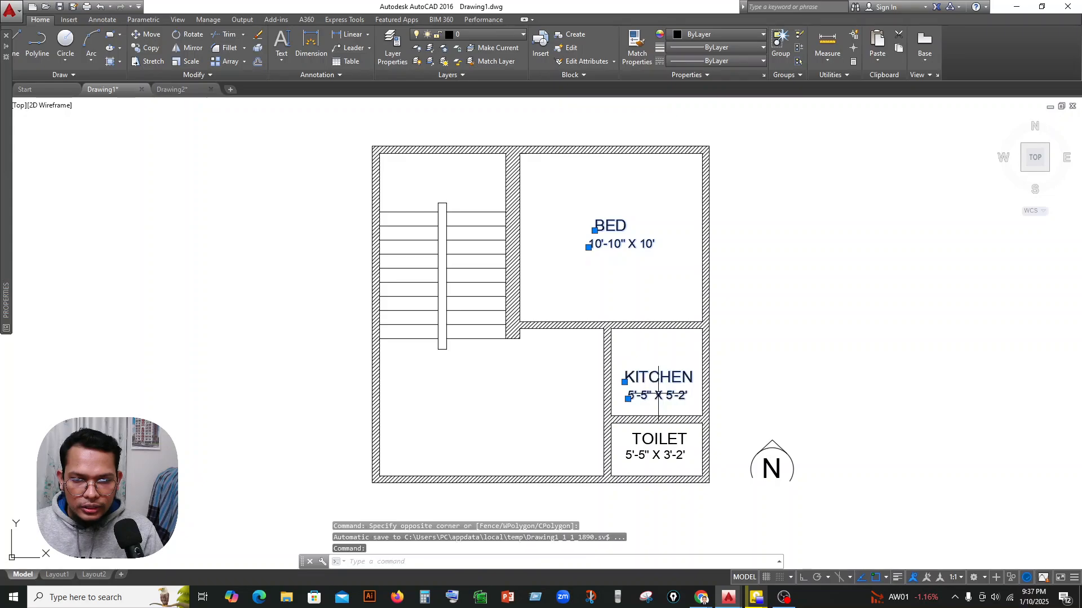
click(688, 430)
click(669, 458)
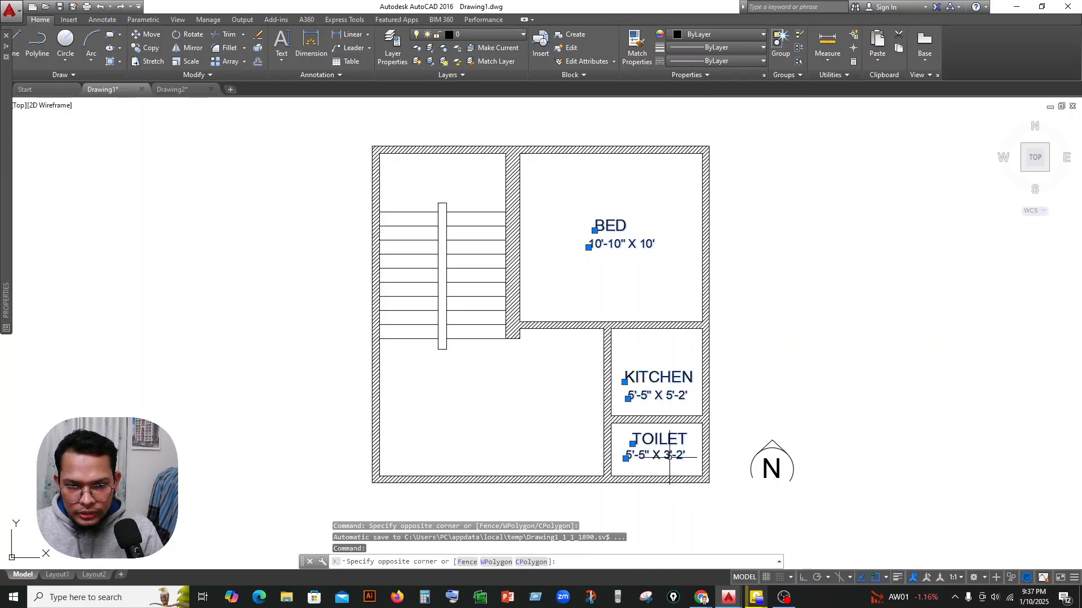
click(499, 36)
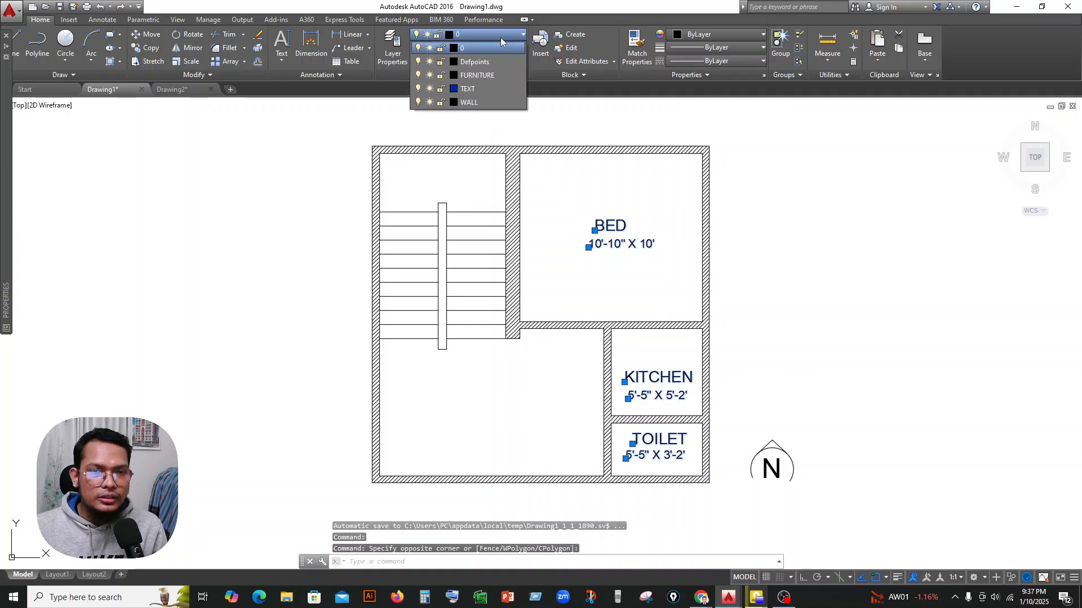
click(473, 89)
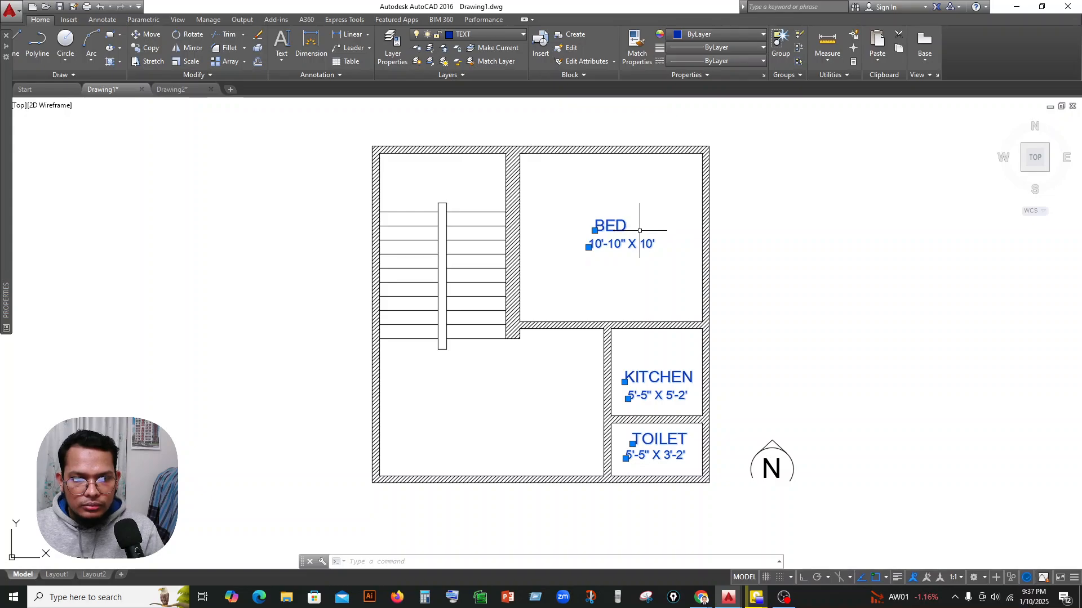
Add a horizontal linear dimension across the bedroom's inner width, above the BED label.
middle_drag(632, 214, 629, 228)
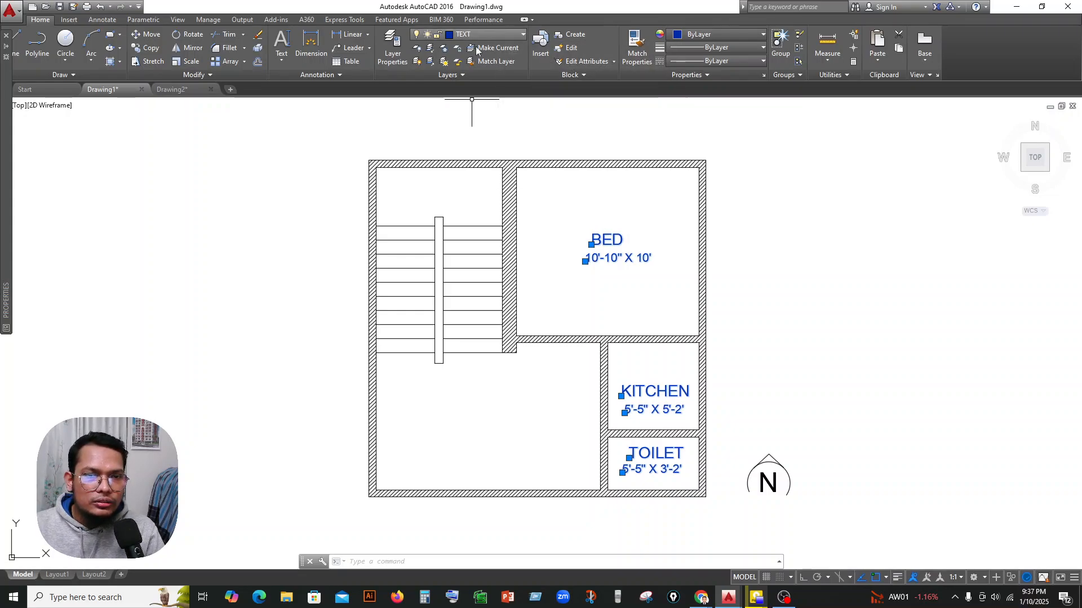
click(350, 34)
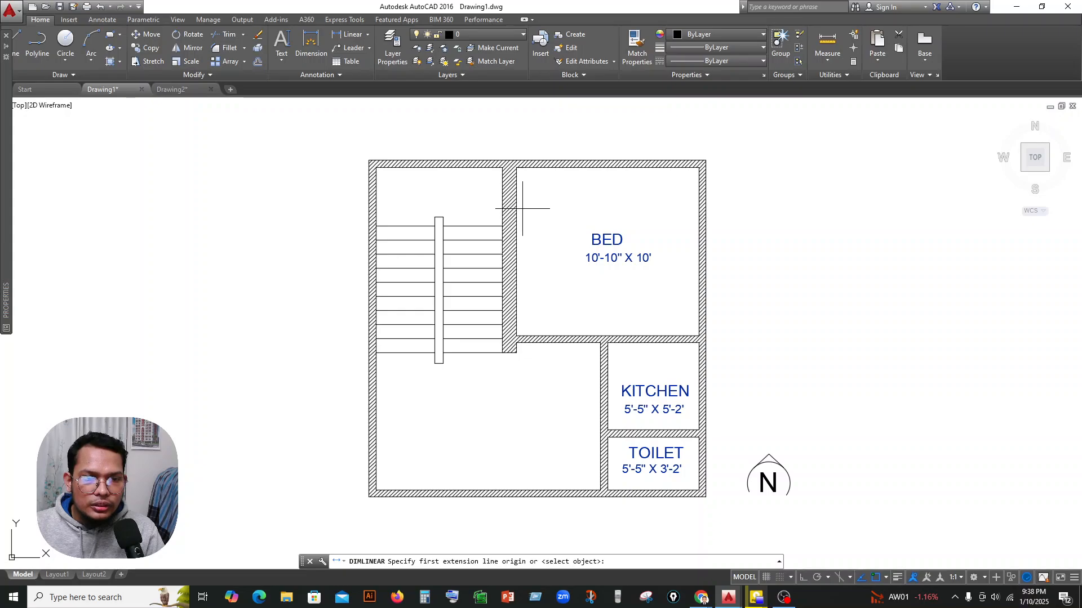
click(516, 207)
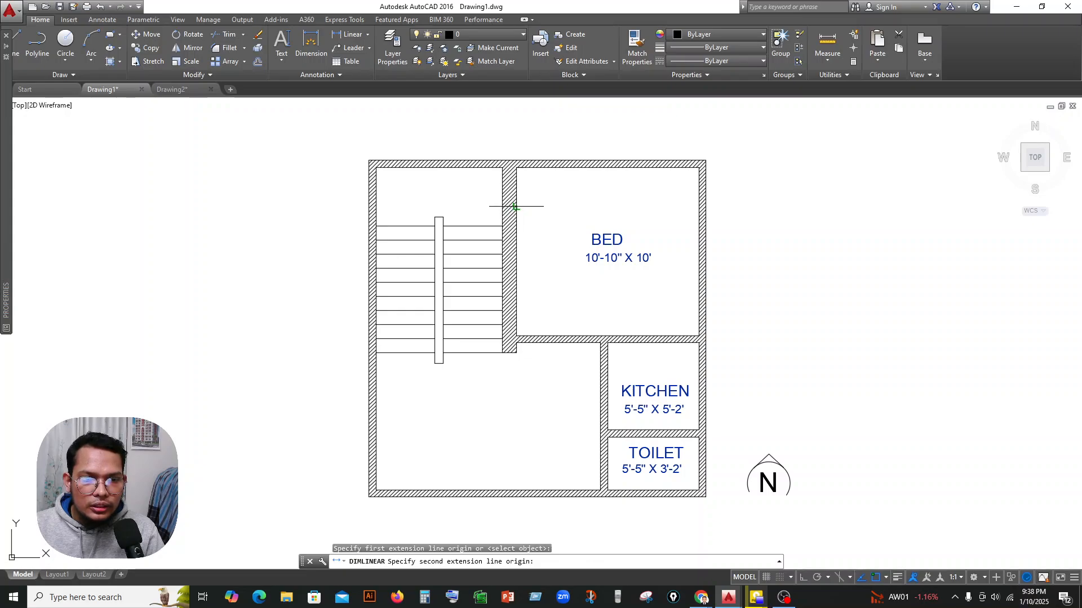
click(699, 206)
click(693, 211)
scroll(630, 209, up, 2)
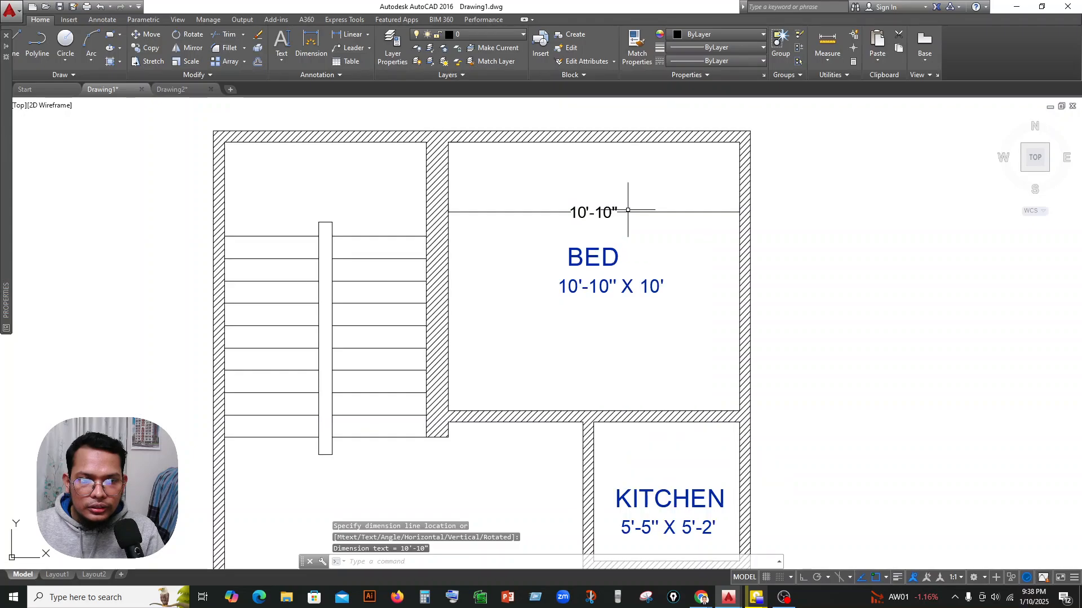
Delete the linear dimension across the bedroom.
click(492, 33)
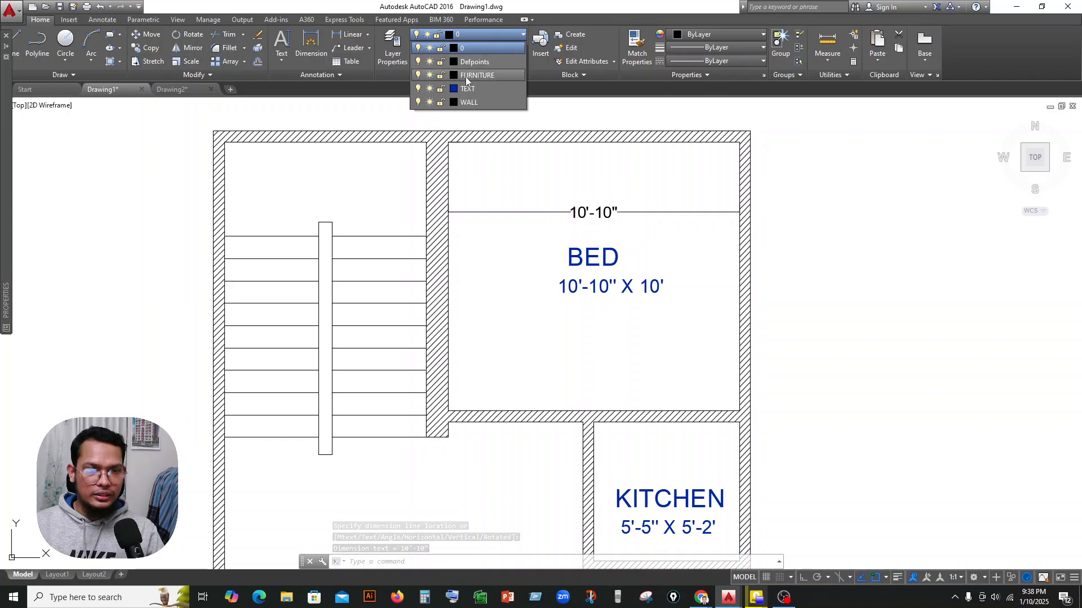
click(640, 211)
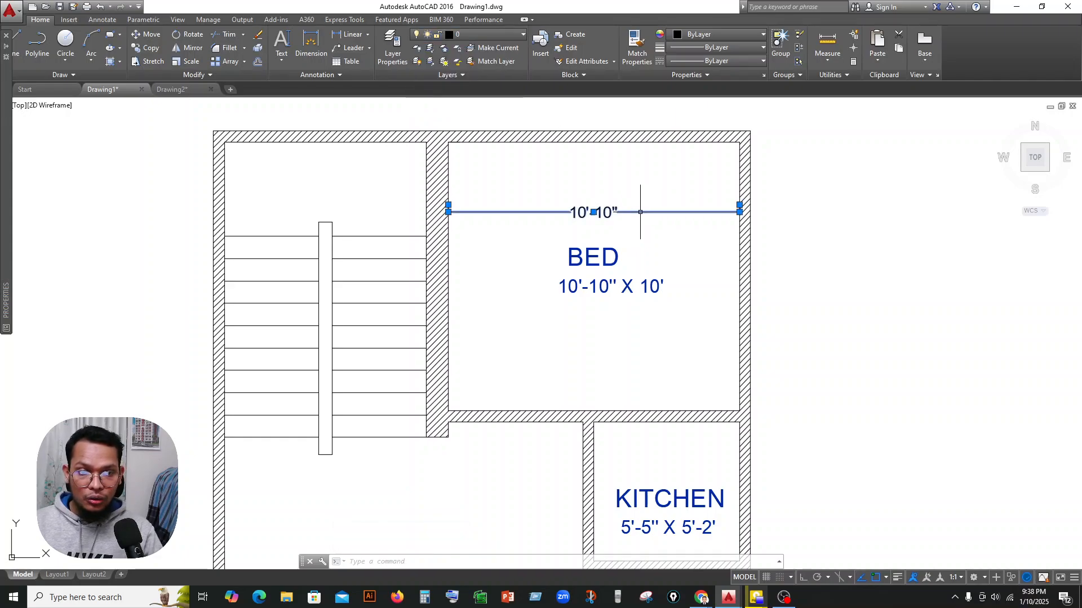
key(Delete)
scroll(647, 188, down, 3)
middle_drag(647, 188, 619, 208)
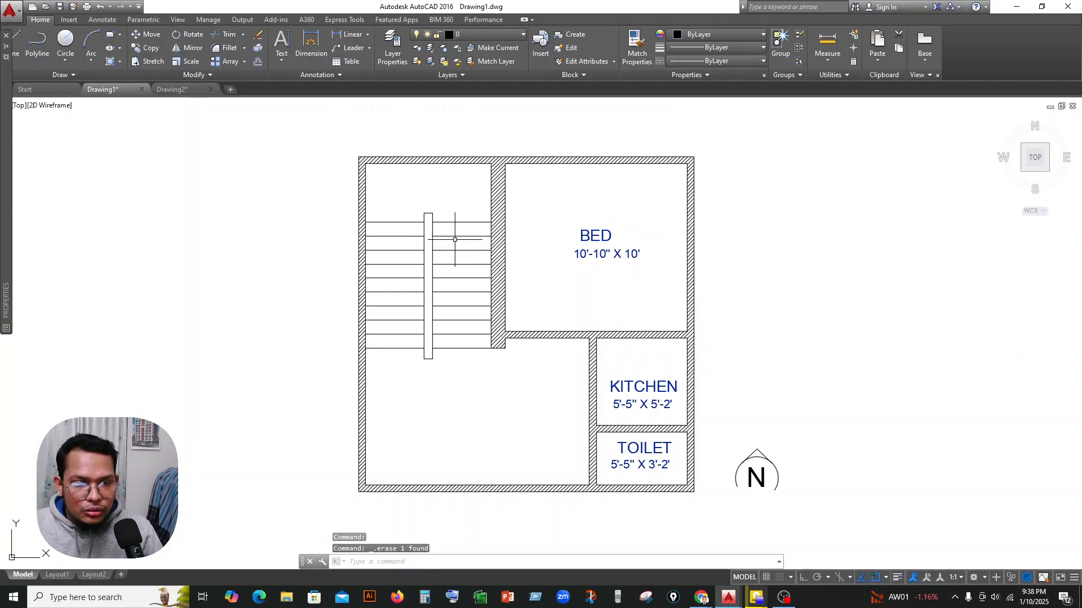
middle_drag(623, 364, 615, 336)
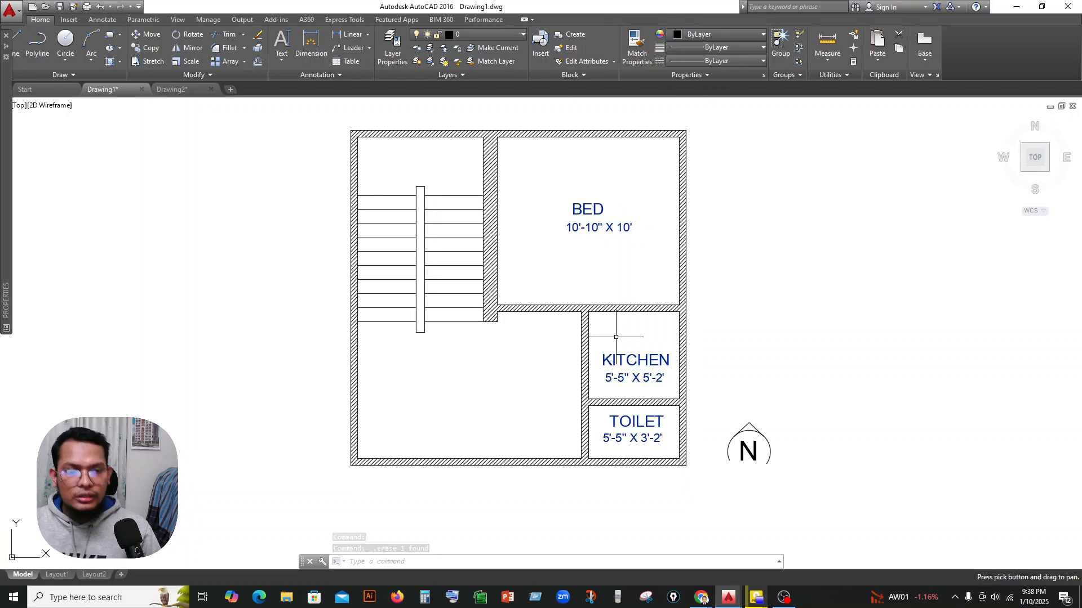
Switch to Chrome, search Google for CAD BLOCKS in a new tab, and open the cad-block.com website.
mouse_move(705, 598)
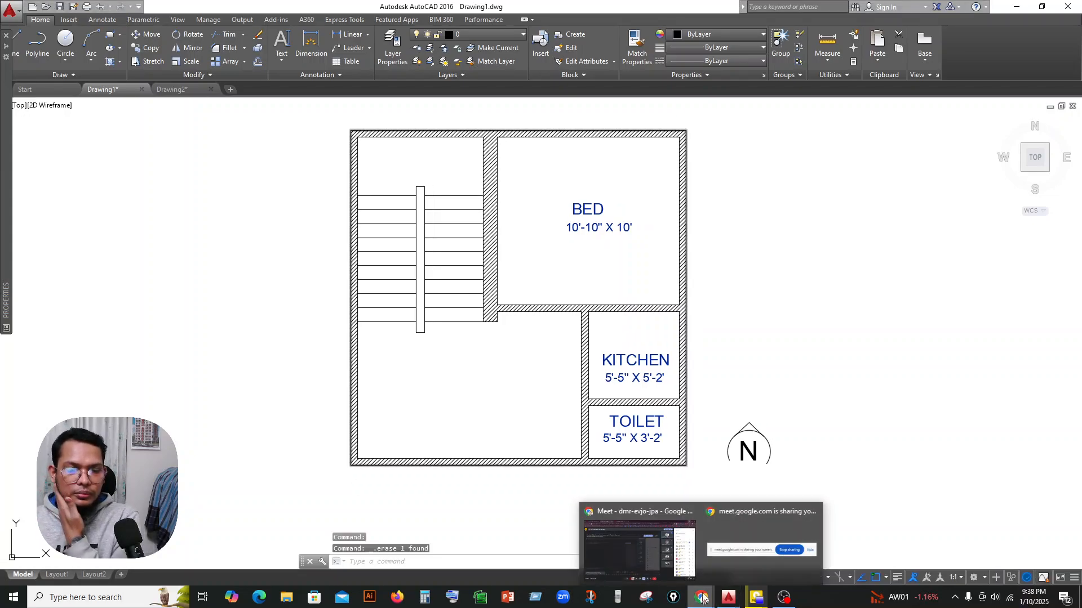
click(640, 549)
click(433, 12)
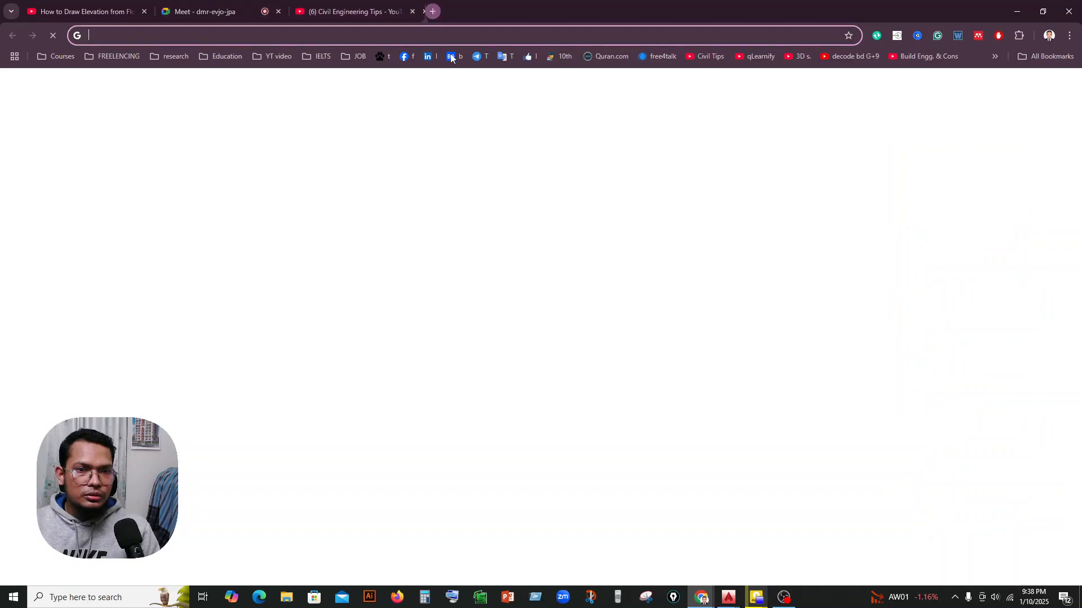
text(CA)
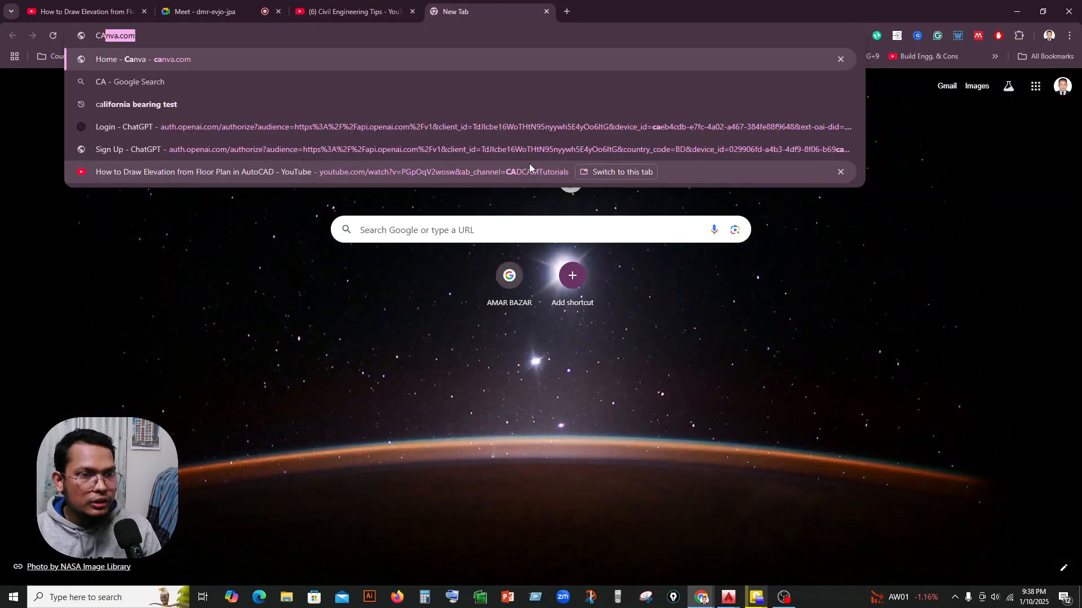
text(D BLOCKS)
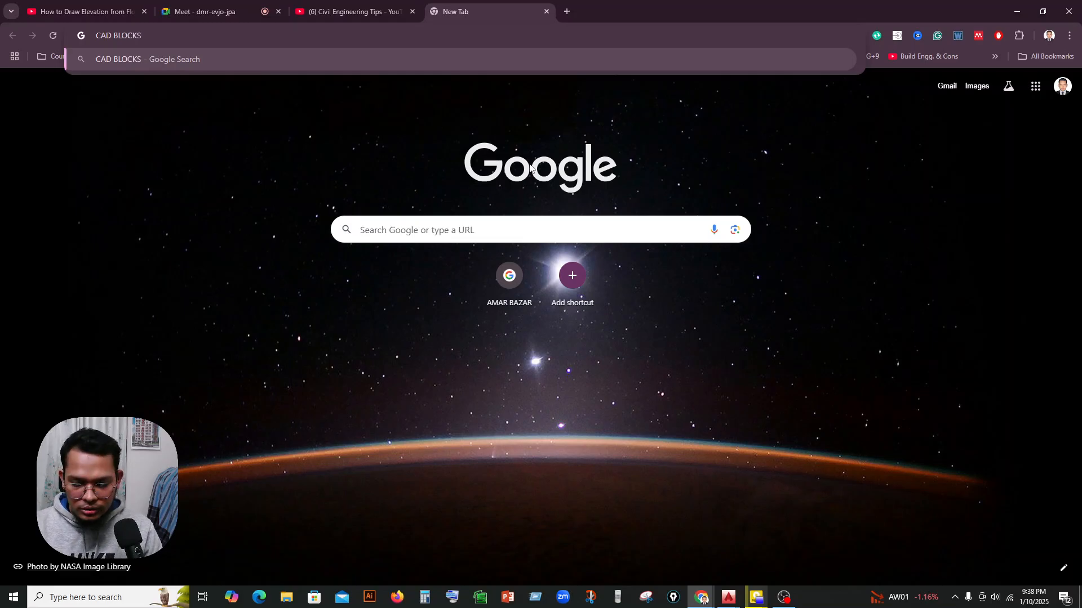
key(Return)
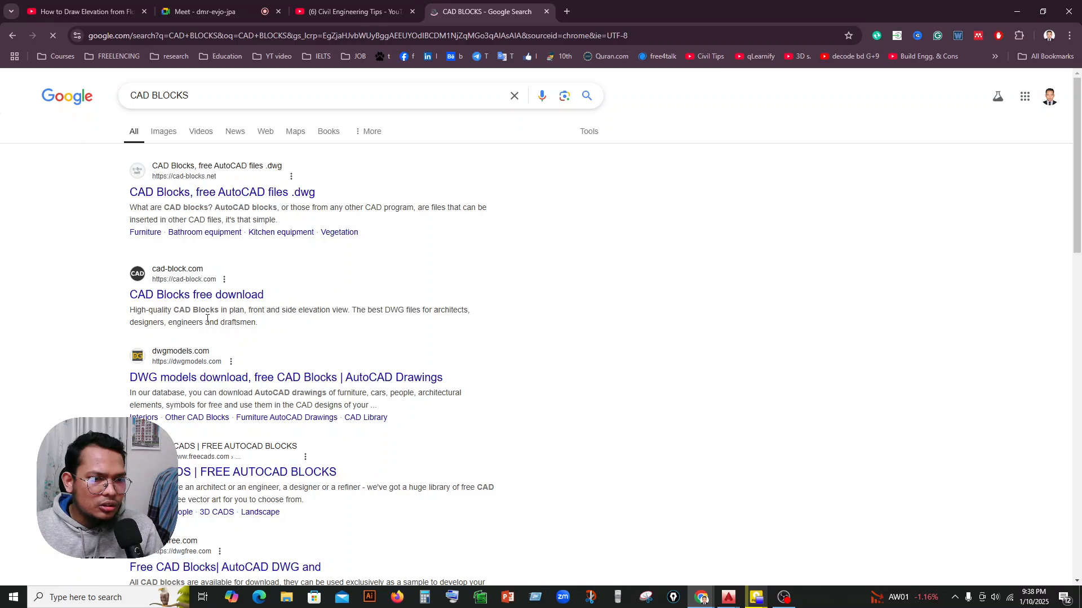
click(215, 298)
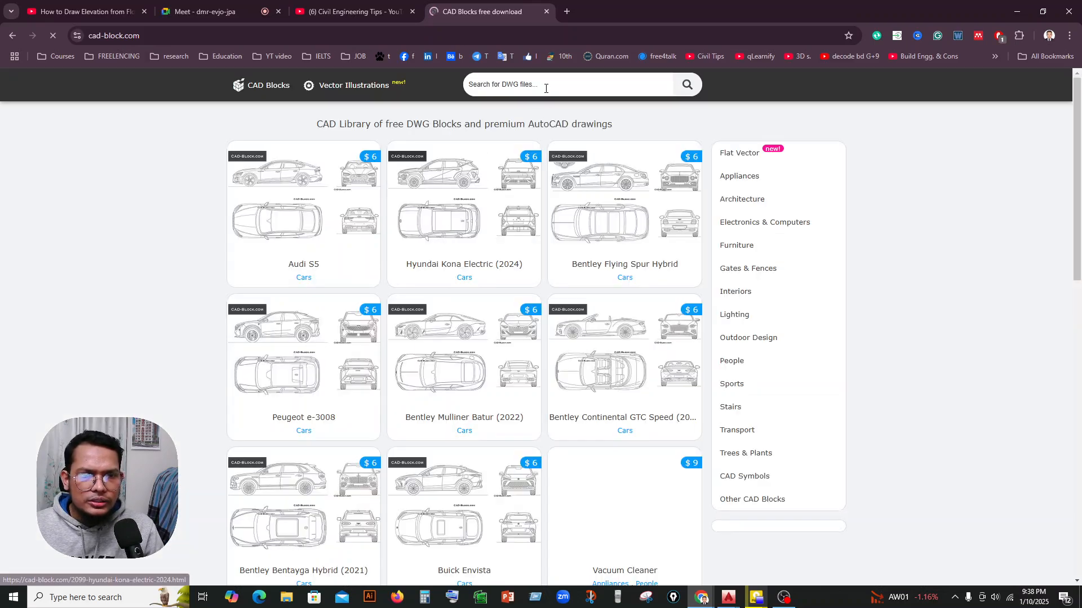
Search the block library for FURNITURE and for BED, and look through the BED results.
click(545, 87)
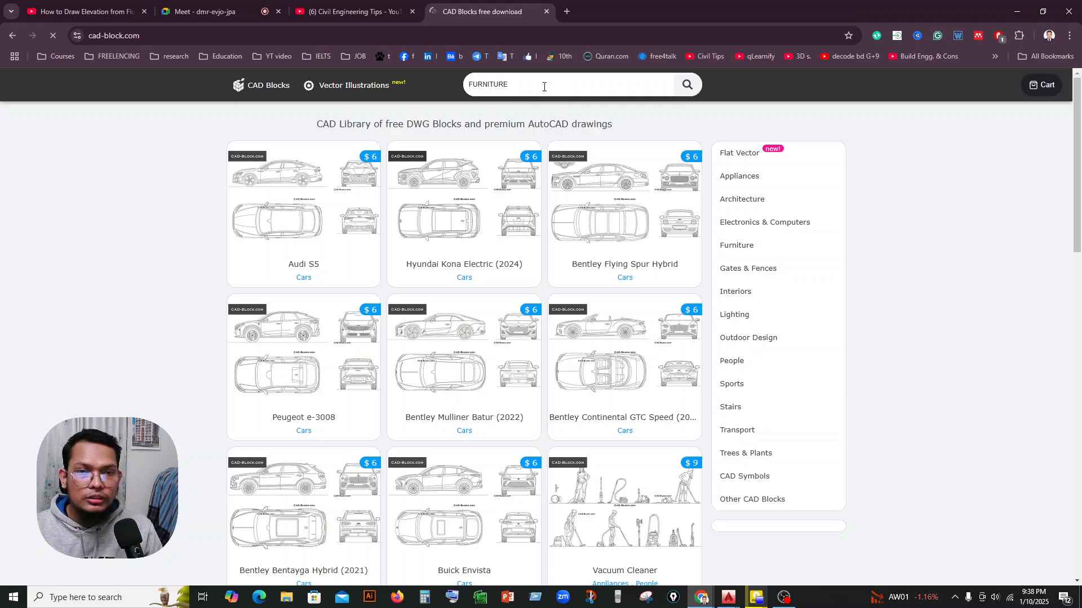
key(Return)
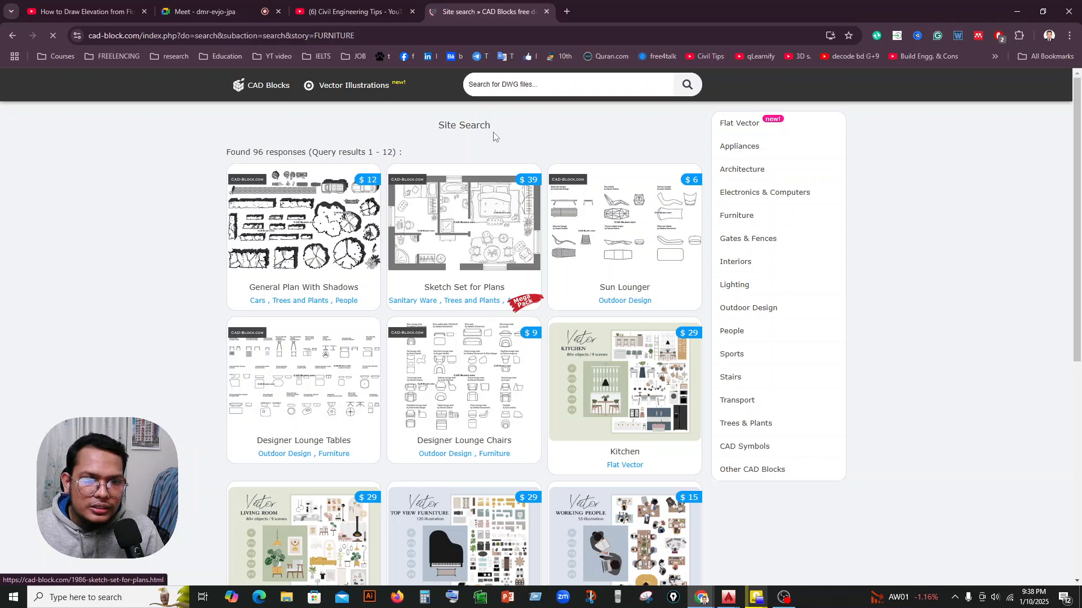
click(540, 74)
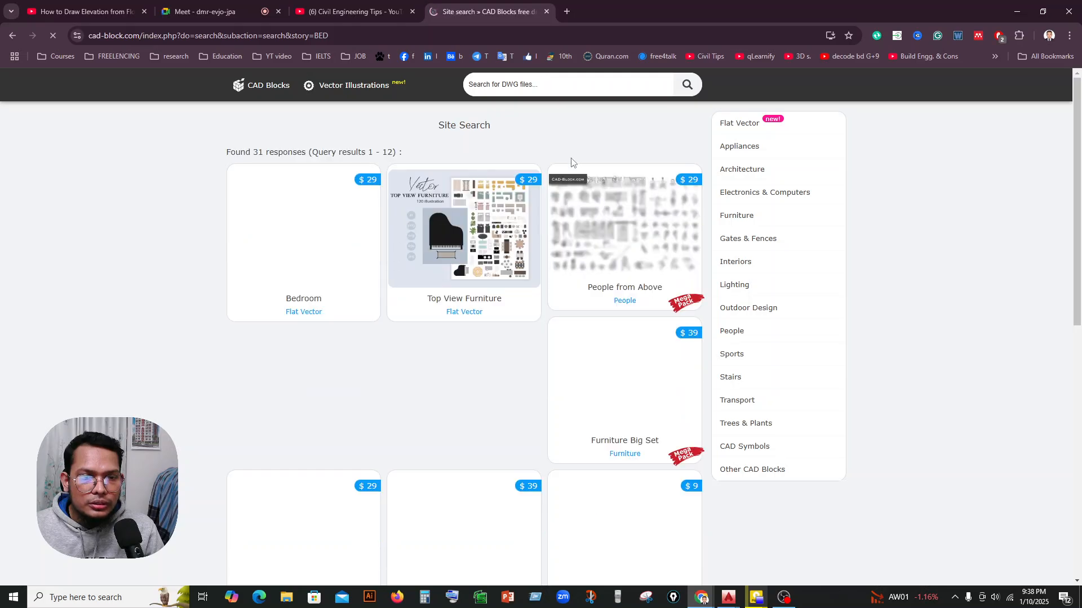
scroll(550, 375, down, 3)
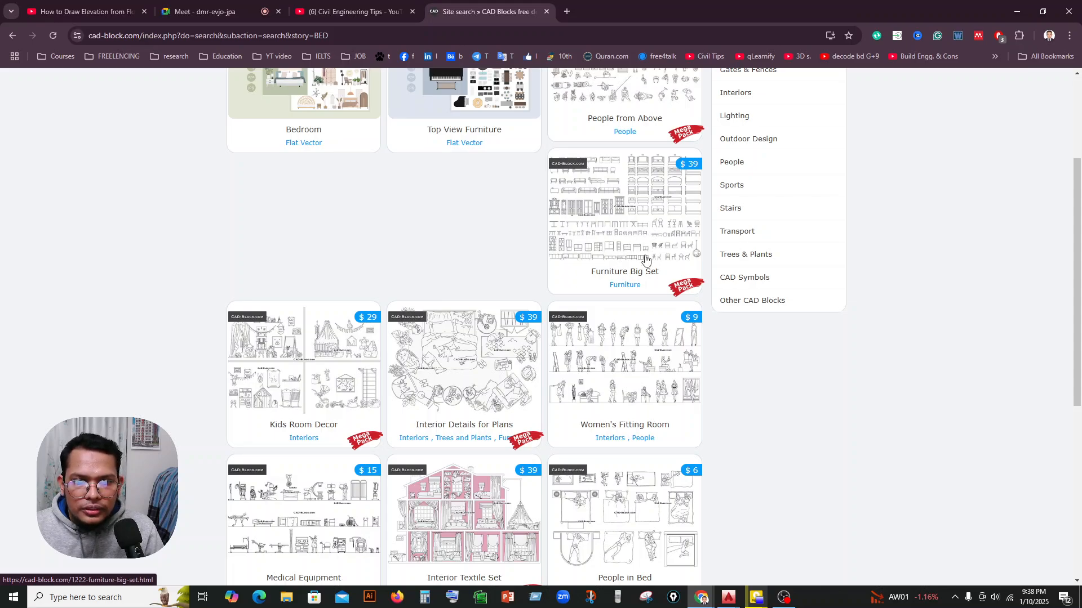
scroll(645, 259, down, 3)
scroll(583, 311, down, 2)
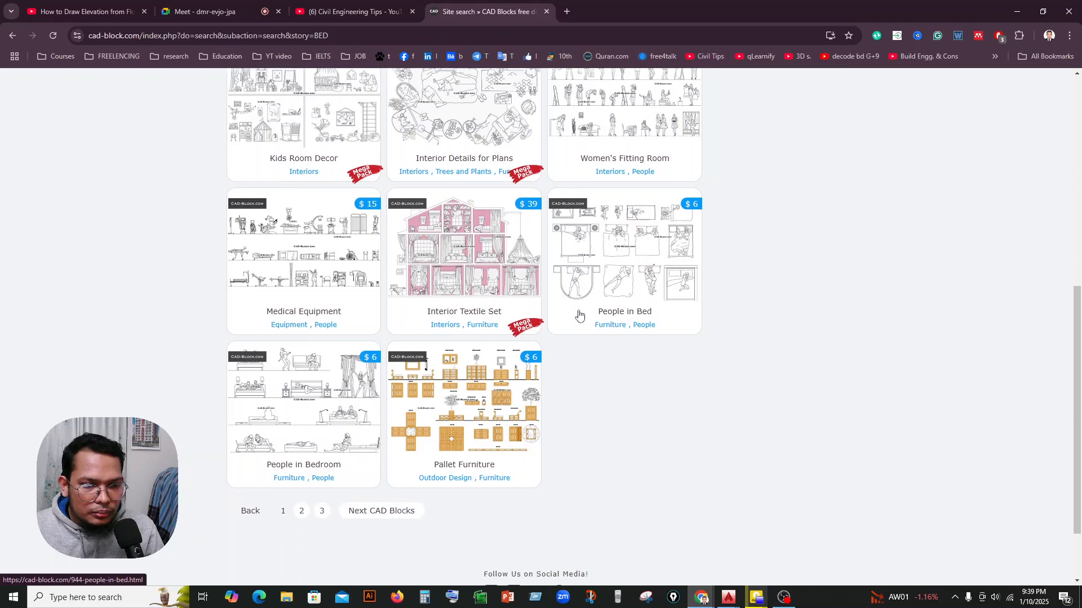
scroll(578, 314, down, 1)
scroll(577, 314, up, 10)
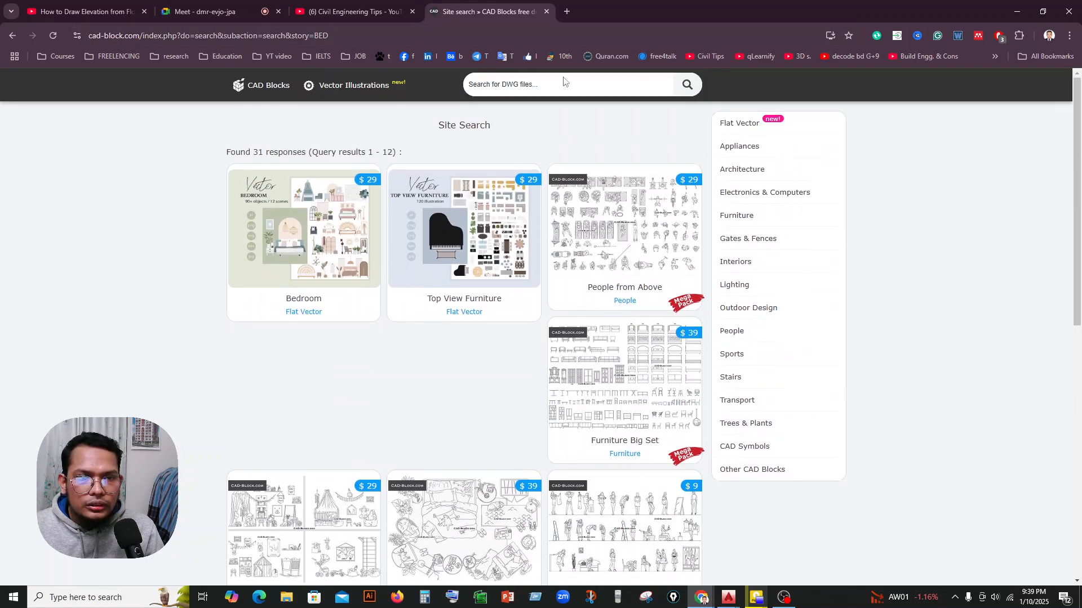
Search the block library for BED PLAN, open the Beds in Plan page and look over its preview and related blocks.
click(564, 87)
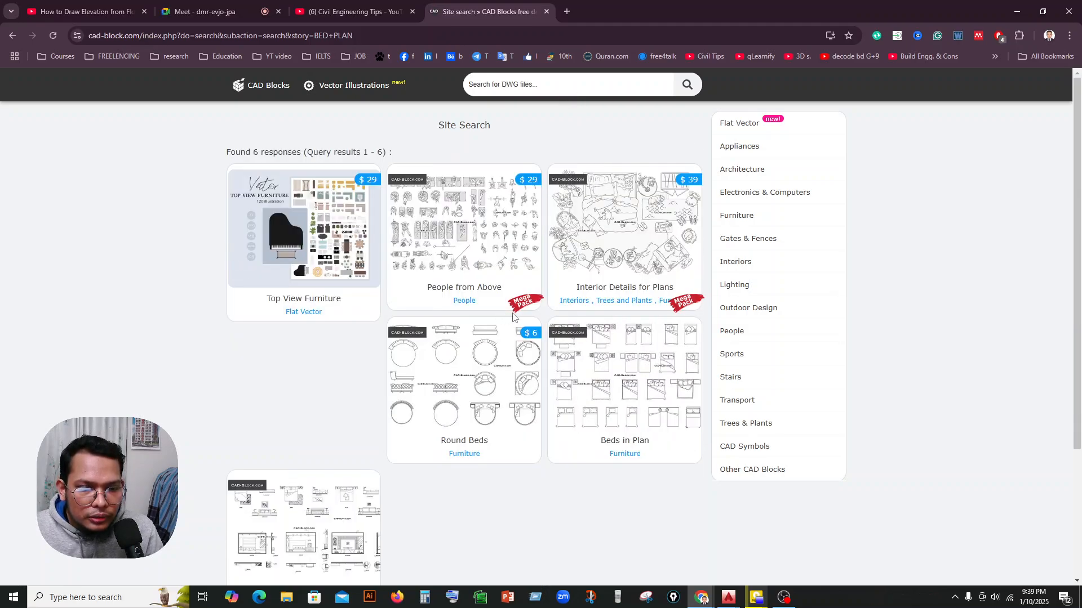
click(625, 388)
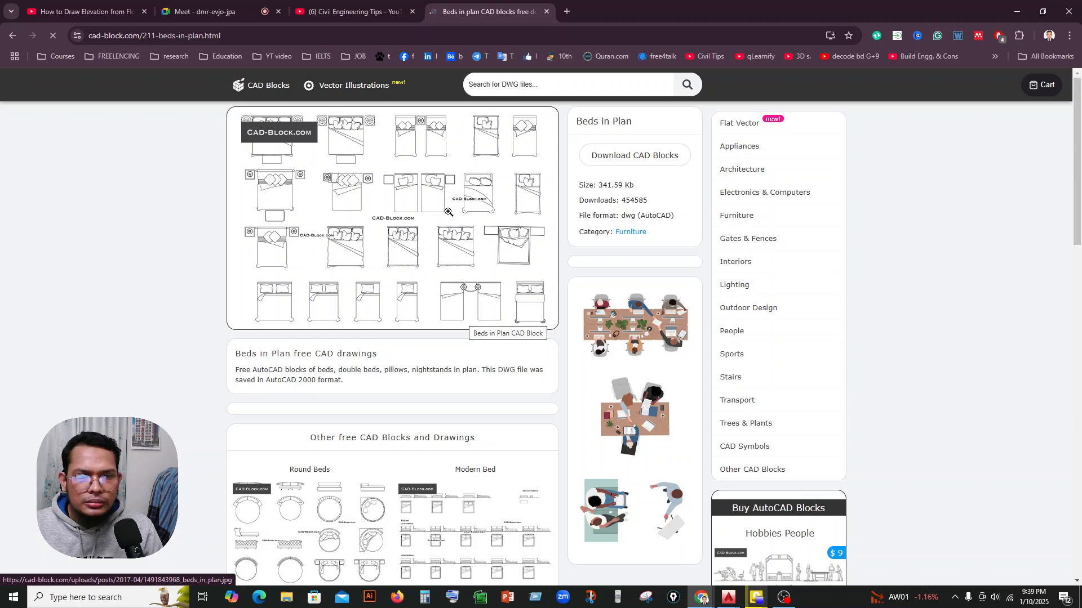
scroll(566, 270, down, 1)
scroll(541, 274, down, 2)
scroll(513, 265, up, 3)
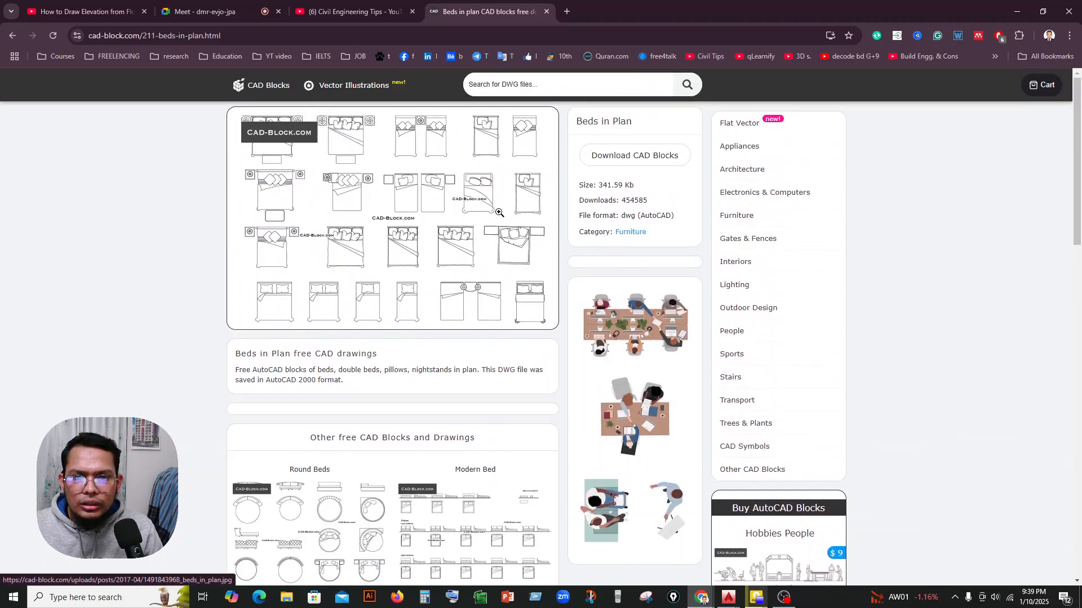
scroll(501, 209, down, 5)
scroll(500, 214, down, 4)
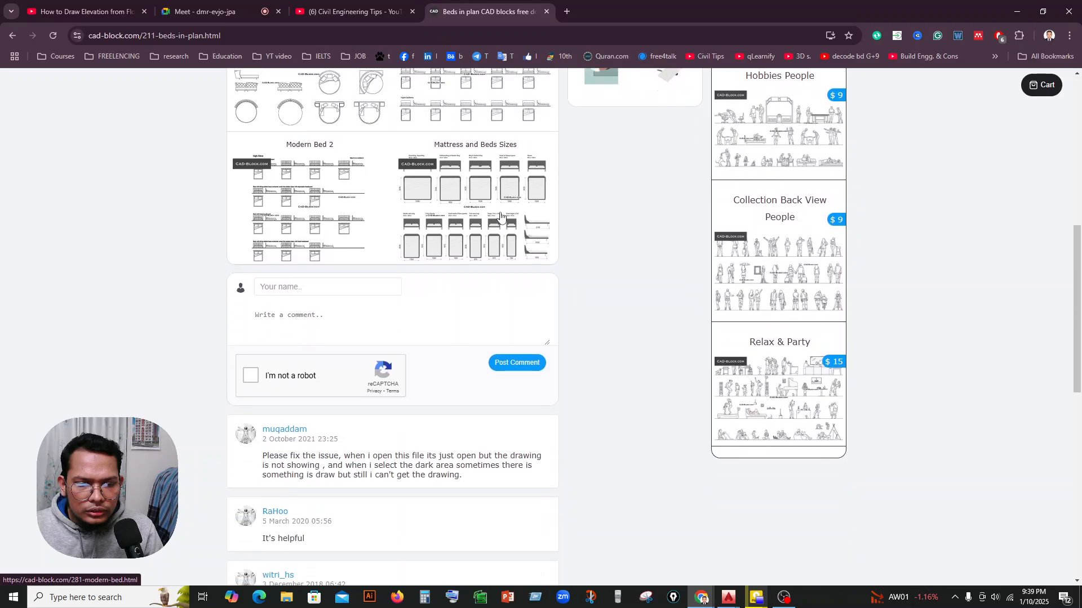
scroll(501, 217, up, 10)
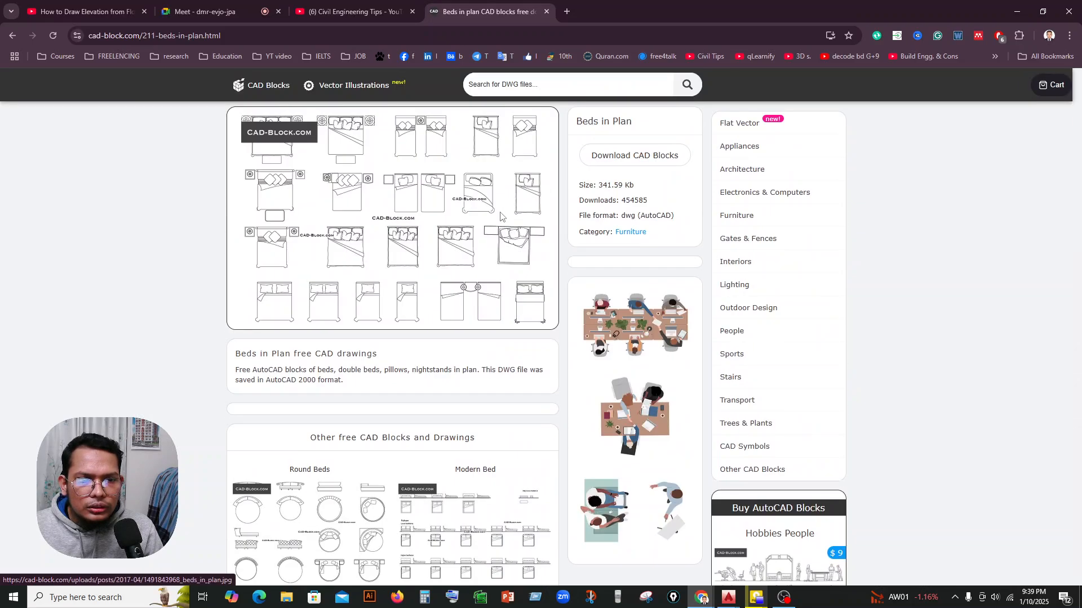
Download the Beds in Plan blocks and open beds_in_plan.dwg in AutoCAD.
click(501, 221)
click(683, 275)
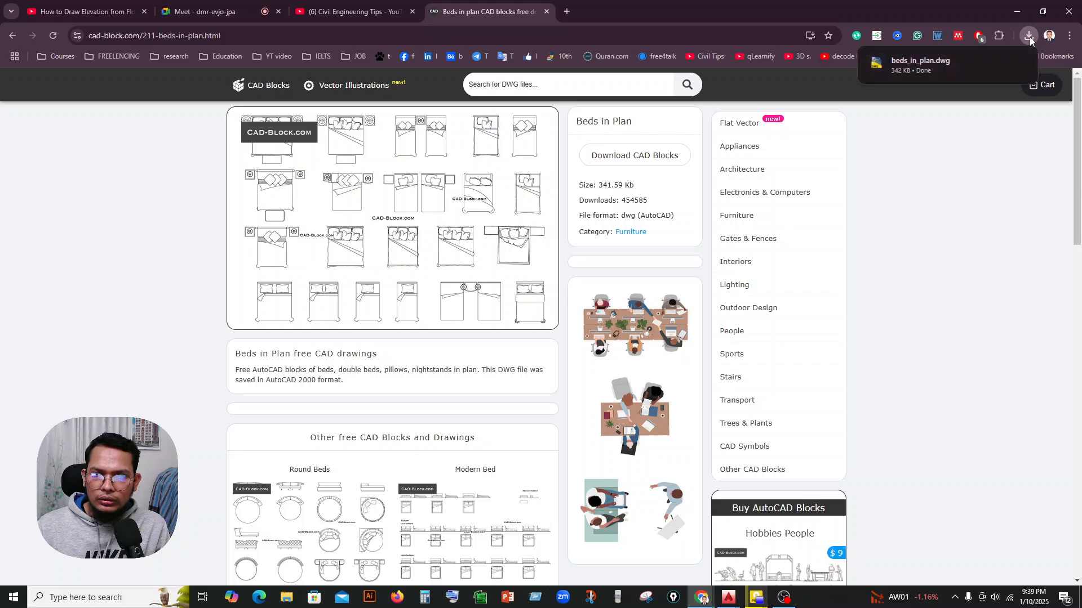
click(966, 60)
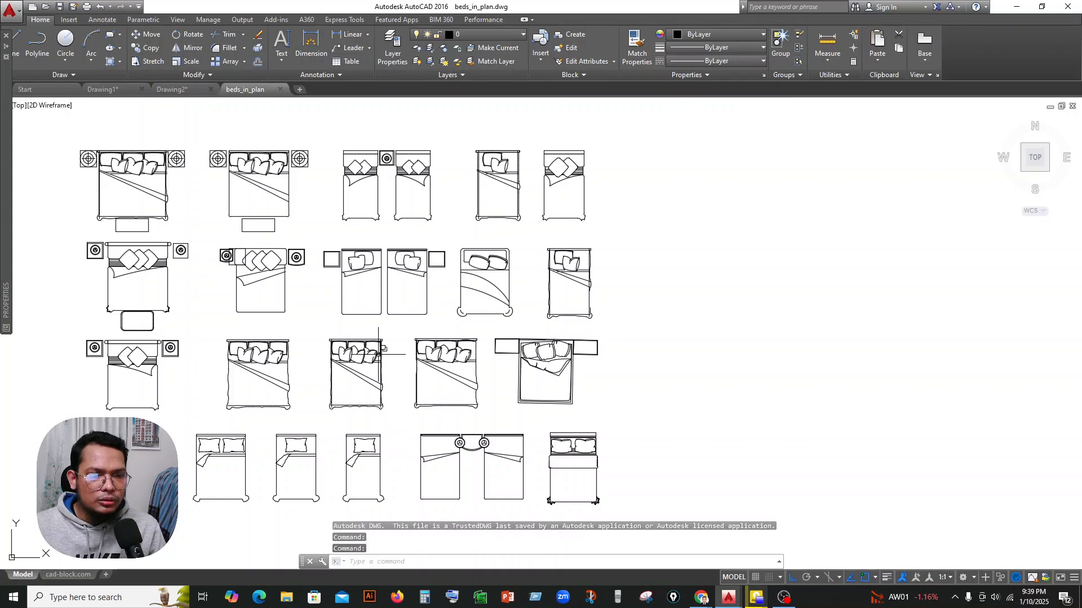
Copy the third bed in the third row of beds_in_plan to the clipboard.
scroll(367, 161, up, 2)
scroll(614, 402, down, 2)
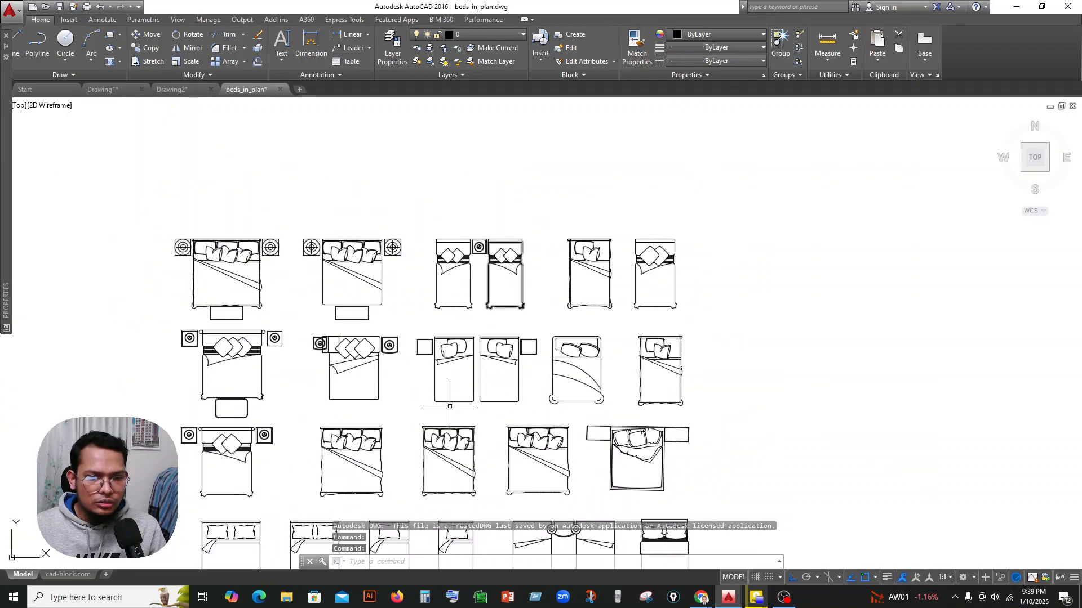
middle_drag(435, 415, 450, 304)
scroll(494, 310, up, 2)
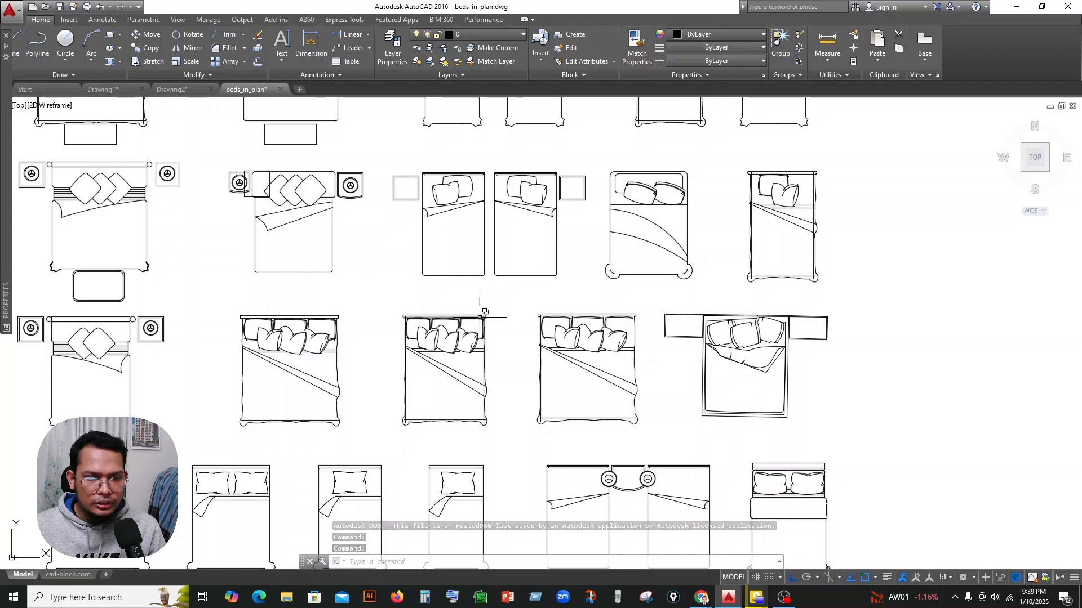
drag(494, 310, 372, 453)
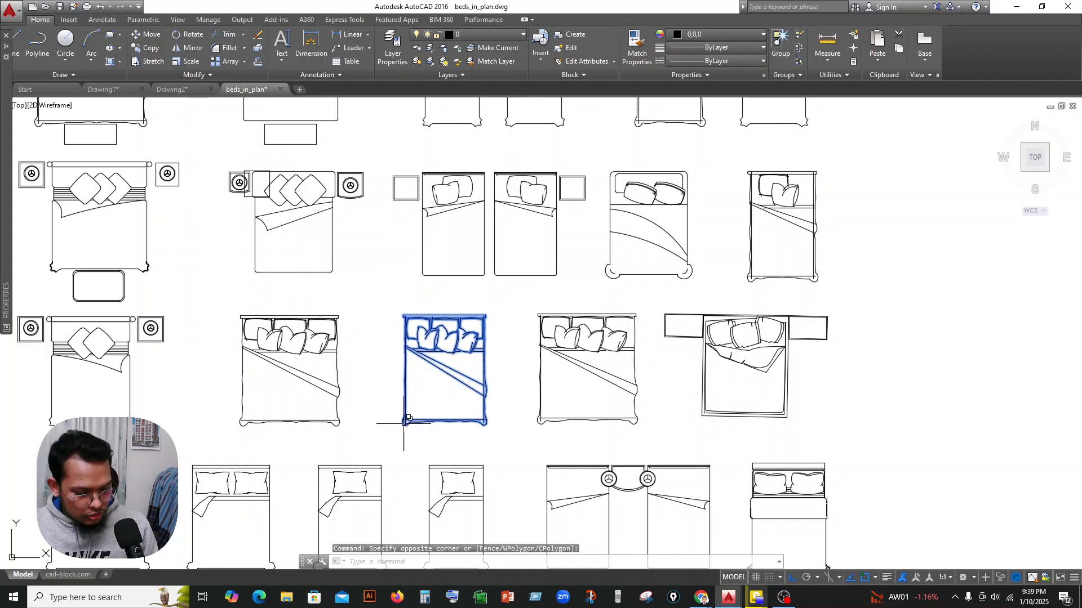
key(ctrl+c)
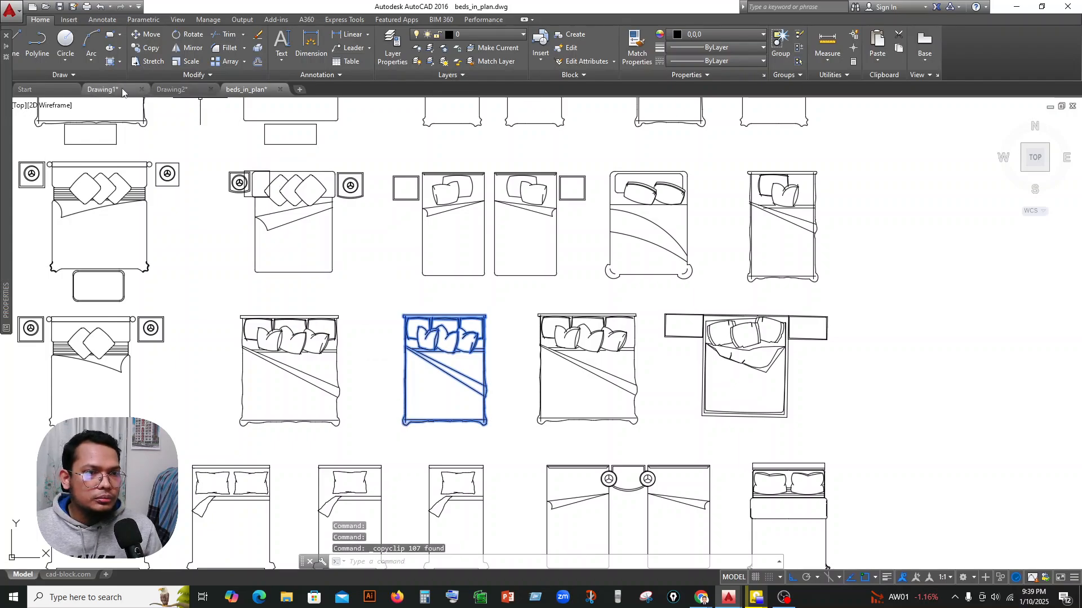
Paste the copied bed into Drawing1, in the empty space outside the floor plan.
click(97, 90)
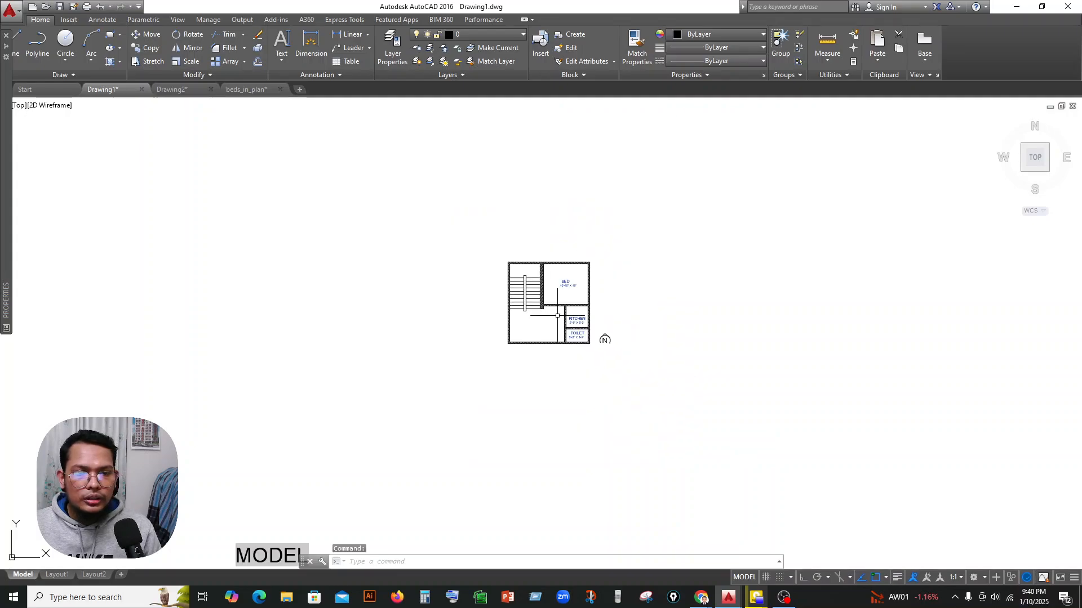
key(ctrl+v)
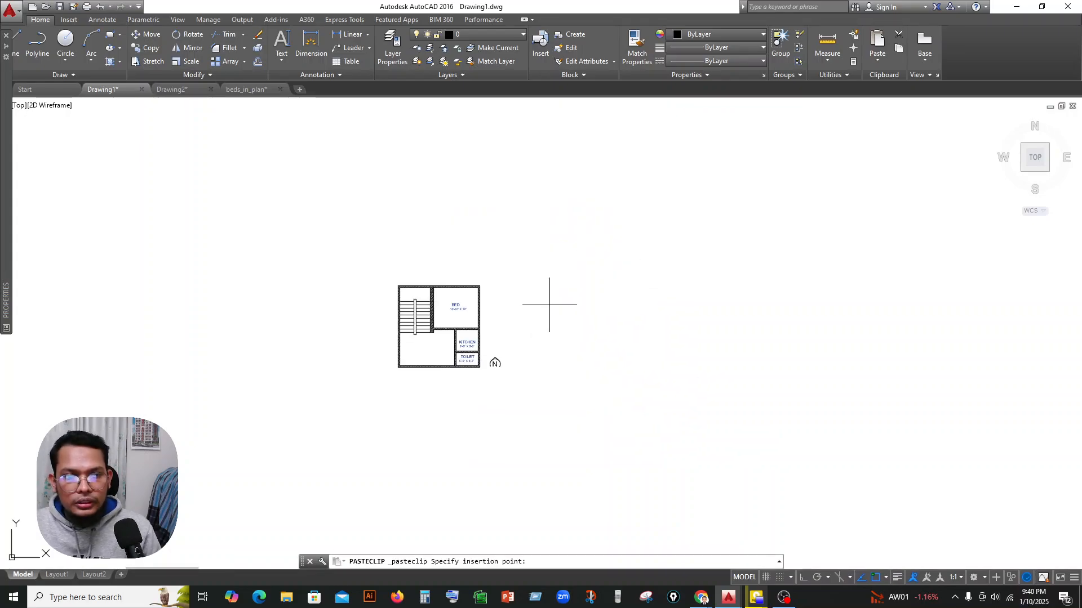
click(574, 275)
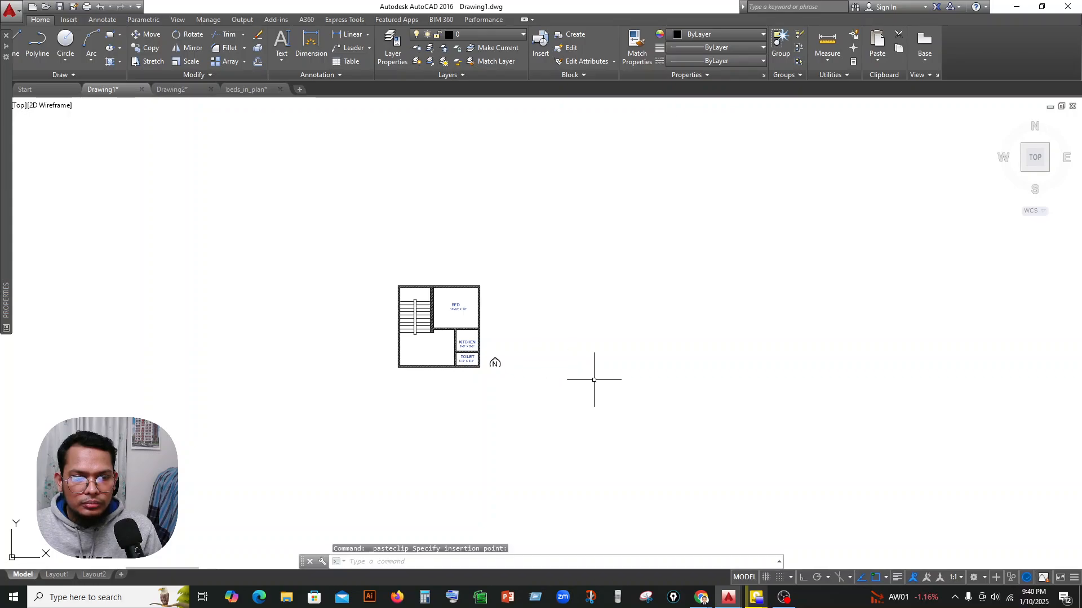
scroll(563, 385, down, 5)
middle_drag(762, 320, 534, 367)
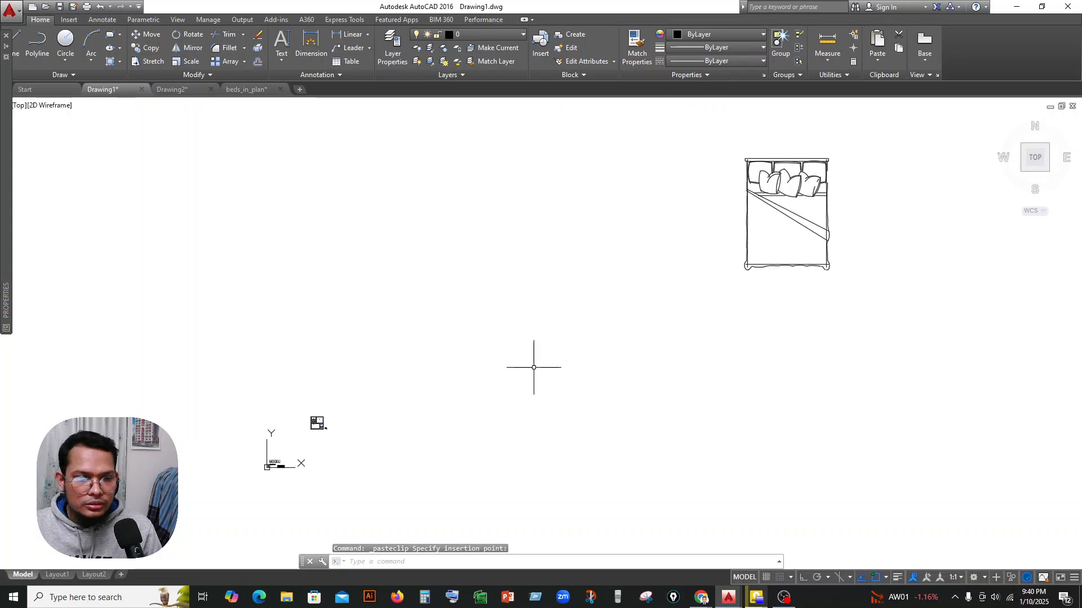
Move the pasted bed close beside the floor plan.
click(853, 133)
click(700, 309)
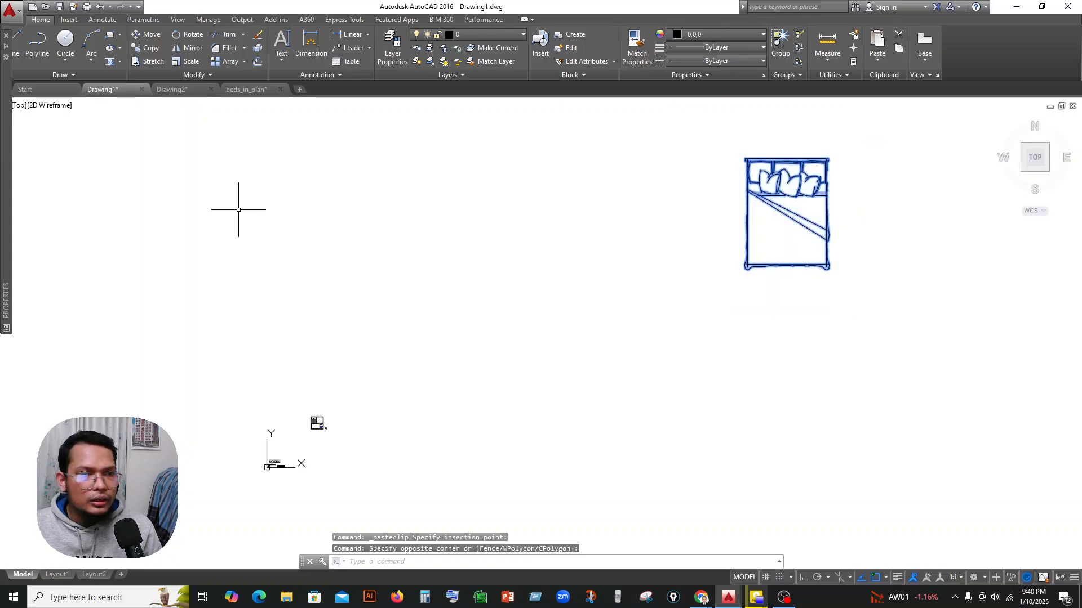
click(148, 37)
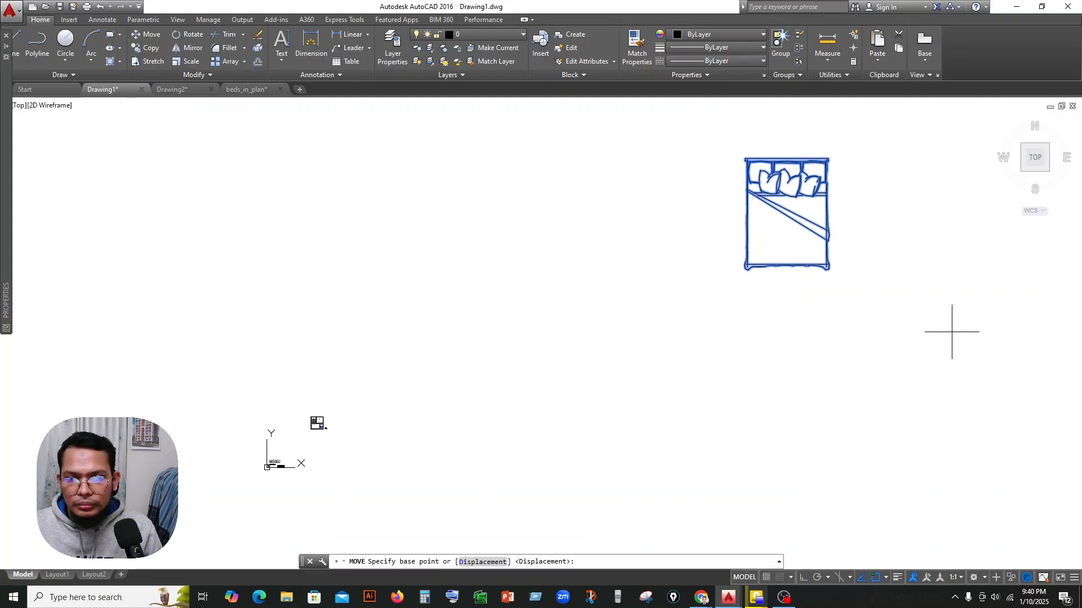
click(838, 278)
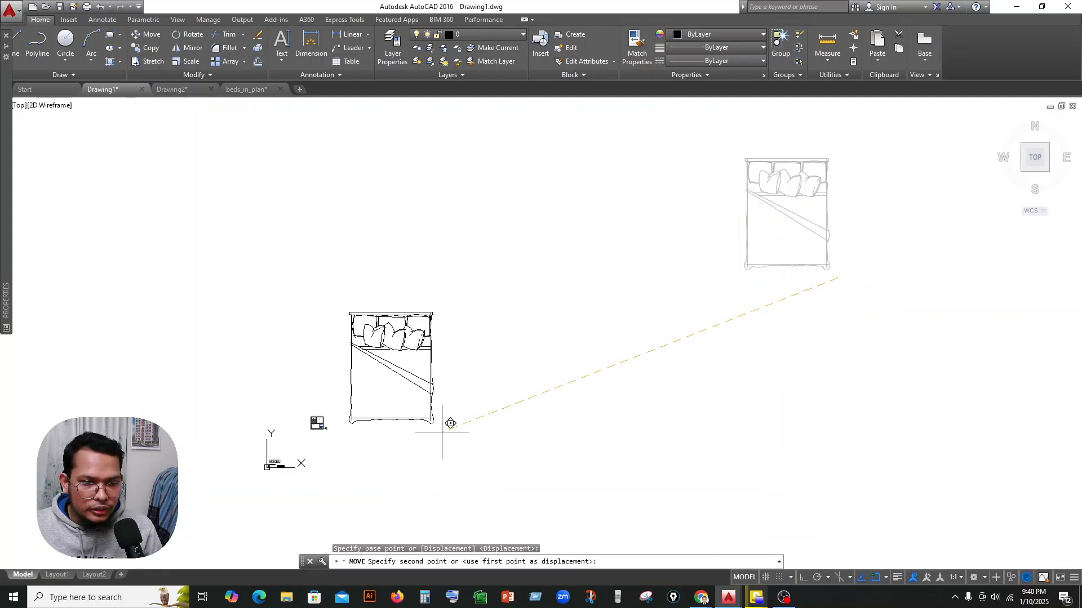
click(452, 433)
Add a vertical linear dimension along the pasted bed's length, from the headboard's outer edge to the foot end.
scroll(442, 425, up, 6)
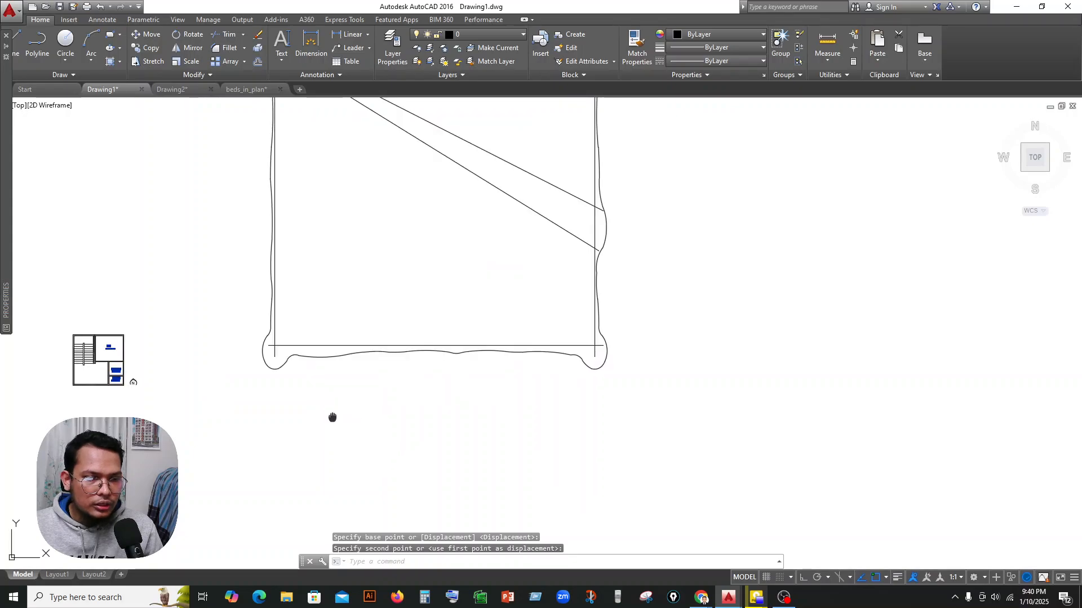
scroll(538, 460, down, 2)
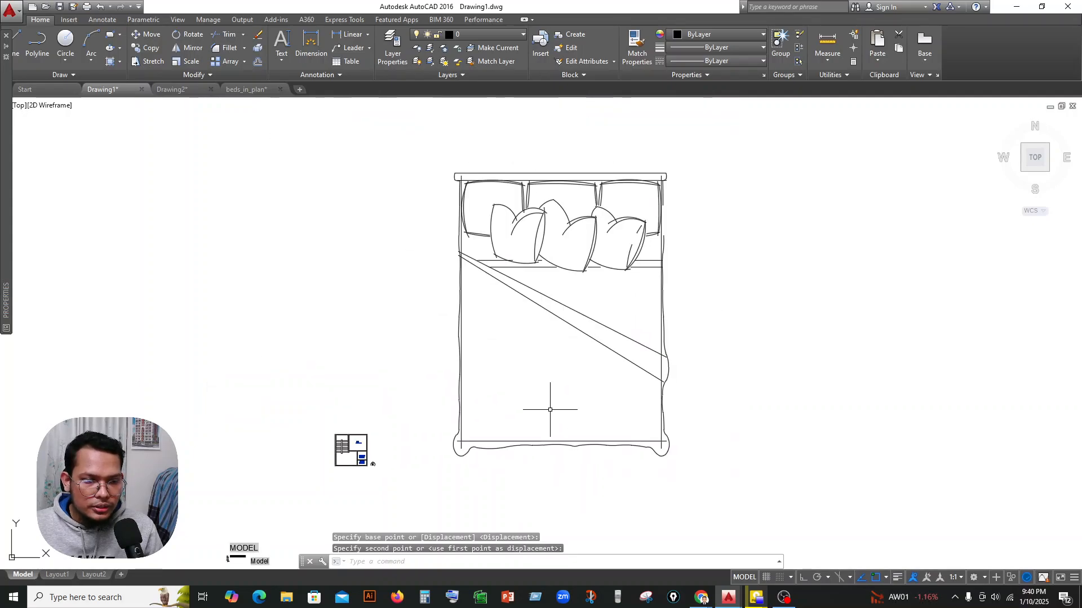
scroll(325, 449, up, 2)
scroll(325, 450, up, 2)
scroll(553, 420, down, 5)
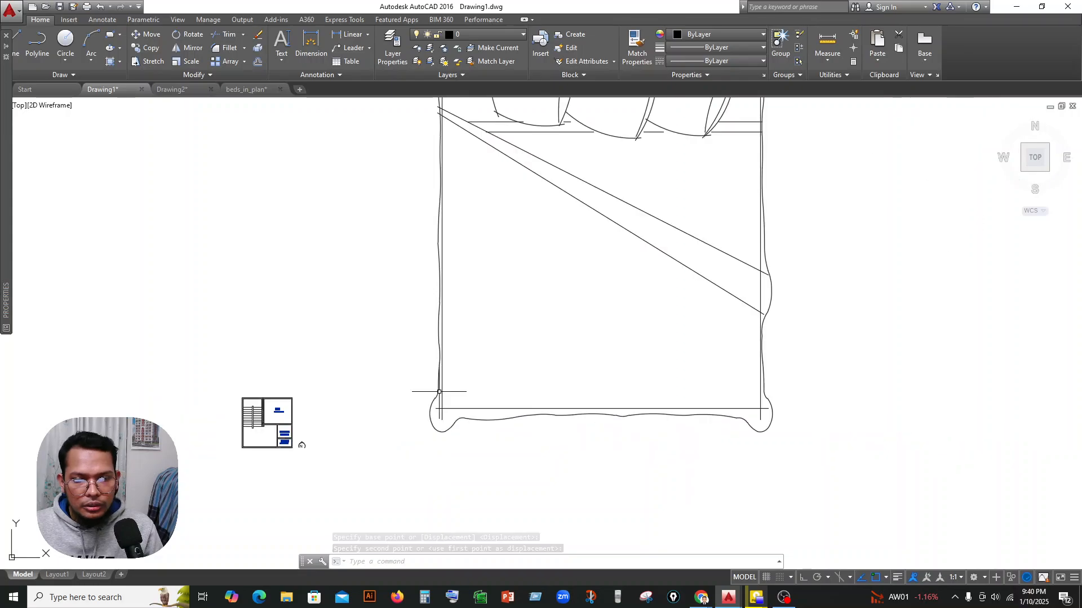
middle_drag(505, 337, 502, 370)
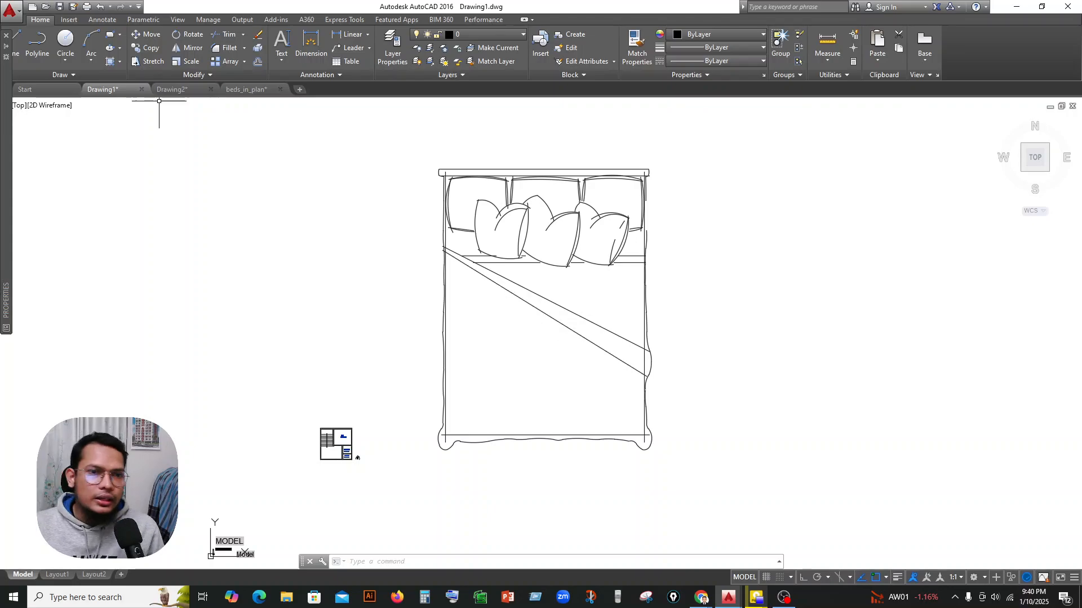
click(335, 38)
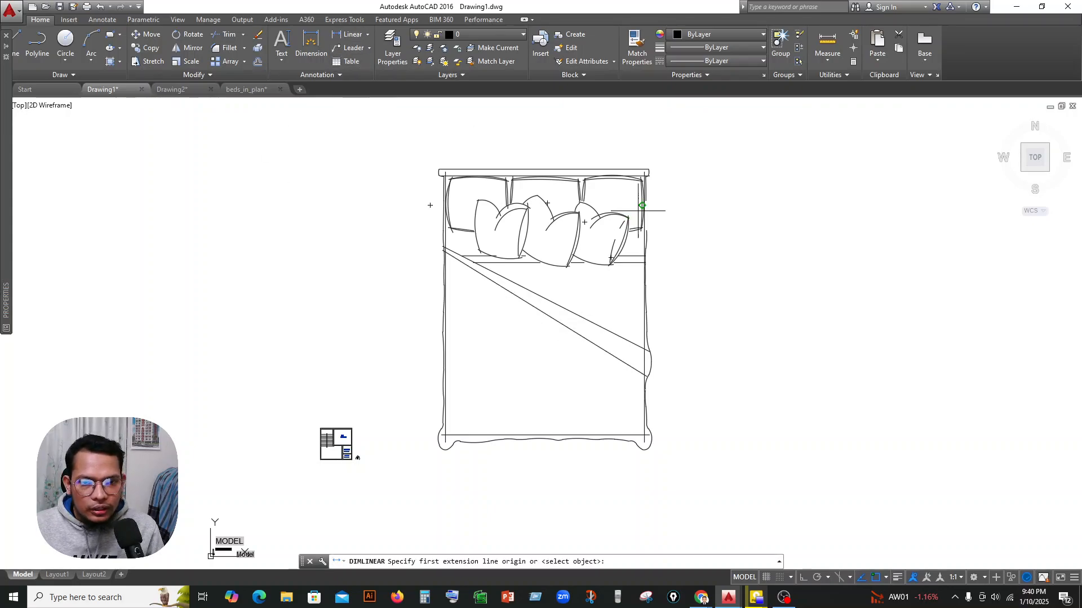
scroll(648, 200, up, 2)
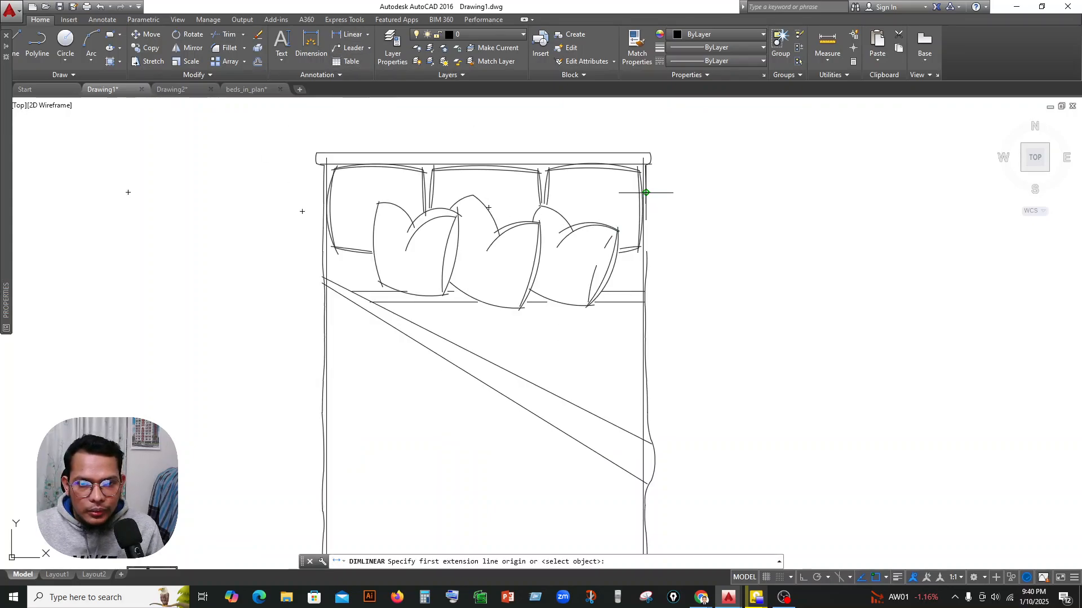
click(586, 153)
scroll(599, 276, down, 5)
scroll(588, 422, up, 5)
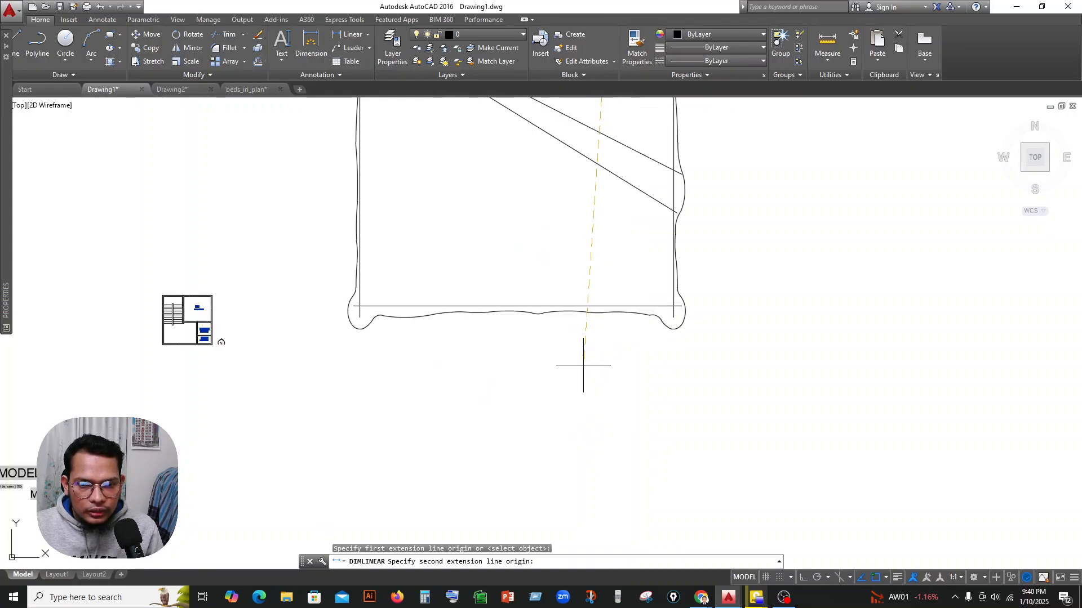
click(602, 313)
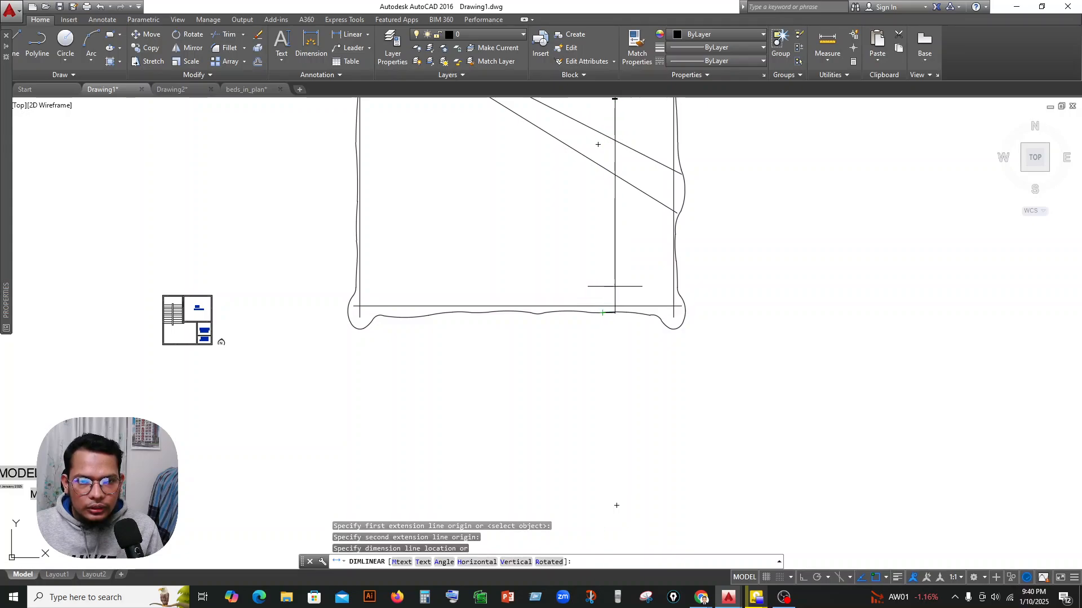
click(615, 298)
scroll(613, 303, down, 2)
scroll(614, 171, up, 6)
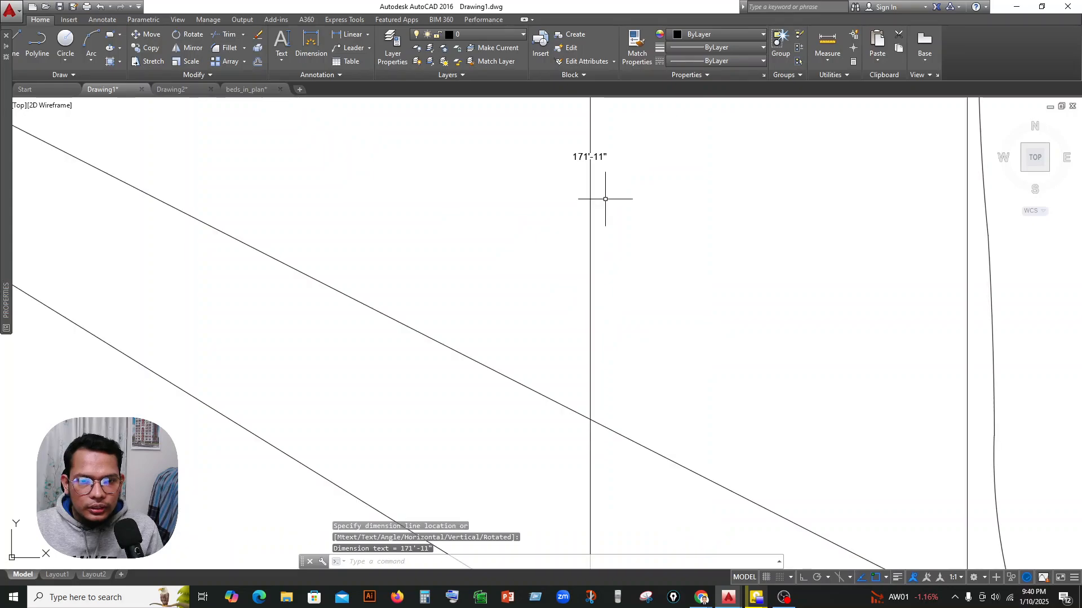
middle_drag(663, 200, 640, 280)
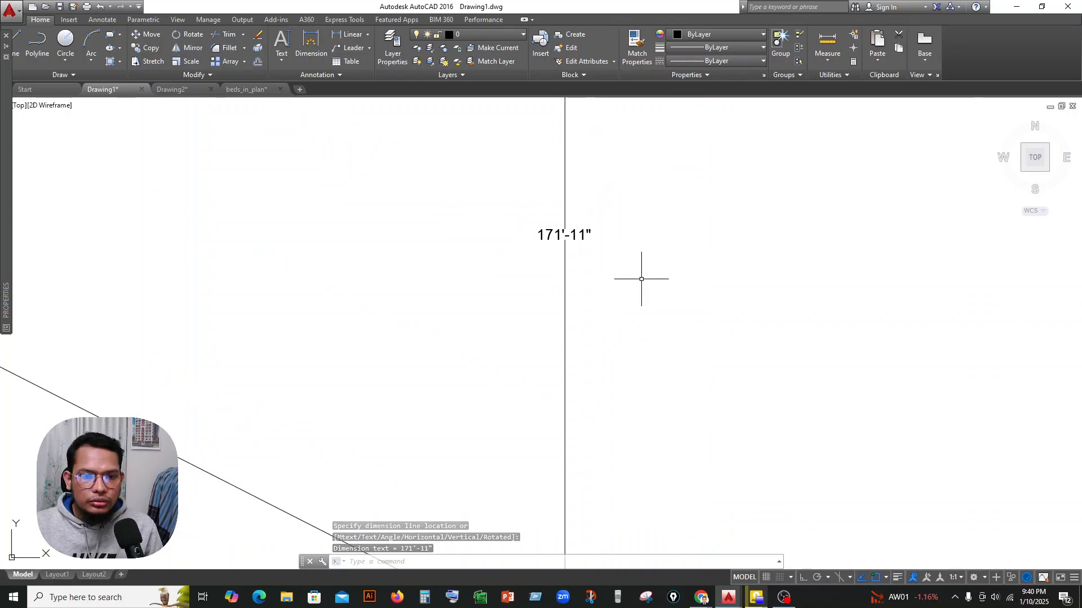
scroll(641, 278, down, 5)
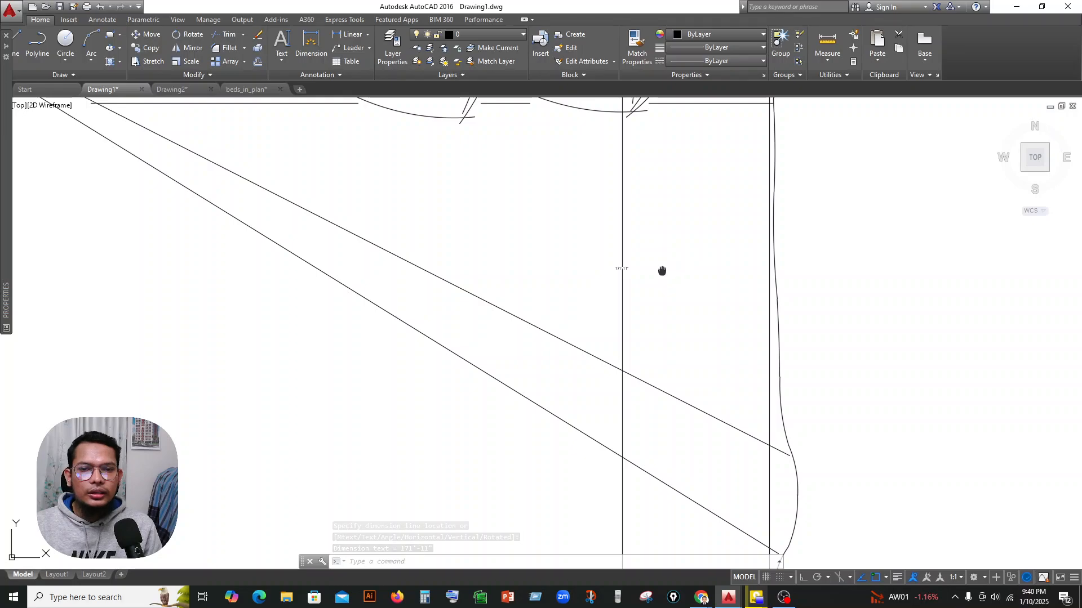
scroll(624, 363, down, 4)
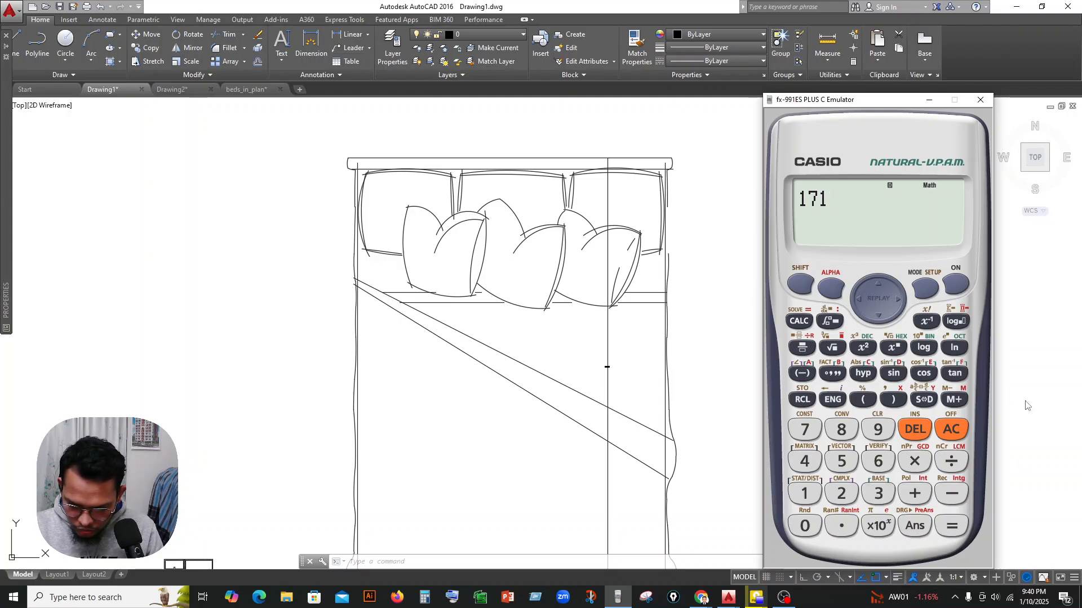
text(*12)
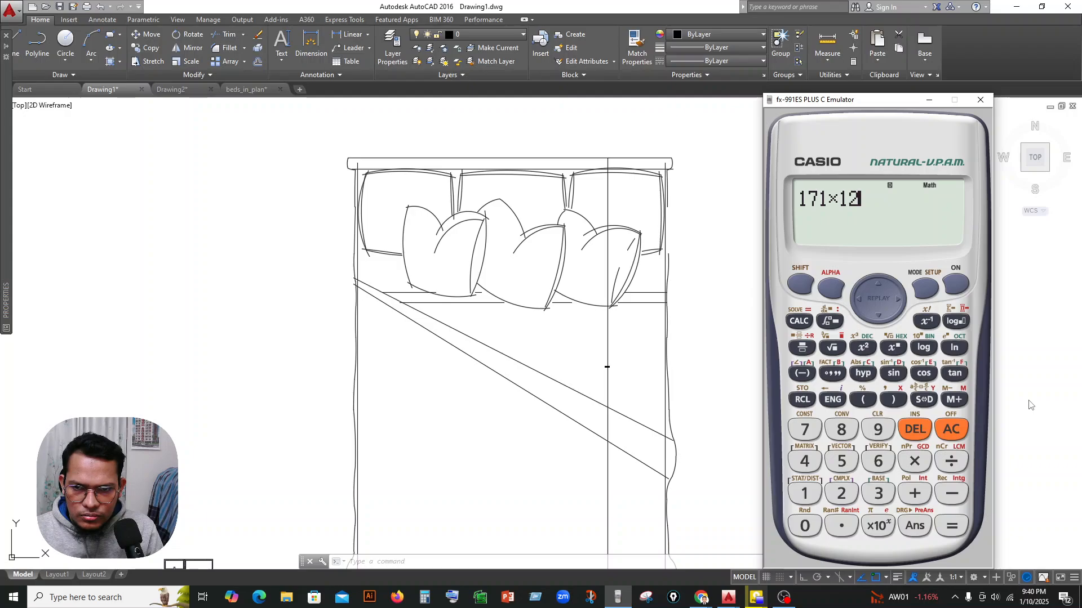
text(+)
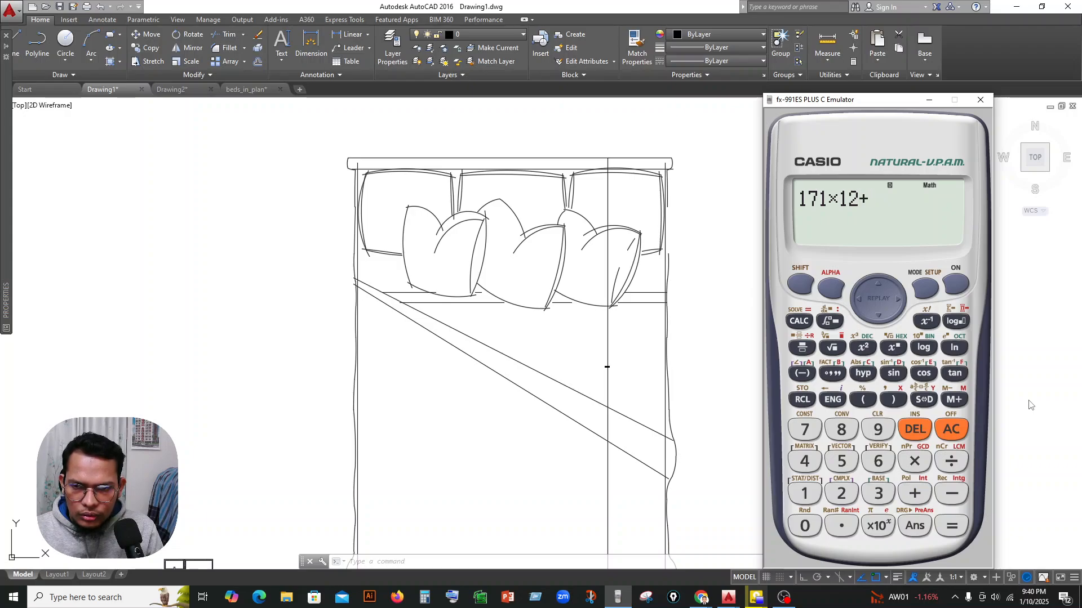
text(11)
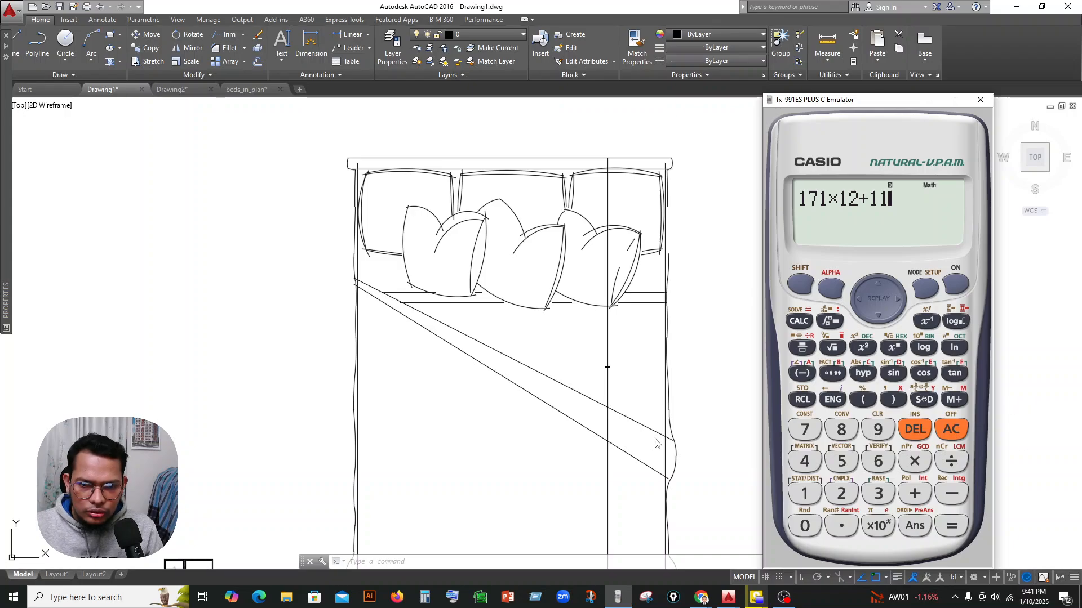
scroll(616, 383, up, 6)
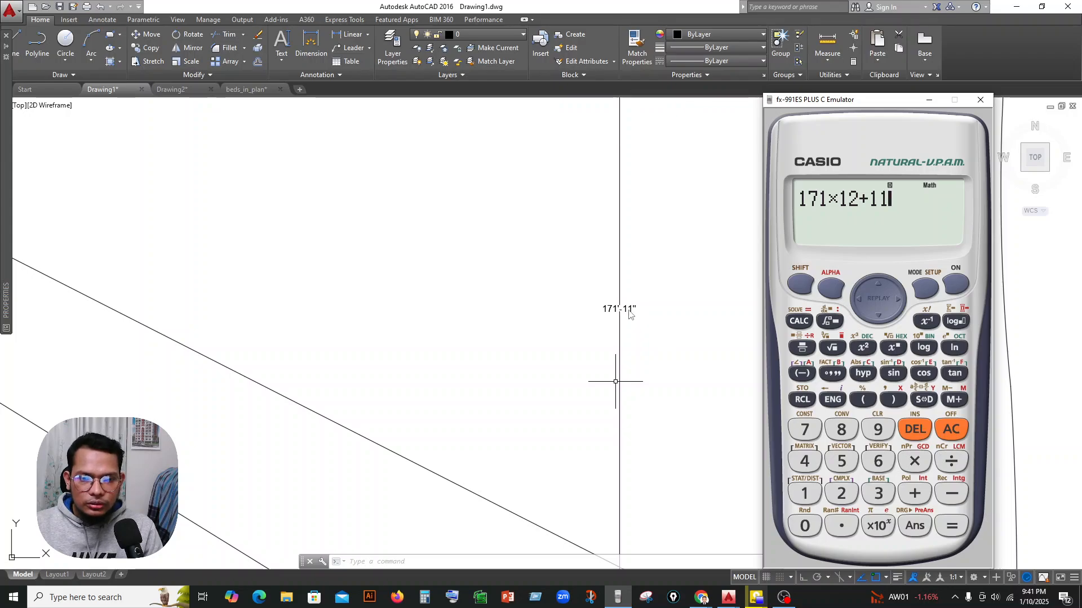
scroll(630, 314, down, 5)
click(952, 430)
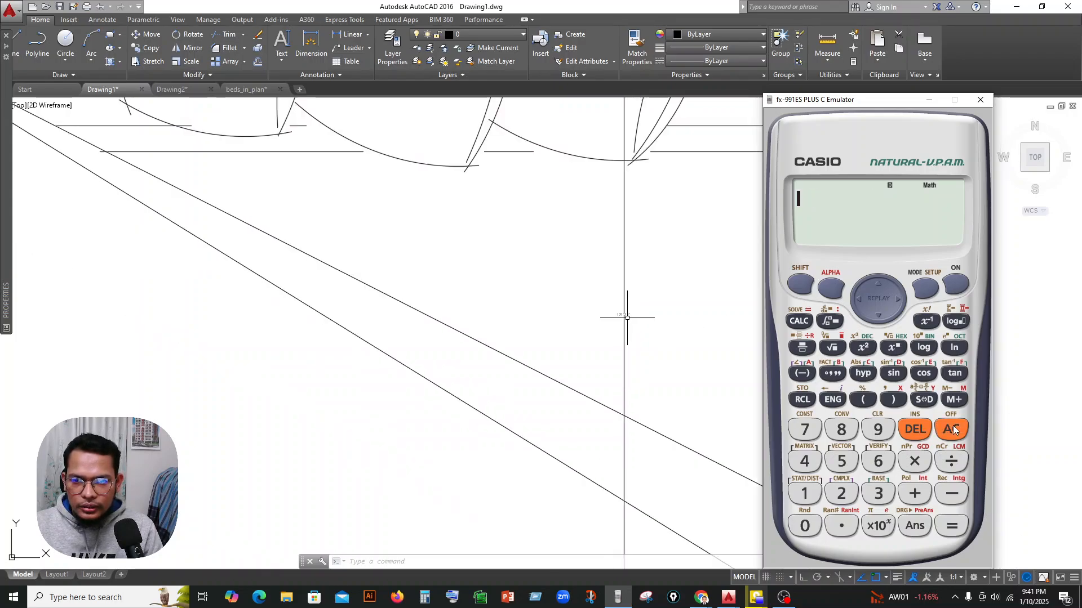
Convert the bed's dimensioned length to inches on the calculator by evaluating 171×12+11.
text(1)
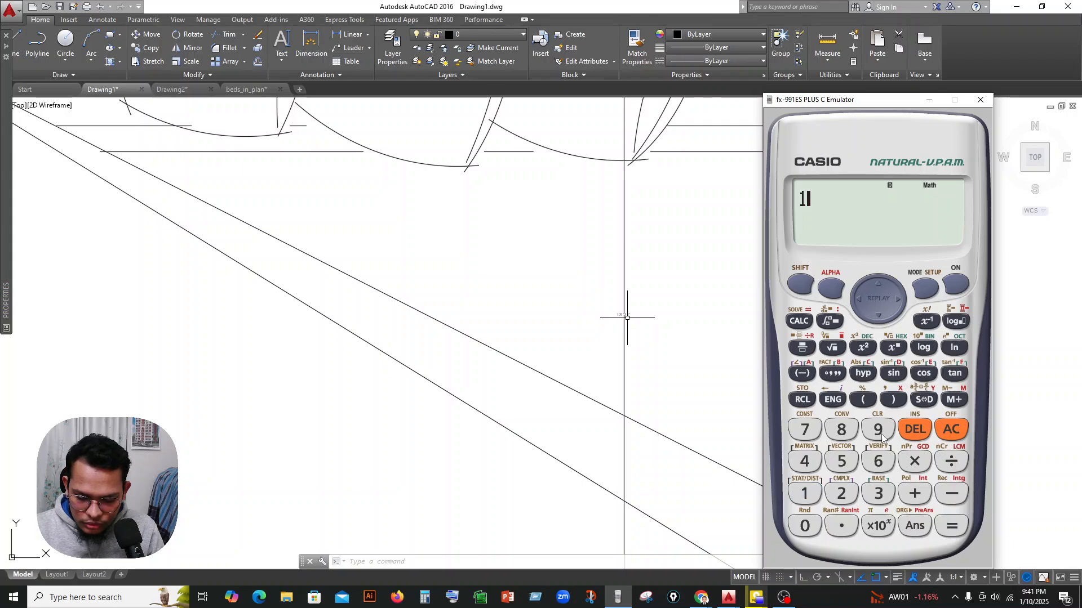
text(71*)
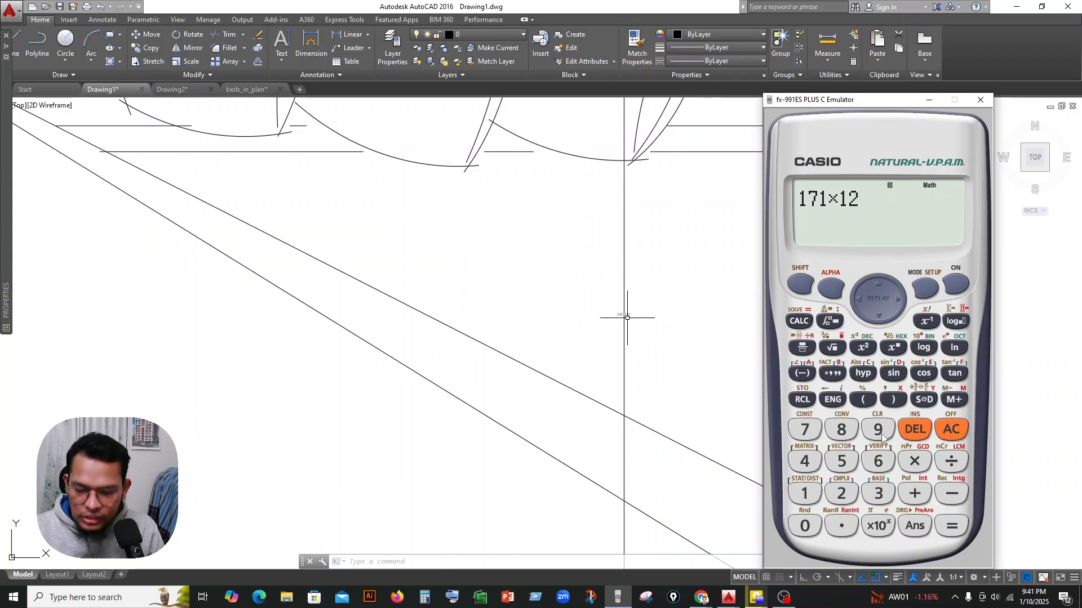
text(12+11)
key(Return)
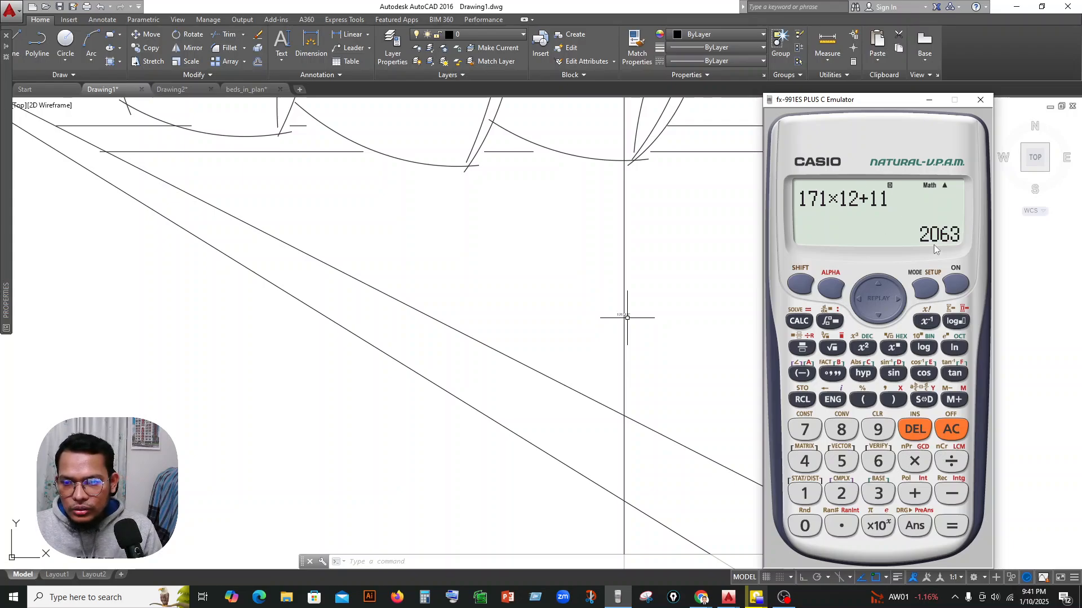
Try computing the scale ratio on the calculator as 2063 divided by 7×12.
click(954, 432)
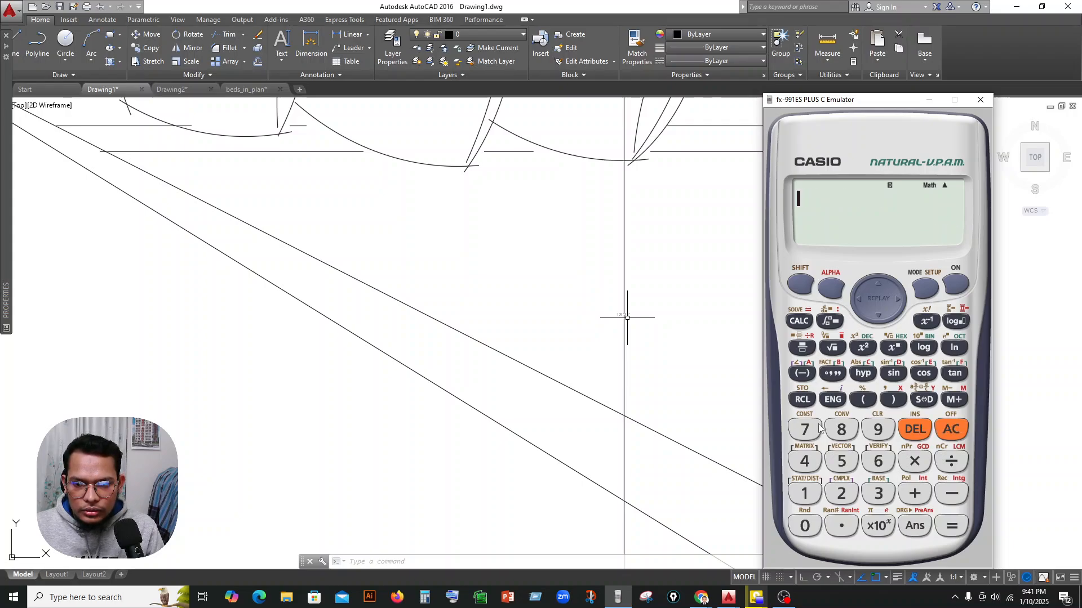
text(7)
click(951, 429)
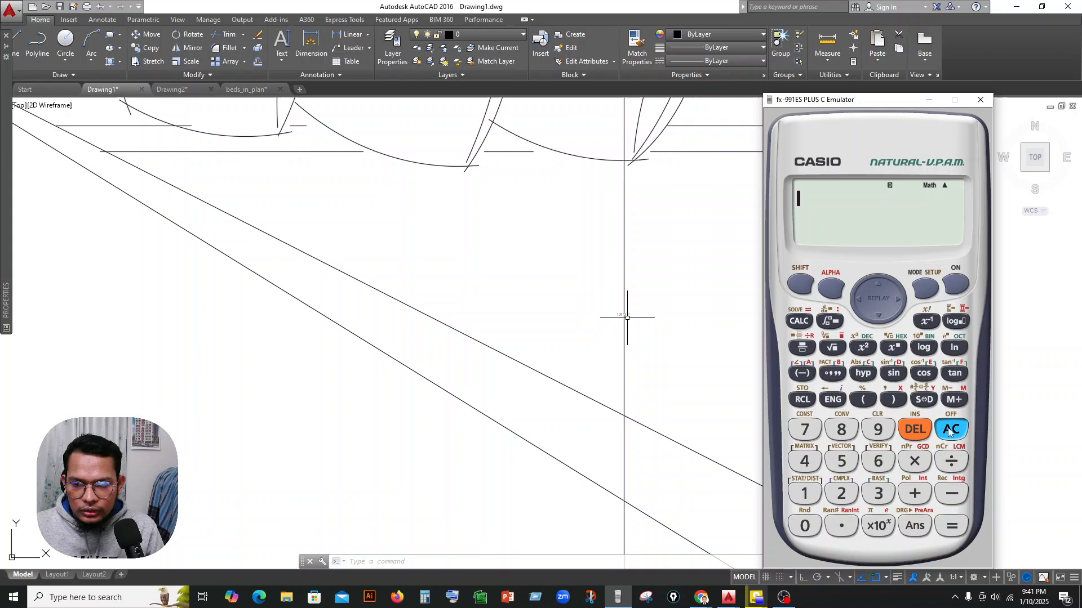
click(804, 348)
text(2063)
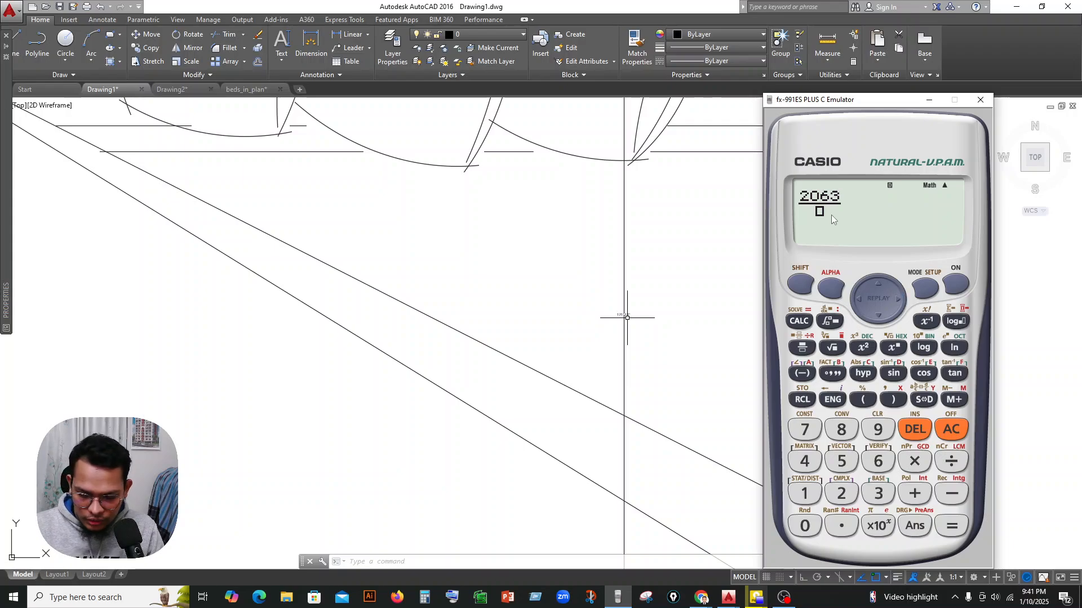
text(7*12)
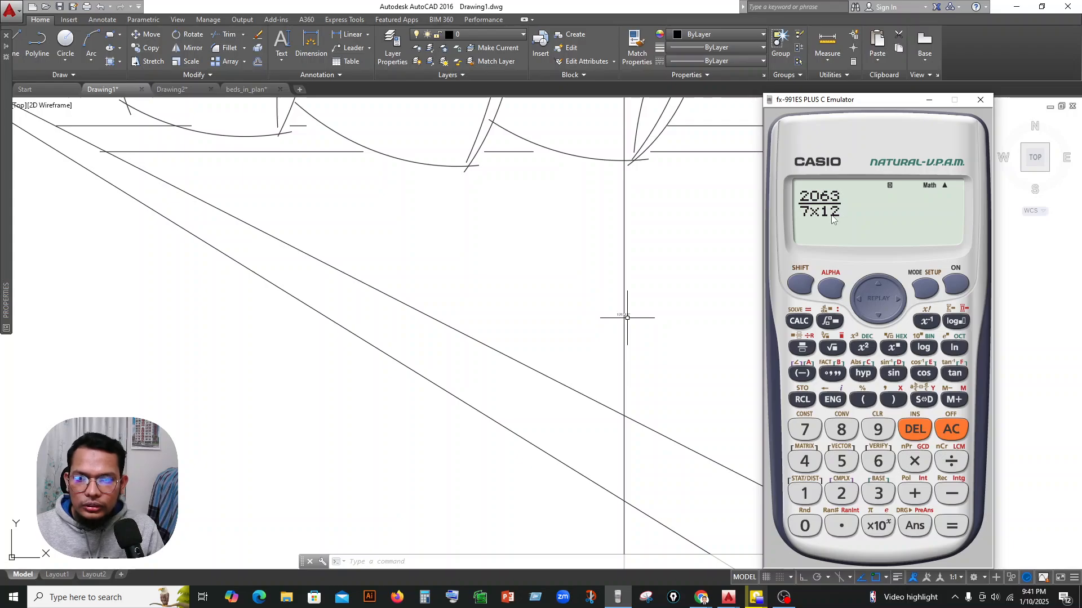
key(Return)
click(925, 406)
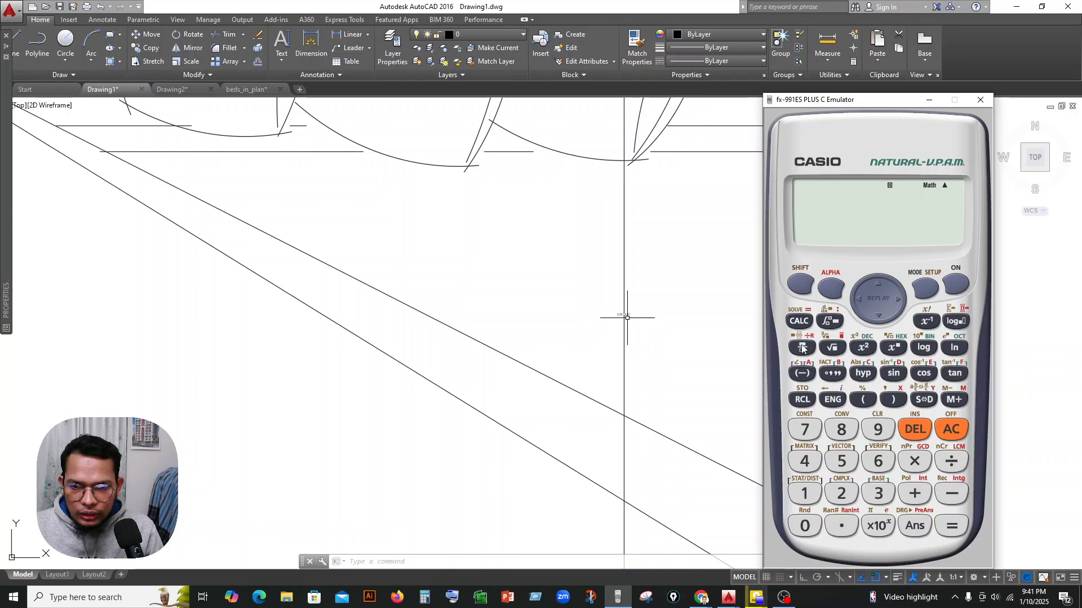
Calculate the bed's scale factor as 7×12 divided by 2055 in decimal form, clear the result and close the calculator.
text(7*)
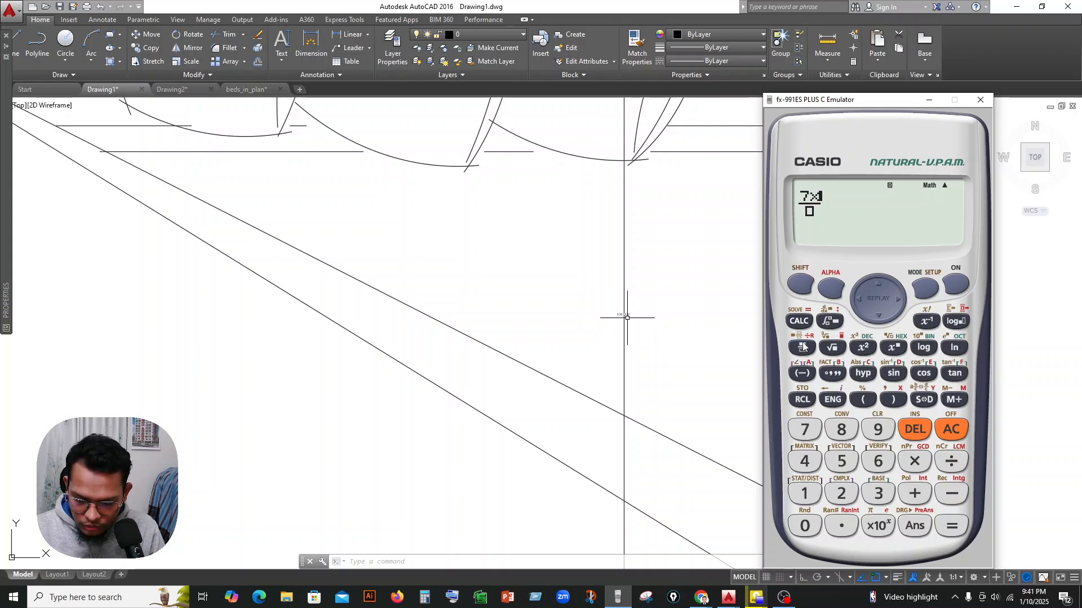
text(12)
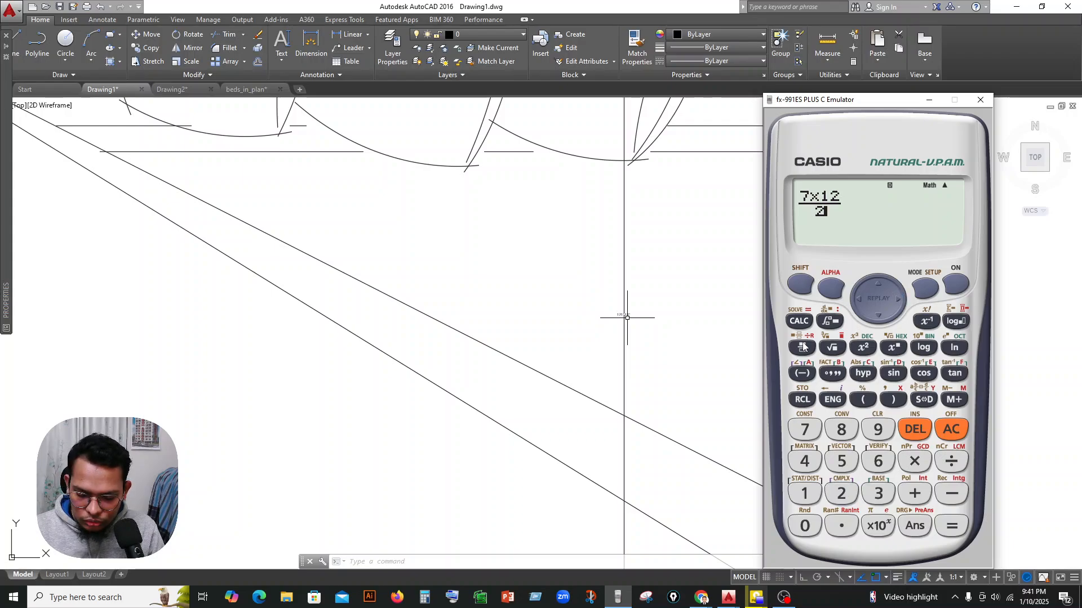
text(2055)
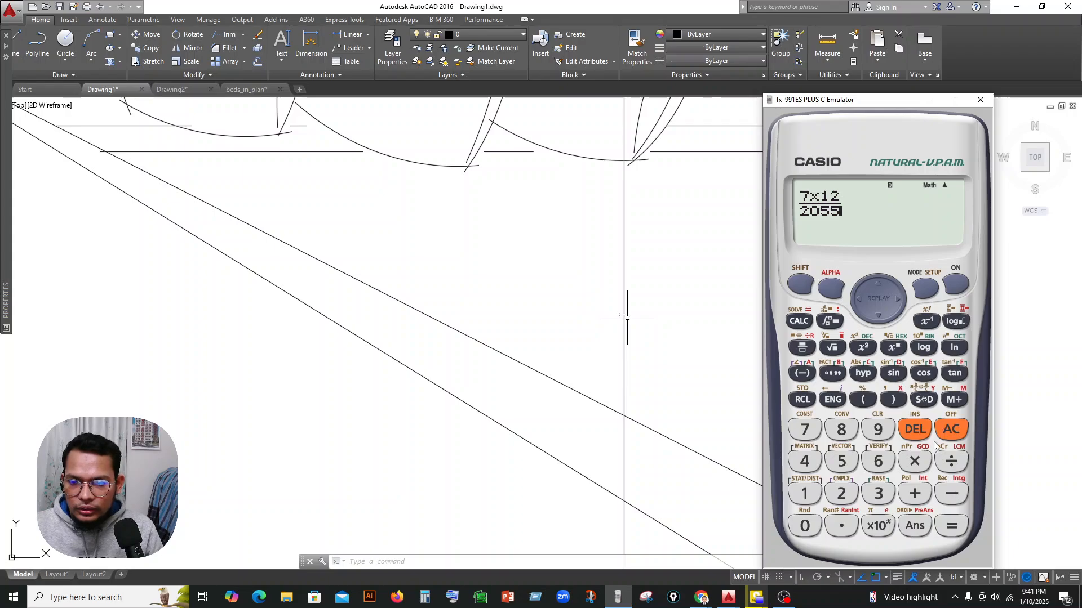
click(960, 533)
click(924, 400)
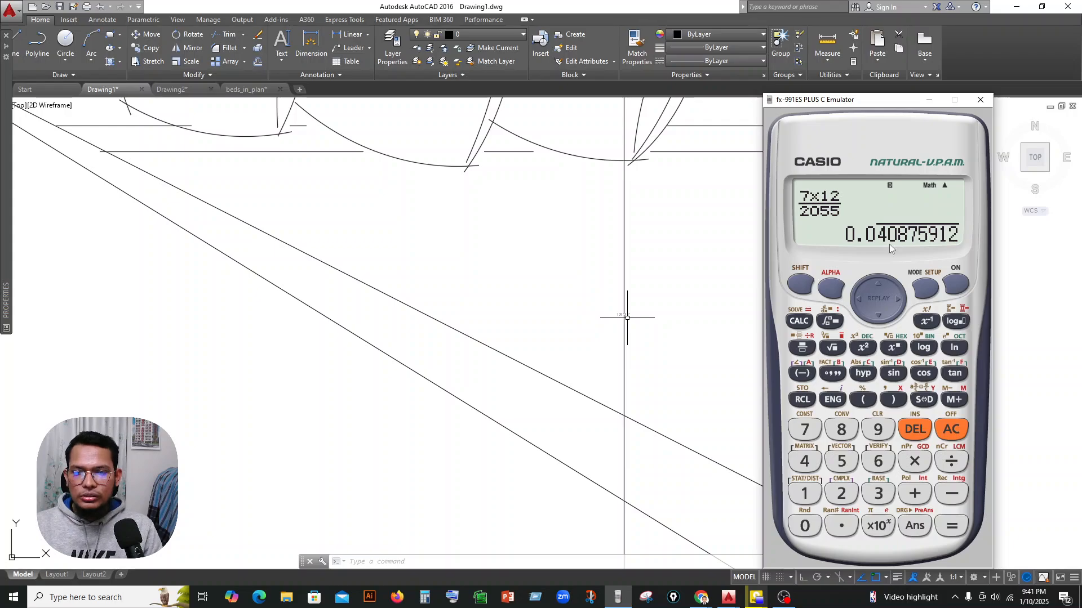
click(950, 427)
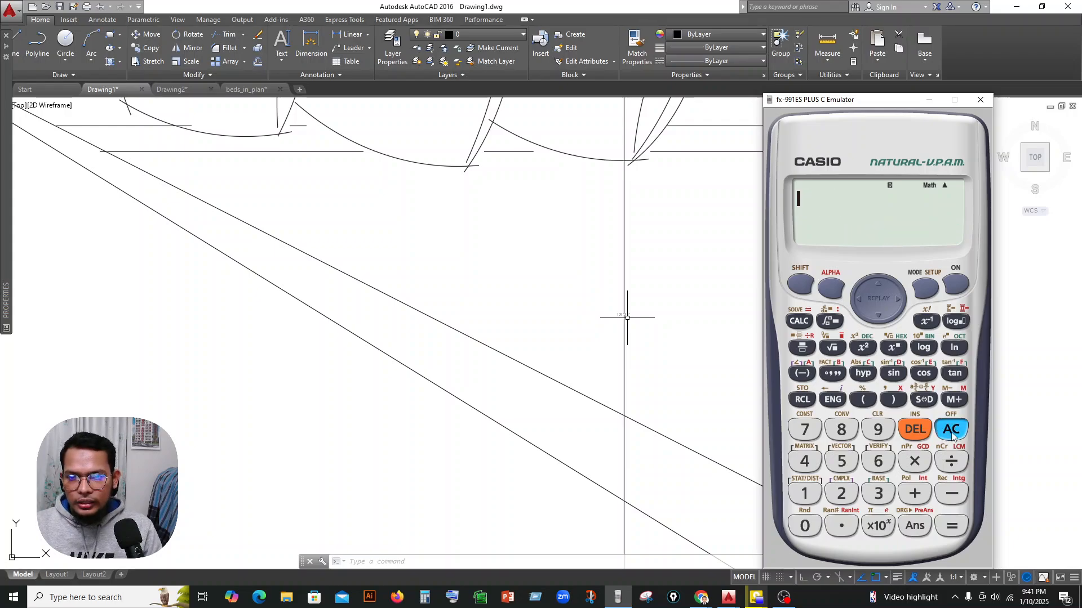
click(977, 103)
scroll(515, 357, down, 10)
scroll(478, 379, up, 2)
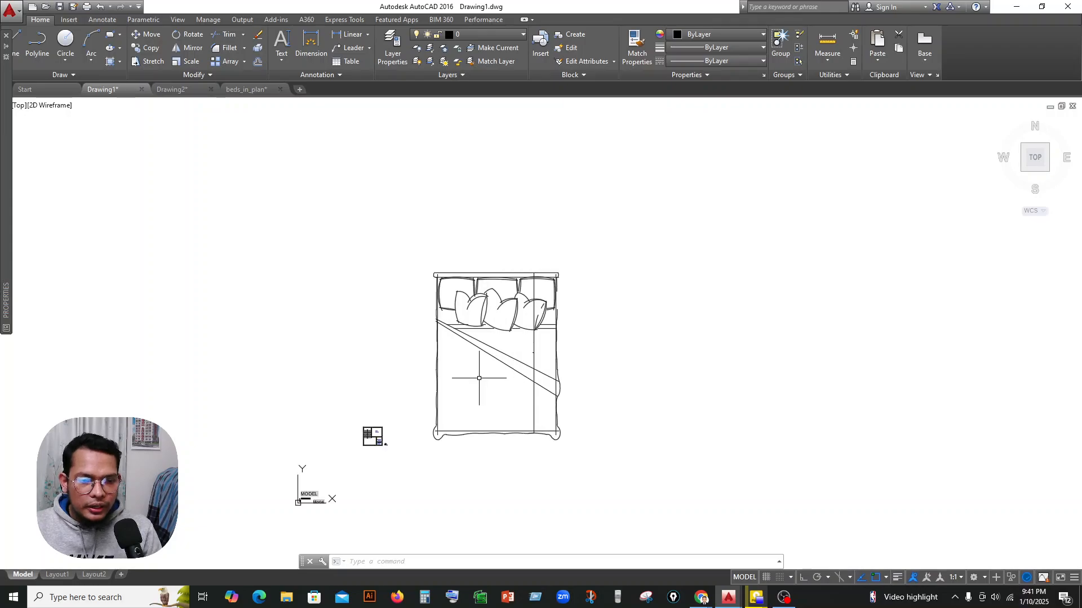
middle_drag(479, 378, 548, 363)
click(647, 240)
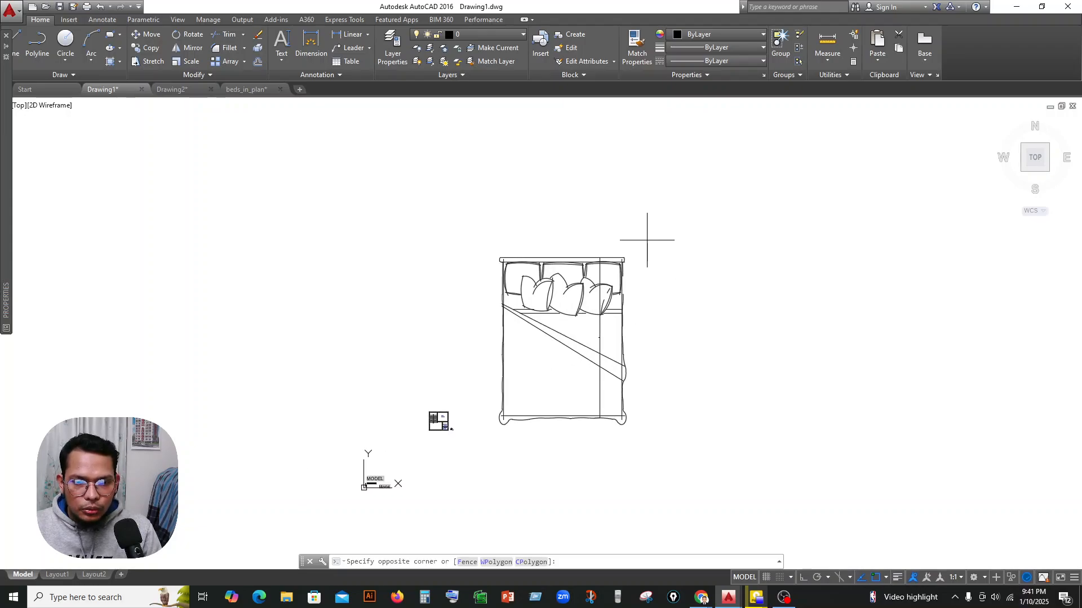
click(493, 448)
text(sc)
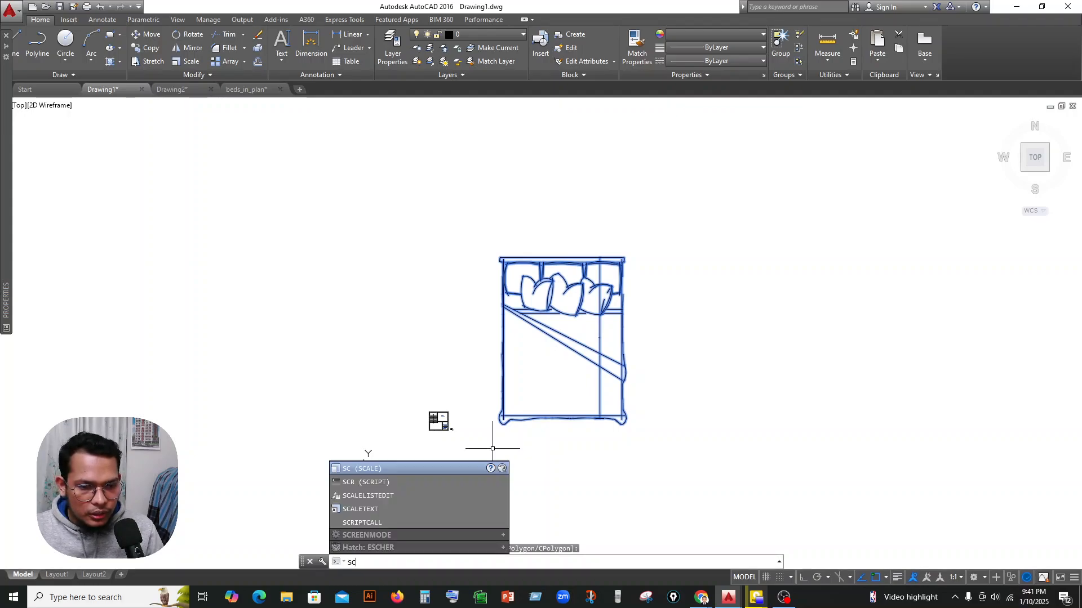
key(Return)
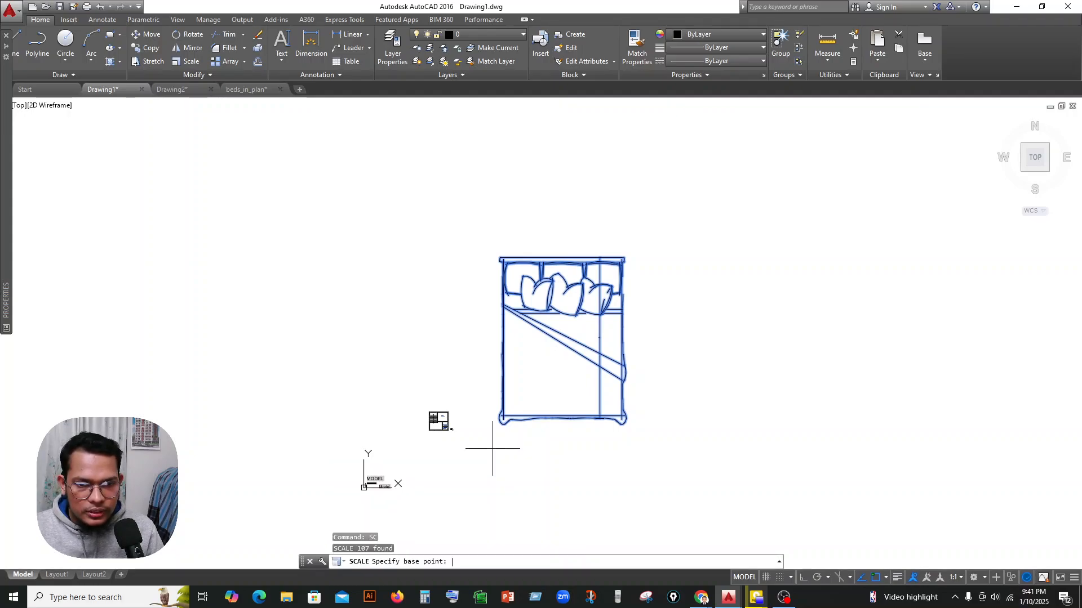
scroll(560, 437, up, 4)
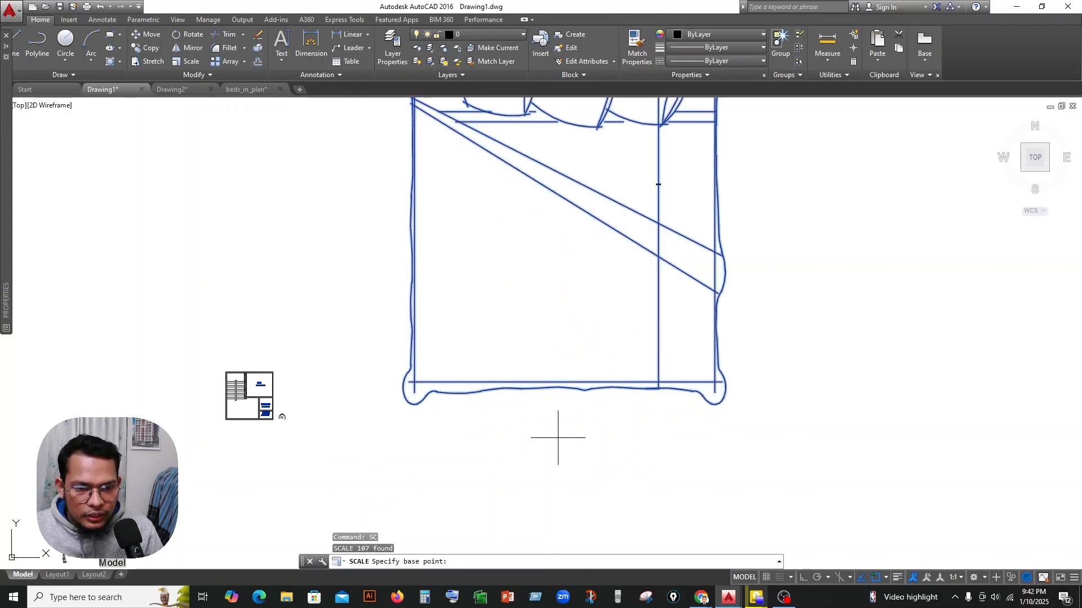
click(410, 404)
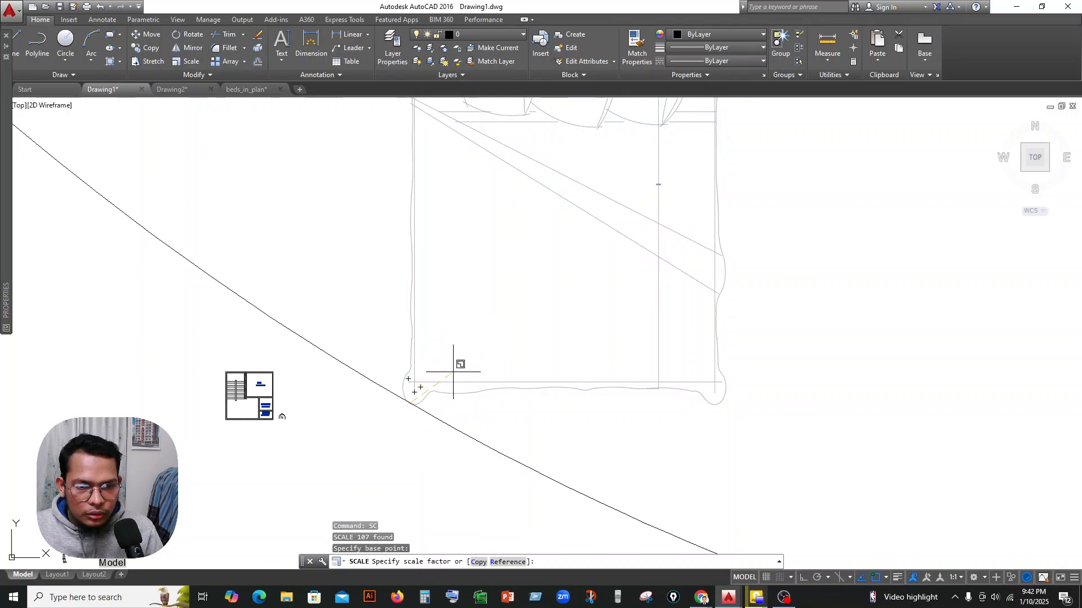
scroll(456, 366, down, 5)
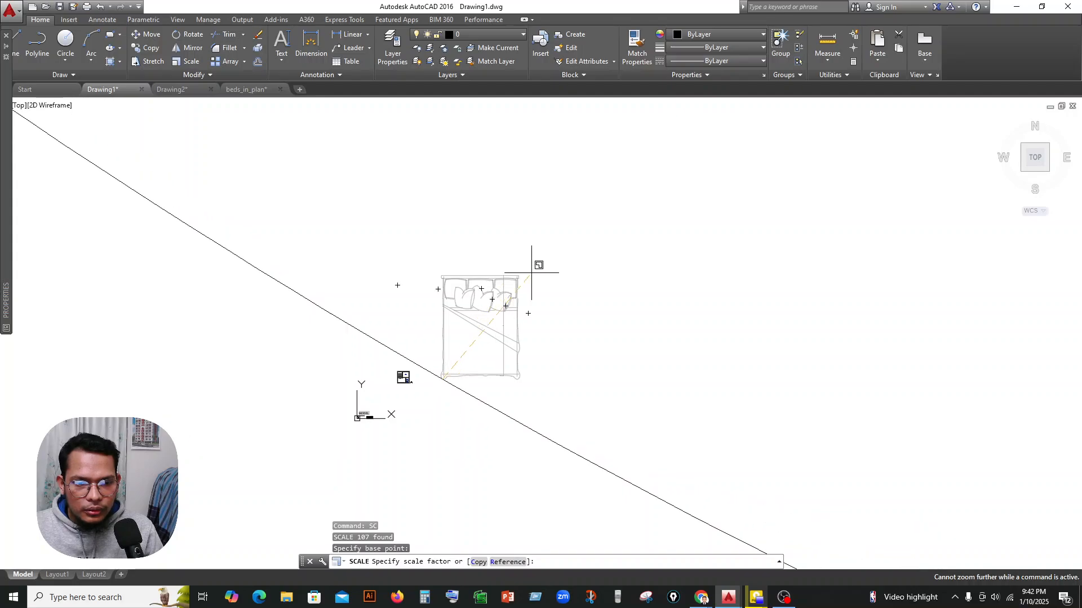
scroll(541, 338, down, 2)
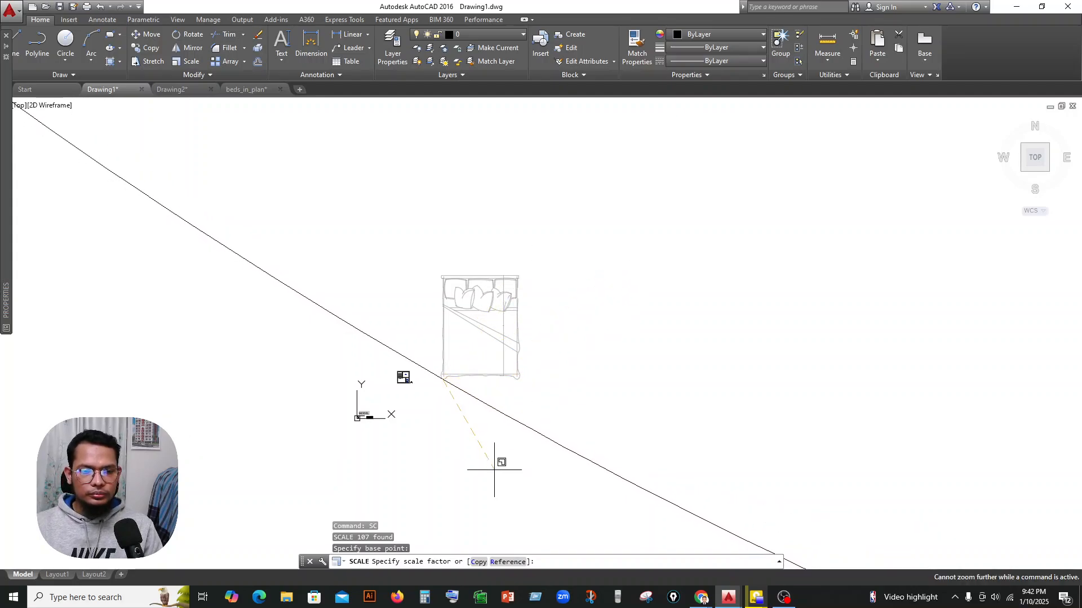
key(Escape)
Scale the bed together with its length dimension by a factor of .0408, from a base point just right of its foot end.
scroll(574, 324, down, 3)
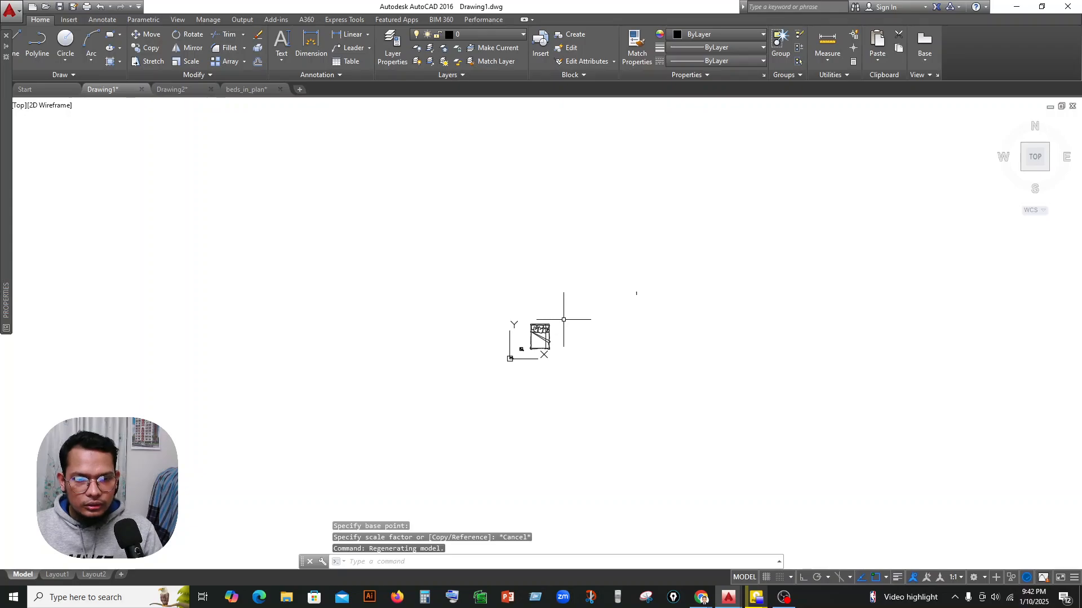
scroll(548, 333, up, 5)
click(568, 251)
click(428, 451)
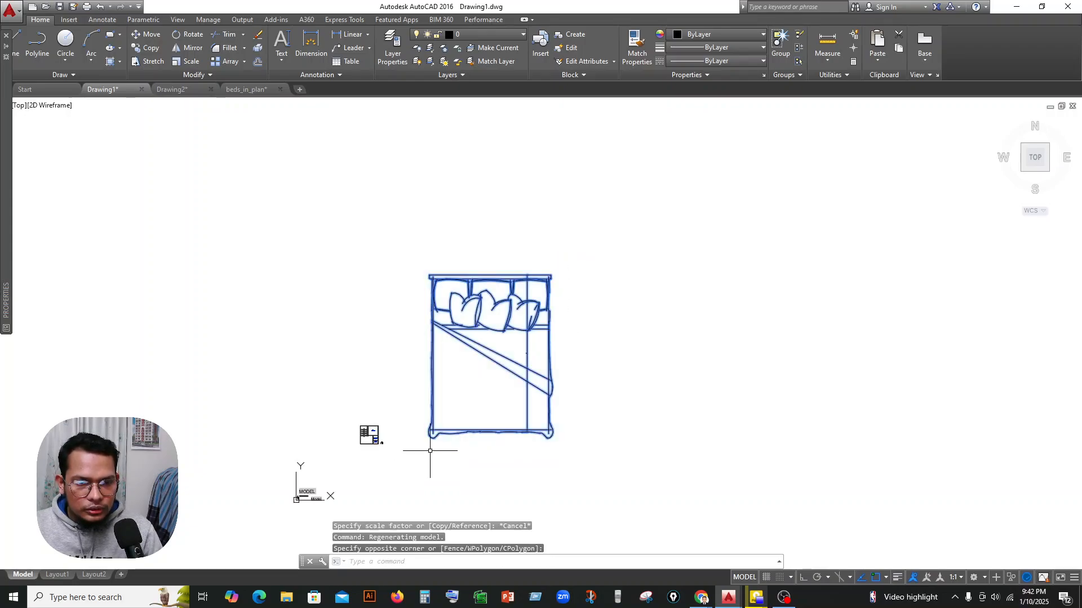
text(sc)
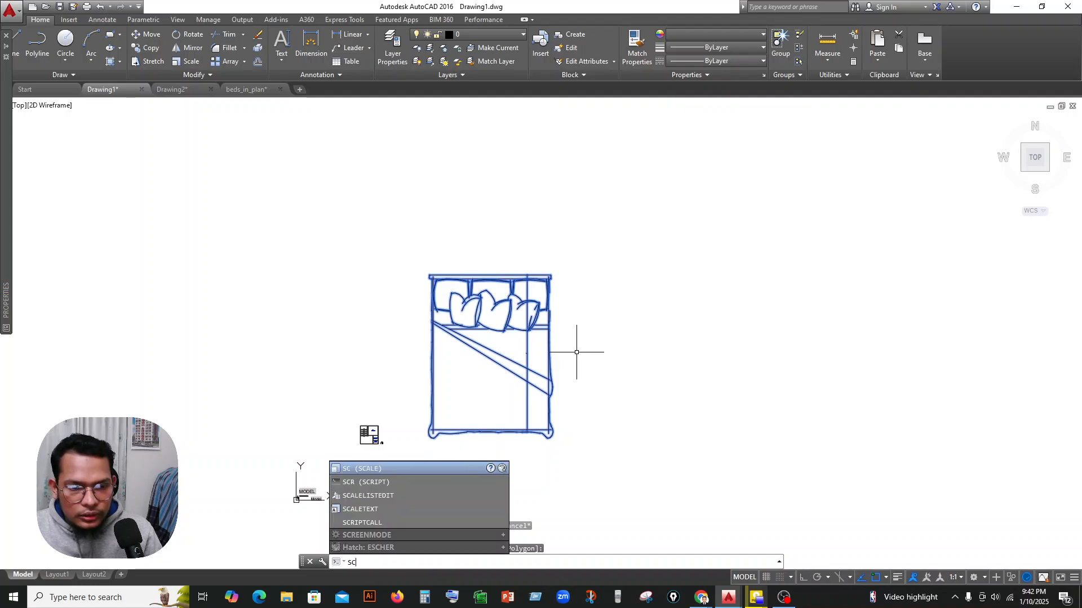
key(Return)
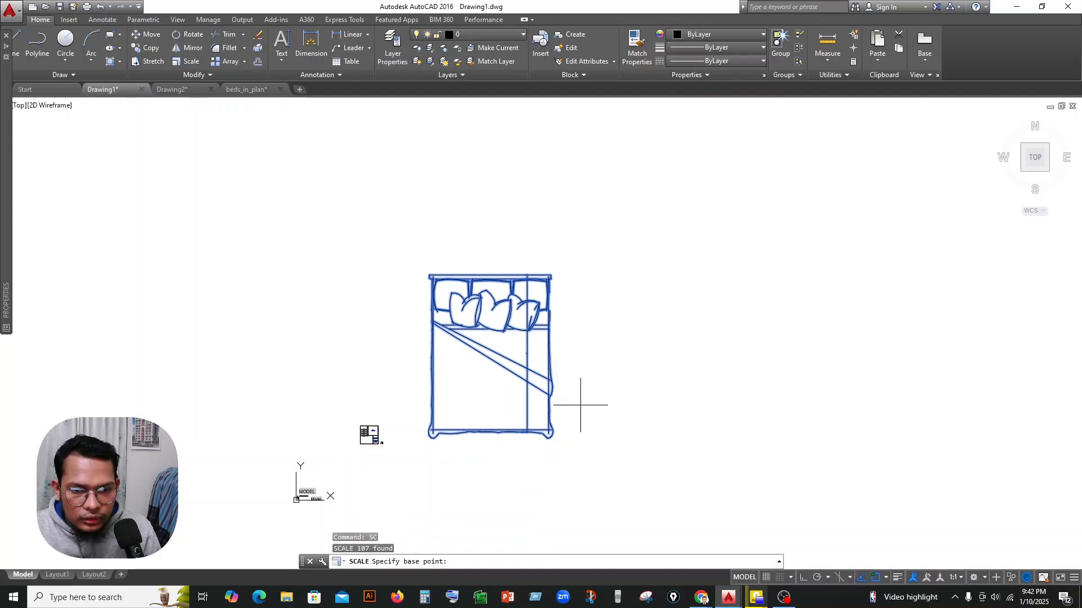
click(577, 432)
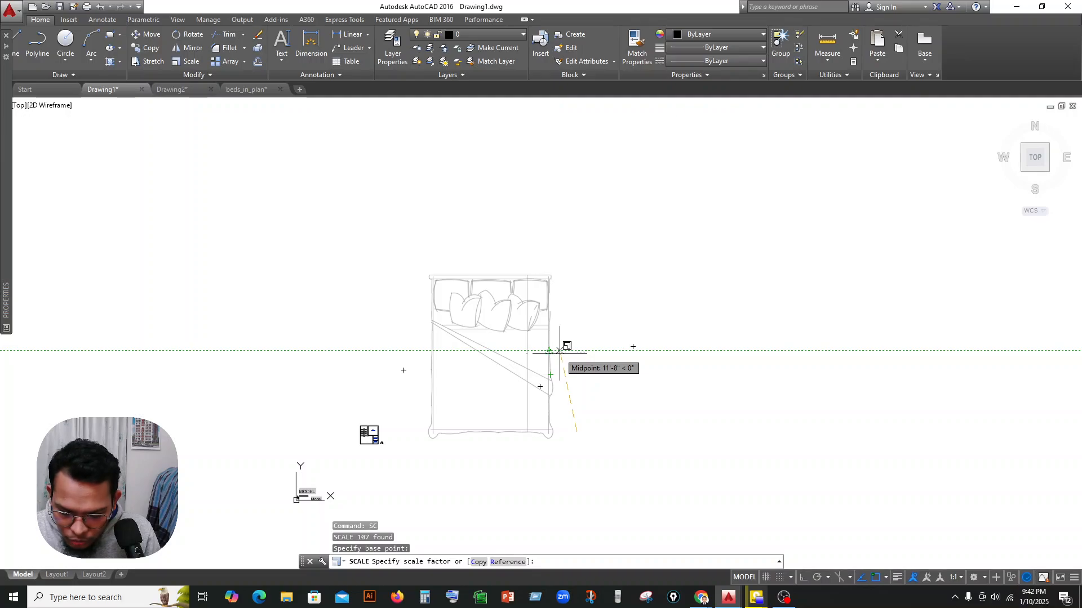
text(.040)
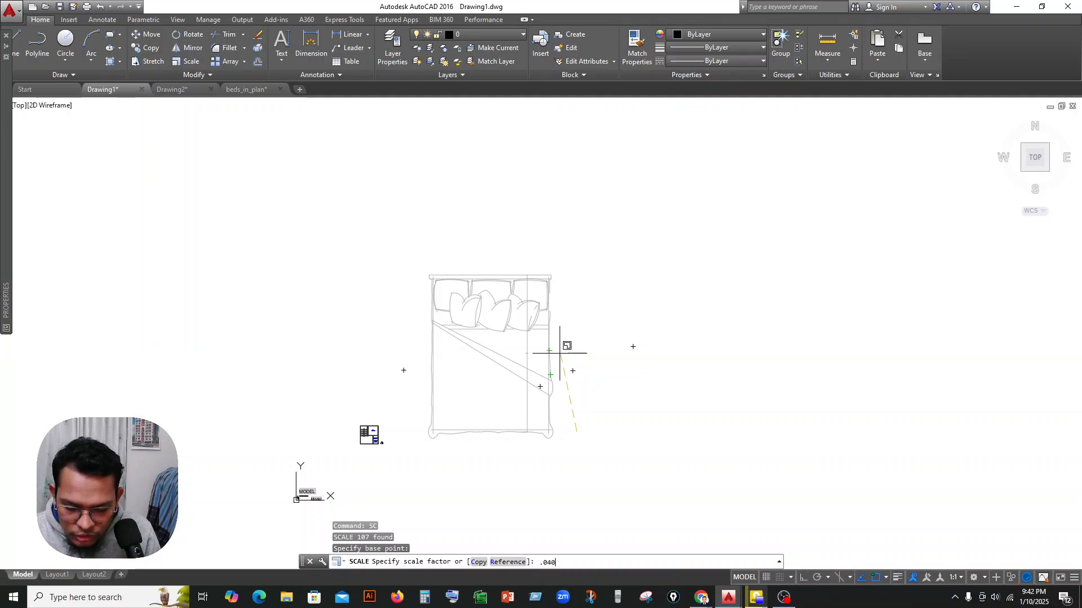
text(8)
key(Return)
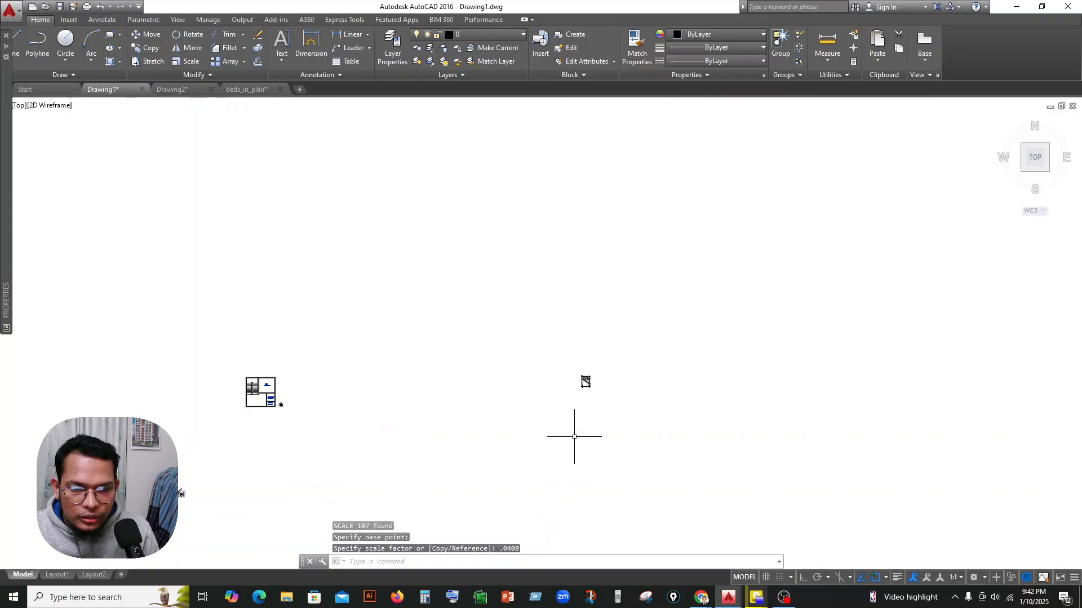
scroll(587, 388, up, 5)
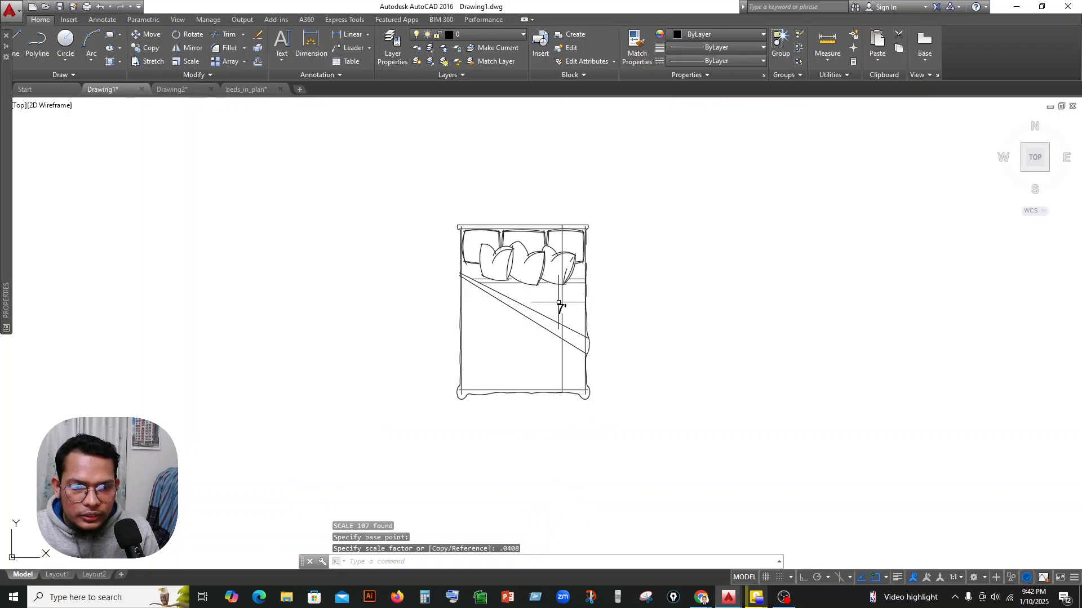
Delete the vertical length dimension from the scaled bed.
click(561, 297)
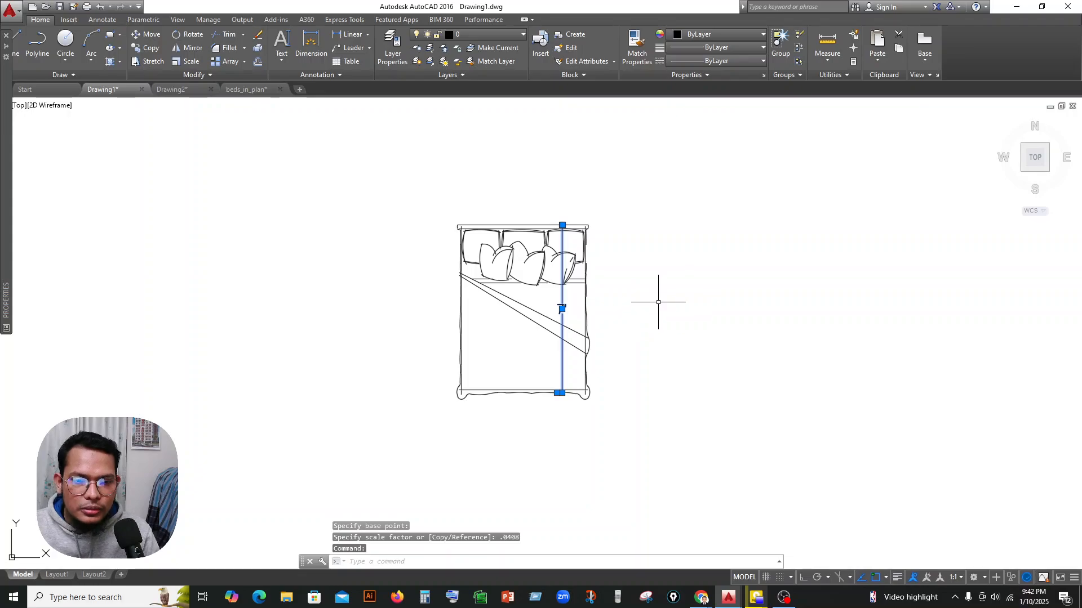
key(Escape)
scroll(578, 308, up, 7)
scroll(545, 307, down, 7)
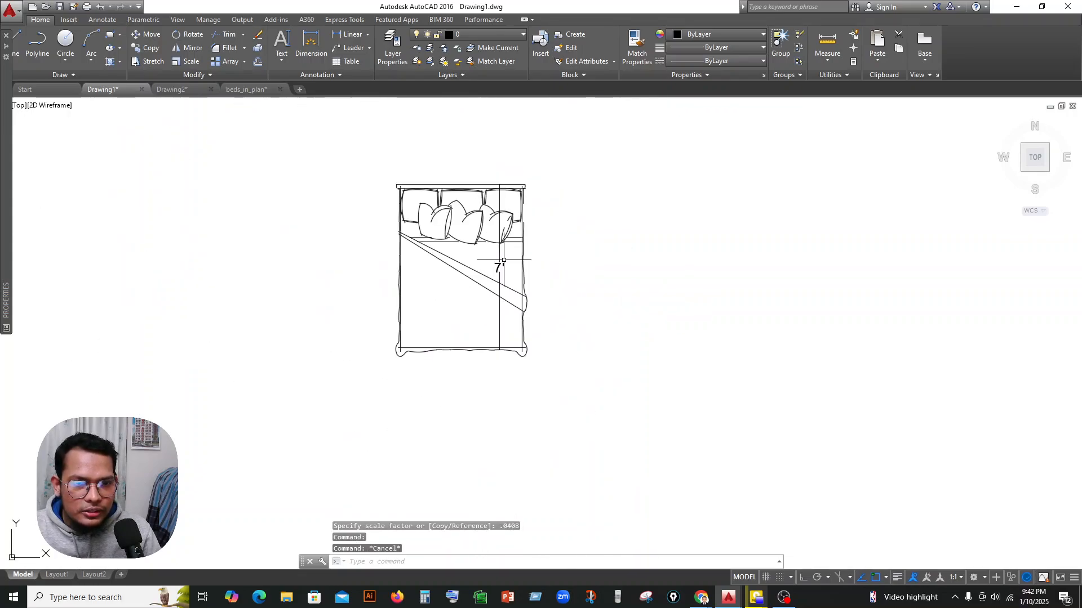
scroll(503, 261, up, 2)
click(498, 254)
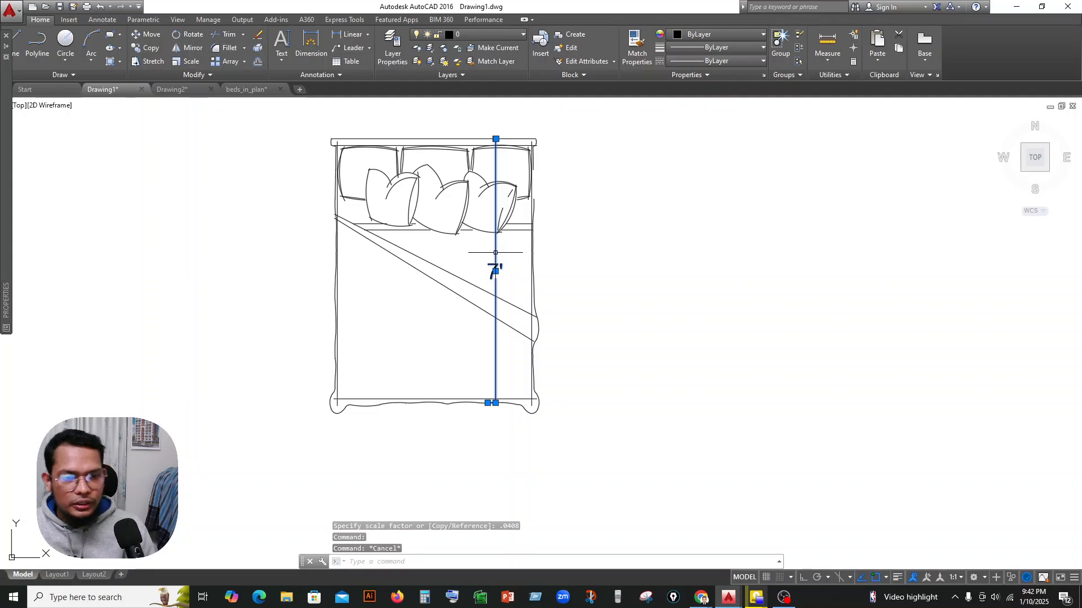
key(Delete)
scroll(673, 307, down, 4)
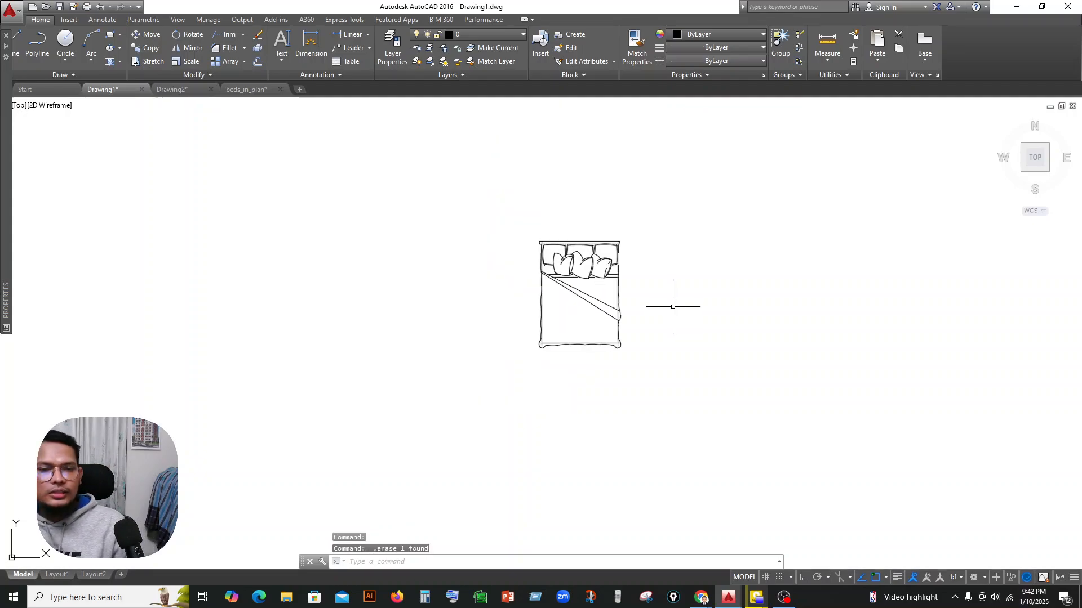
Convert all of the bed's linework into a single block named BED.
click(666, 225)
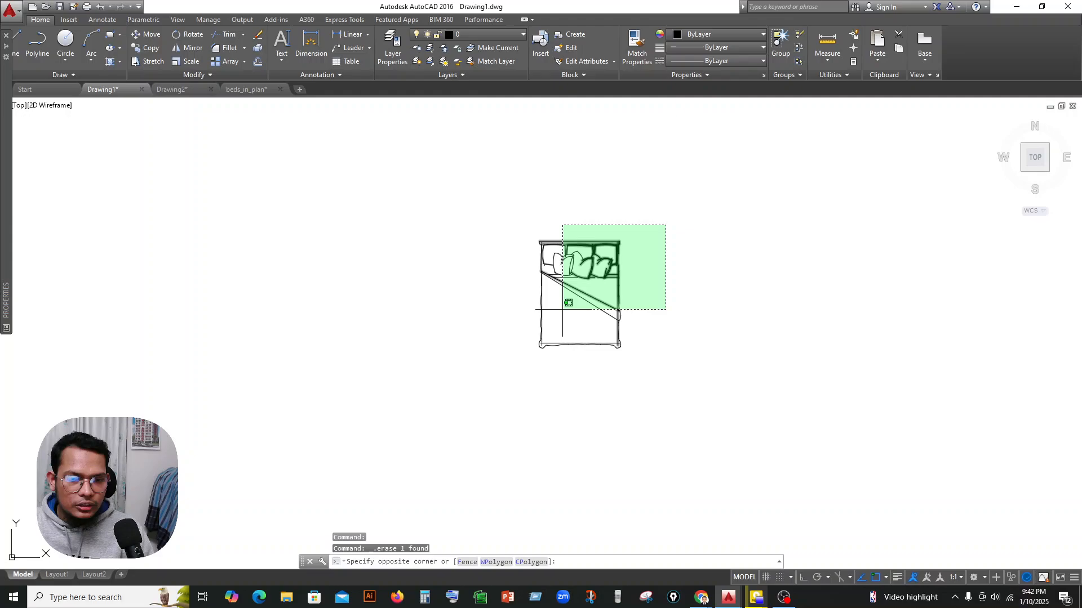
click(523, 369)
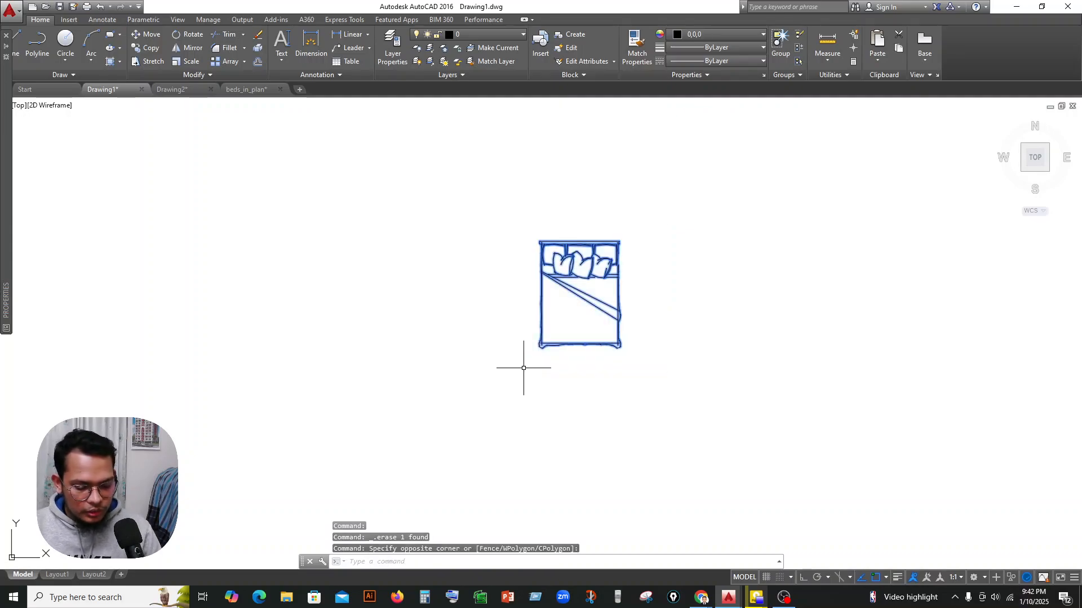
text(B)
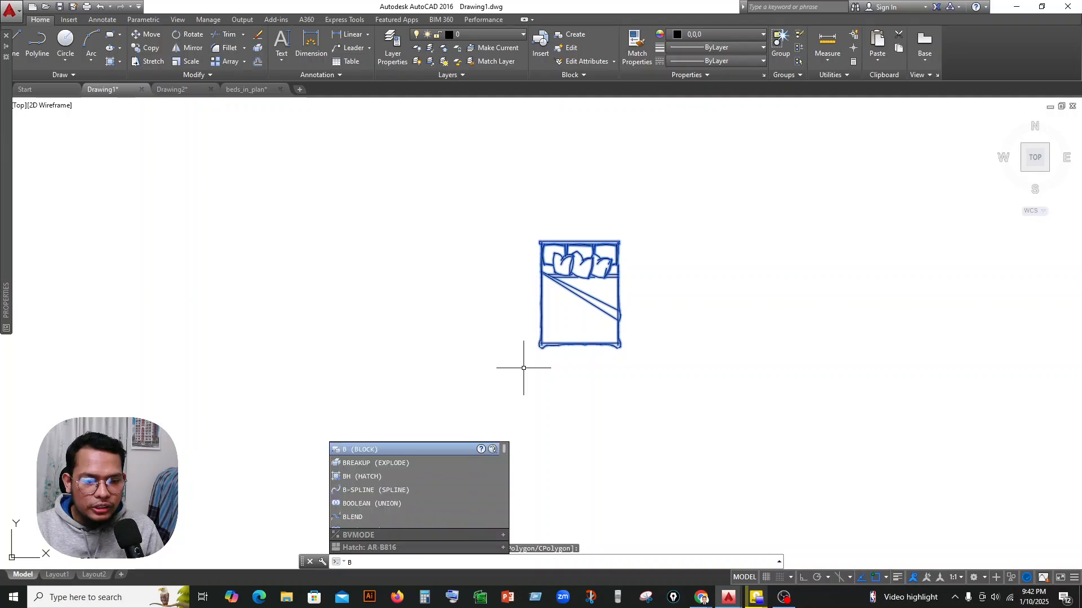
key(Return)
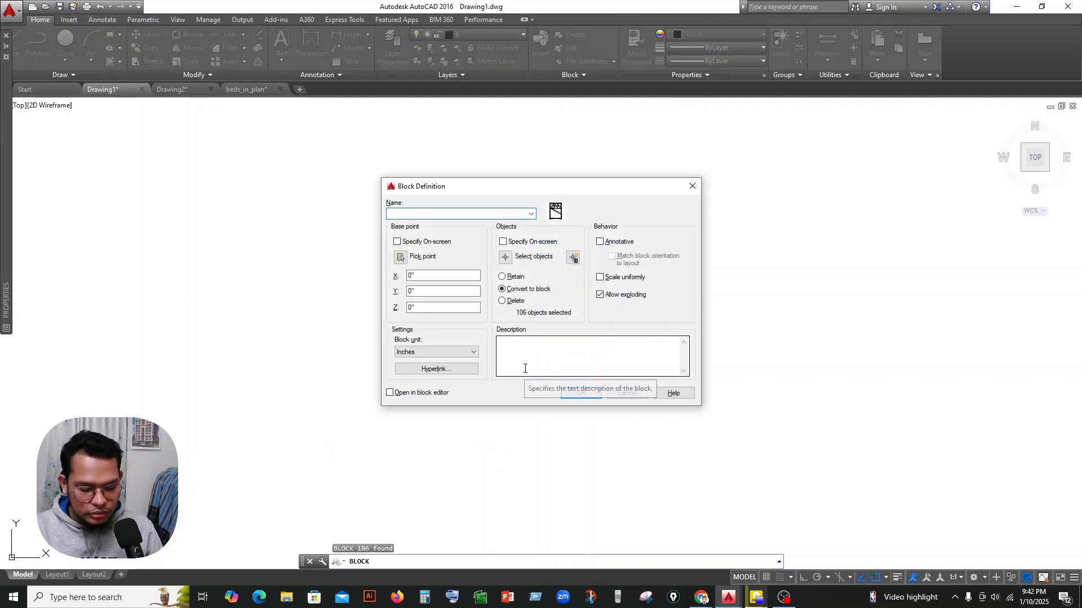
text(BED 1)
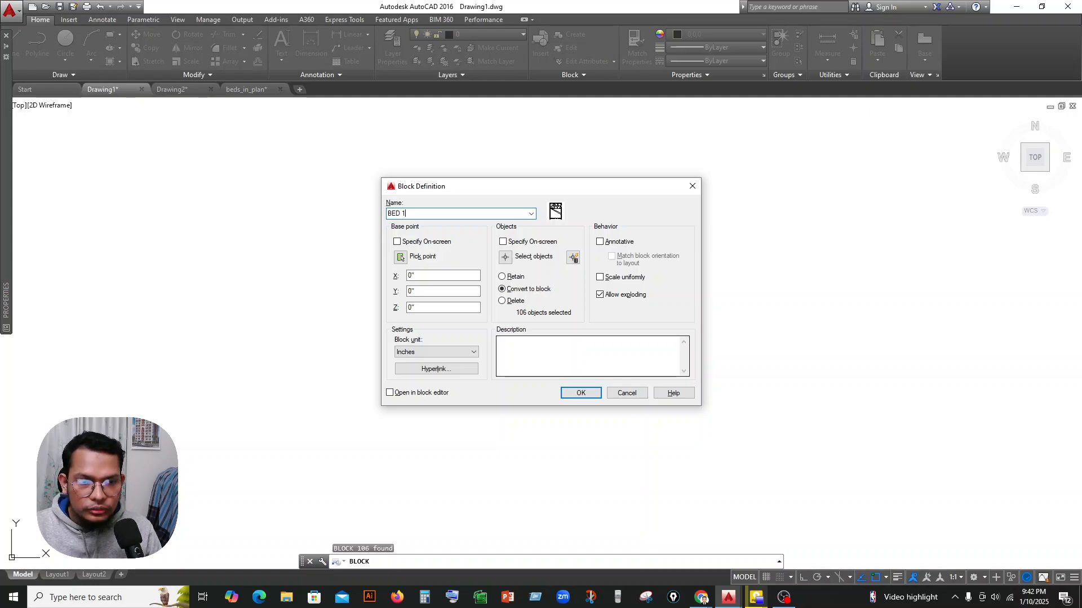
key(Return)
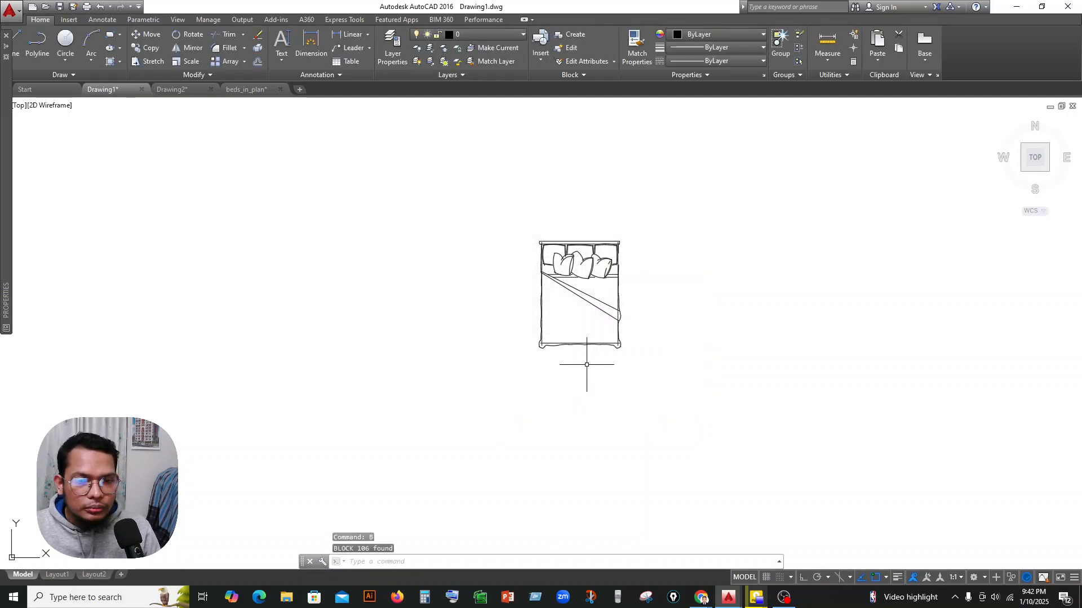
click(609, 238)
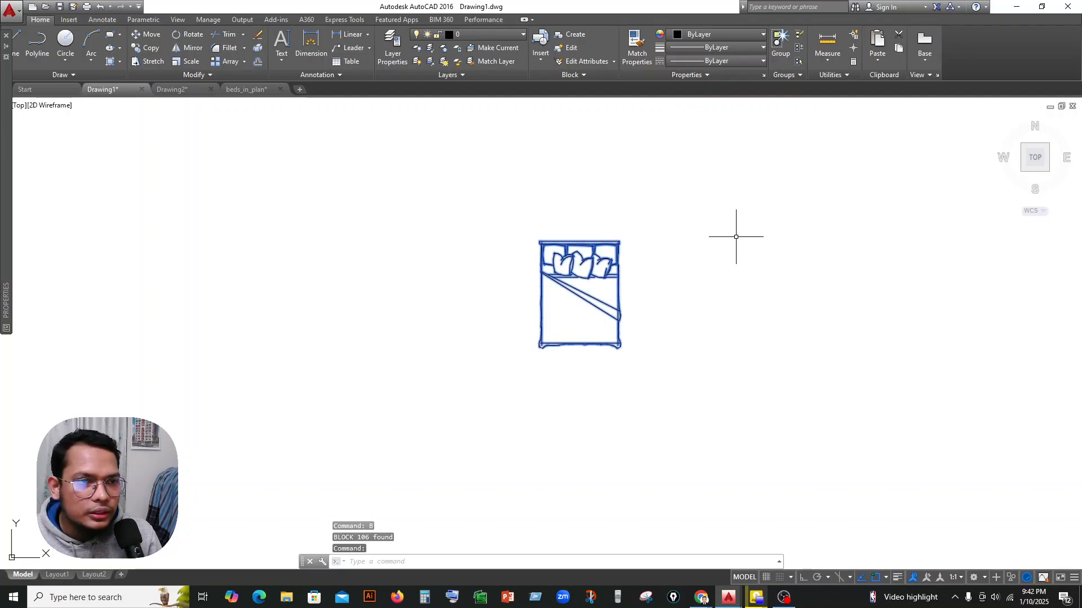
key(Escape)
Move the bed block from the empty drawing area into the floor plan's BED room.
scroll(736, 237, down, 4)
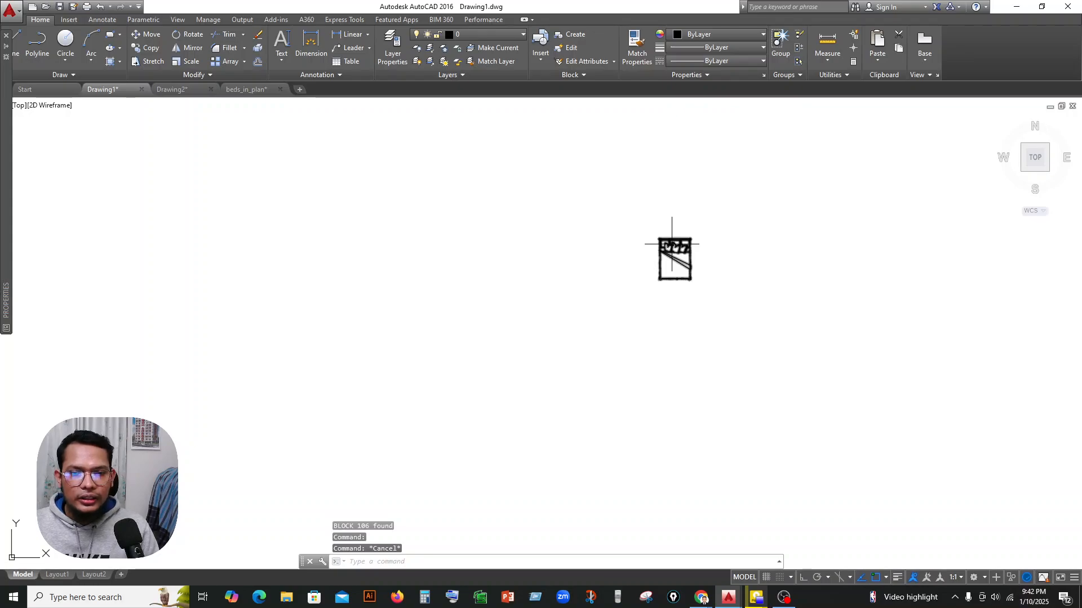
scroll(726, 243, down, 5)
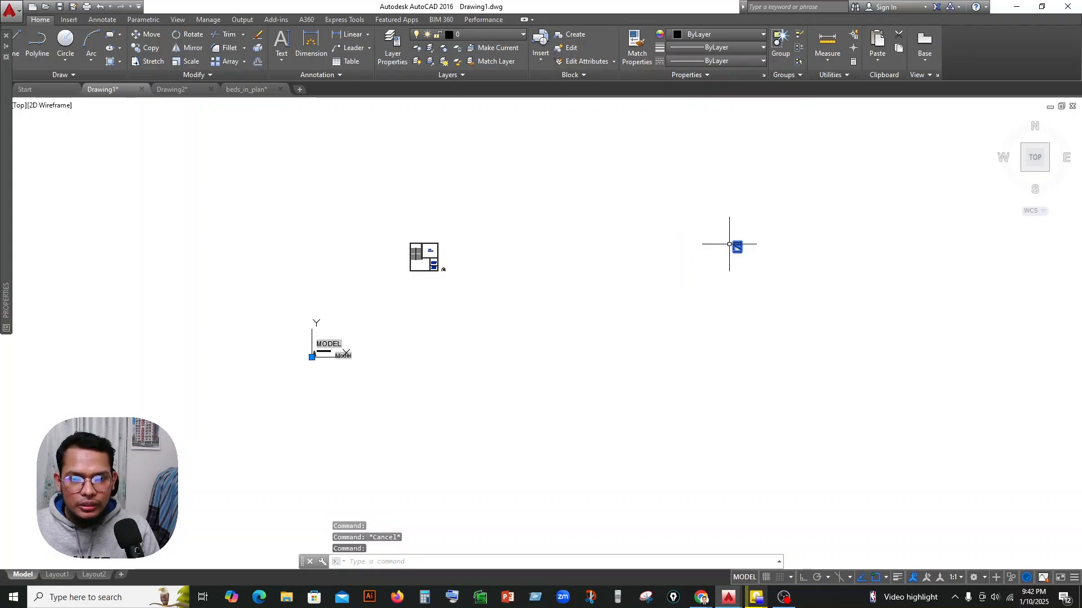
scroll(729, 244, up, 2)
scroll(732, 242, down, 2)
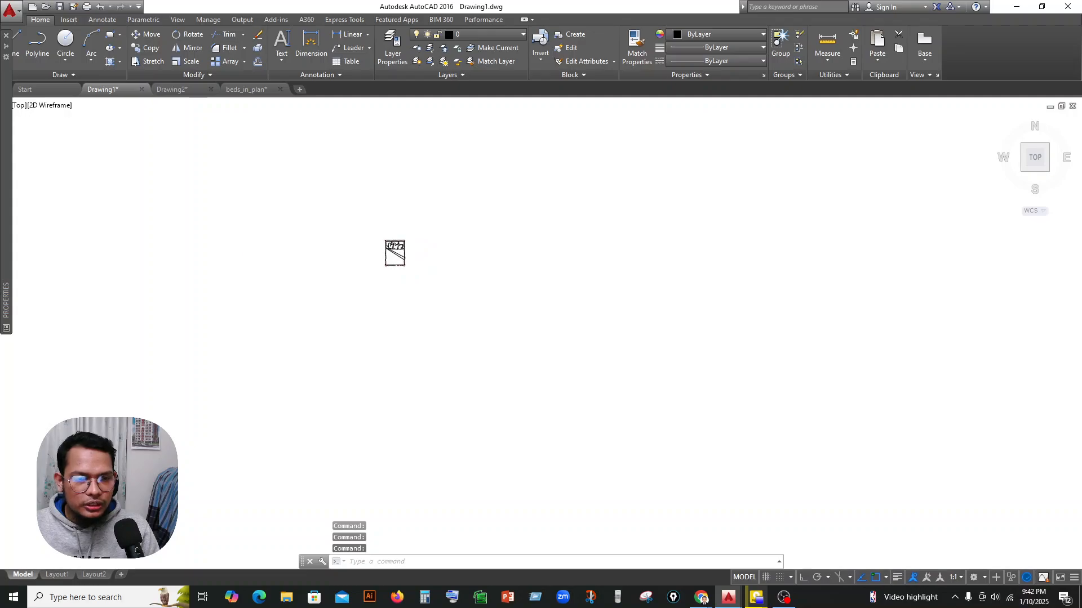
click(675, 233)
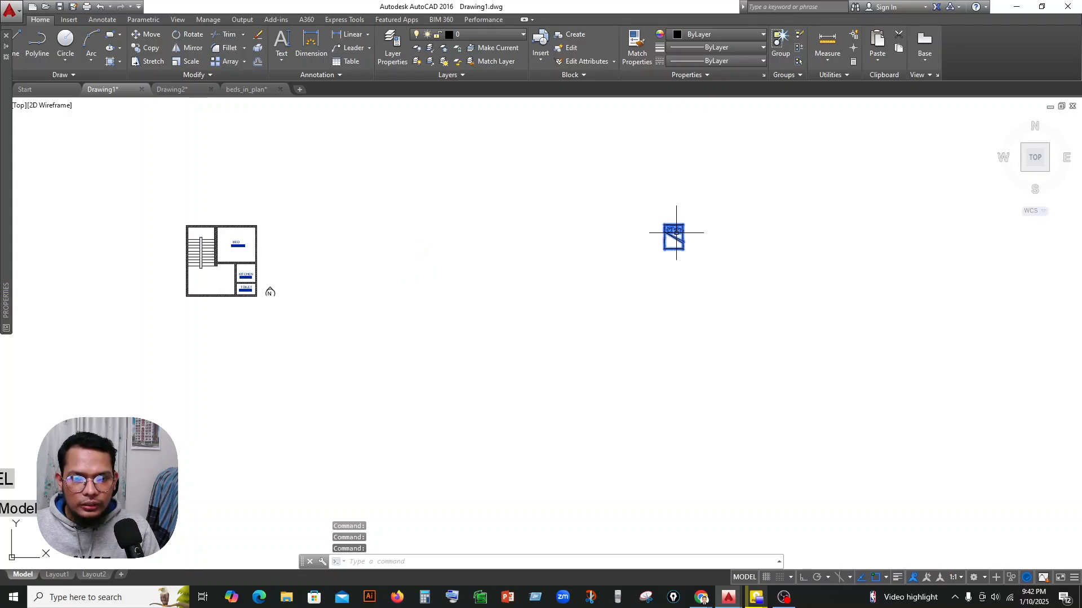
drag(675, 233, 240, 248)
scroll(243, 239, up, 4)
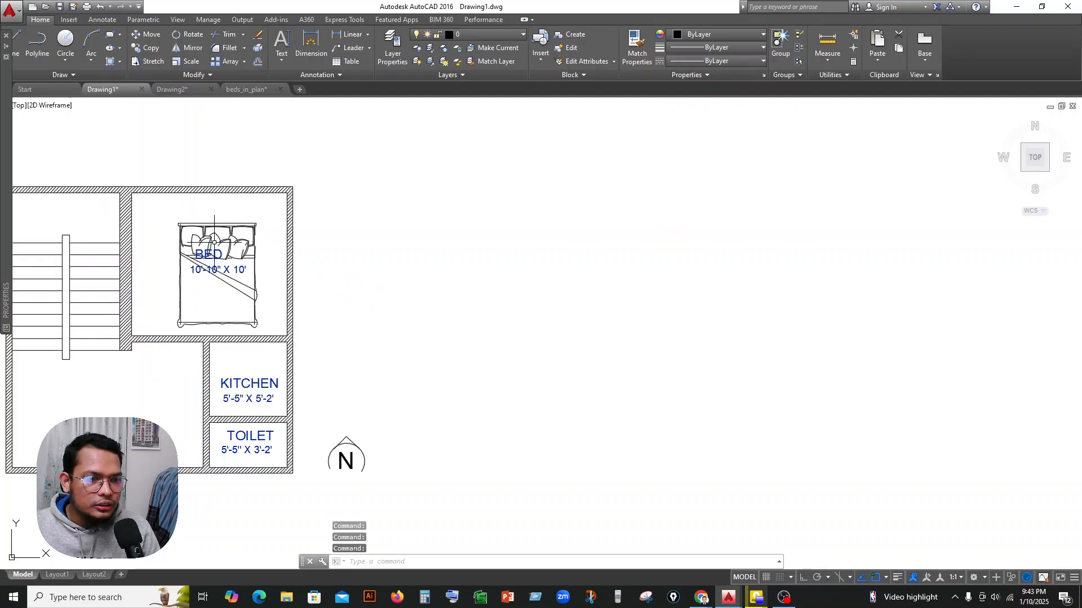
Shift the bed block up so its headboard sits against the bedroom's upper wall.
scroll(219, 226, up, 4)
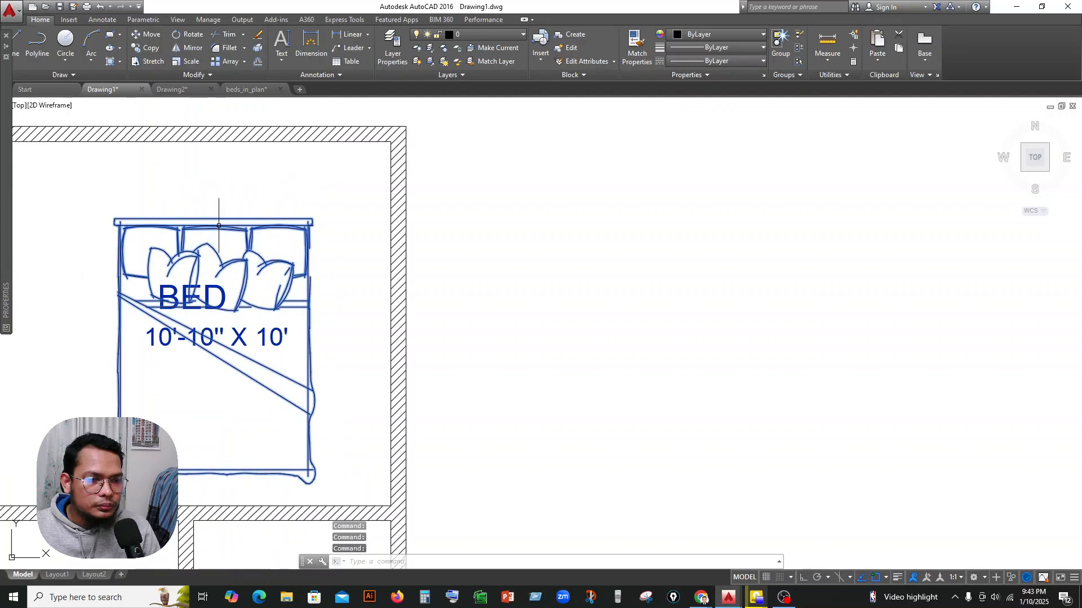
drag(219, 225, 197, 151)
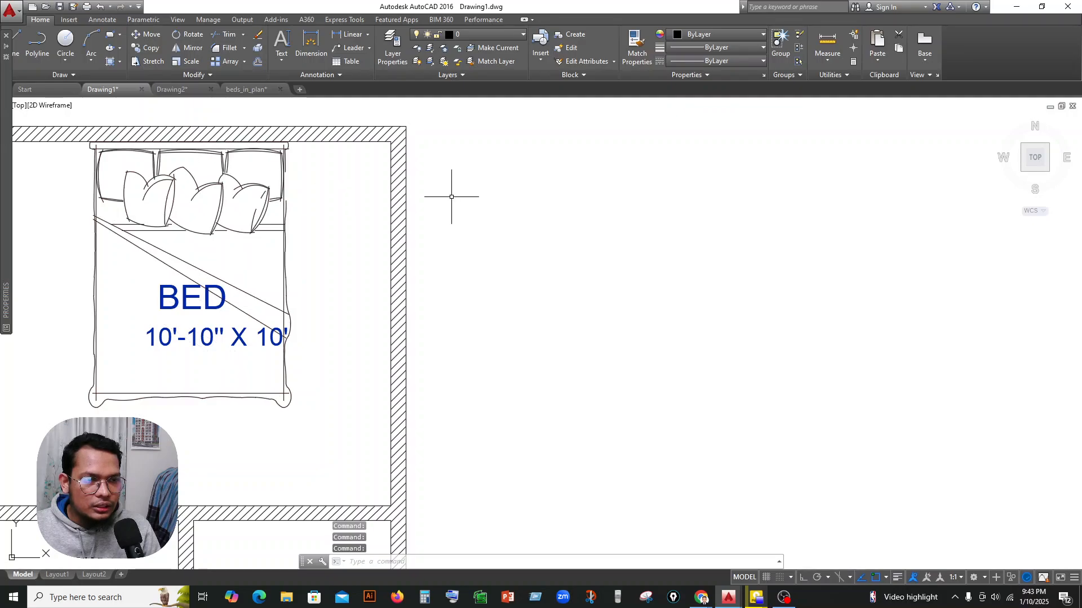
scroll(620, 224, down, 6)
scroll(613, 229, up, 4)
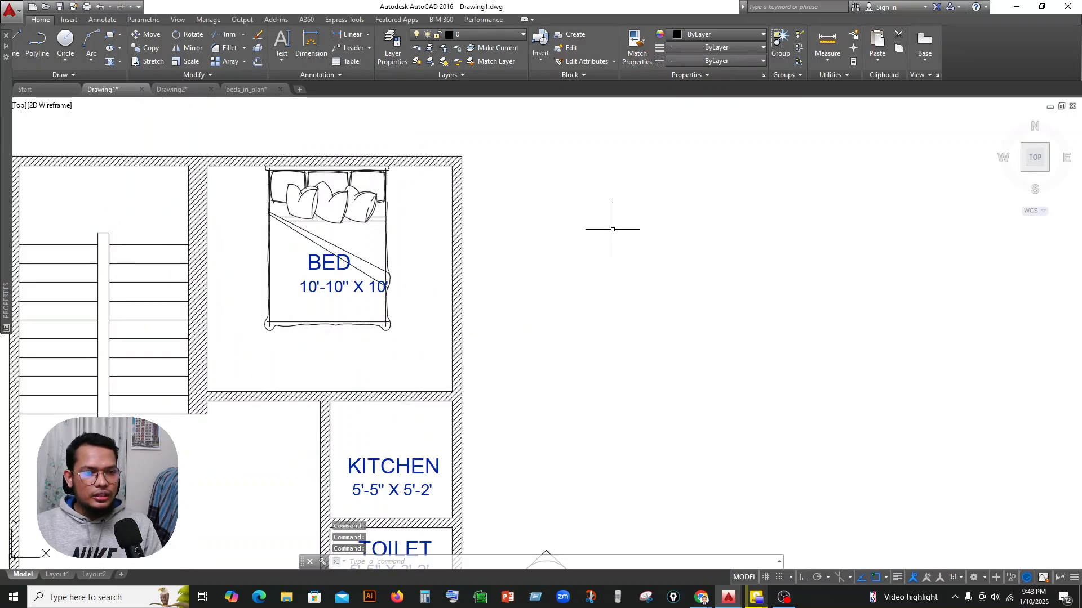
scroll(736, 266, down, 4)
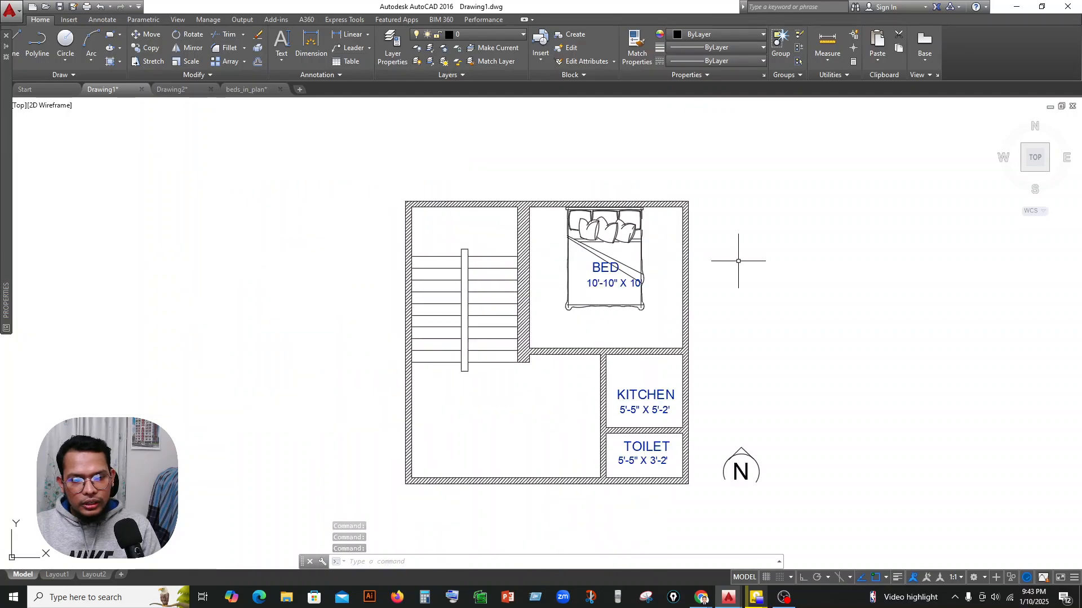
Draw a rectangular frame around the whole floor plan and the north symbol, leaving a margin on every side.
mouse_move(740, 301)
middle_down()
mouse_move(722, 267)
mouse_move(715, 282)
middle_up()
scroll(707, 253, up, 2)
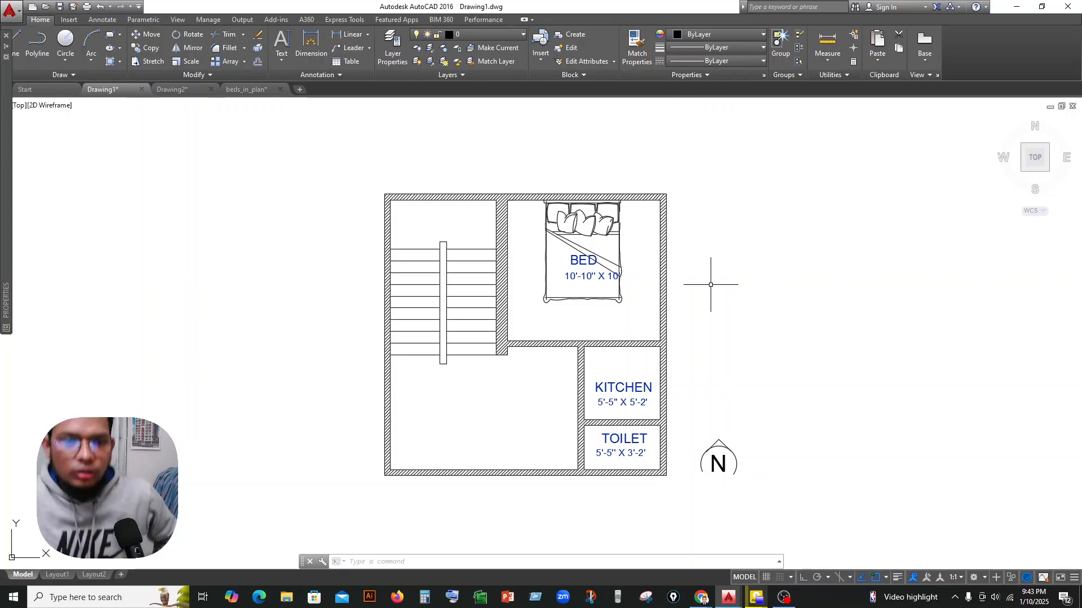
scroll(694, 339, down, 2)
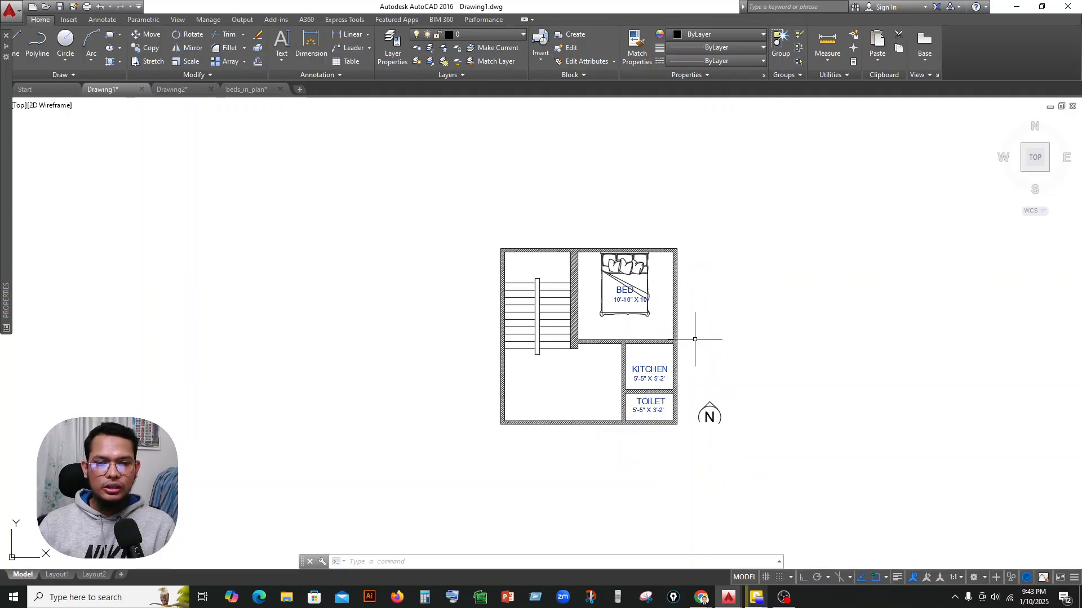
middle_drag(695, 339, 610, 274)
middle_drag(635, 212, 634, 247)
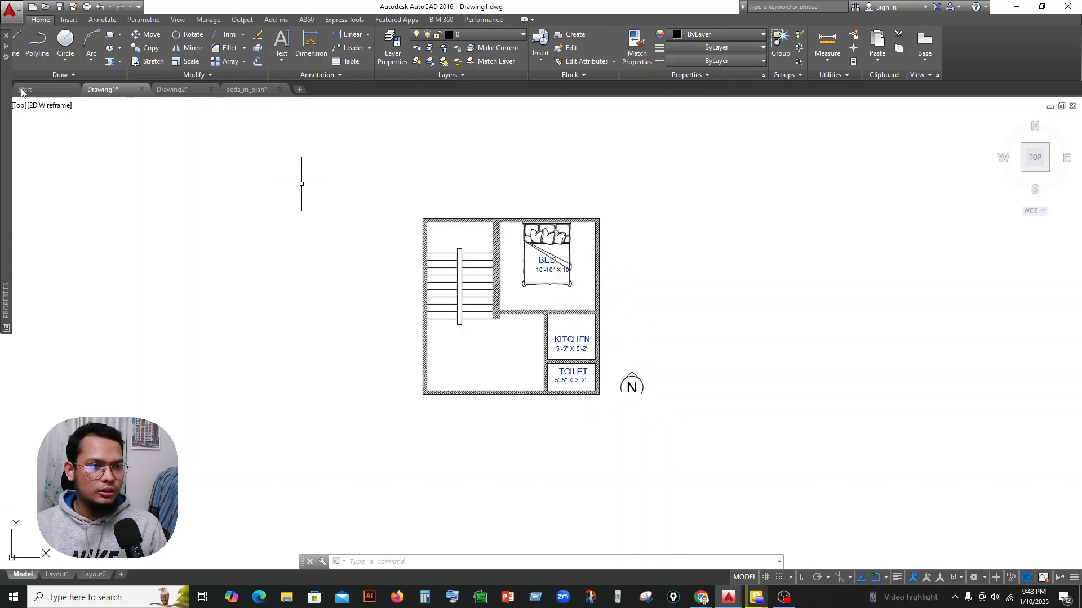
click(109, 34)
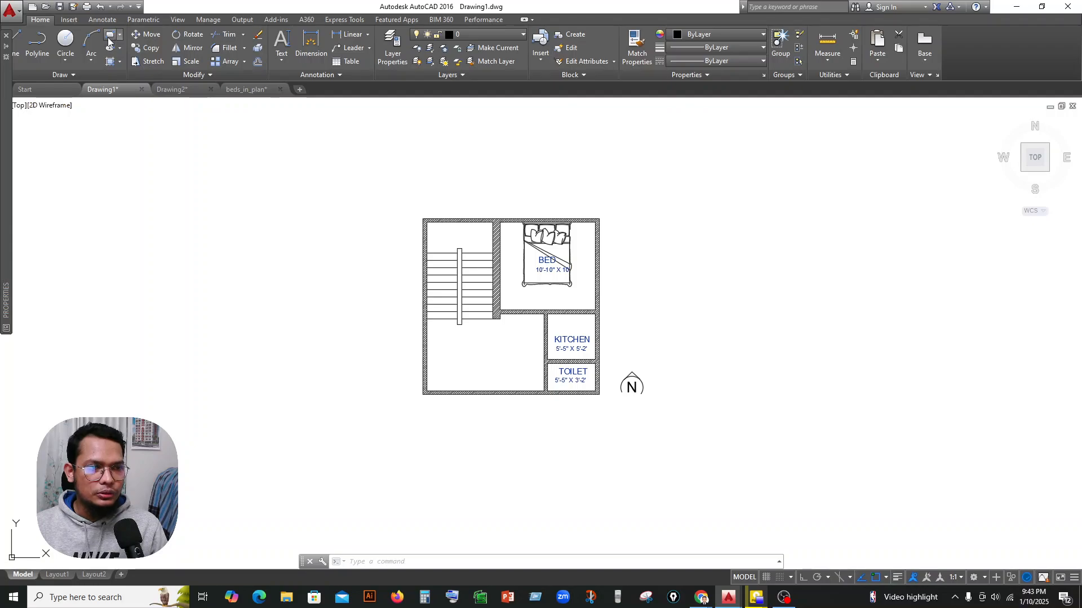
click(377, 191)
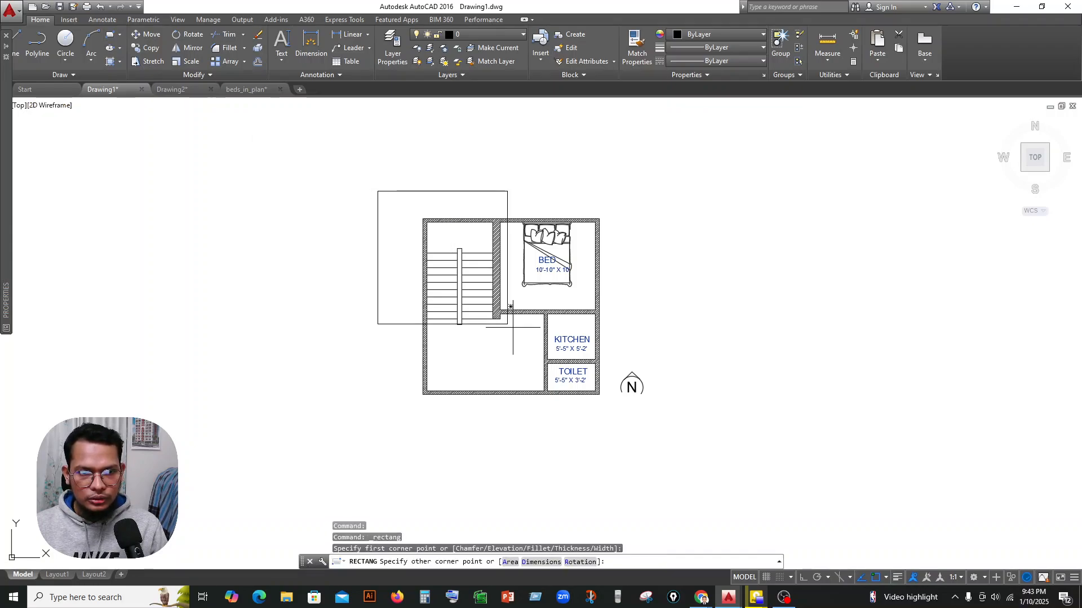
click(695, 427)
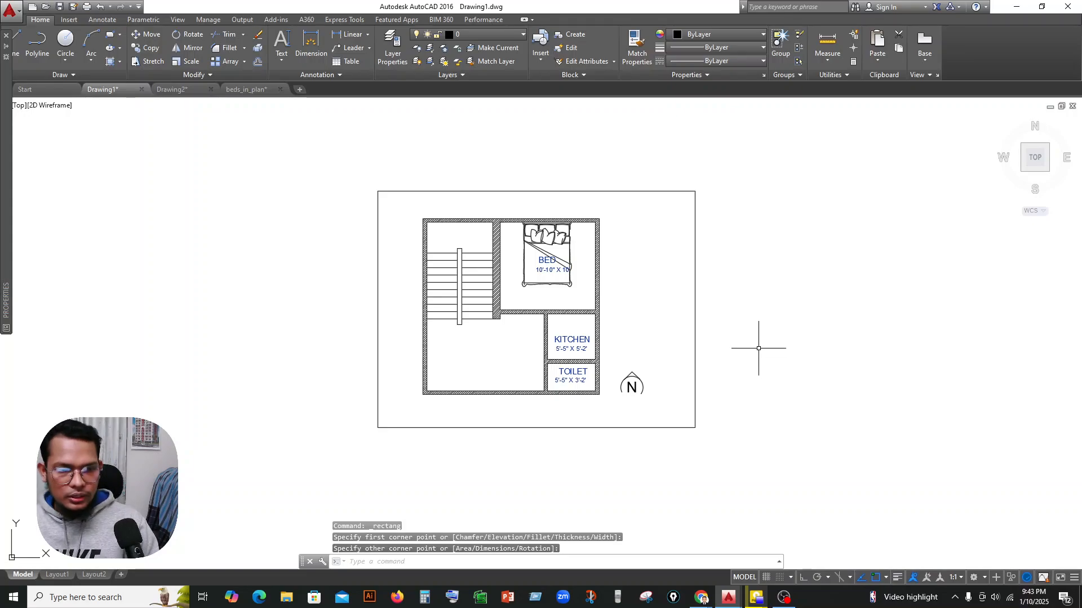
scroll(760, 351, down, 2)
scroll(746, 329, up, 4)
scroll(913, 387, down, 3)
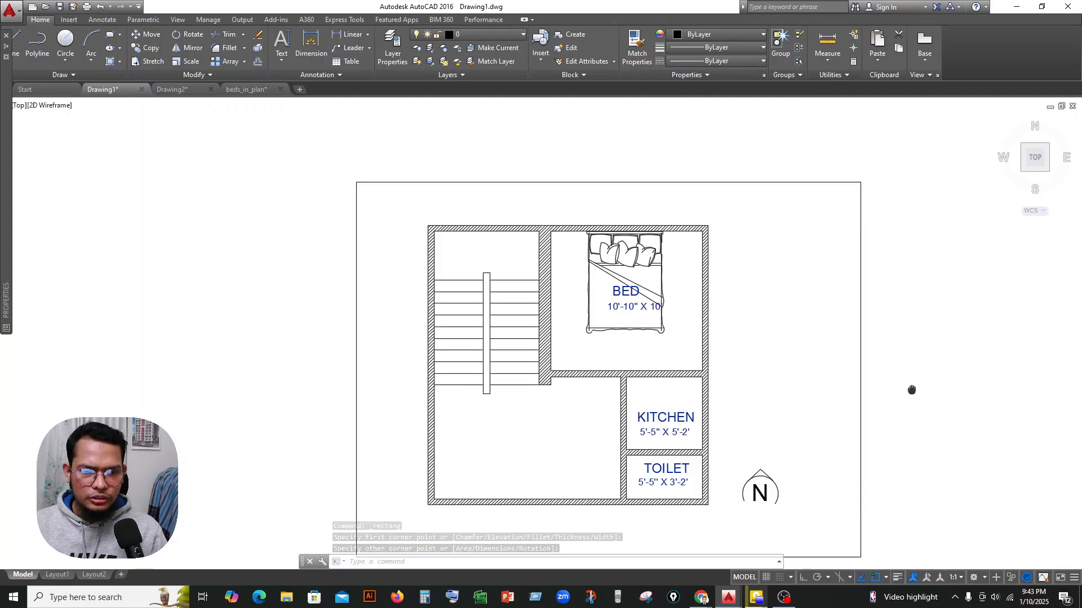
middle_drag(725, 371, 569, 349)
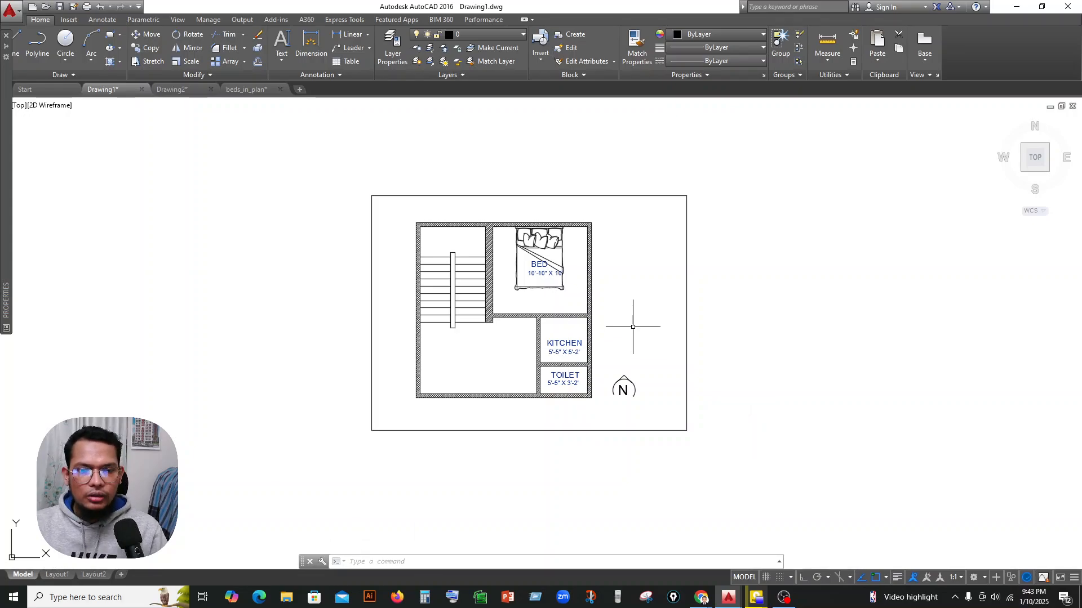
middle_drag(633, 327, 633, 330)
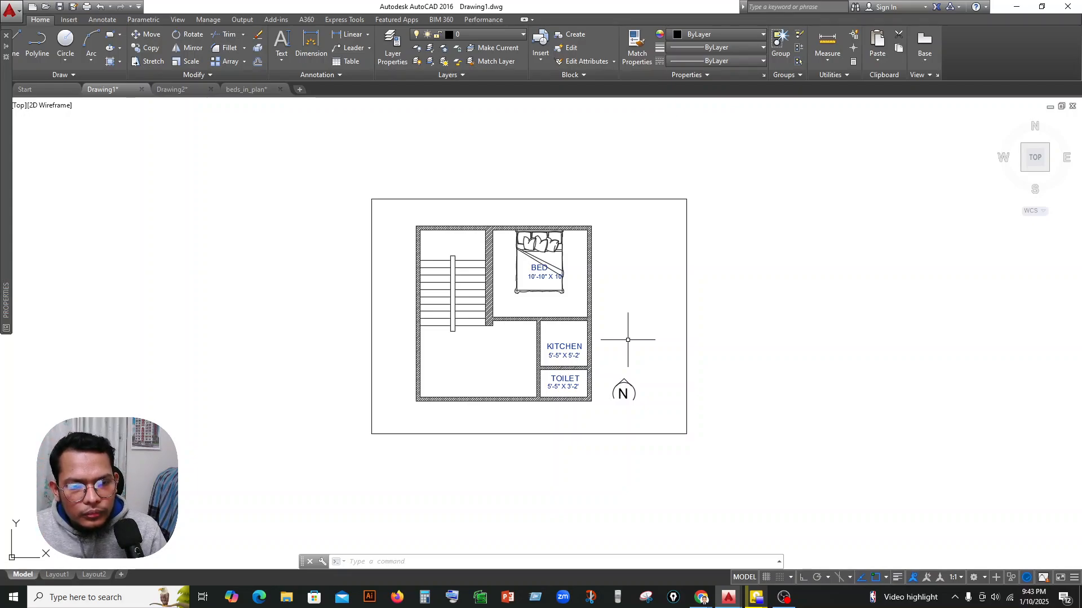
middle_drag(627, 340, 622, 332)
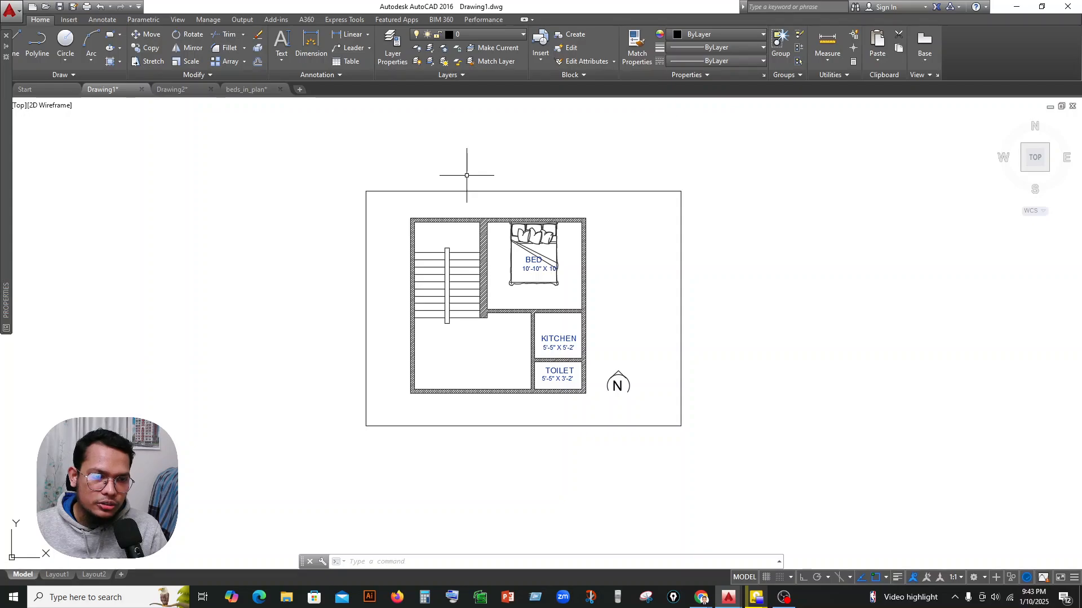
Switch to the Chrome window with the CAD block site and go back to the Google results for CAD BLOCKS.
mouse_move(699, 598)
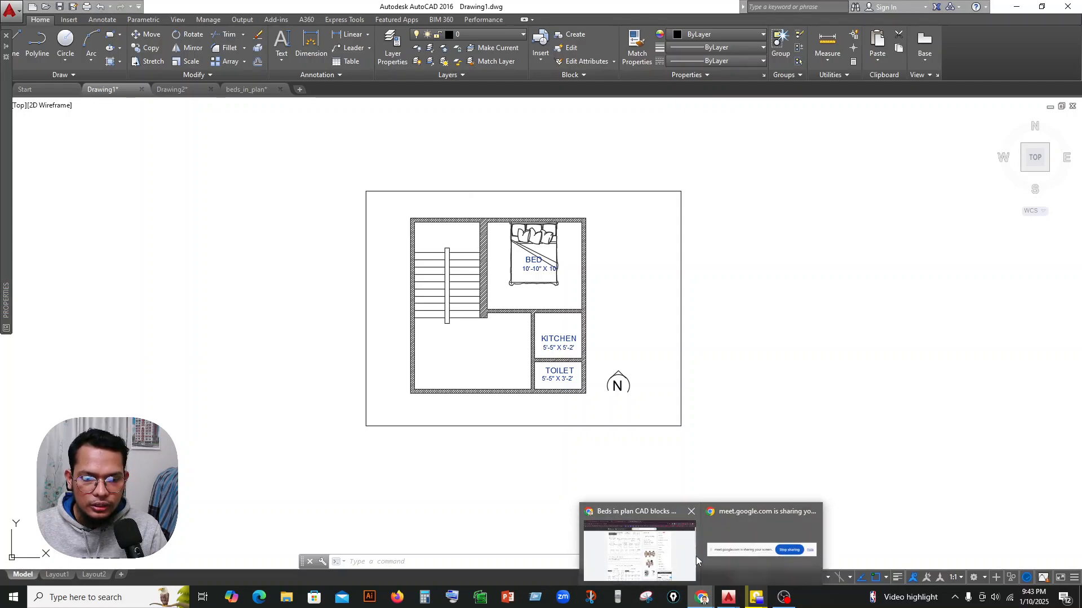
click(649, 545)
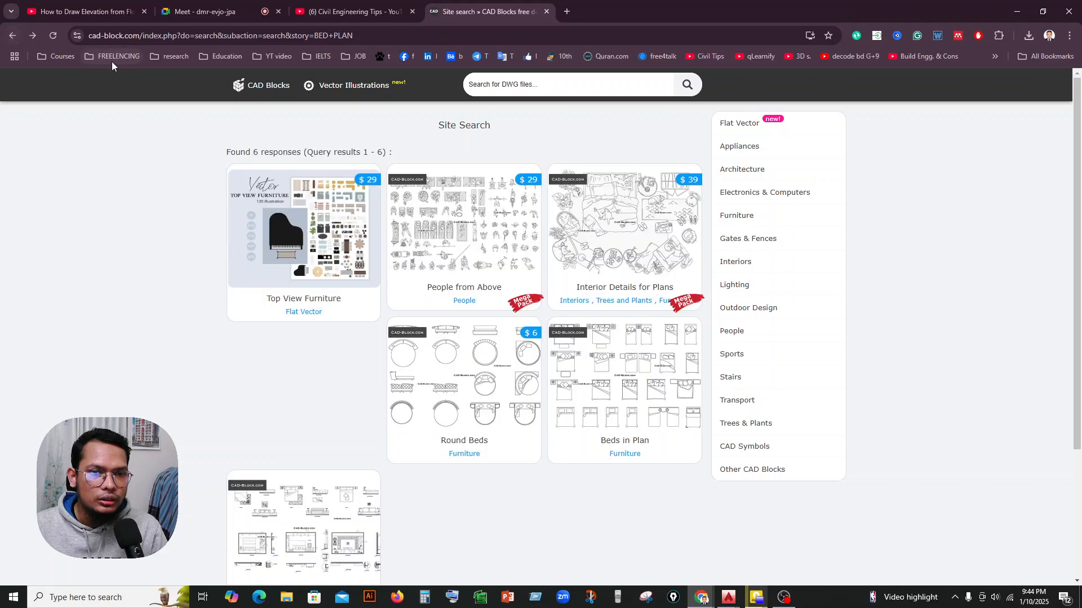
click(12, 37)
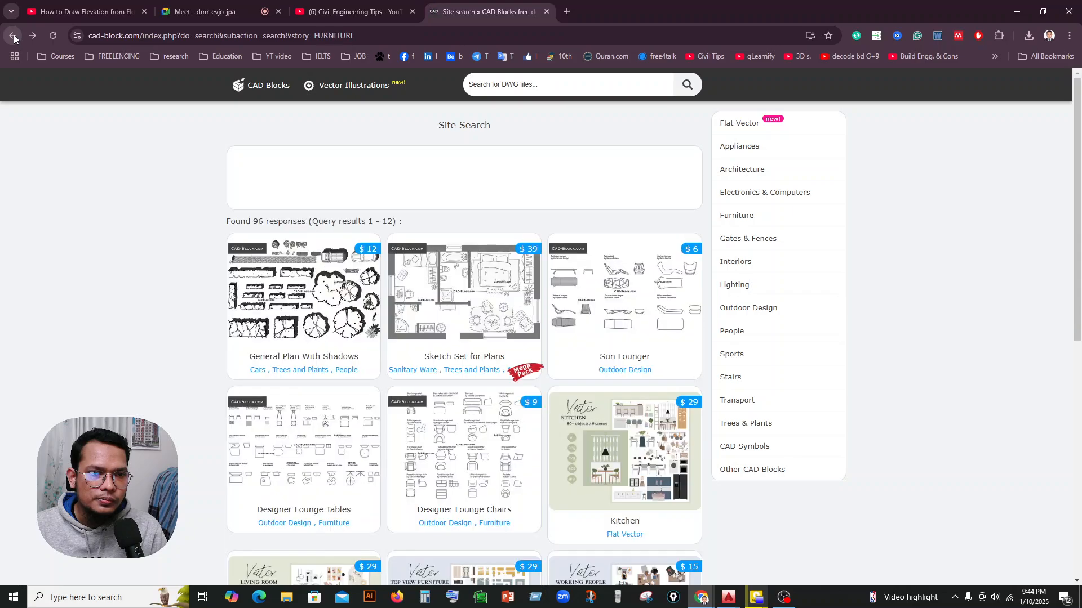
click(13, 36)
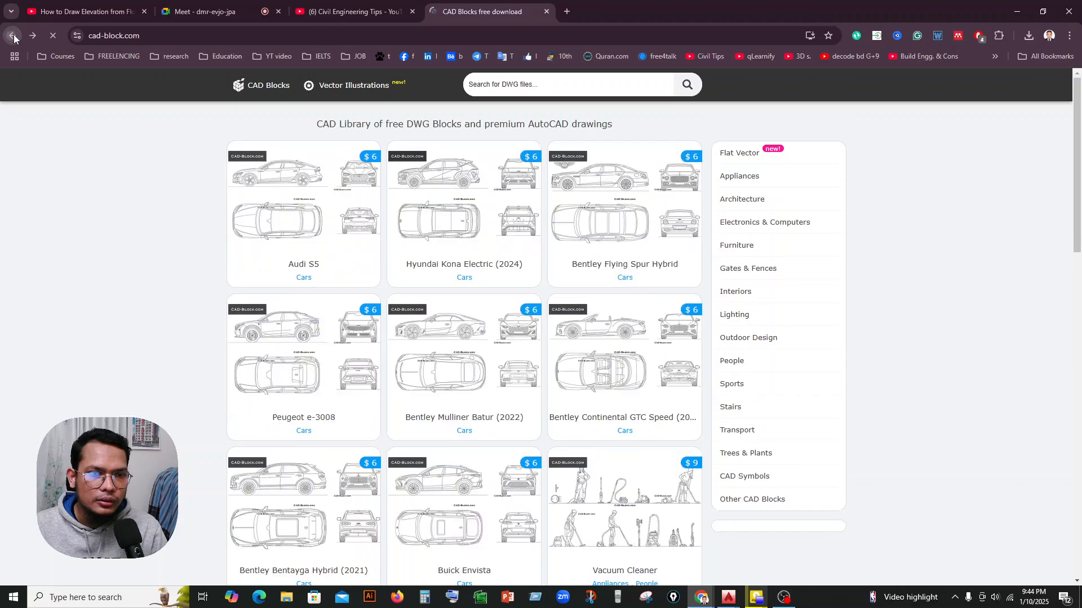
click(12, 36)
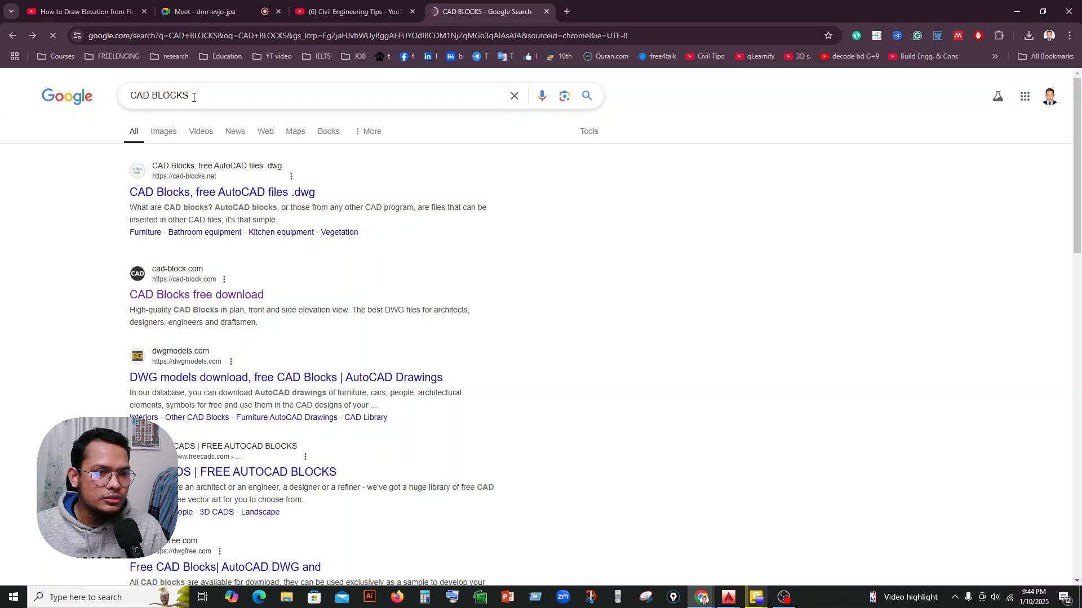
Minimize the browser showing the CAD BLOCKS results and return to the floor plan in AutoCAD.
drag(194, 97, 129, 107)
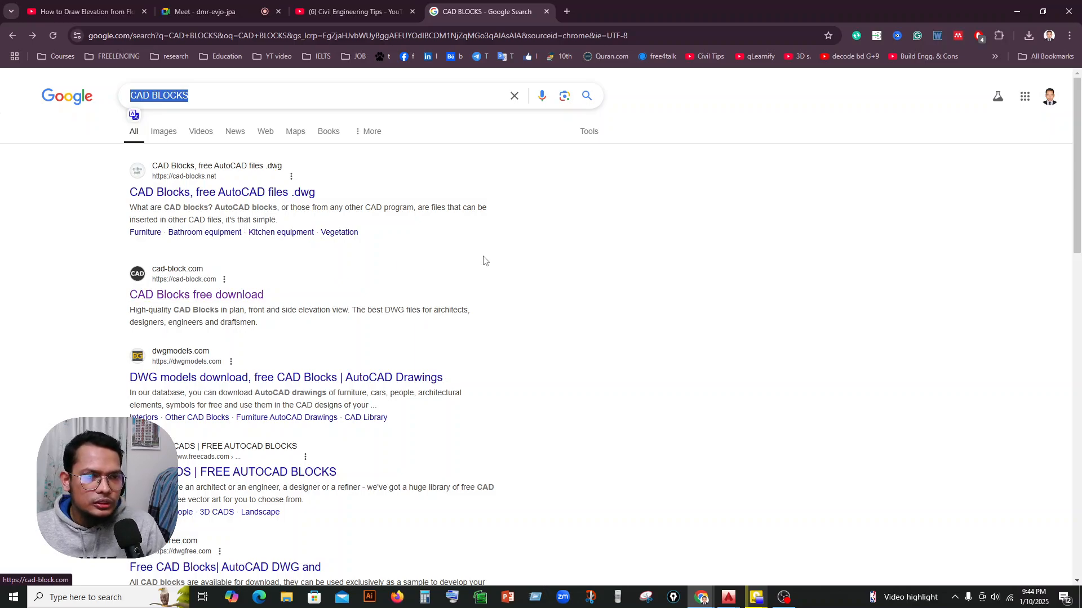
click(1017, 12)
scroll(535, 235, up, 4)
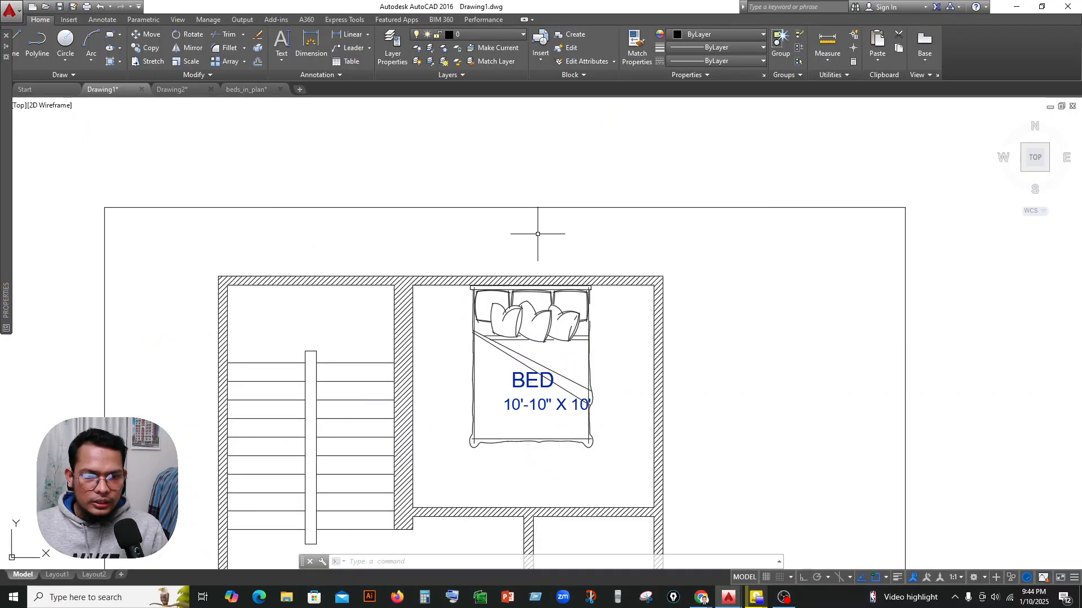
scroll(546, 241, down, 4)
middle_drag(644, 319, 614, 241)
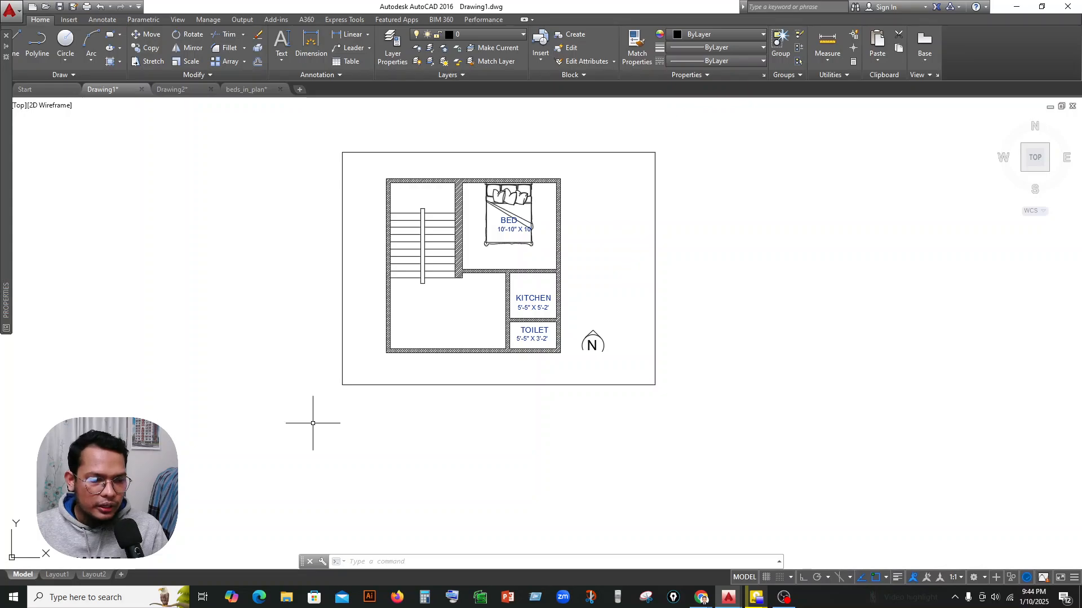
scroll(692, 226, down, 3)
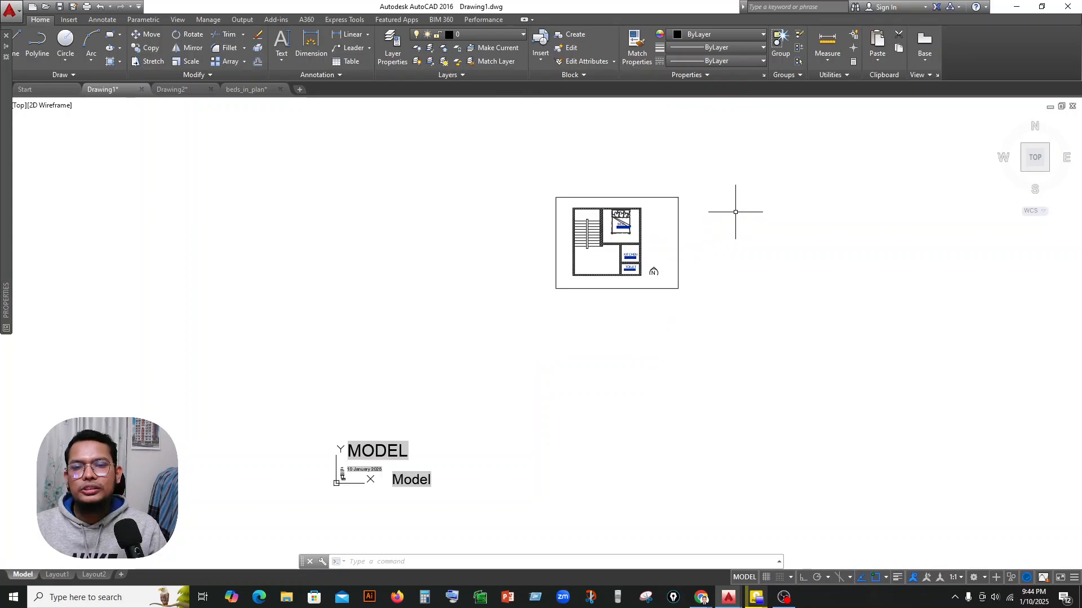
middle_drag(716, 233, 558, 239)
scroll(510, 195, up, 4)
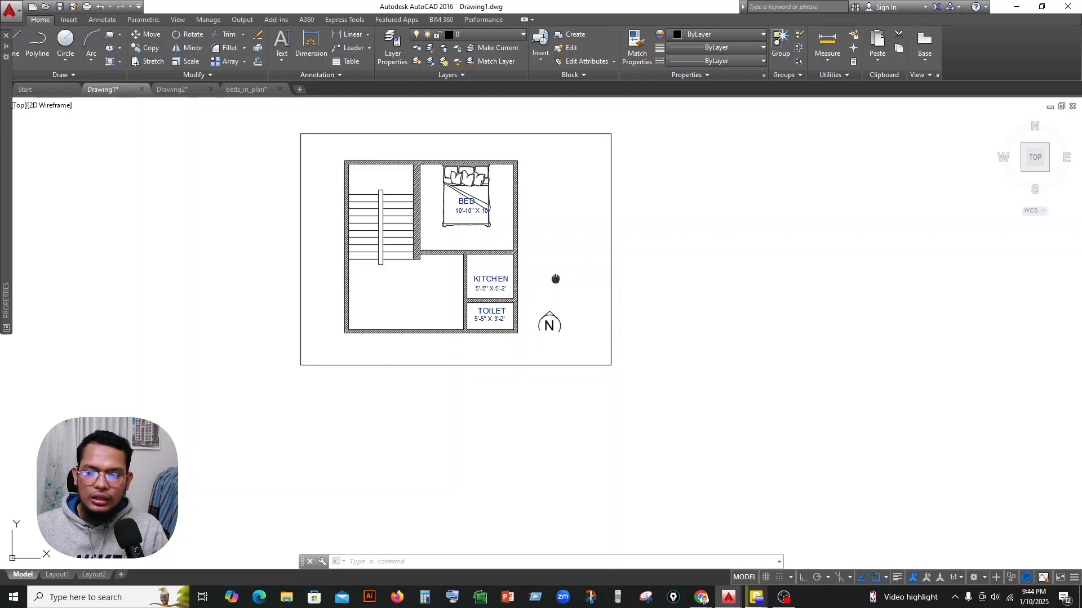
middle_drag(557, 277, 565, 294)
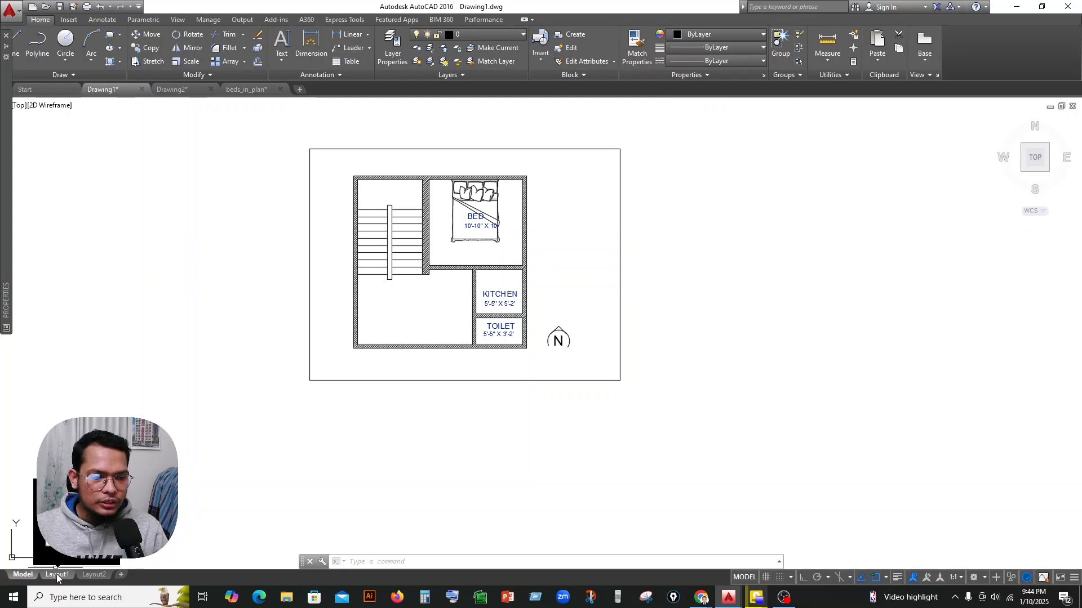
middle_drag(560, 493, 561, 502)
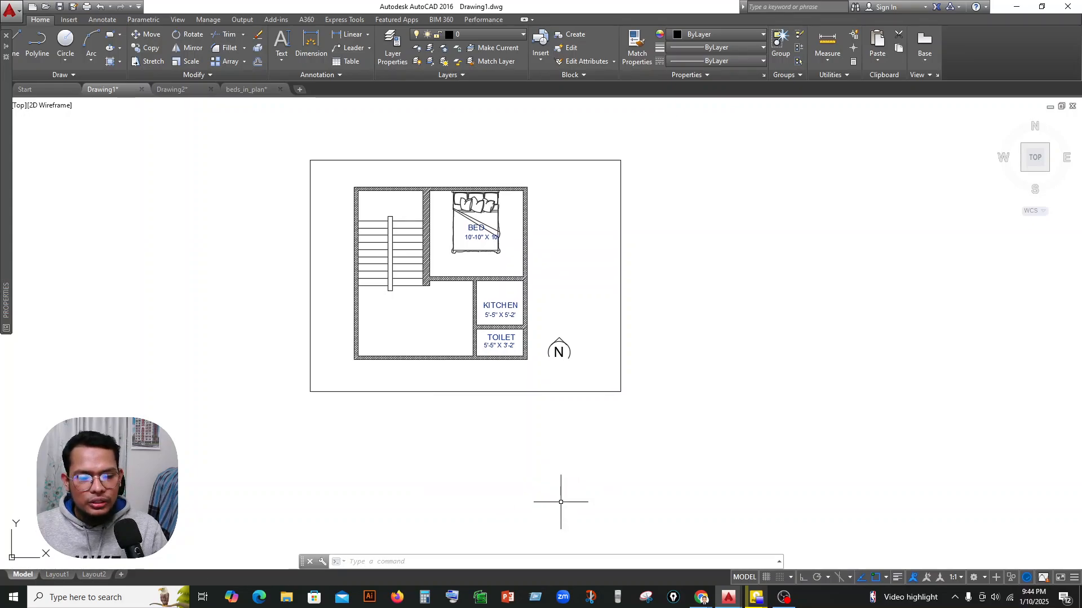
middle_drag(536, 224, 549, 246)
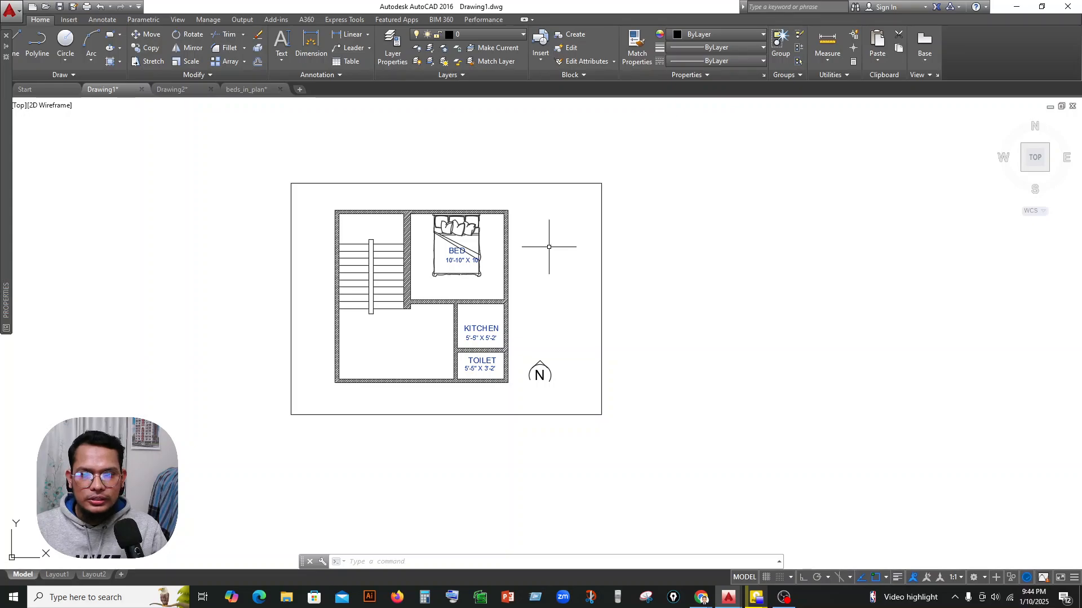
scroll(398, 221, up, 2)
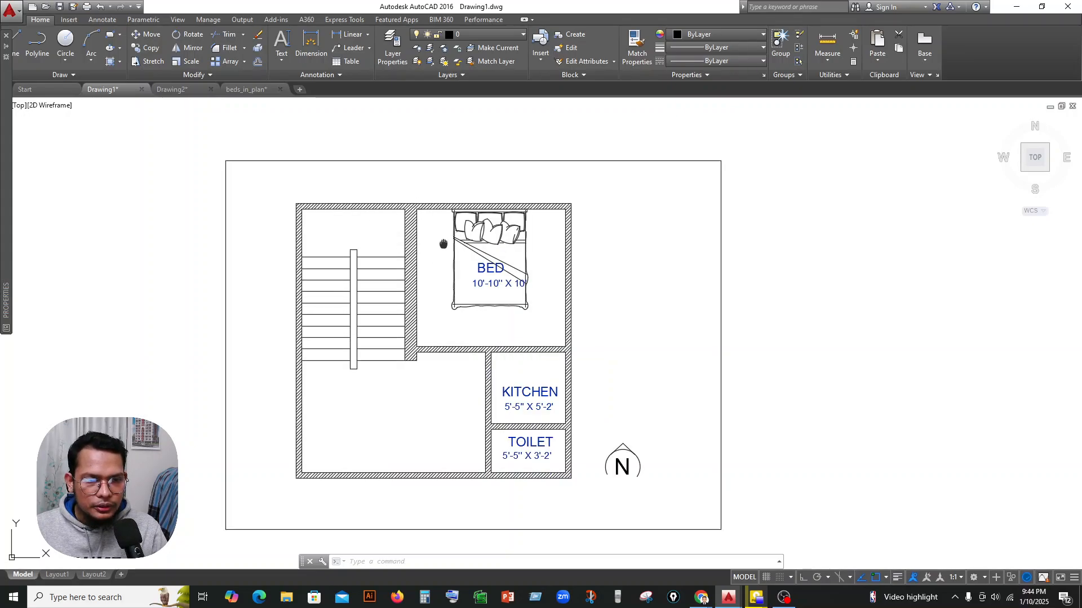
middle_drag(444, 244, 453, 243)
Start the Plot command and set the plot area to a window spanning opposite corners of the frame around the floor plan.
text(PLOT)
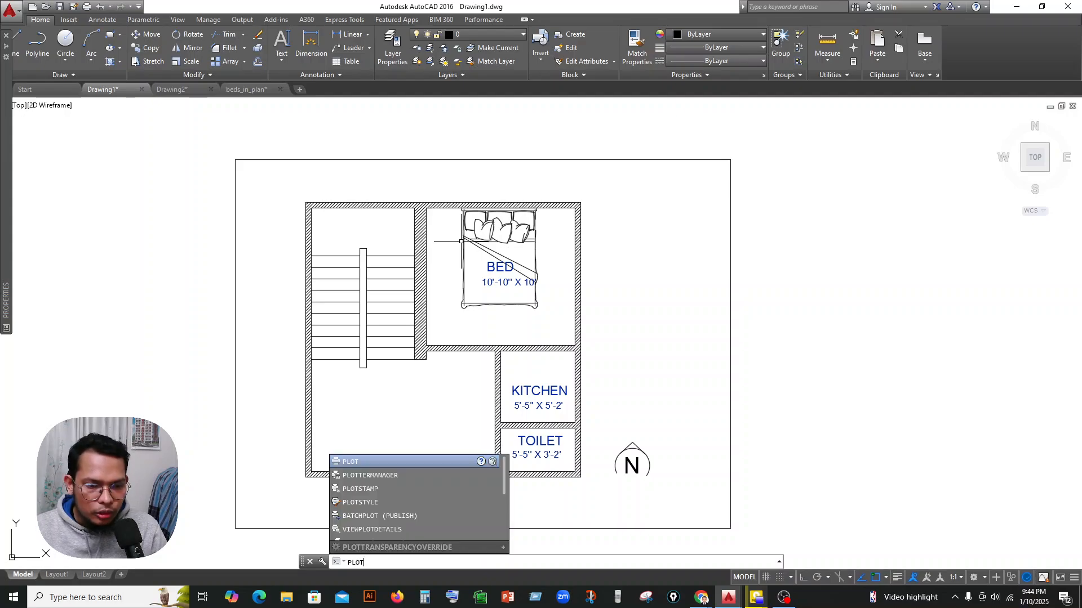
click(356, 461)
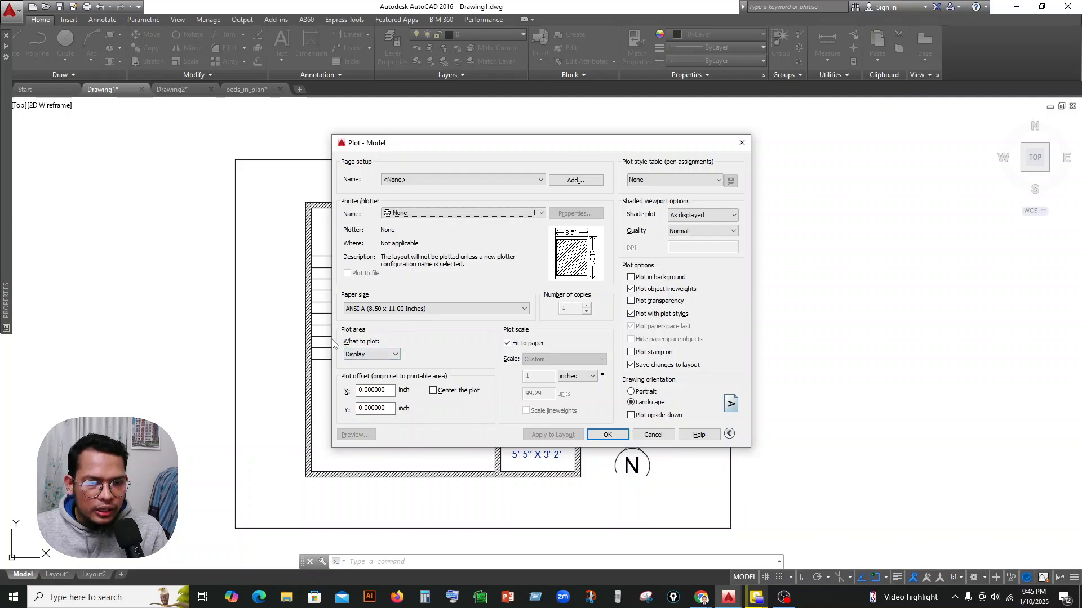
click(371, 355)
click(361, 362)
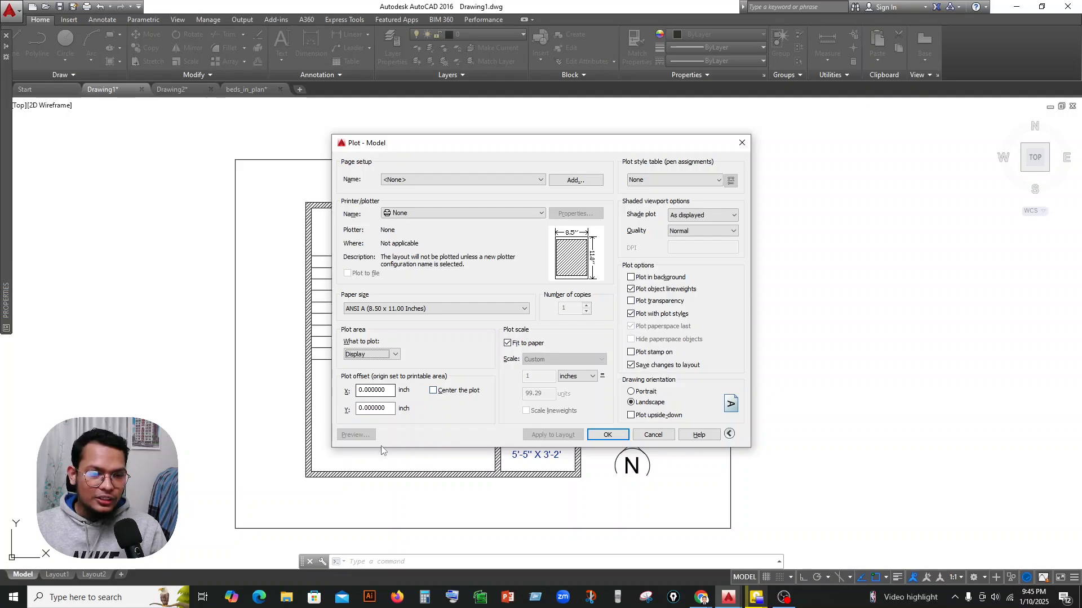
click(374, 355)
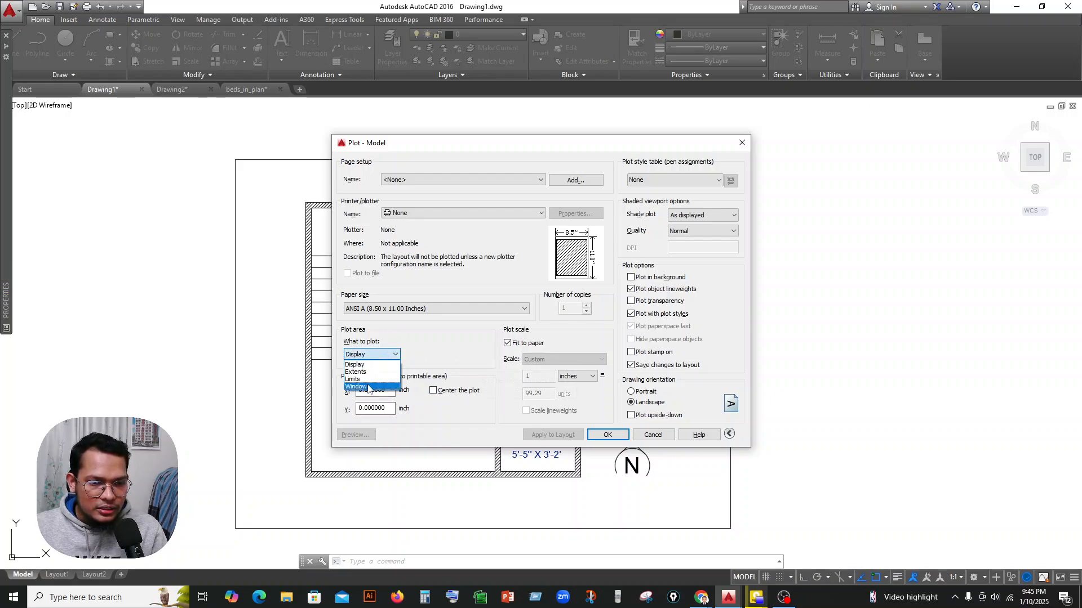
click(369, 388)
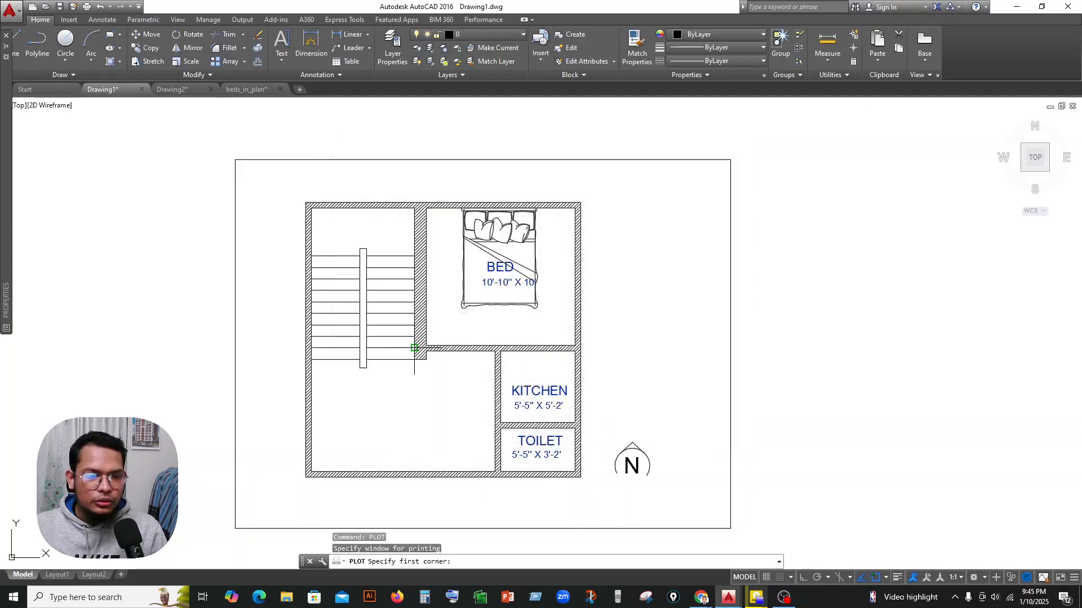
click(236, 159)
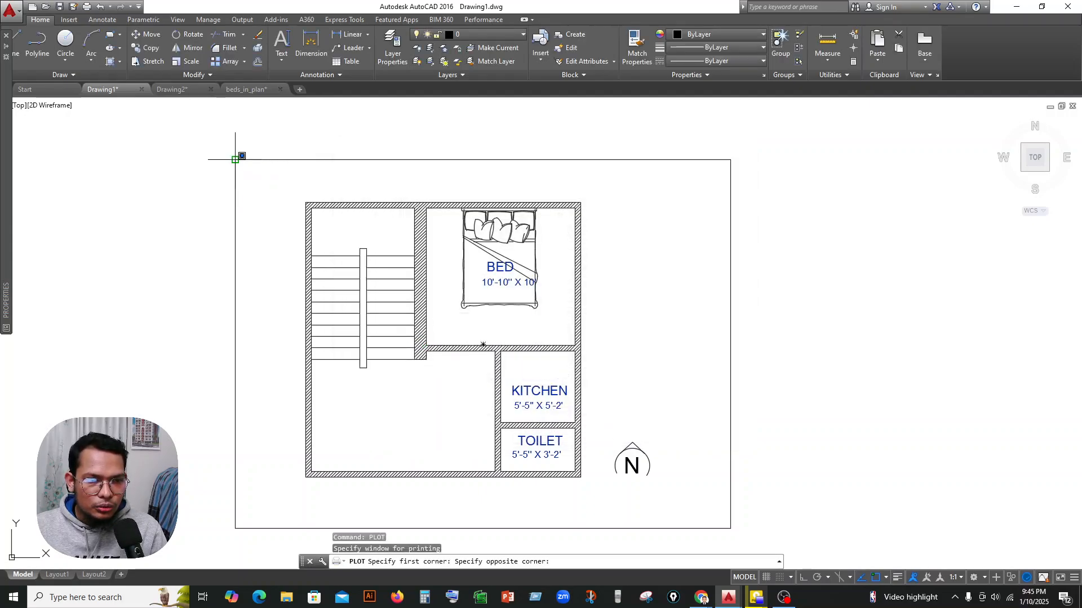
click(730, 529)
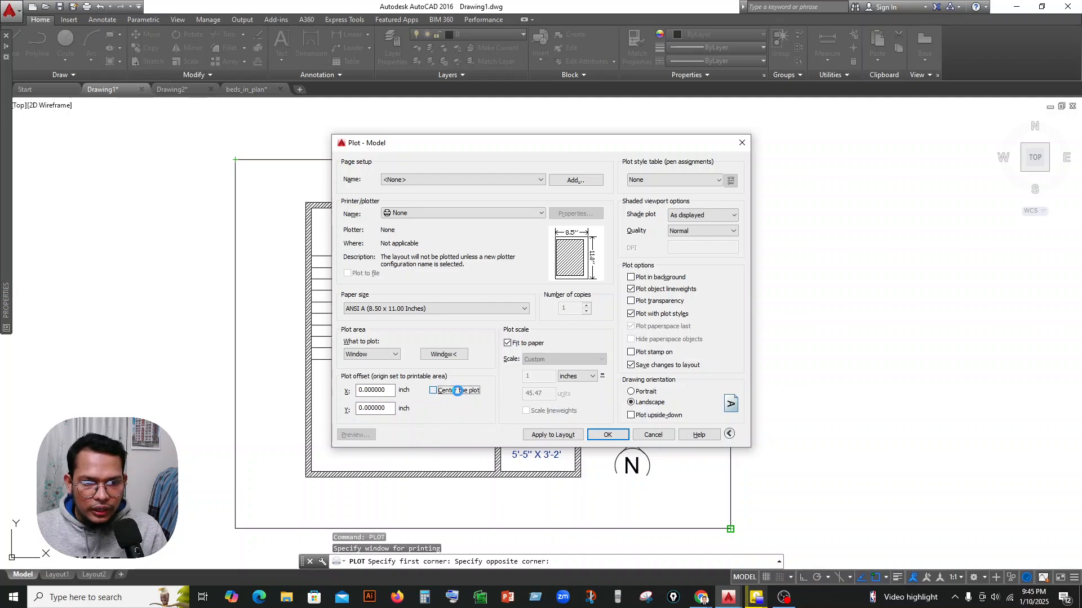
Center the plot on the sheet and keep its scale set to fit the paper.
click(466, 394)
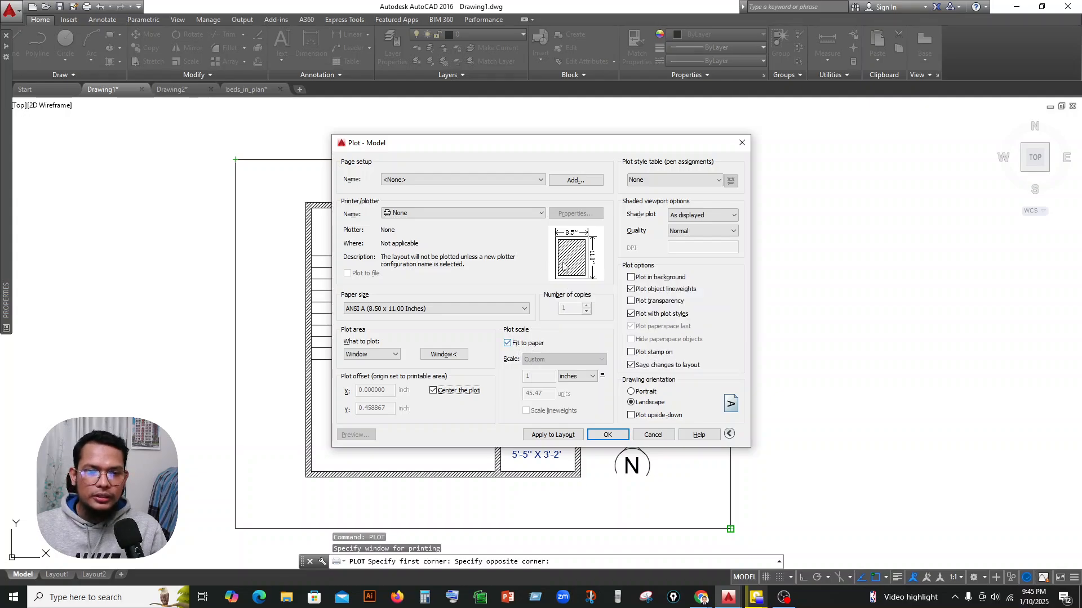
click(507, 343)
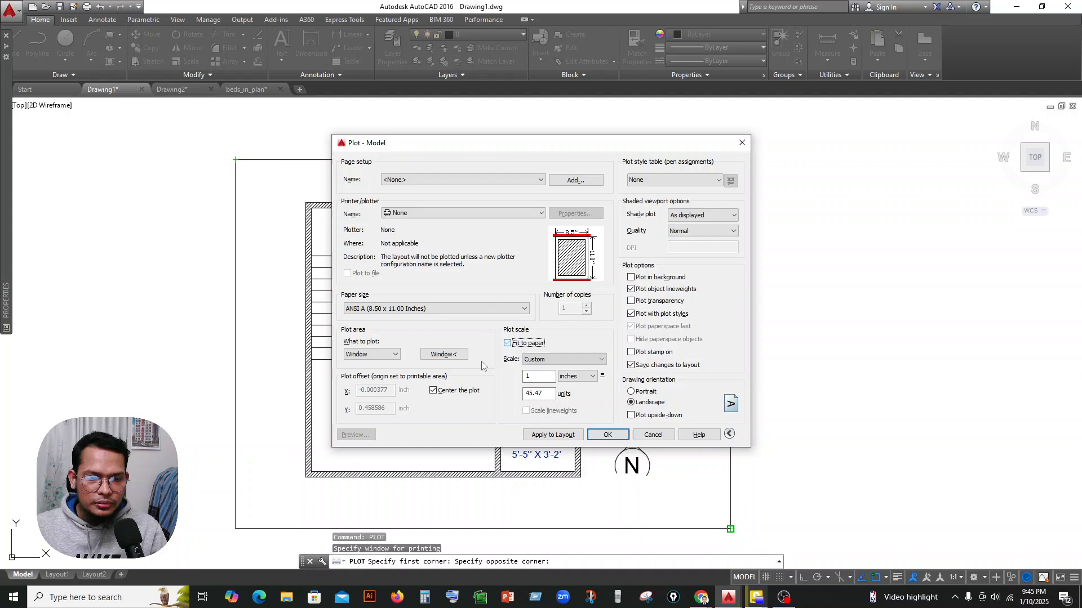
click(438, 390)
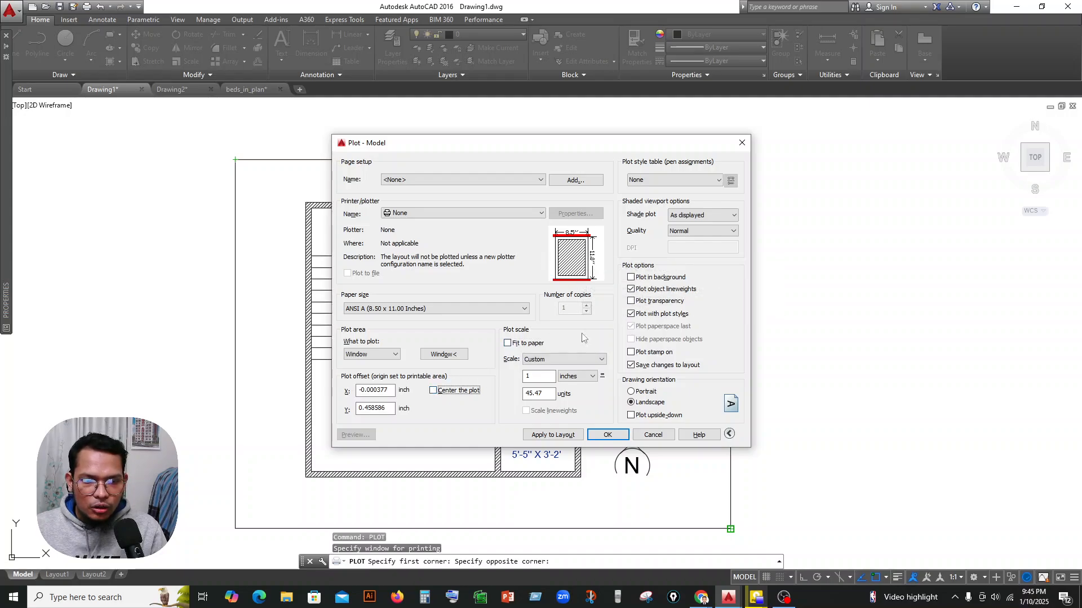
click(446, 391)
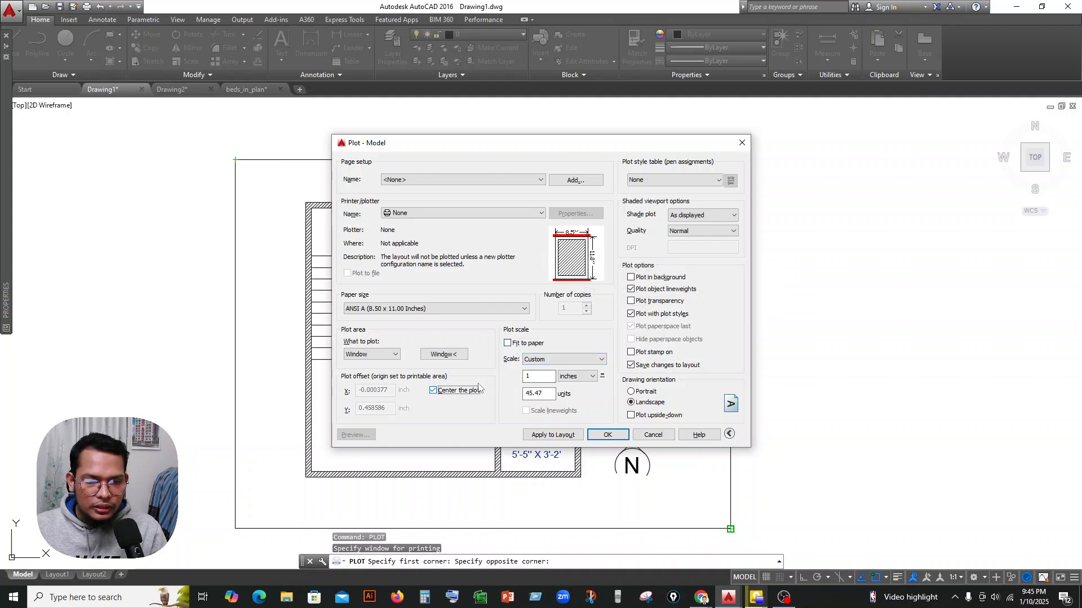
click(509, 344)
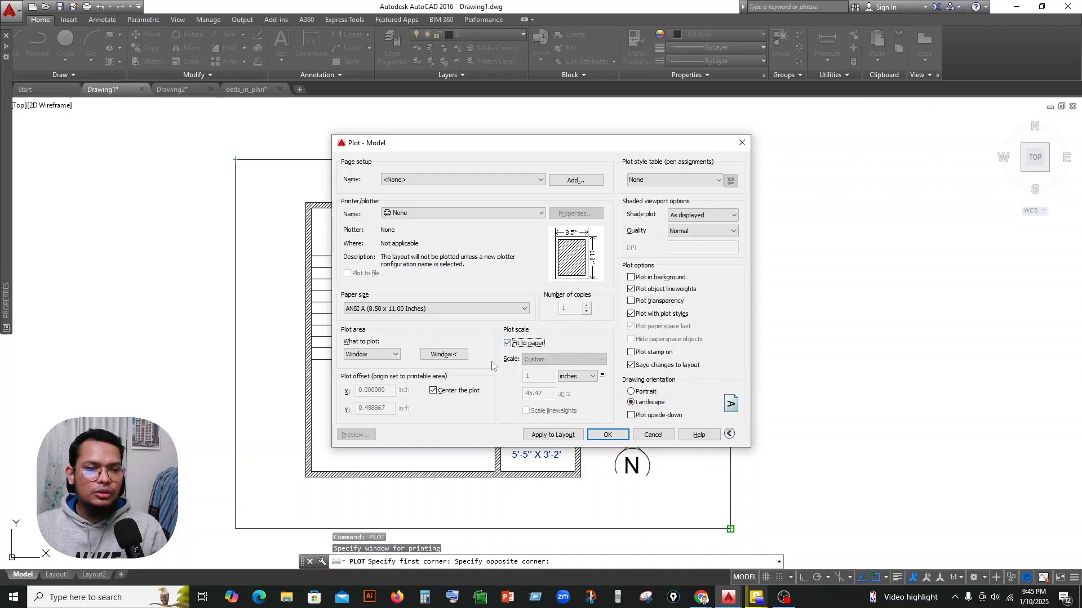
Set the paper size to ISO A4 (297.00 x 210.00 MM) and choose DWG To PDF.pc3 as the plotter.
click(405, 310)
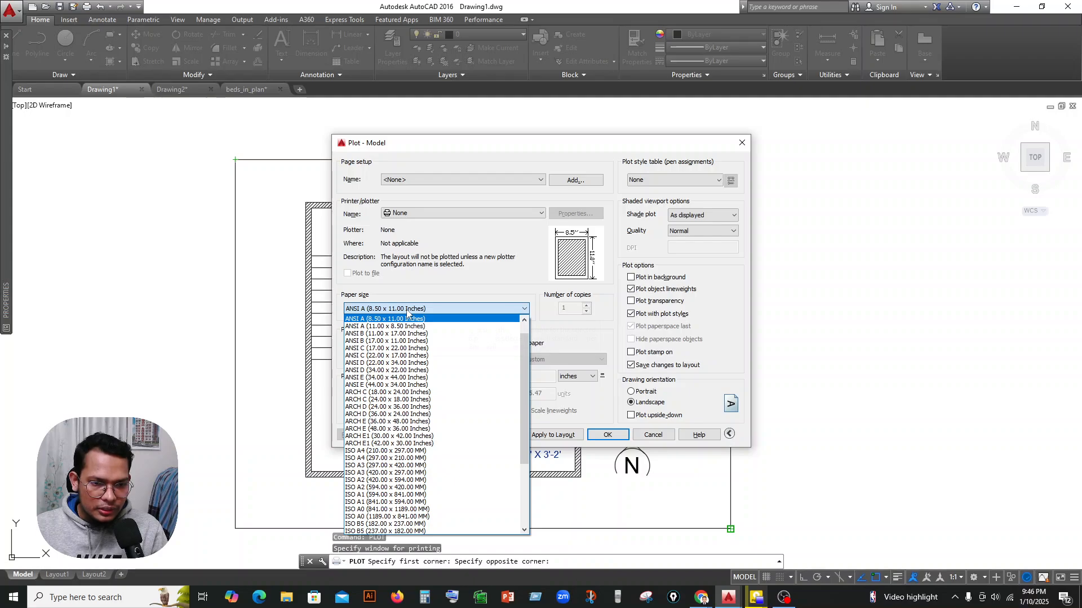
scroll(394, 369, down, 4)
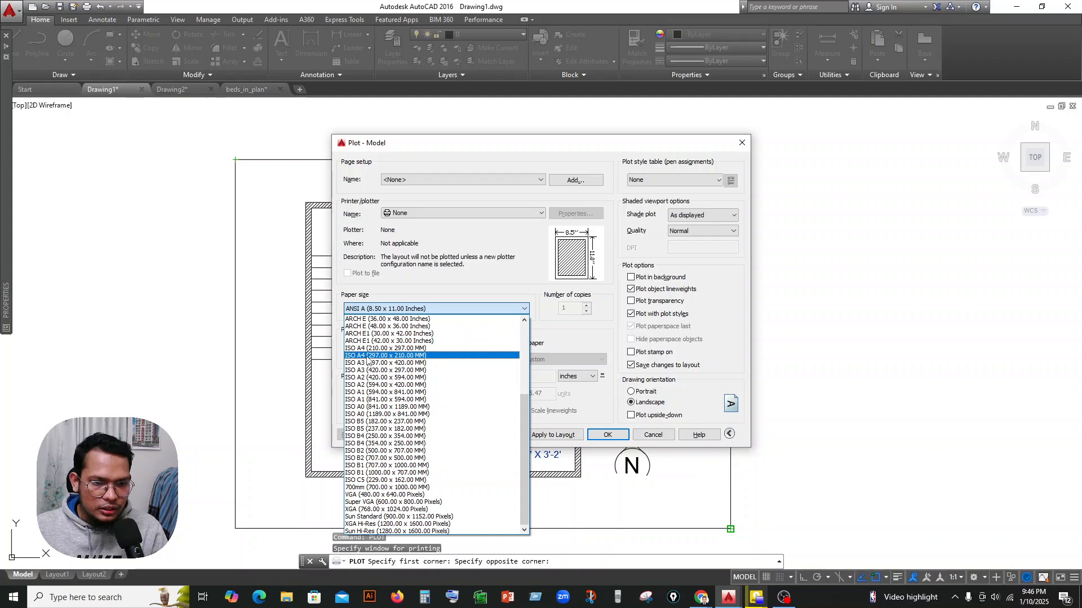
click(366, 356)
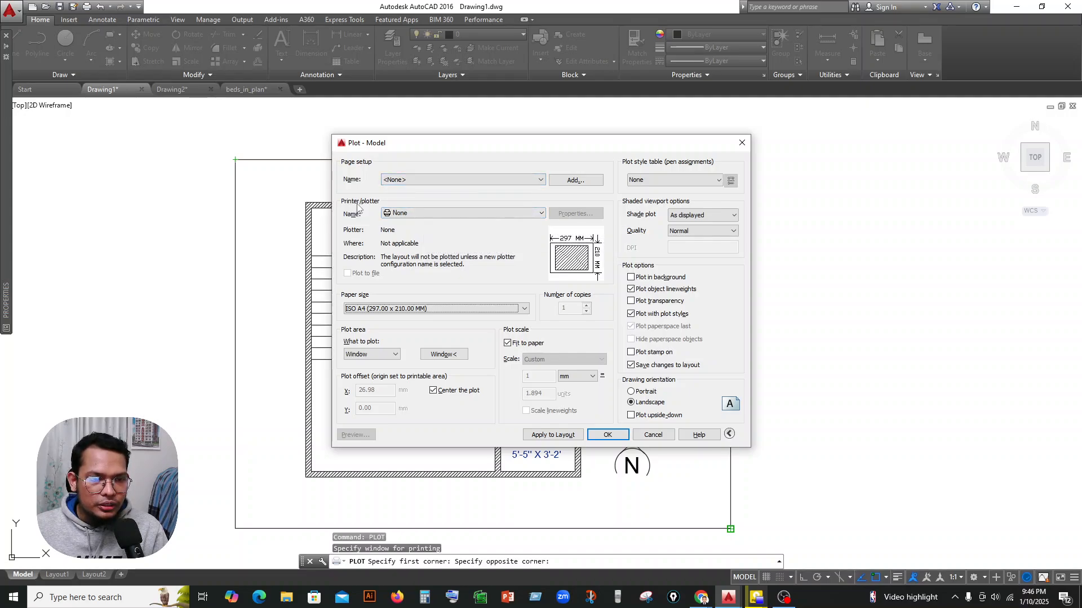
click(403, 214)
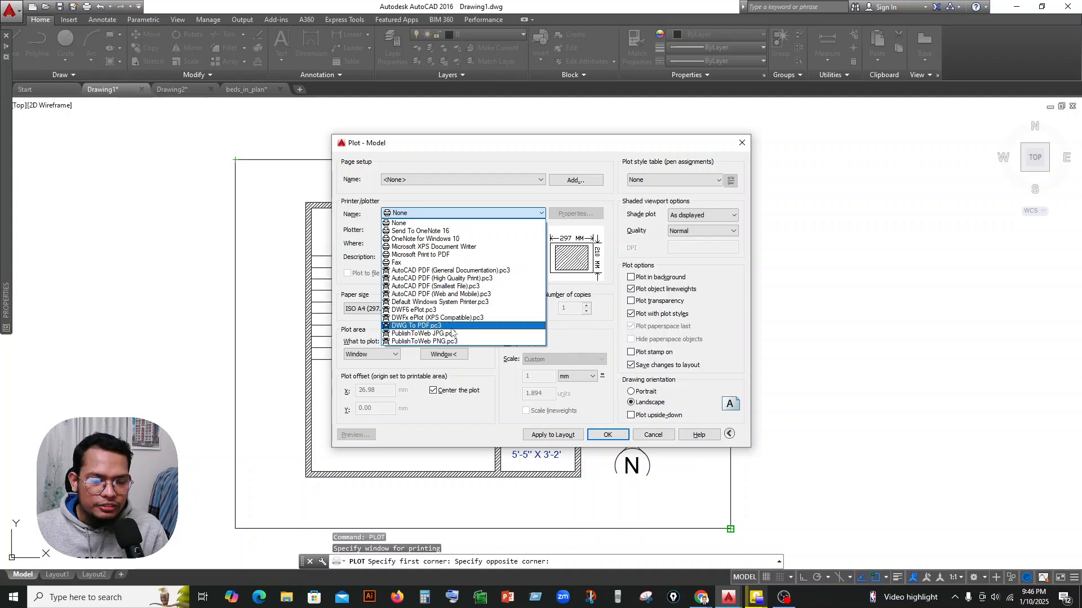
click(434, 326)
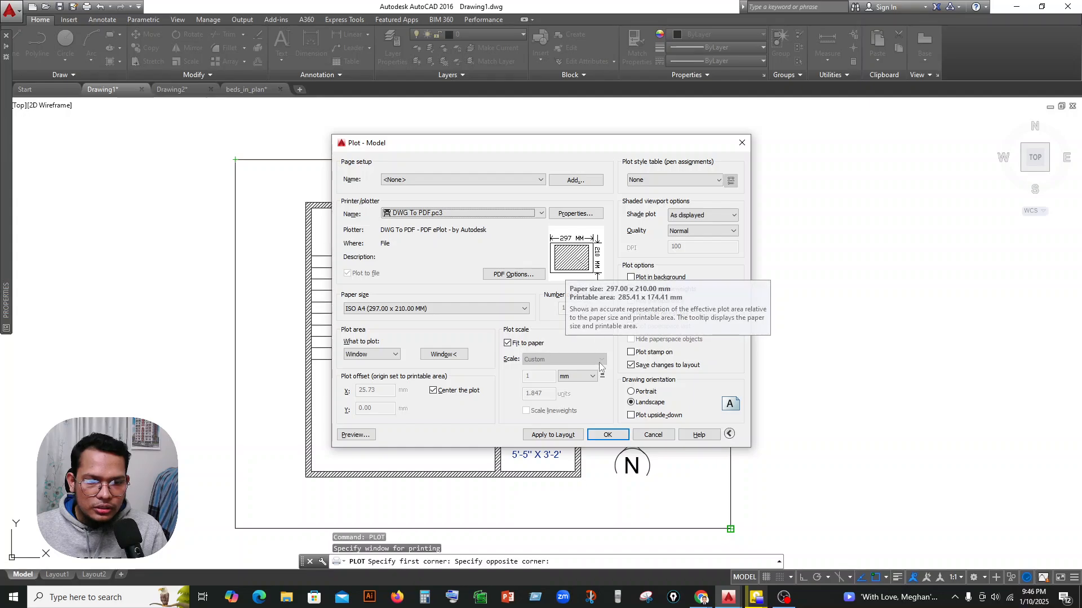
Try the portrait orientation, return to landscape, and preview the plotted sheet.
click(631, 392)
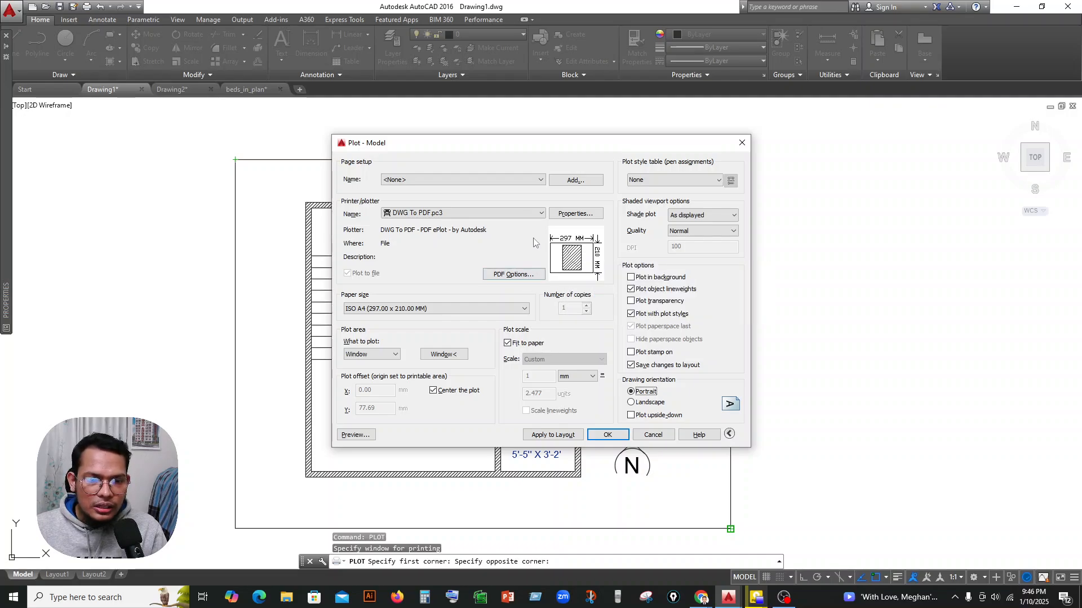
click(635, 403)
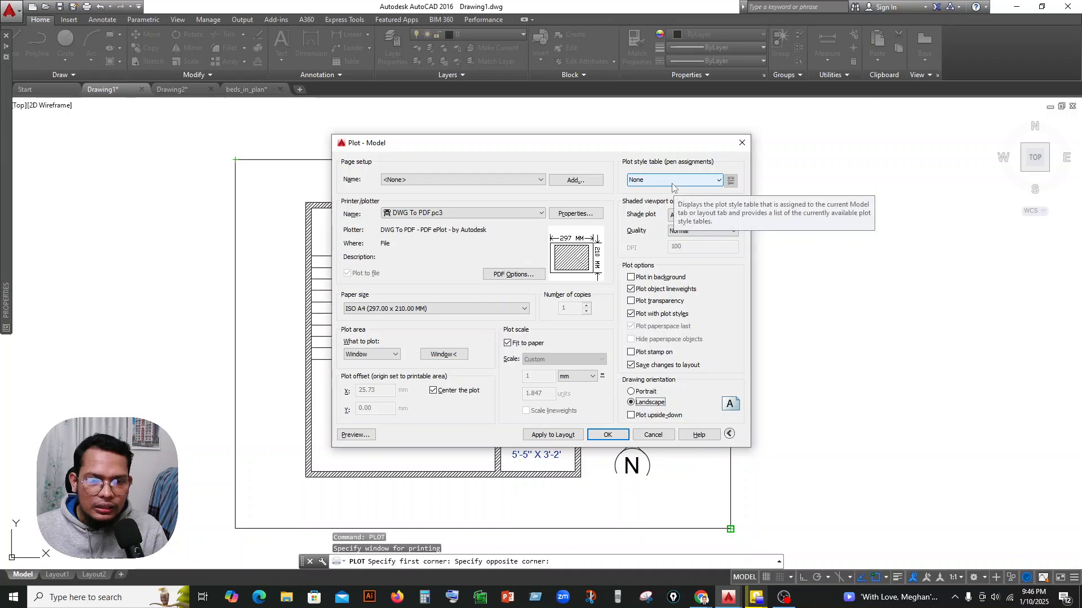
click(355, 435)
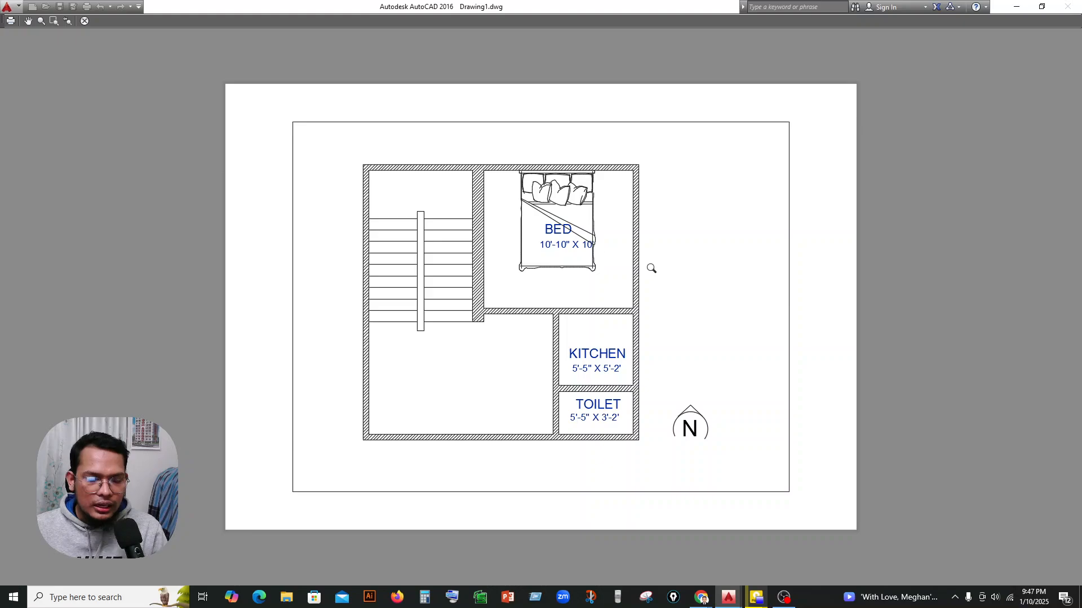
key(Escape)
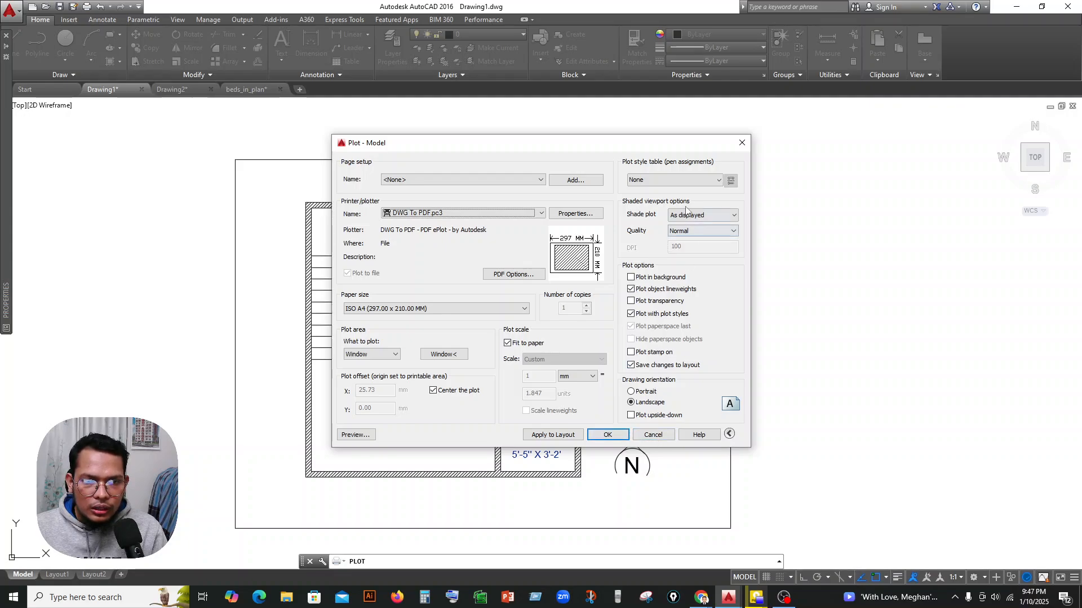
Assign the acad.ctb plot style table to all layouts and check the plot preview.
click(671, 180)
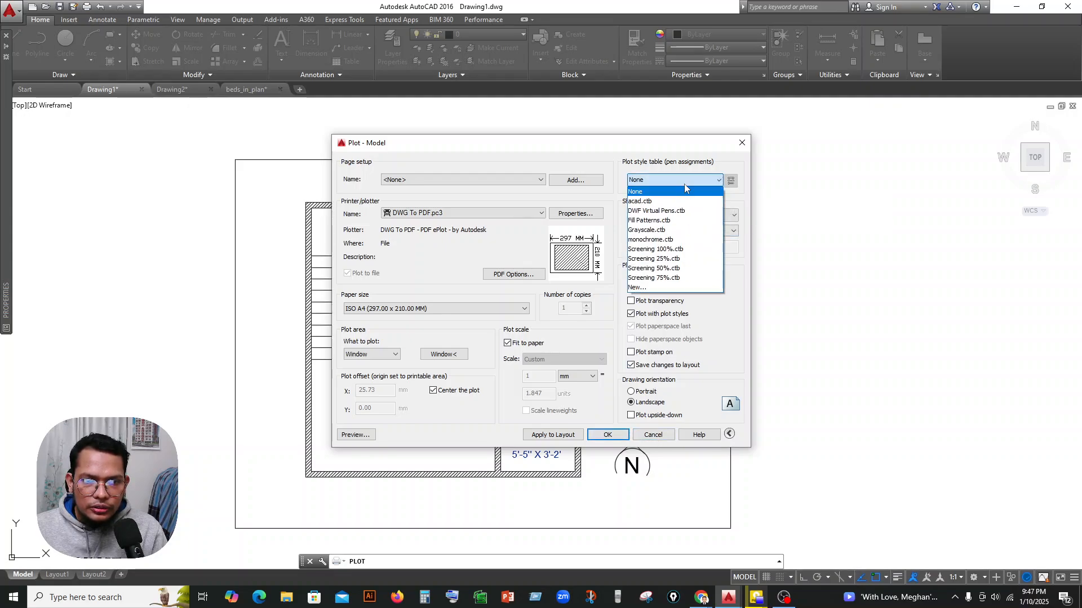
click(661, 202)
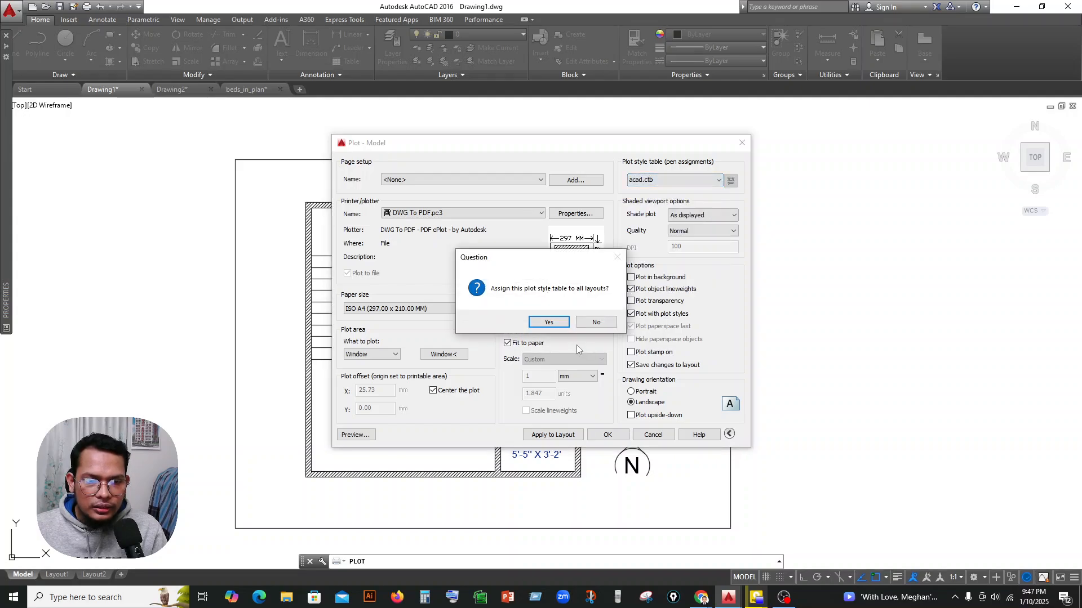
click(555, 320)
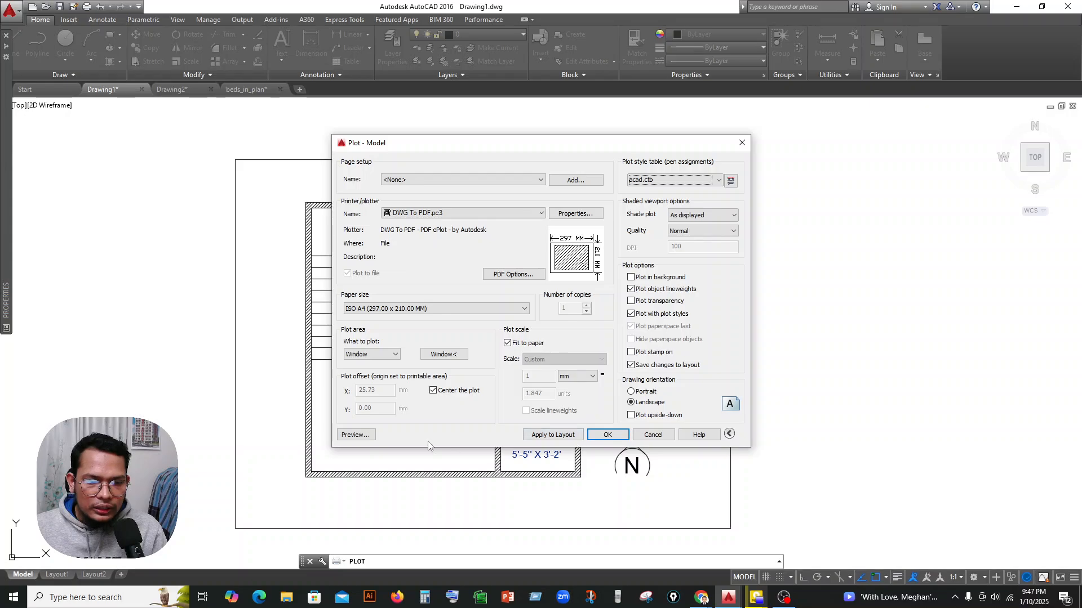
click(364, 436)
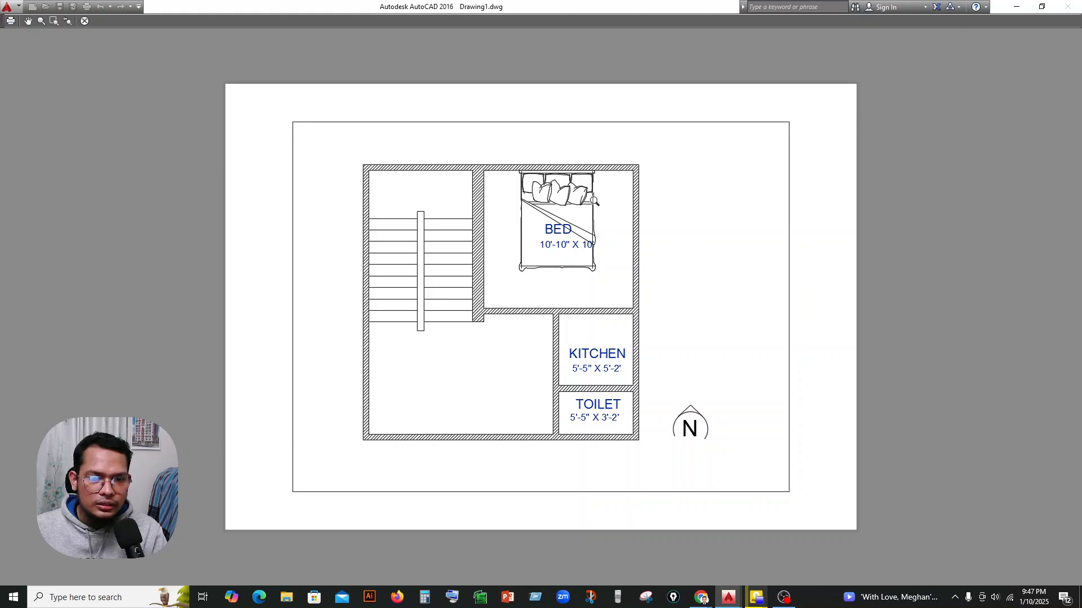
key(Escape)
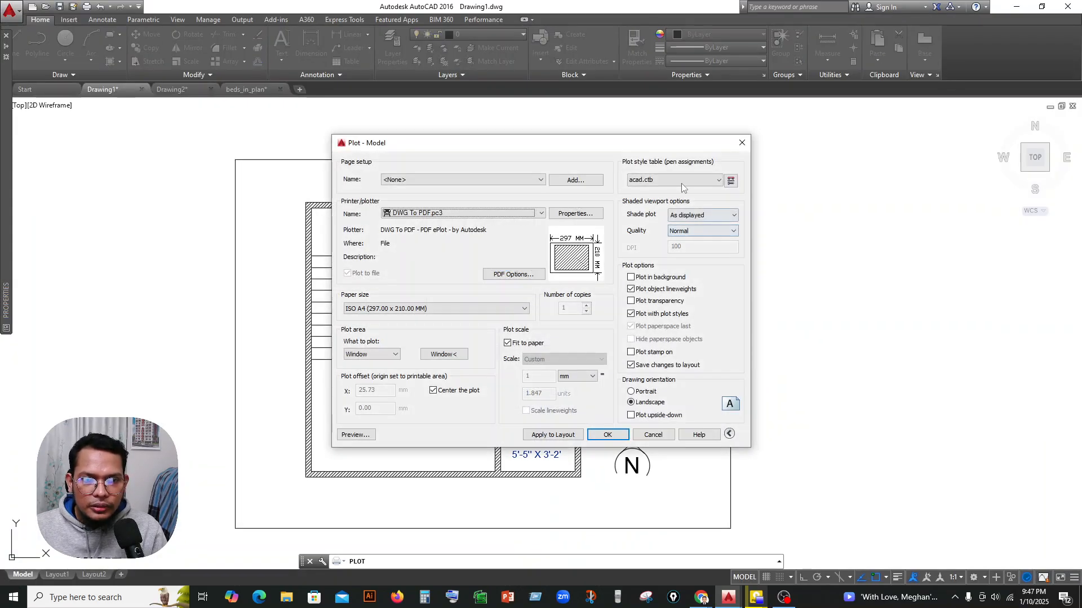
Assign the Grayscale.ctb plot style table to all layouts, preview the sheet, and leave the plot setup without plotting.
click(681, 182)
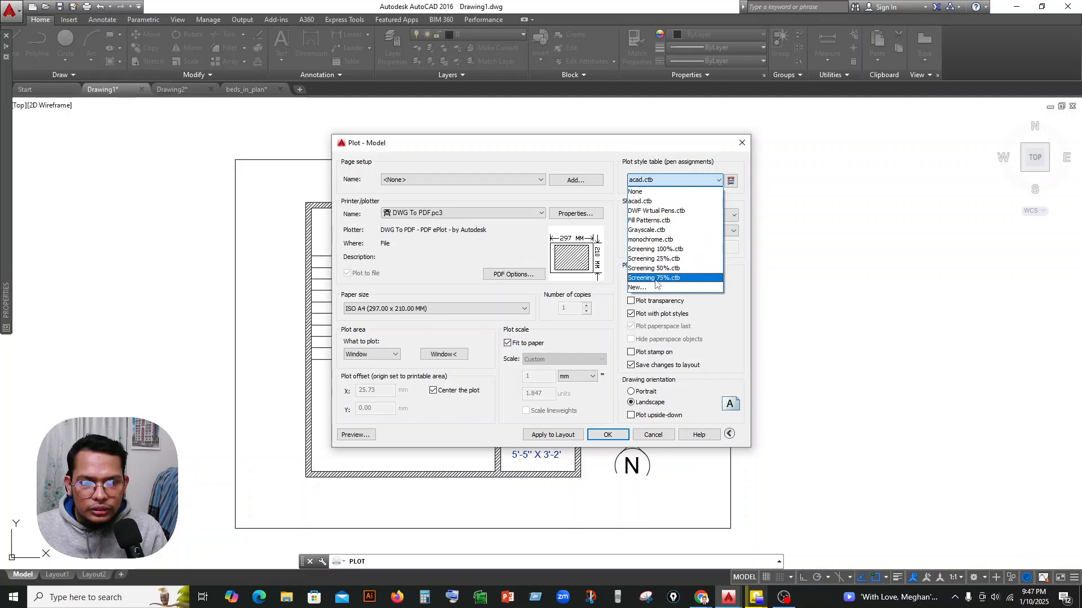
click(702, 164)
click(674, 183)
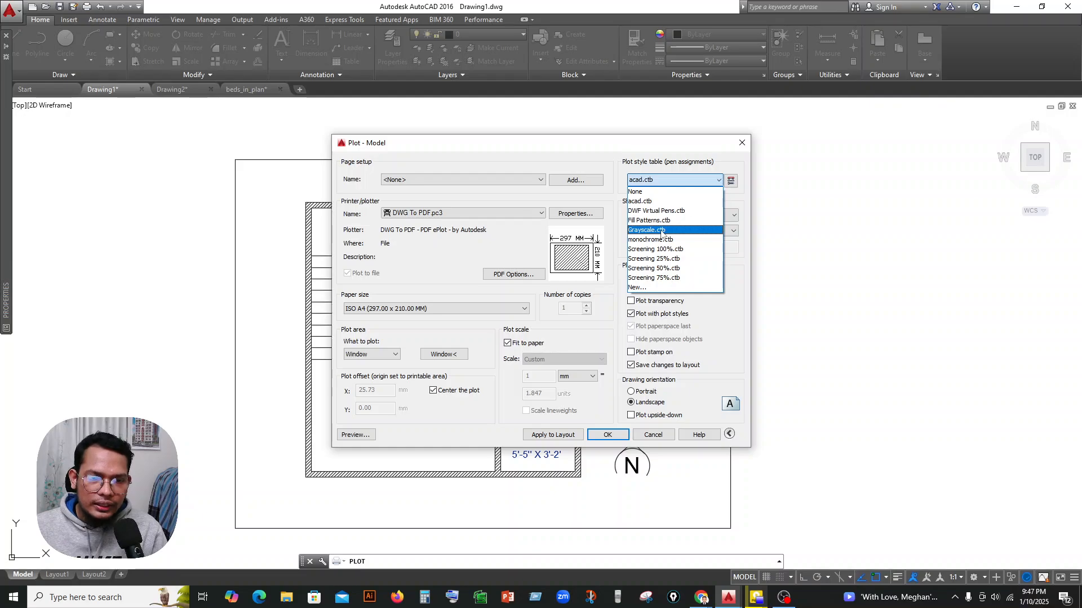
click(662, 231)
click(548, 322)
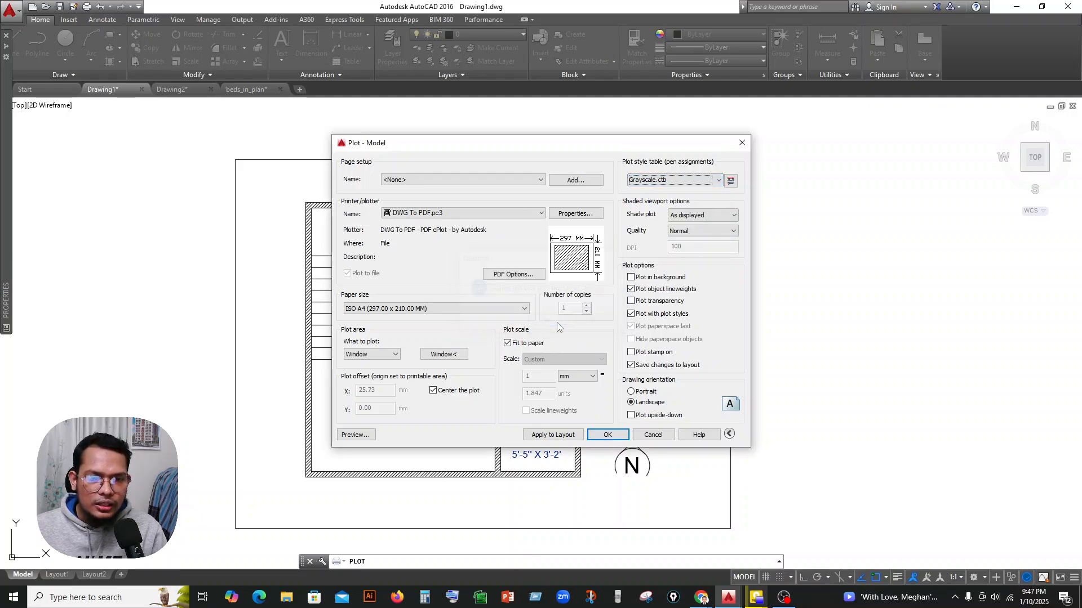
click(341, 439)
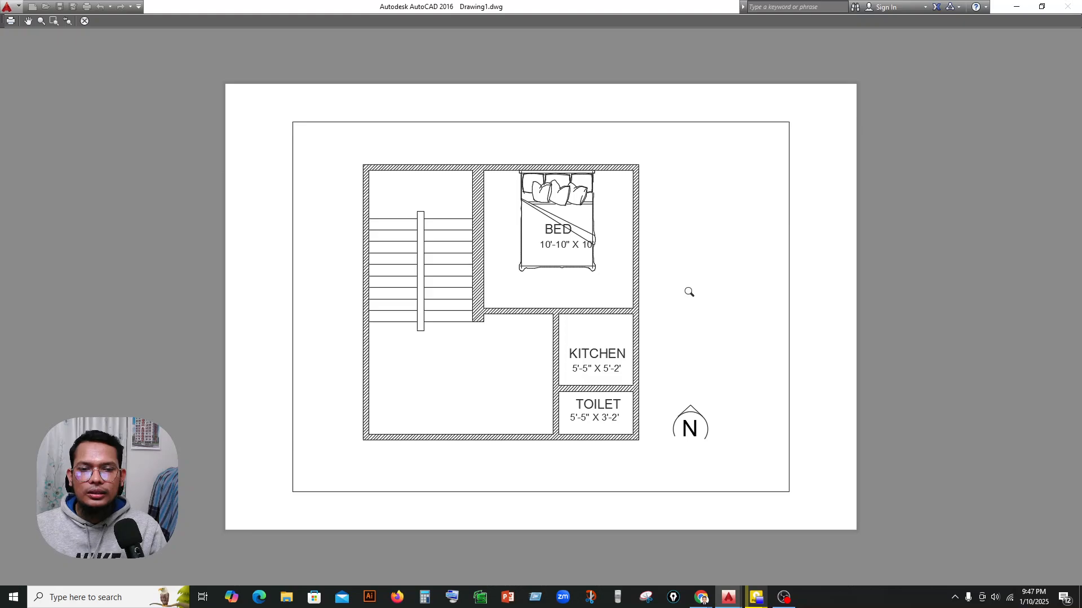
key(Escape)
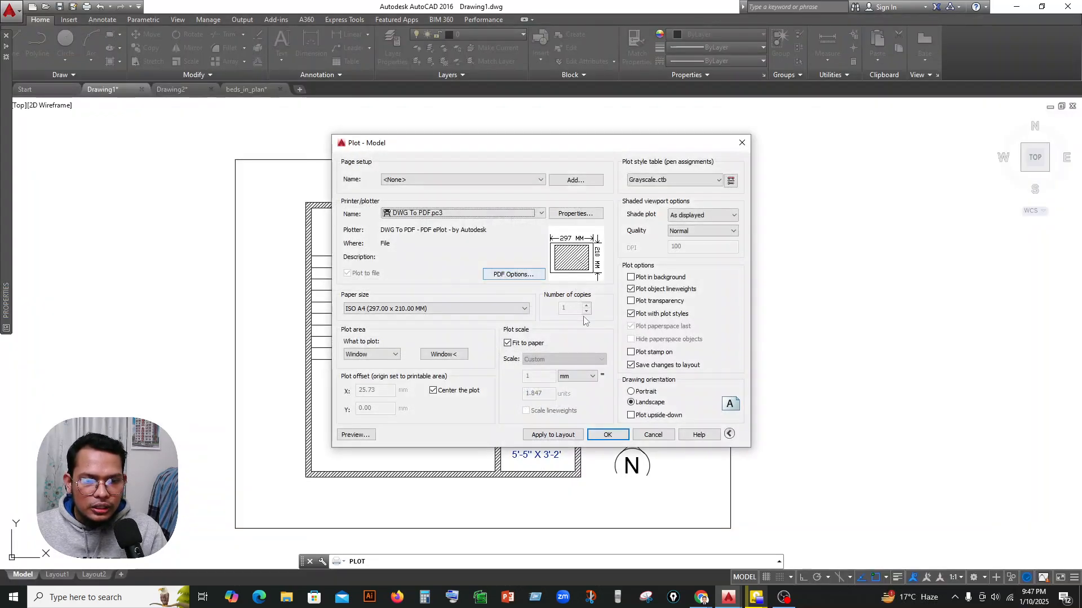
click(653, 435)
Change the color of the BED room label to red (237,31,36).
scroll(511, 273, up, 4)
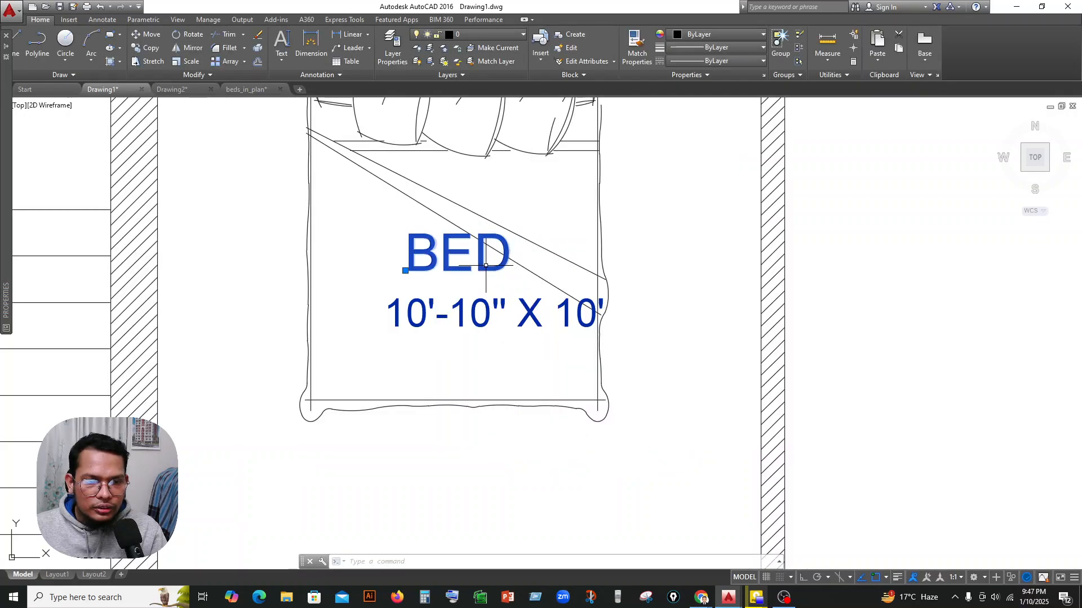
click(507, 269)
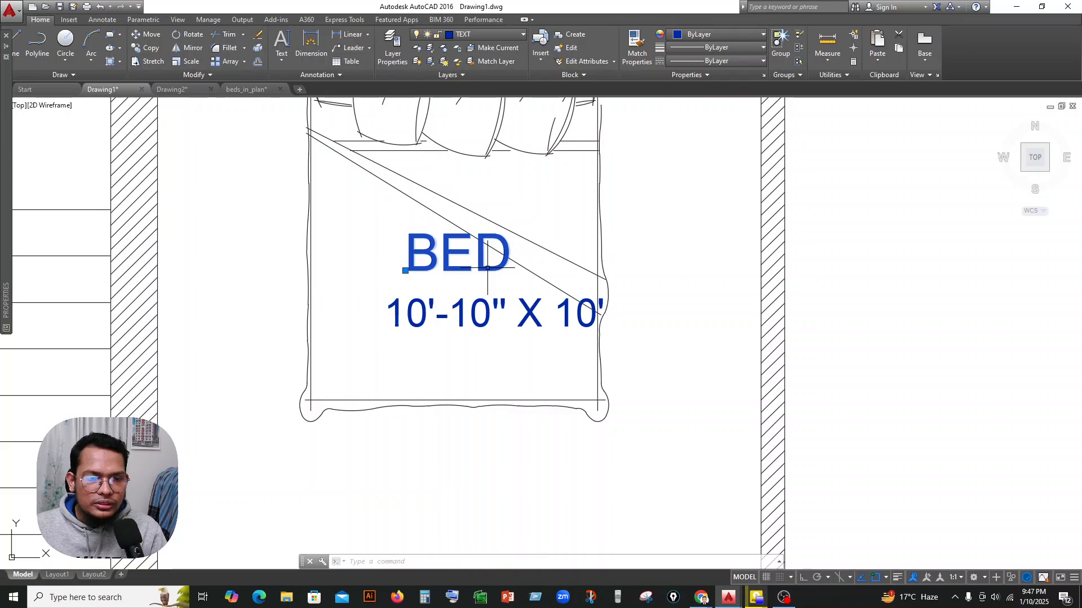
click(757, 35)
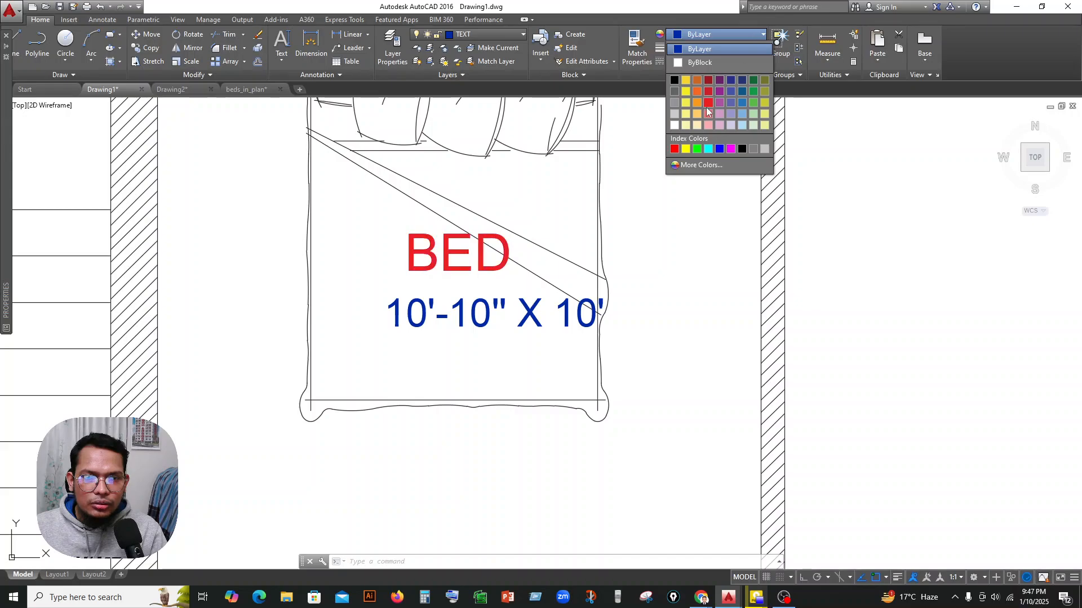
click(708, 102)
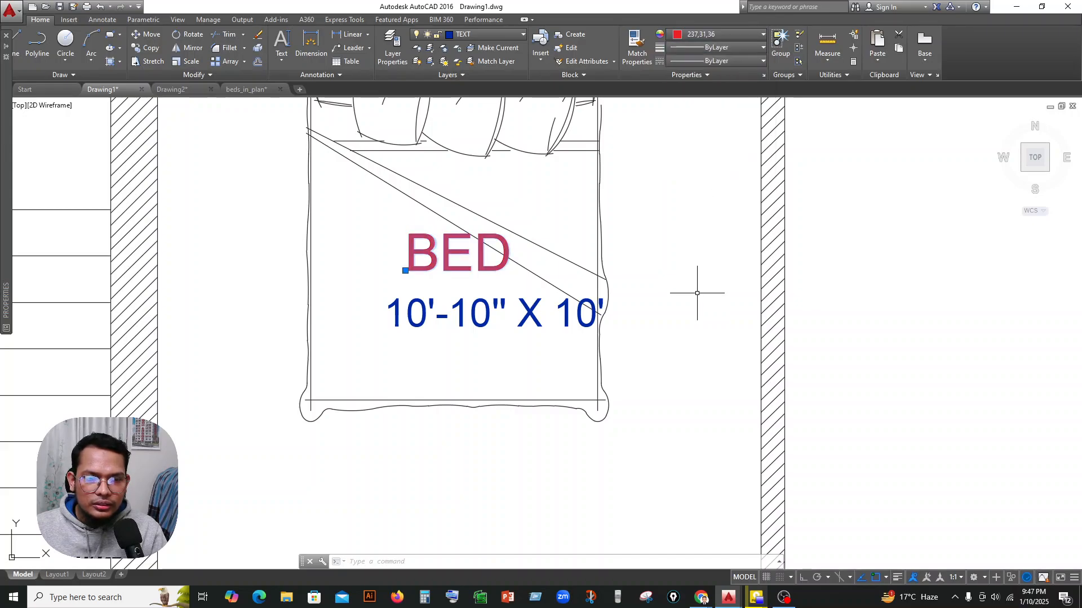
key(Escape)
scroll(697, 292, down, 5)
middle_drag(697, 293, 637, 283)
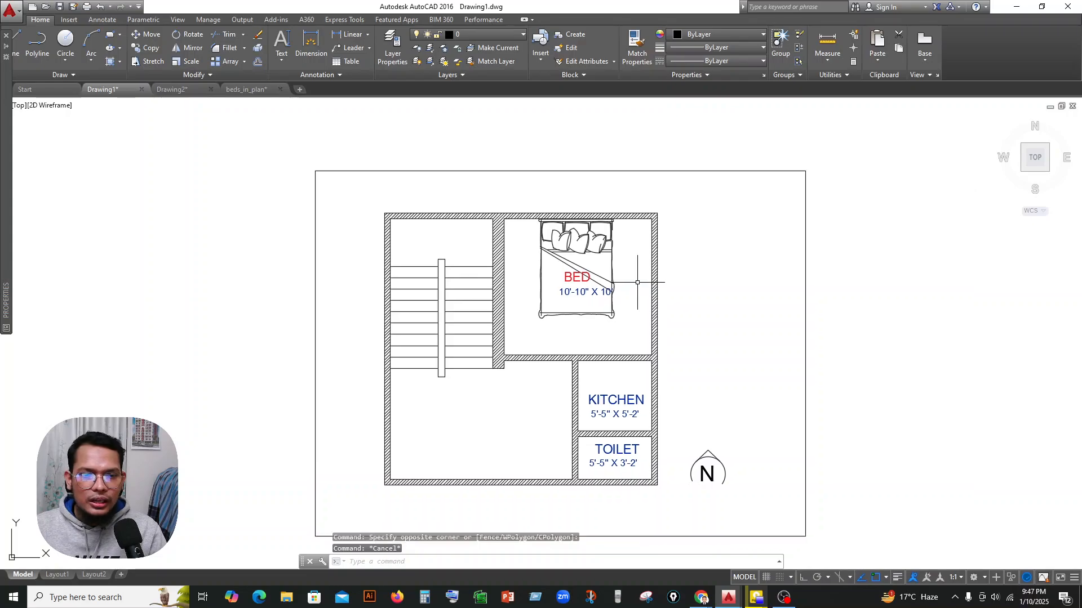
Start a new plot, center it on the sheet, and keep landscape orientation with the scale fit to paper.
text(P)
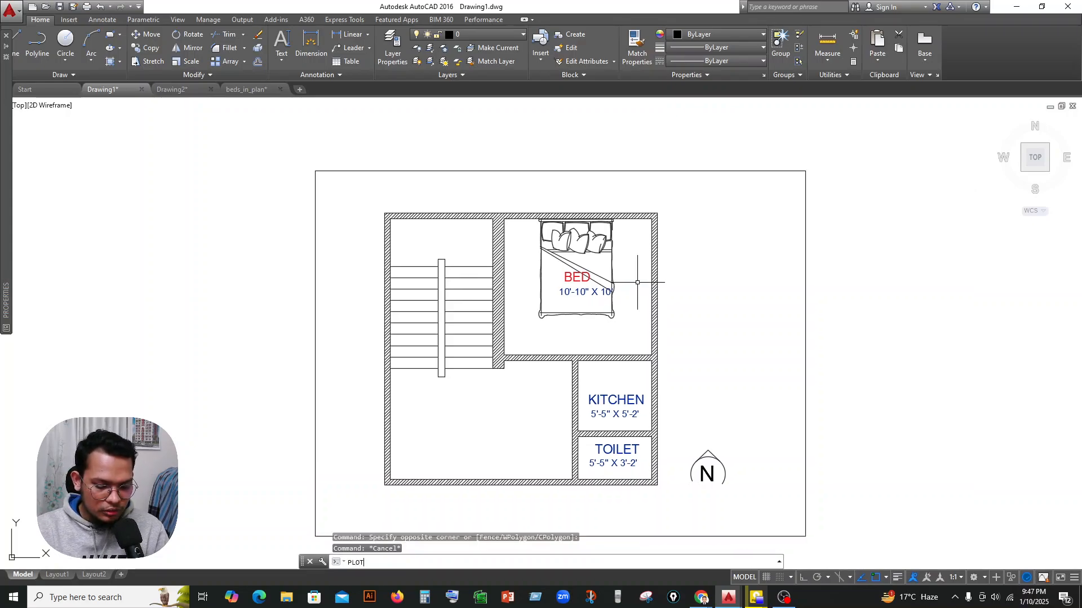
text(LOT)
key(Return)
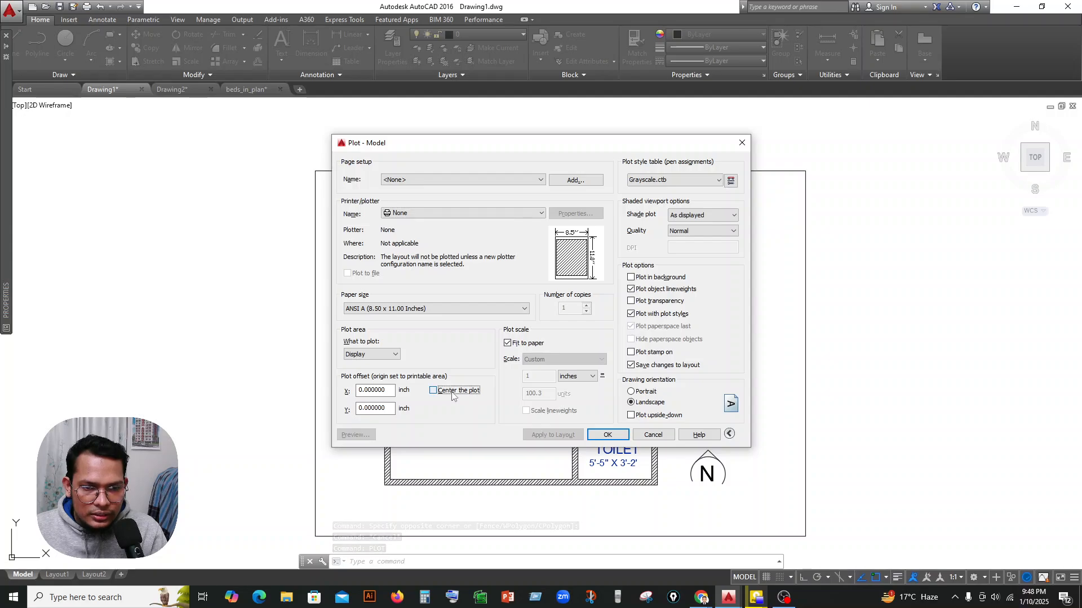
click(433, 391)
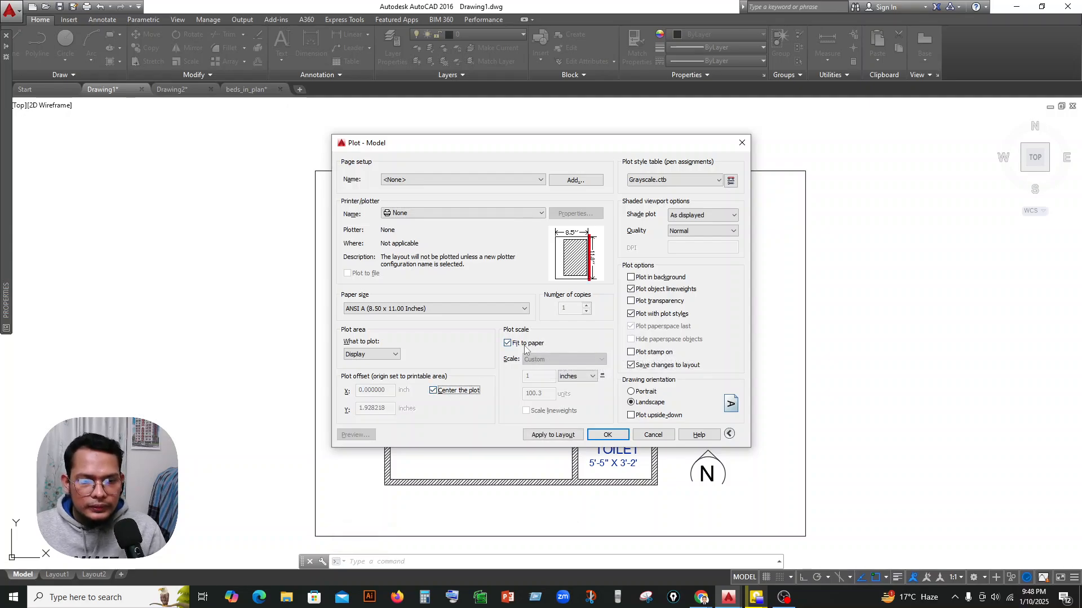
click(643, 392)
click(640, 404)
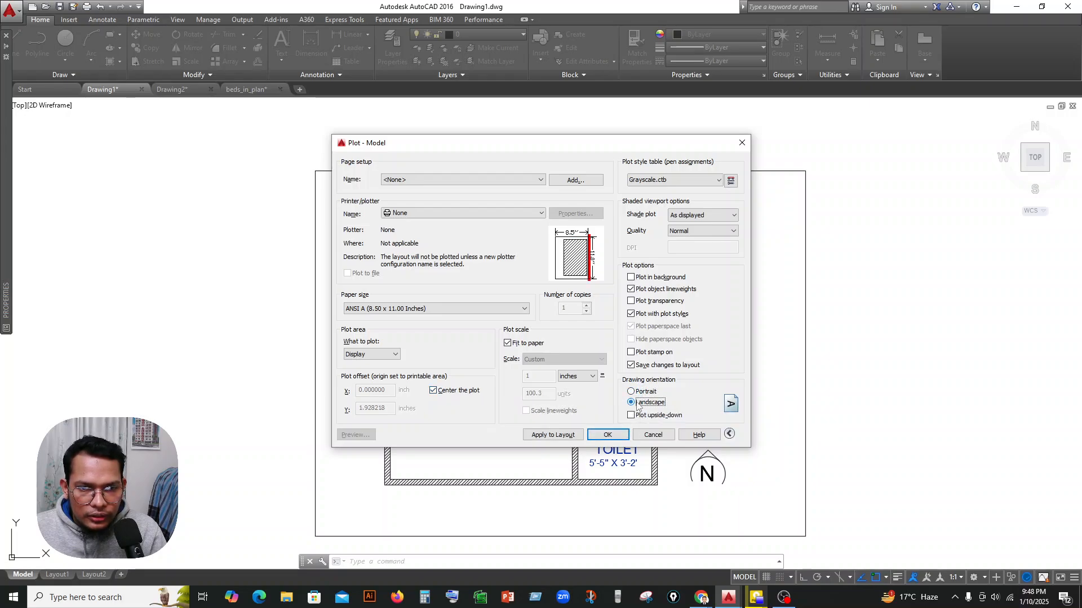
click(433, 389)
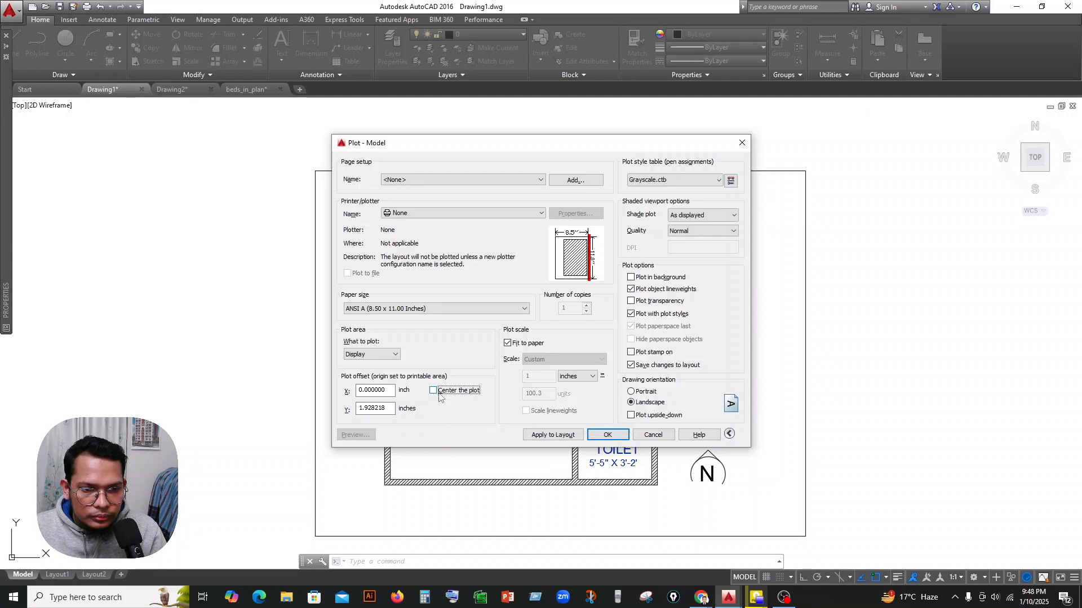
click(525, 345)
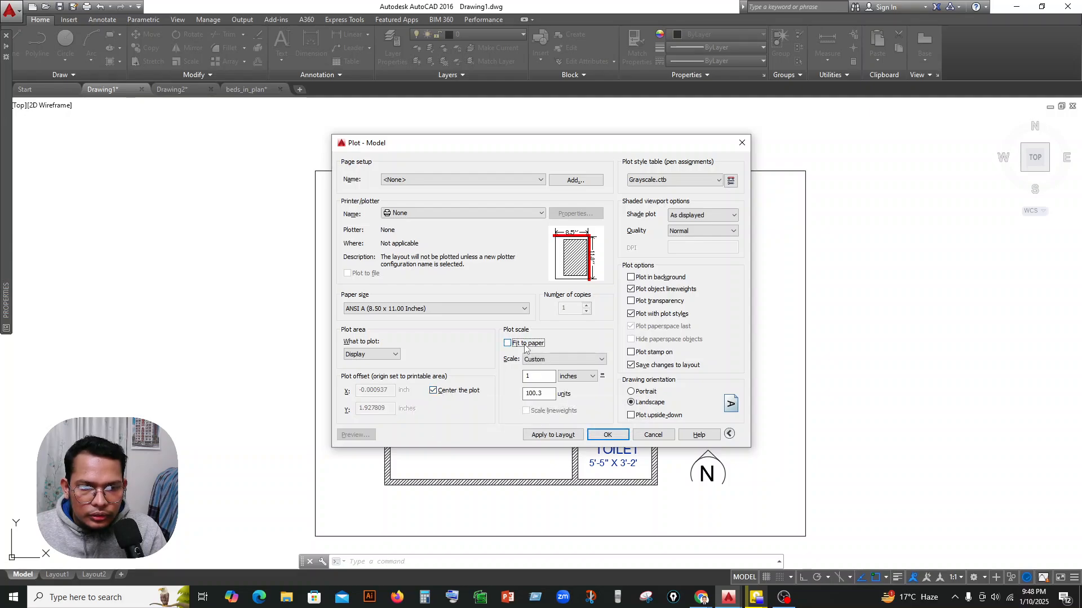
click(526, 346)
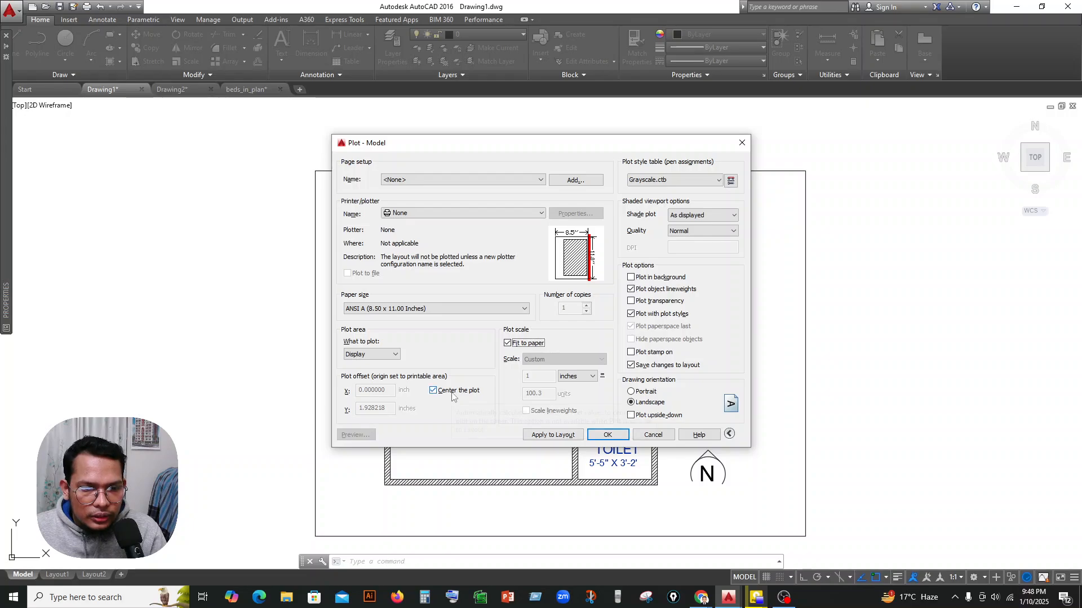
Set the plot area to a window spanning opposite corners of the outer frame around the floor plan.
click(393, 355)
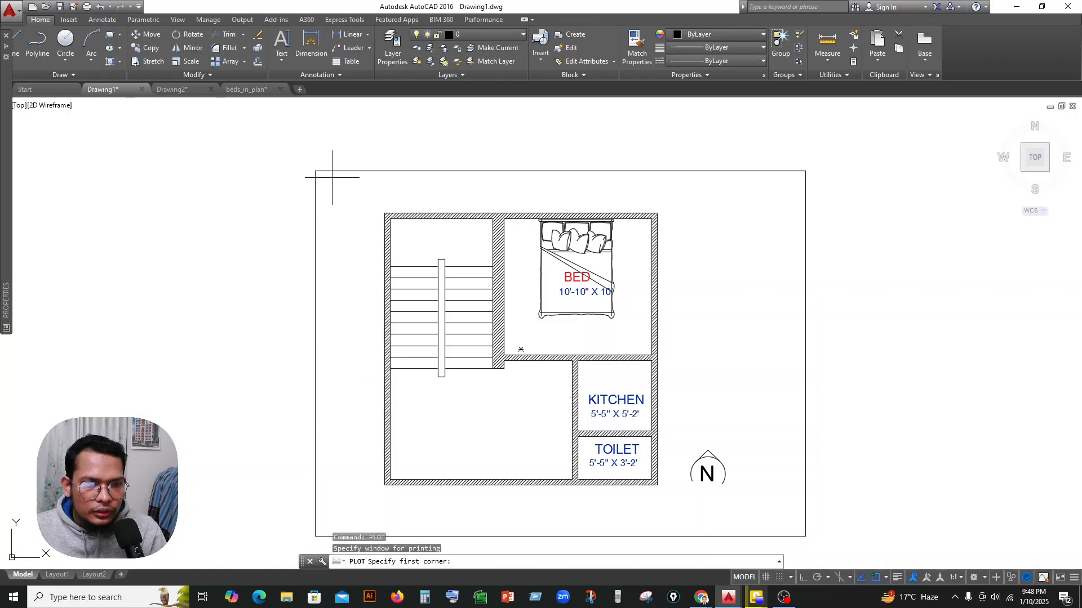
click(315, 171)
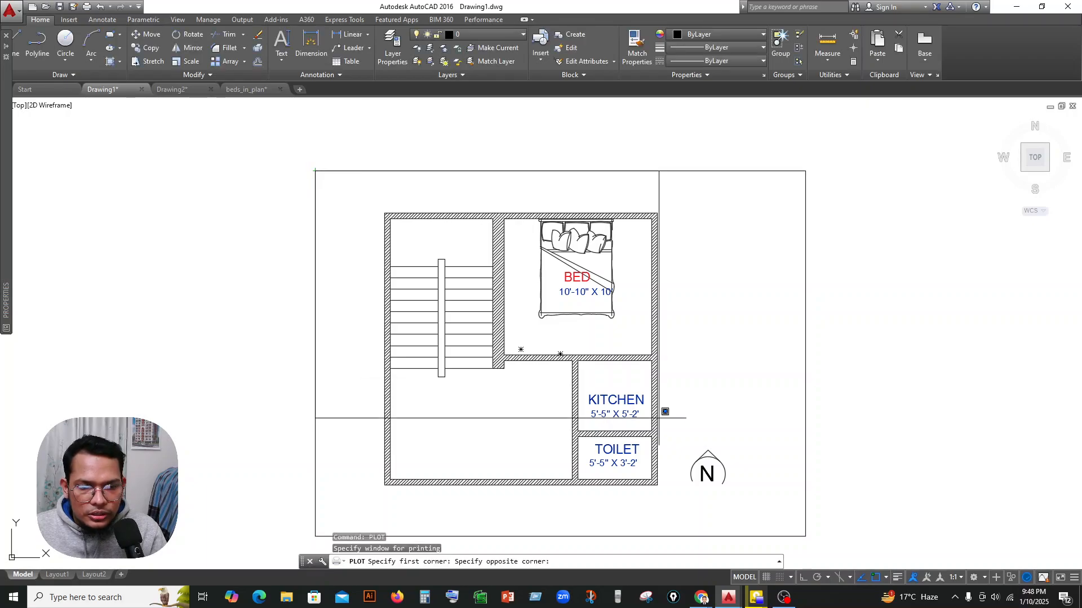
click(806, 537)
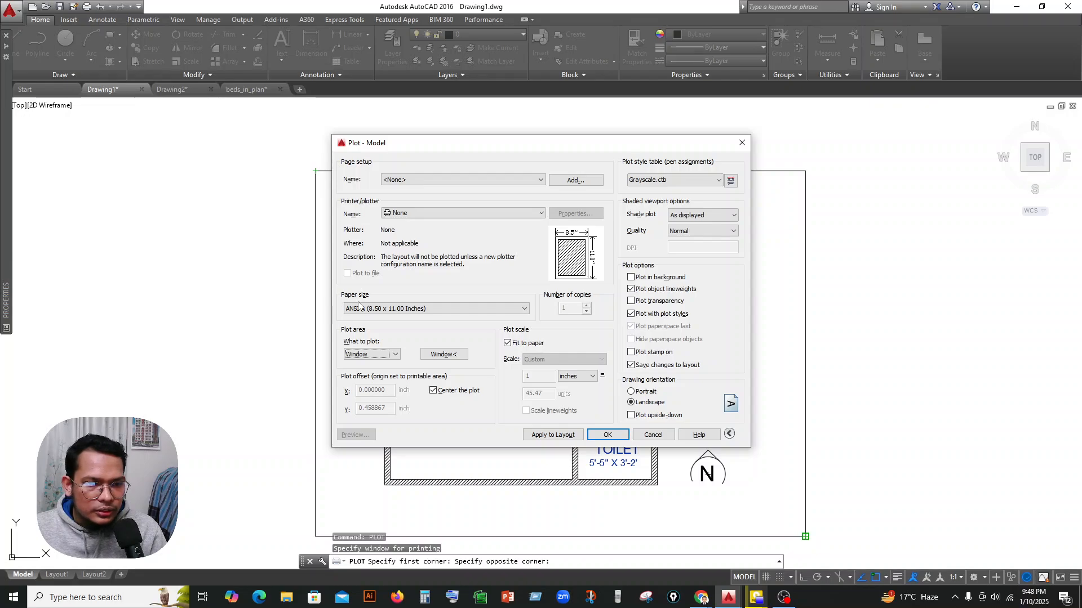
Set the plot's paper size to ISO A4 (297.00 x 210.00 MM).
click(373, 312)
scroll(397, 404, down, 10)
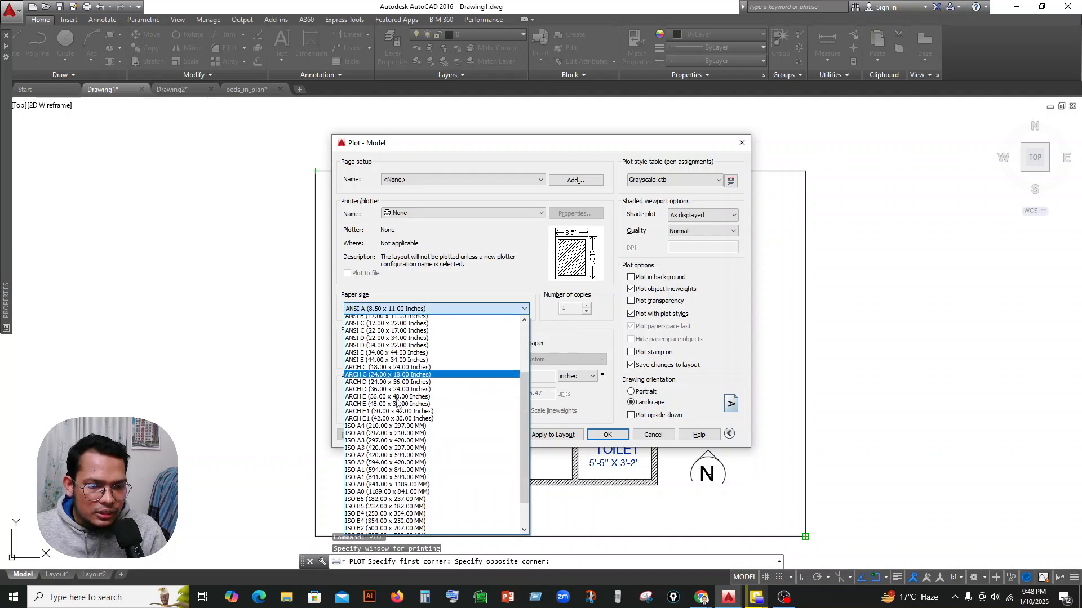
scroll(398, 405, up, 5)
scroll(397, 404, down, 5)
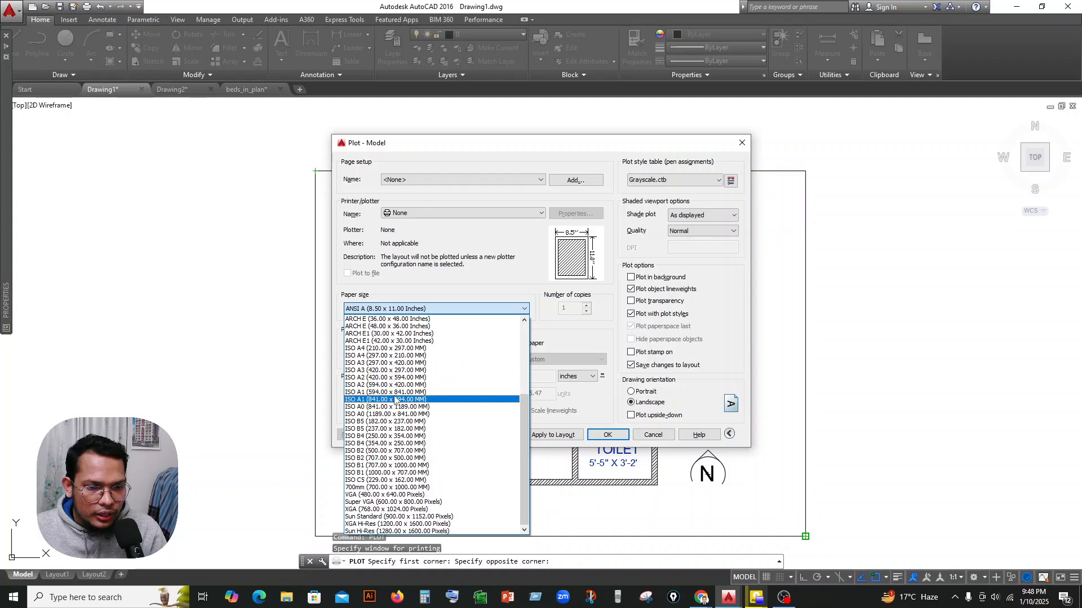
click(386, 356)
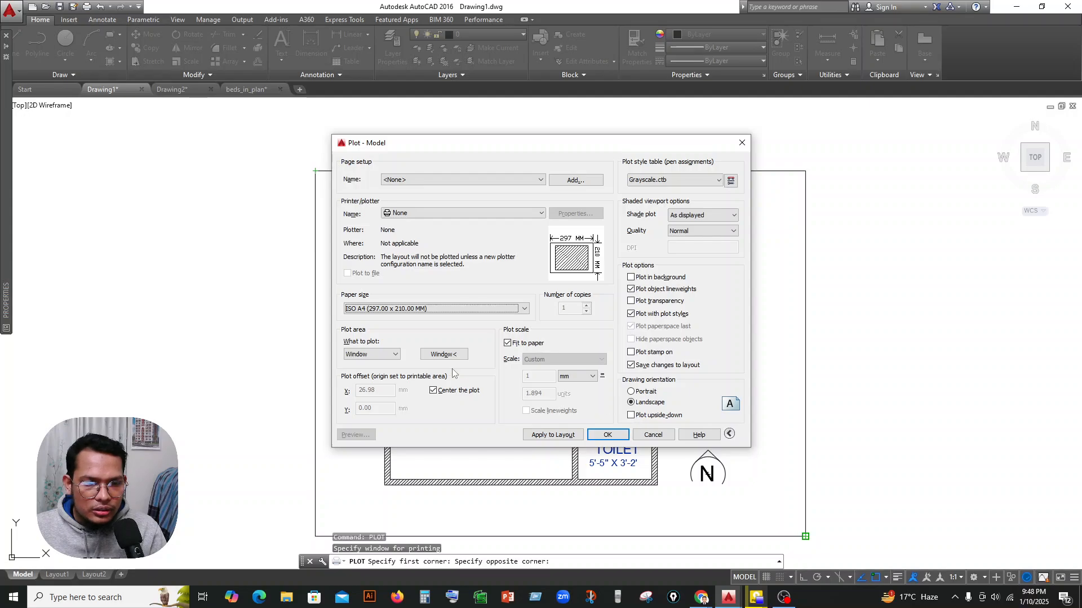
Try the portrait orientation, return to landscape, and apply the plot settings to the layout.
click(644, 393)
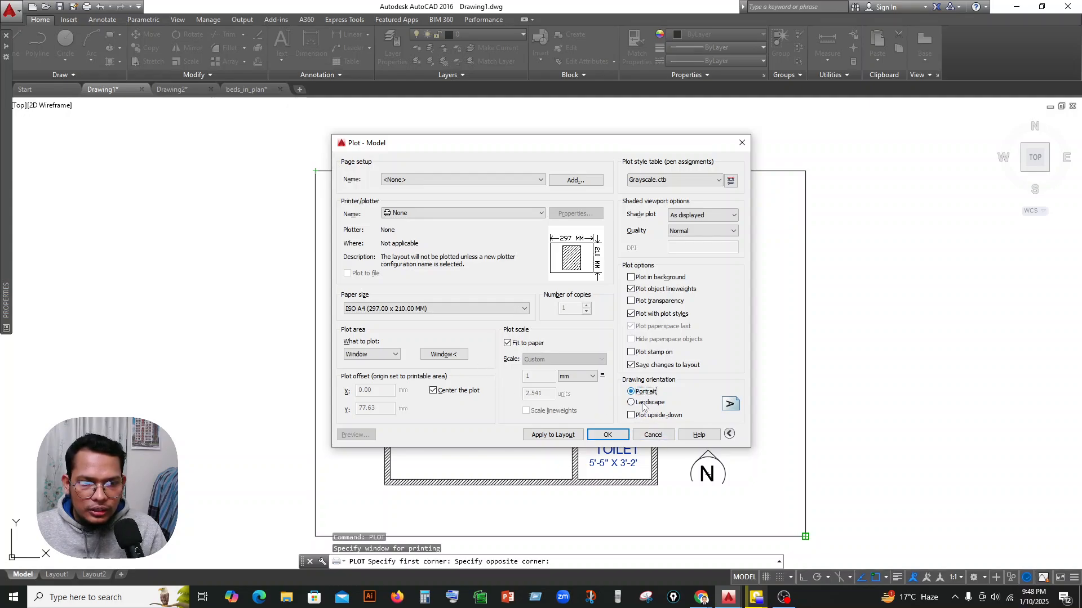
click(643, 403)
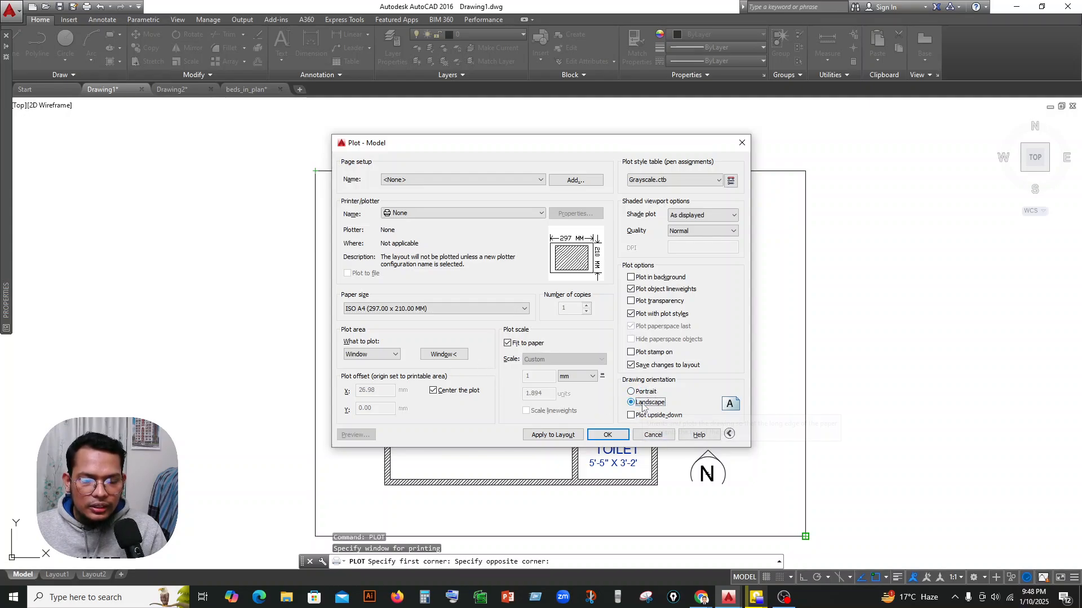
click(568, 440)
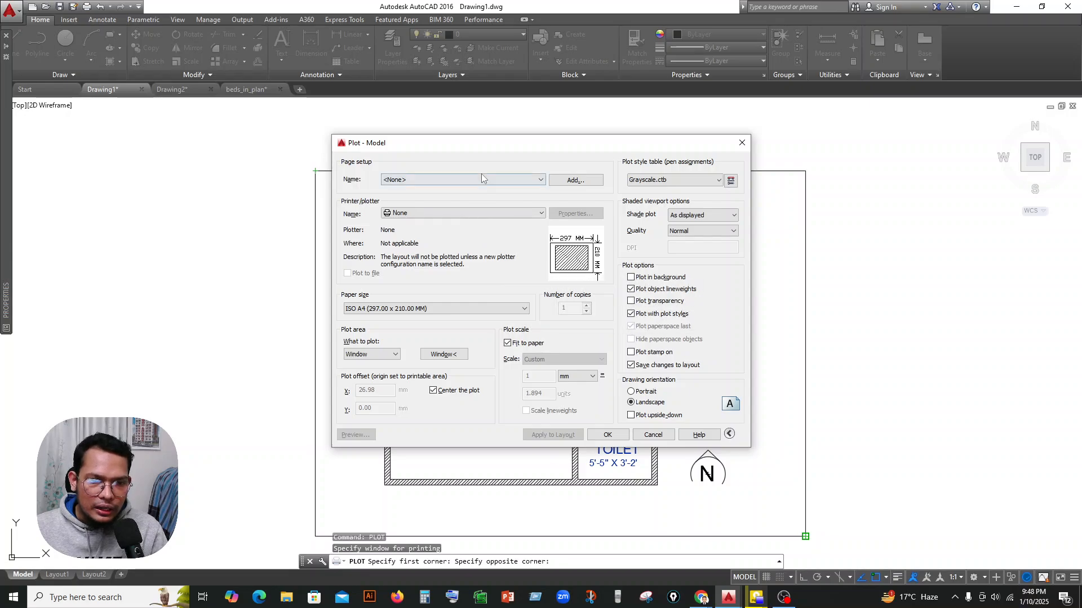
click(516, 180)
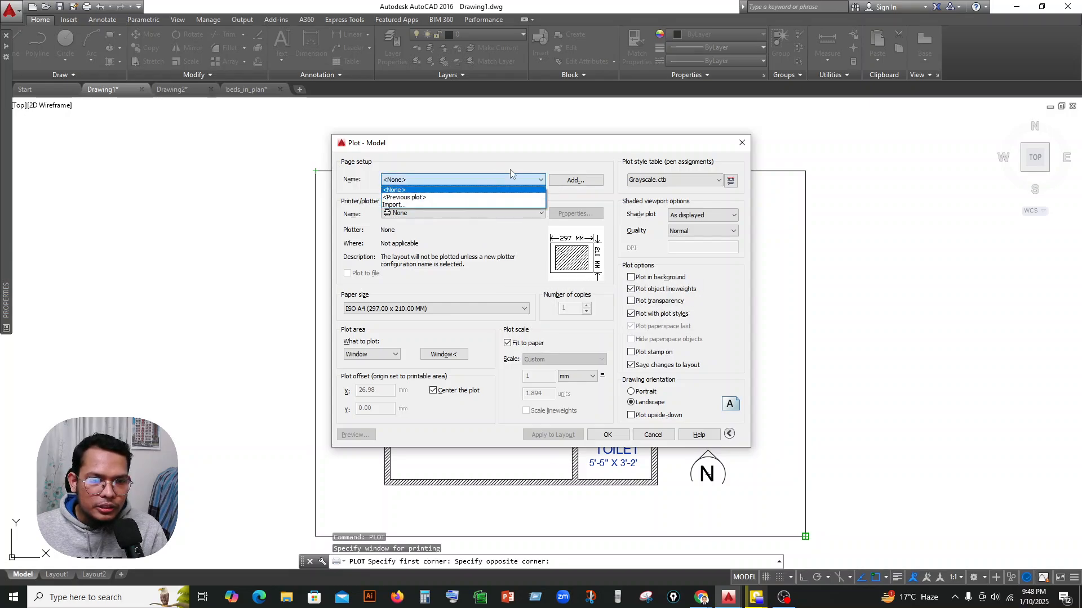
click(535, 156)
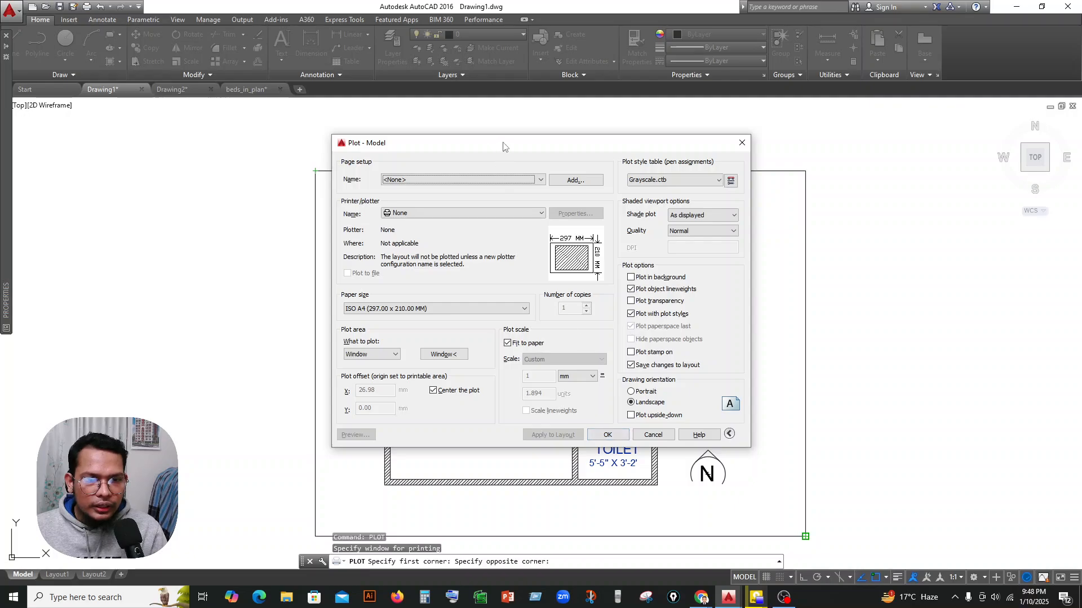
drag(502, 144, 590, 145)
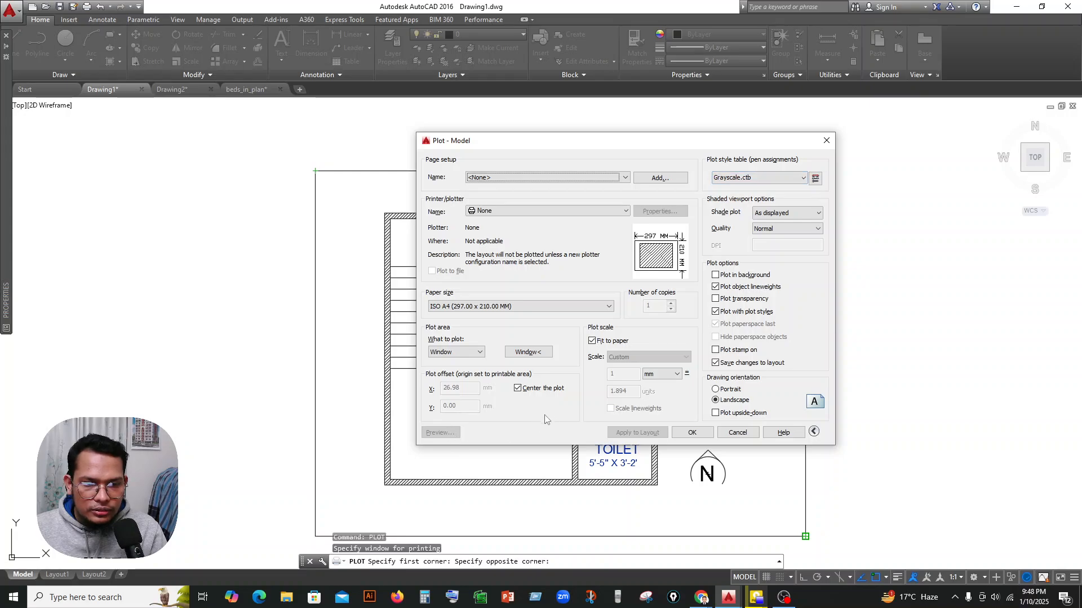
Try assigning the acad.ctb plot style table to all layouts.
click(769, 178)
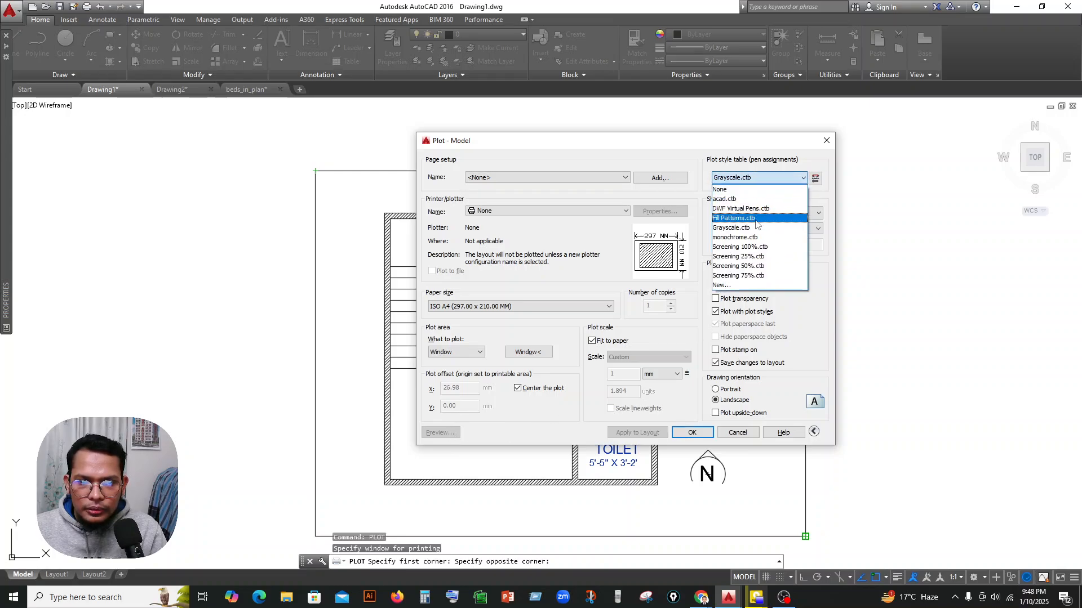
click(743, 194)
click(633, 320)
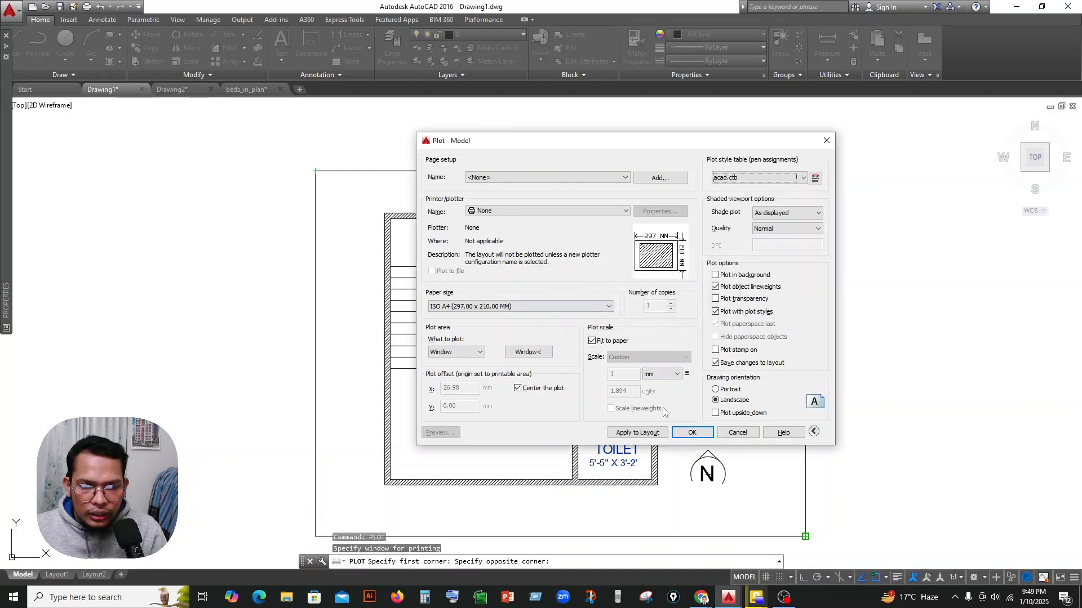
Reassign the Grayscale.ctb plot style table to all layouts and apply the plot settings to the layout.
click(755, 178)
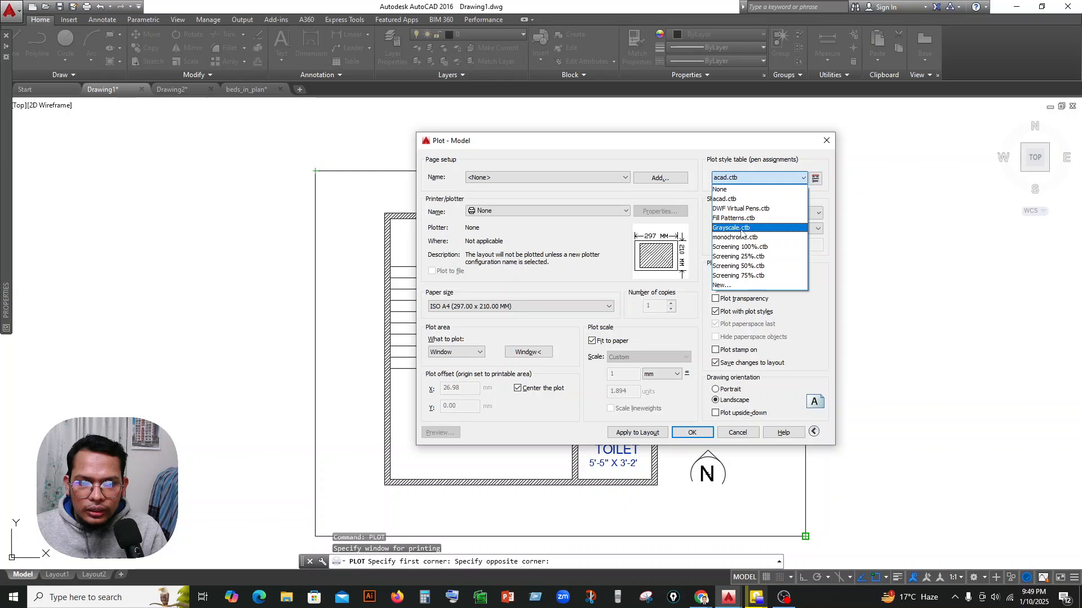
click(732, 232)
click(645, 320)
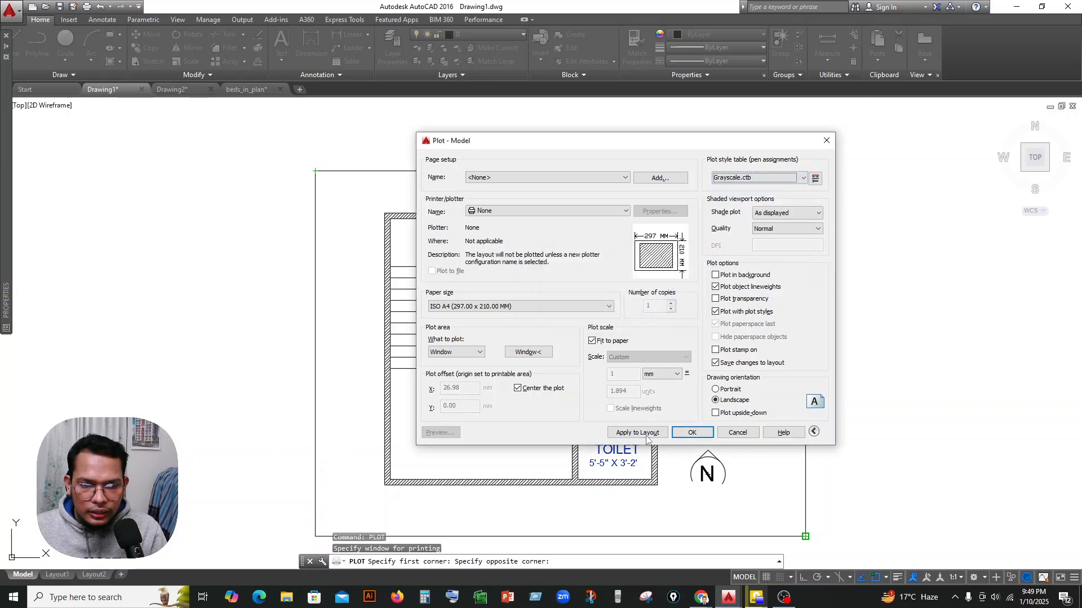
click(645, 433)
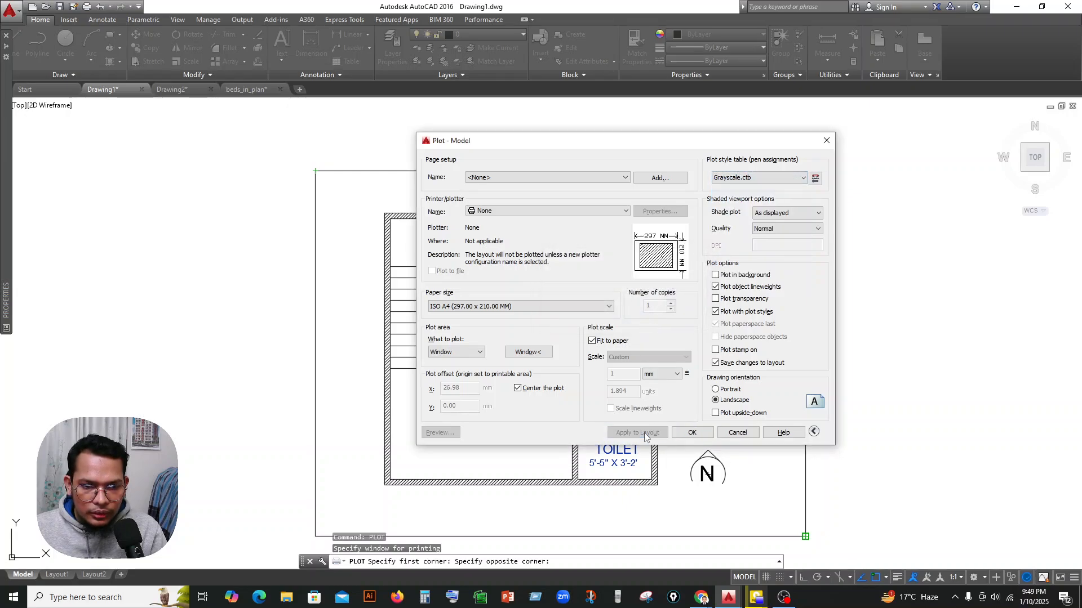
Set the plotter to DWG To PDF.pc3 and preview the plot with the grayscale style.
click(694, 435)
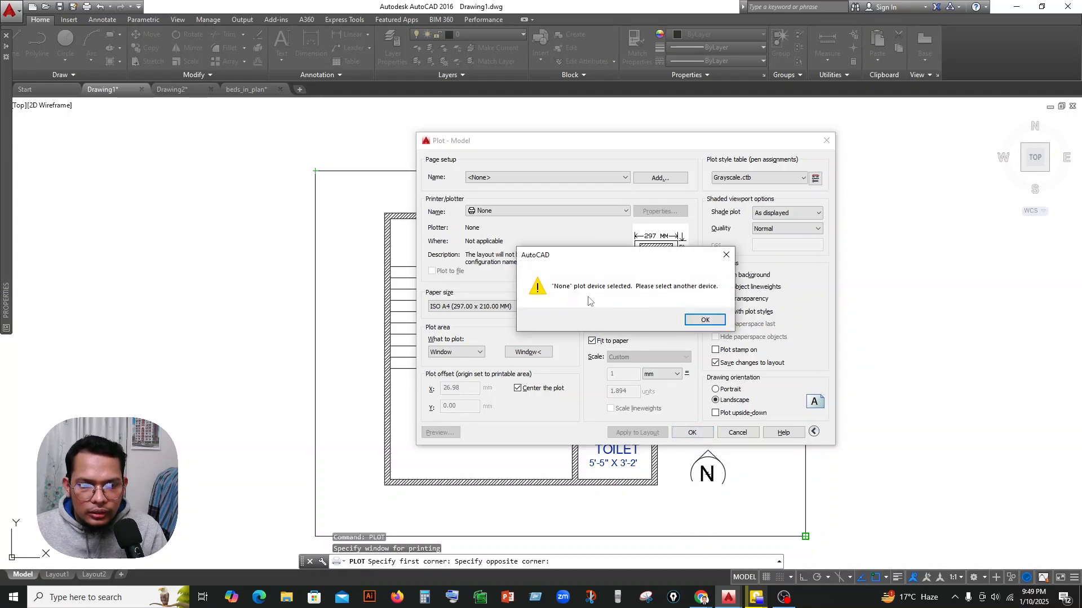
click(703, 320)
click(561, 212)
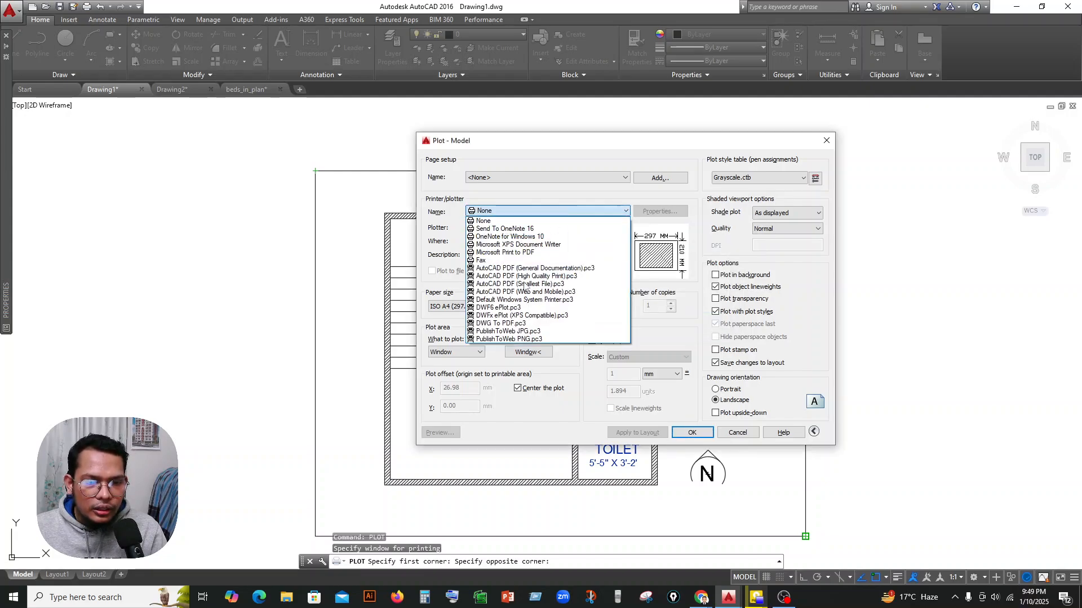
click(515, 325)
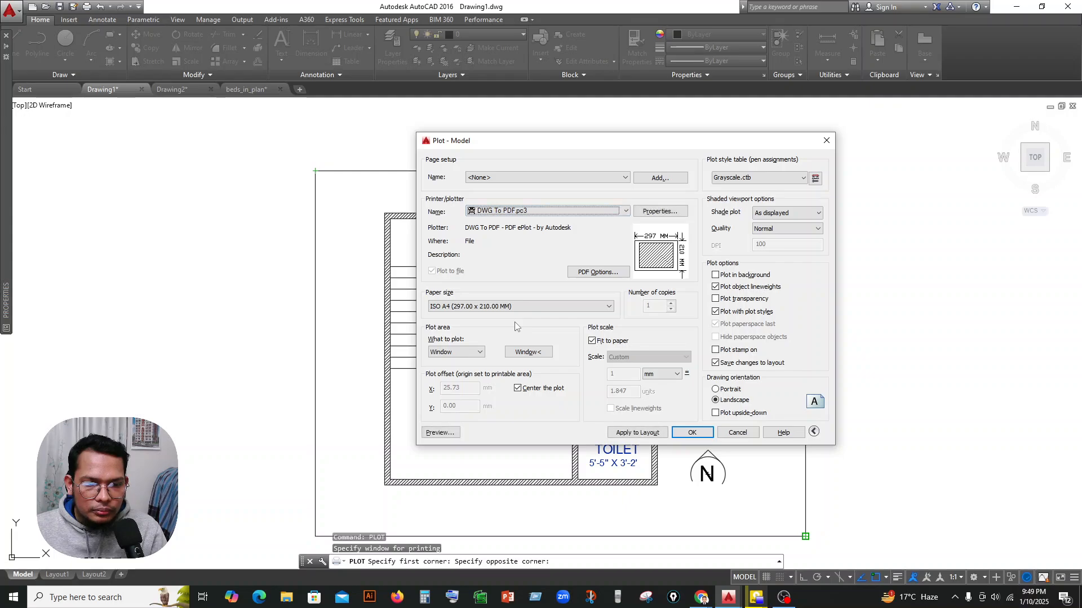
click(439, 433)
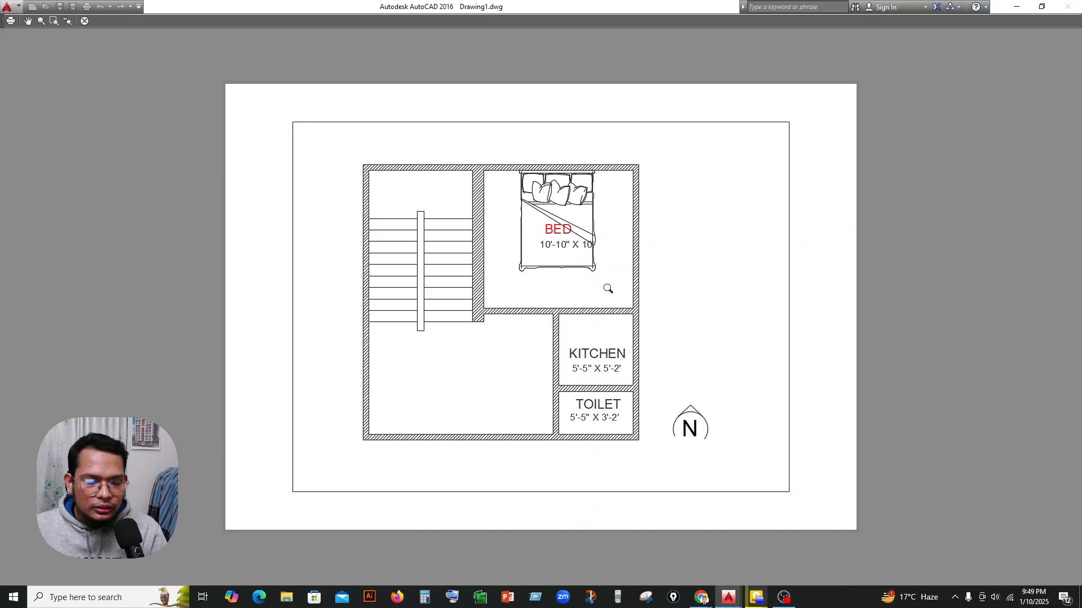
key(Escape)
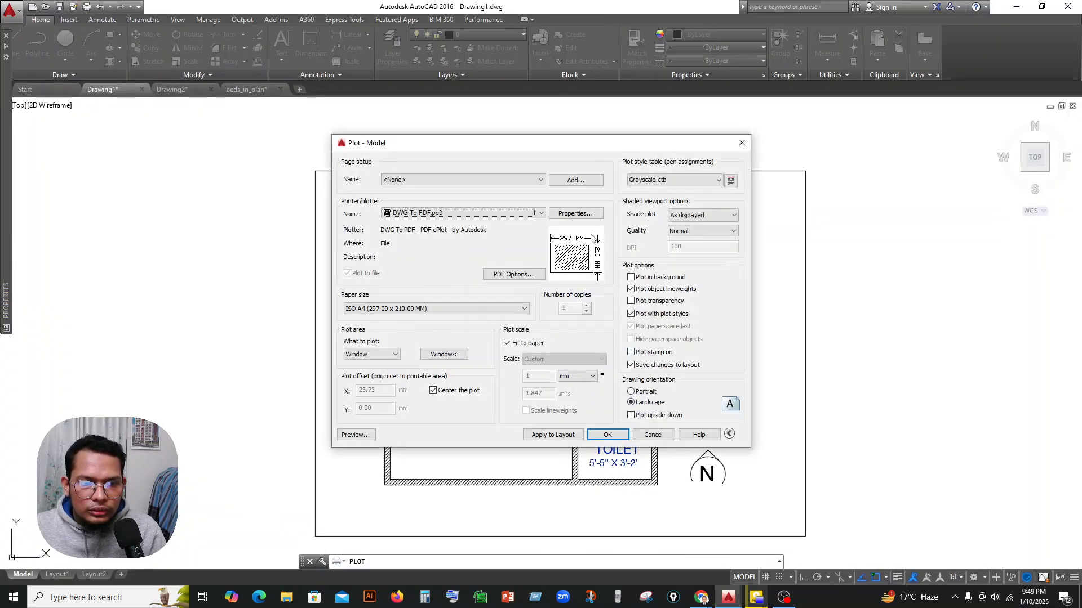
Plot the plan to FDGDFGDFG.pdf in the Downloads folder, look over the PDF, and return to the drawing.
click(605, 433)
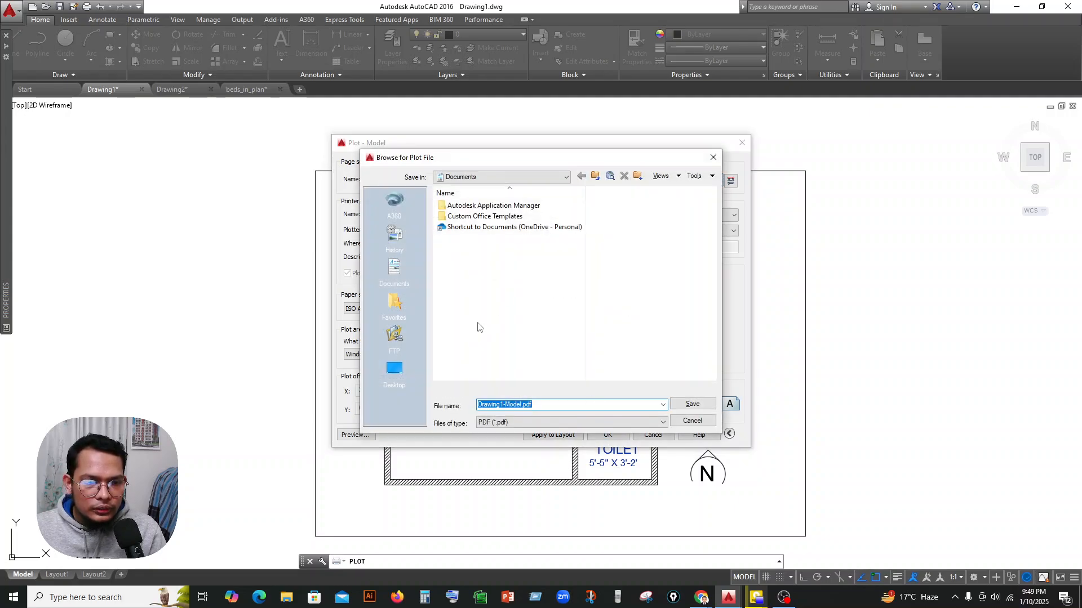
click(395, 370)
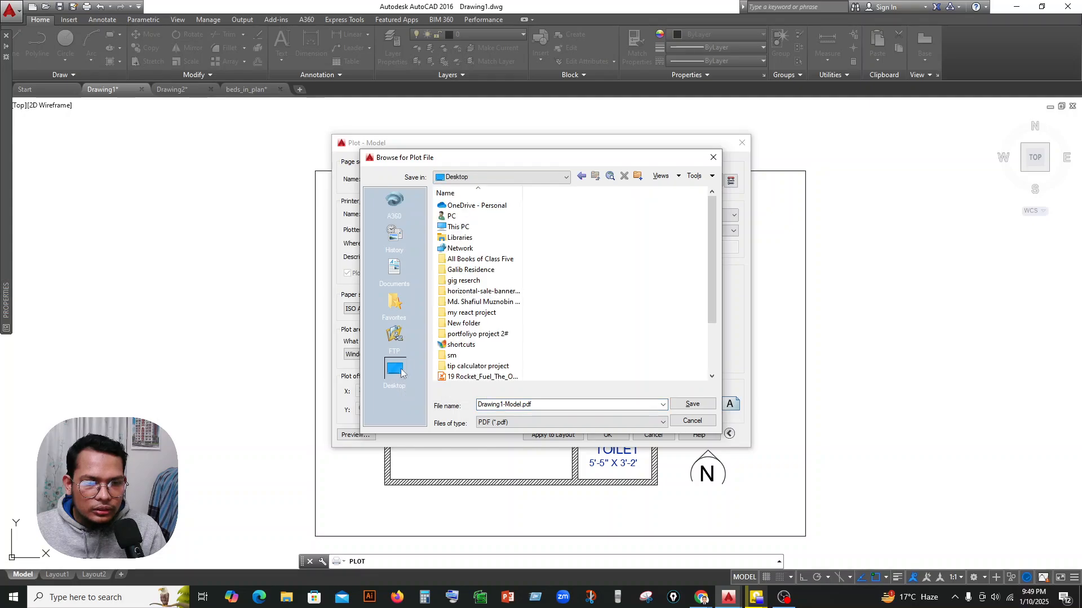
double_click(466, 228)
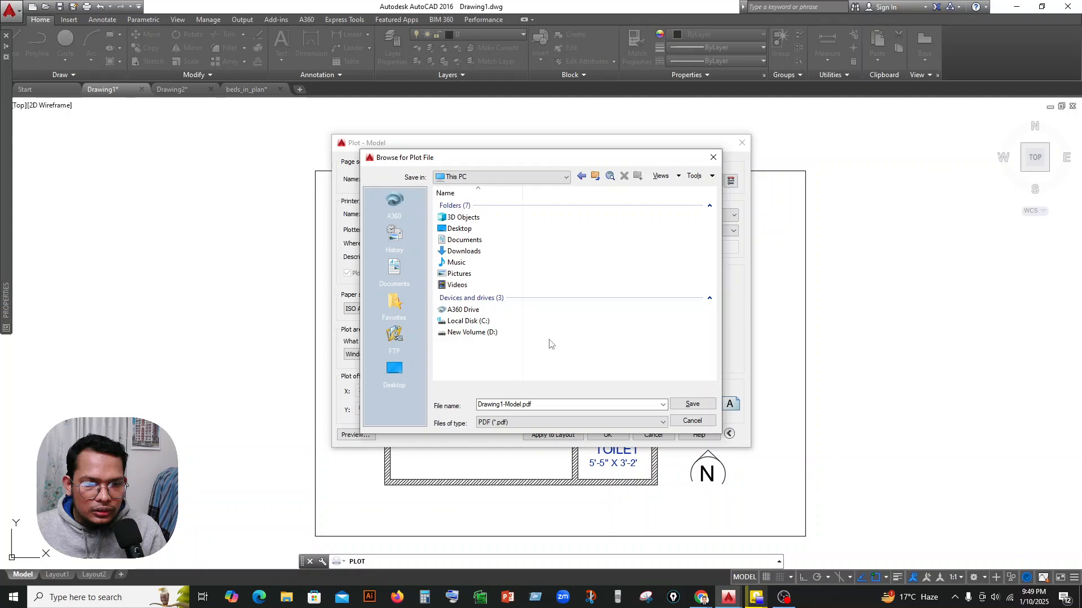
double_click(466, 251)
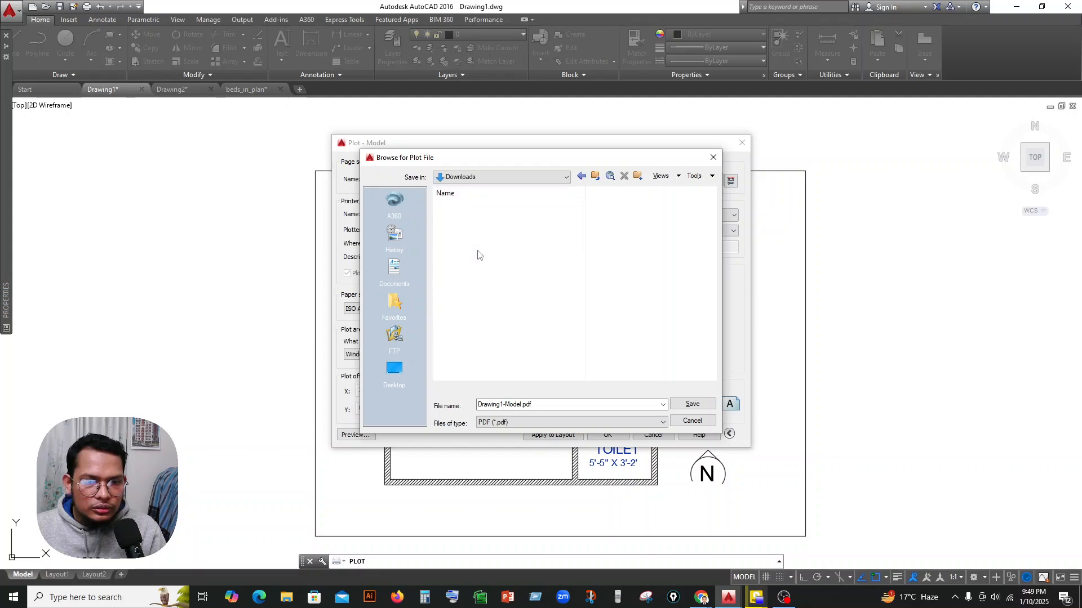
key(f)
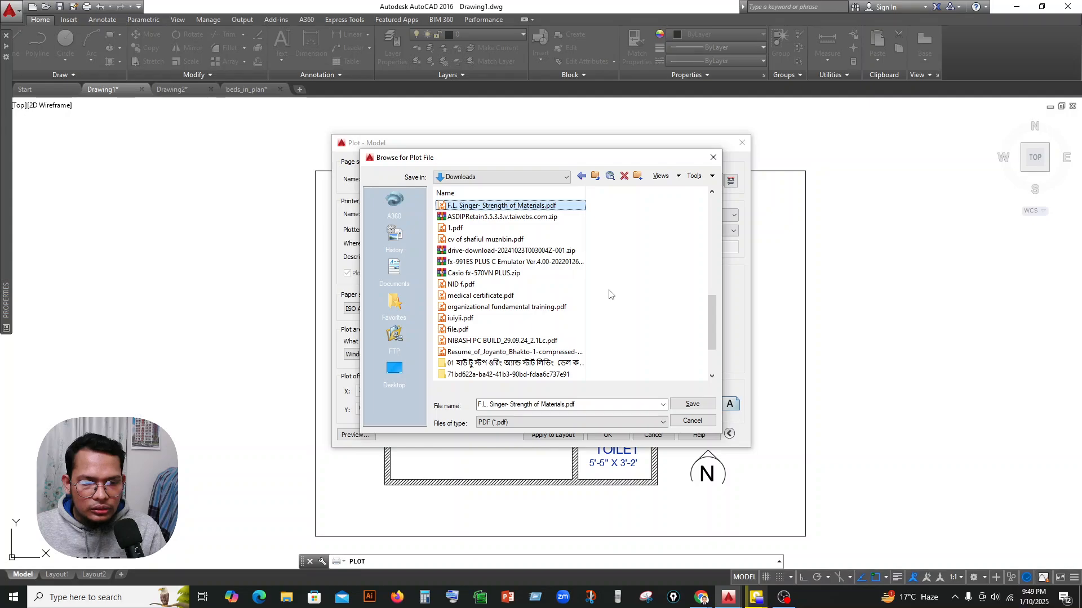
key(Tab)
text(FDGDFGDF)
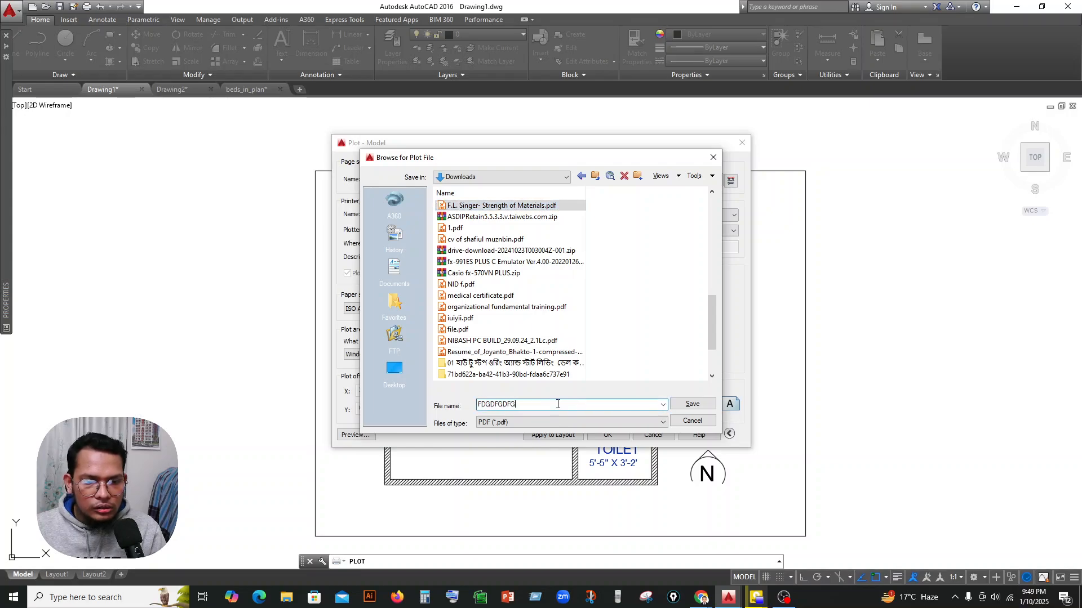
key(Return)
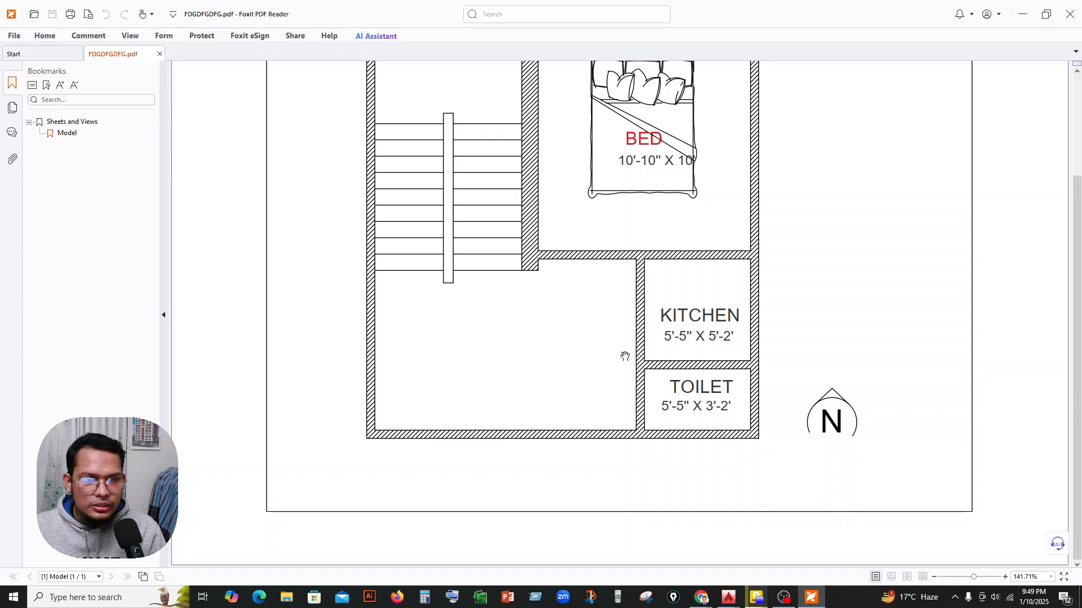
scroll(626, 357, up, 5)
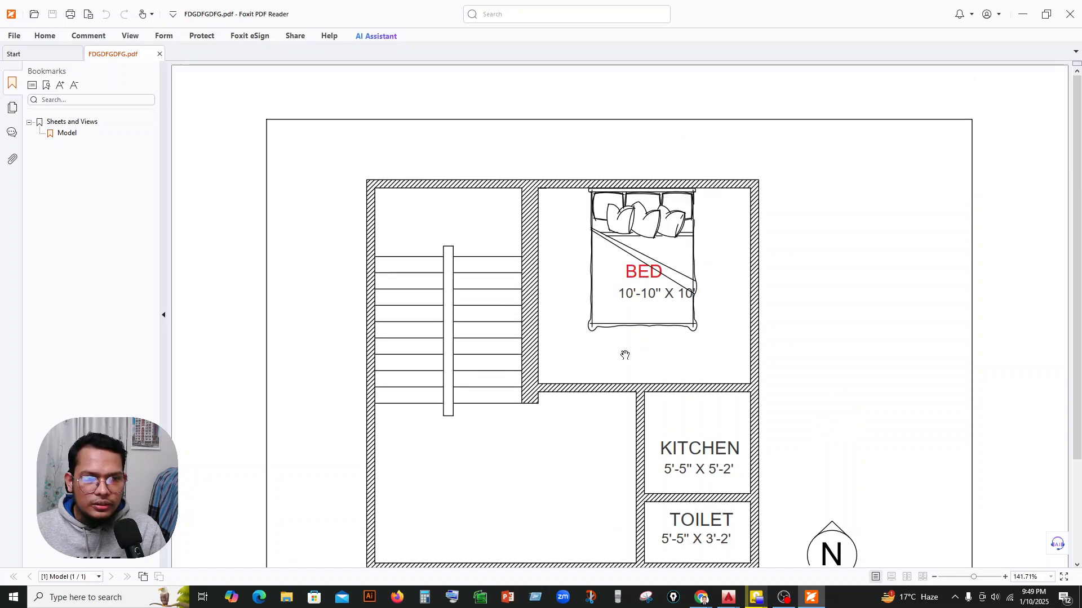
click(1023, 14)
Reopen the plot settings, view the Grayscale.ctb plot style table's properties without changing them, and preview the plot.
text(P)
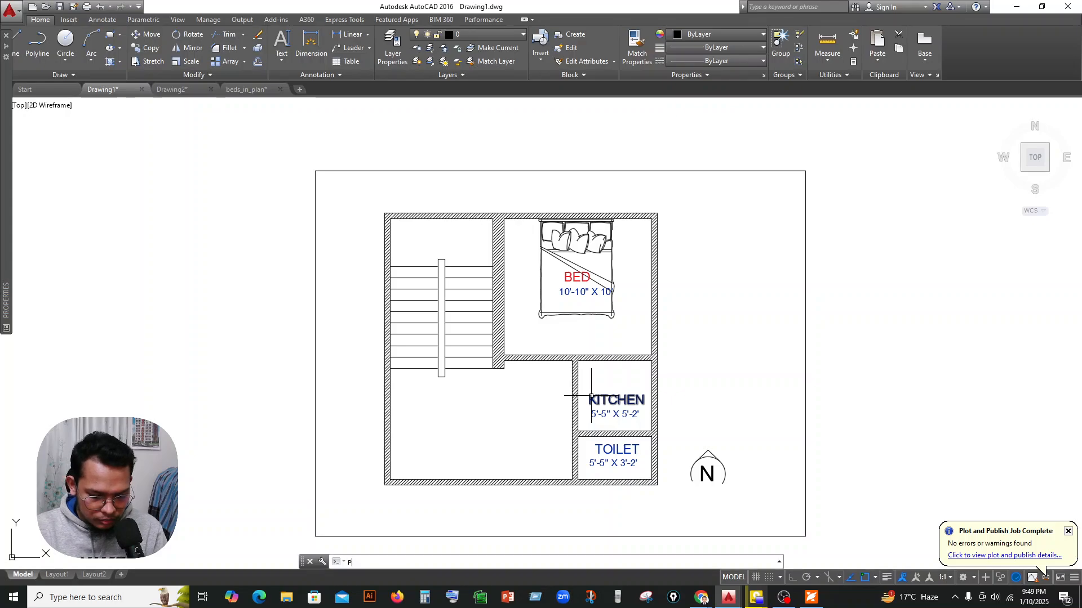
text(LOT)
key(Return)
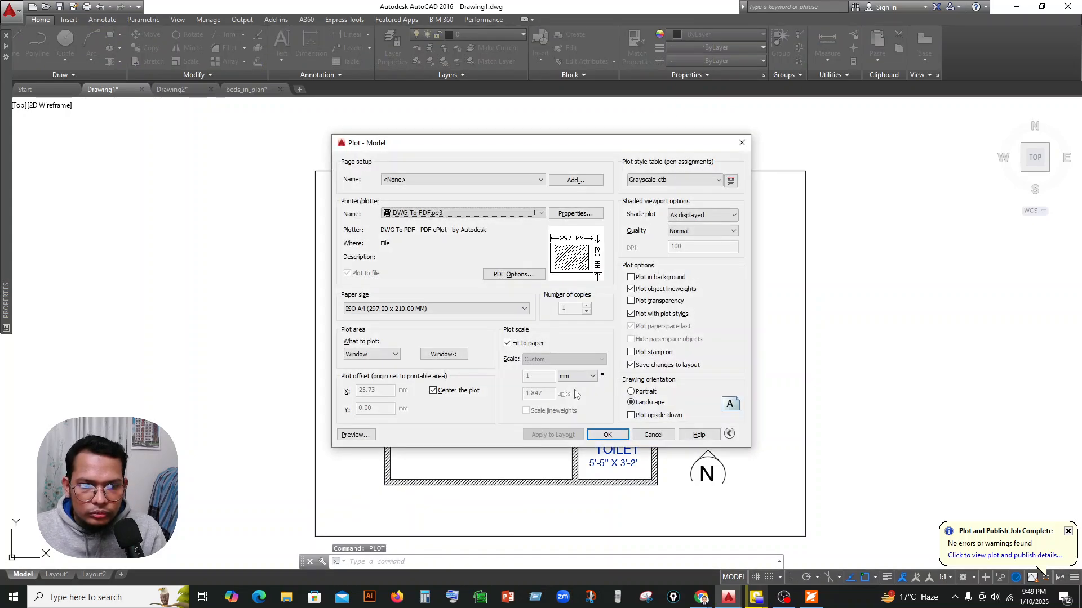
click(731, 180)
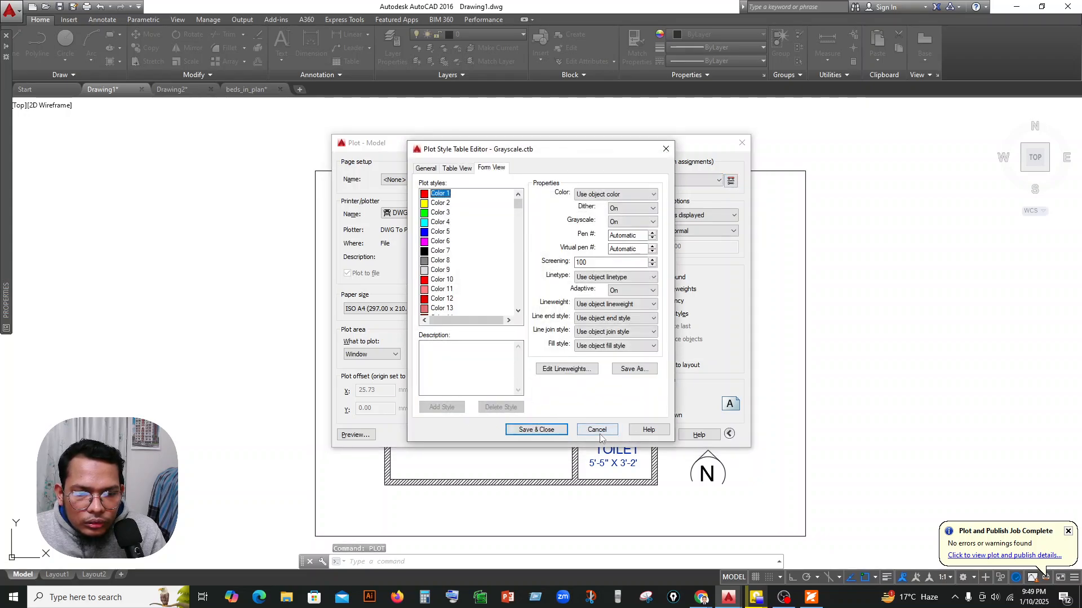
click(593, 432)
click(355, 435)
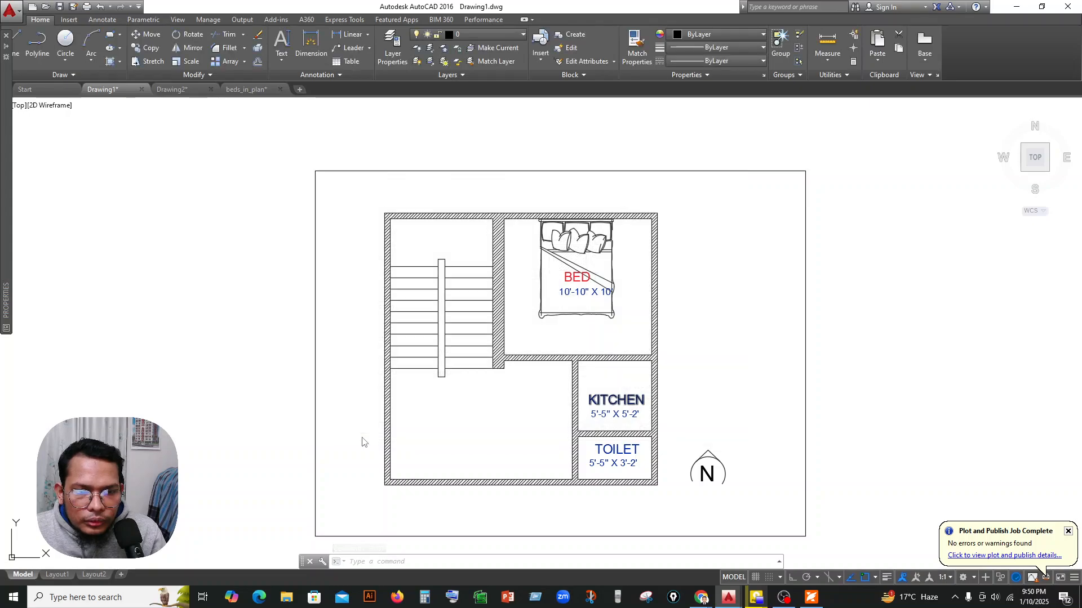
key(Escape)
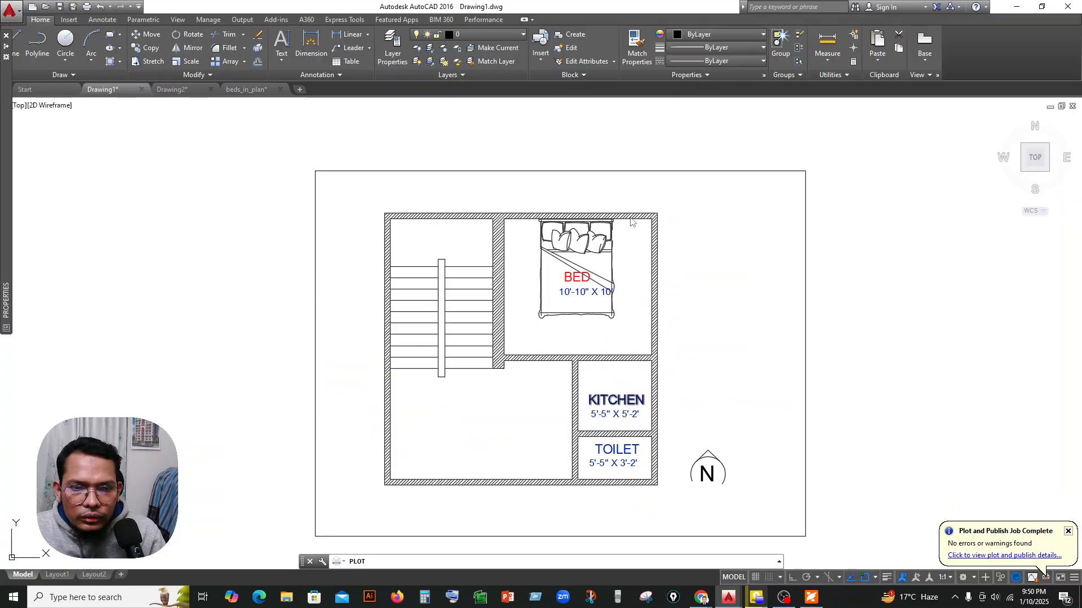
Try assigning the monochrome.ctb plot style table to all layouts and preview the plot.
click(707, 178)
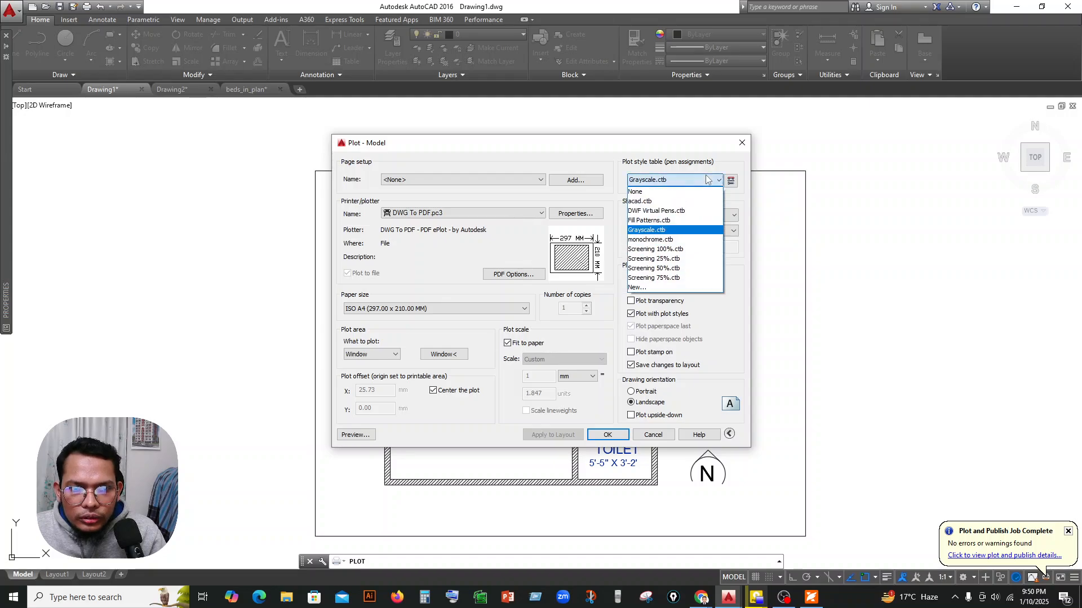
click(679, 240)
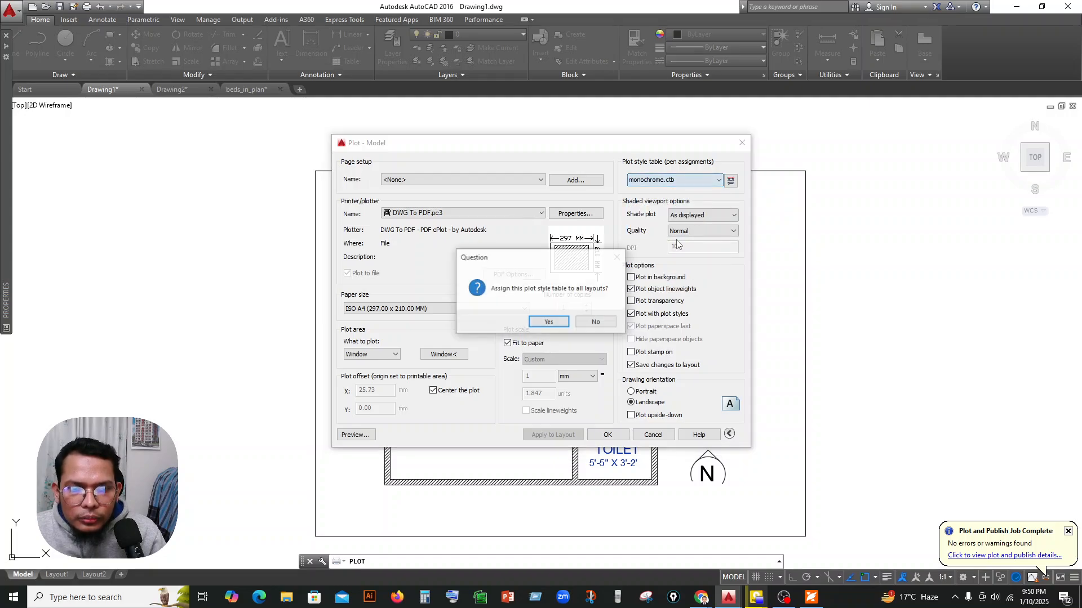
click(548, 322)
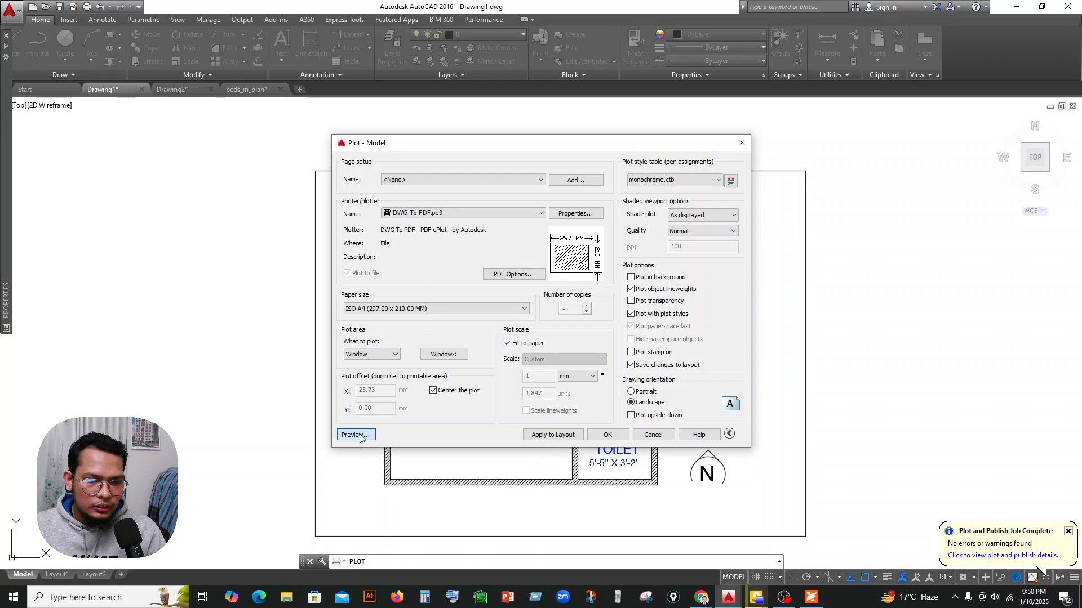
click(355, 434)
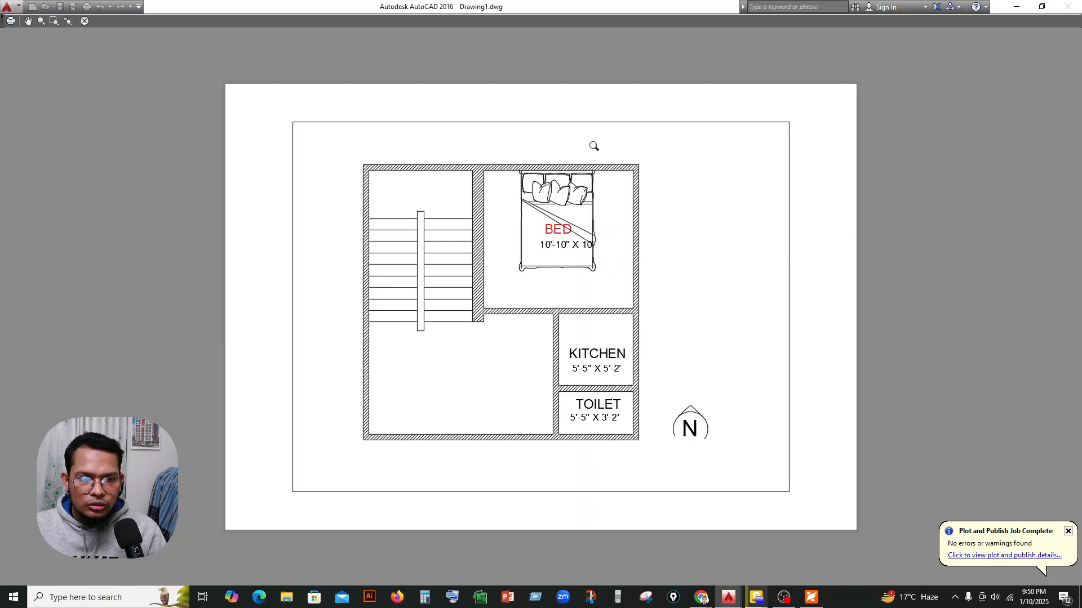
key(Escape)
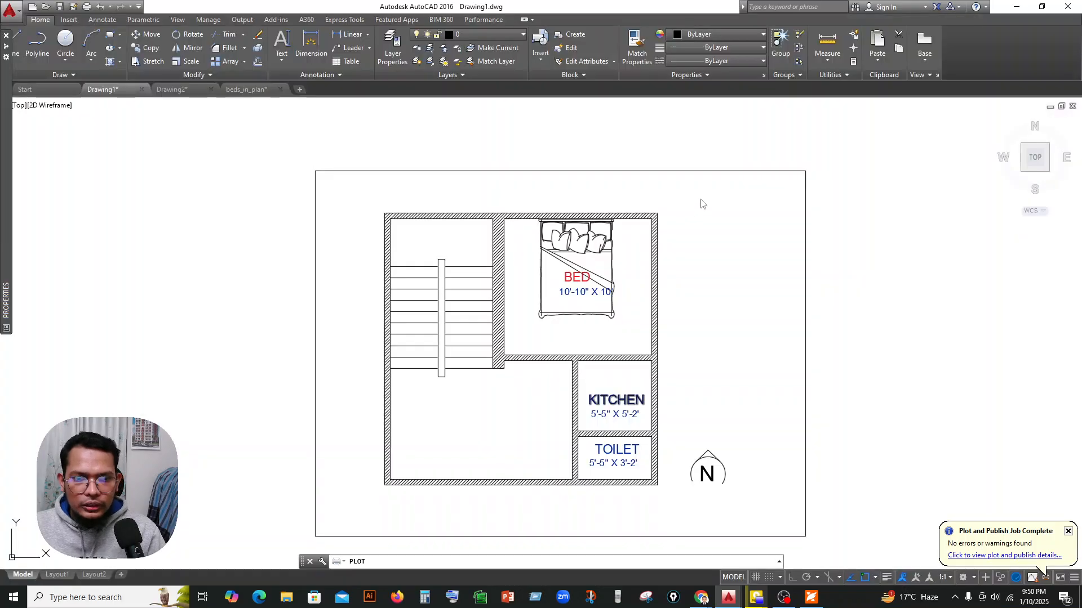
Assign the acad.ctb plot style table to all layouts and plot the plan to RTERTGTG.pdf in the Downloads folder.
click(695, 181)
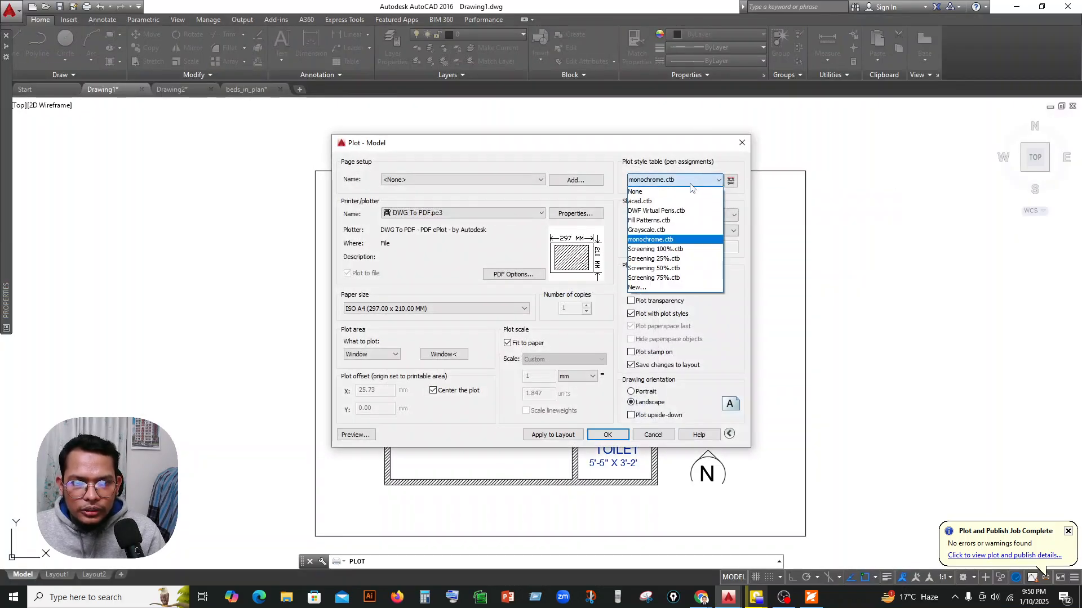
click(672, 202)
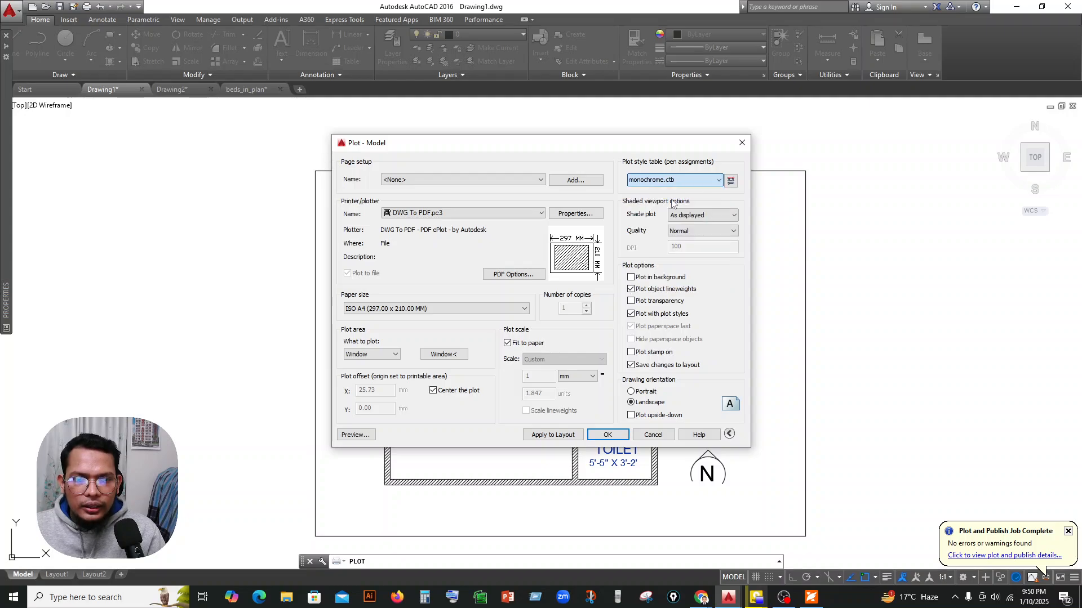
click(550, 321)
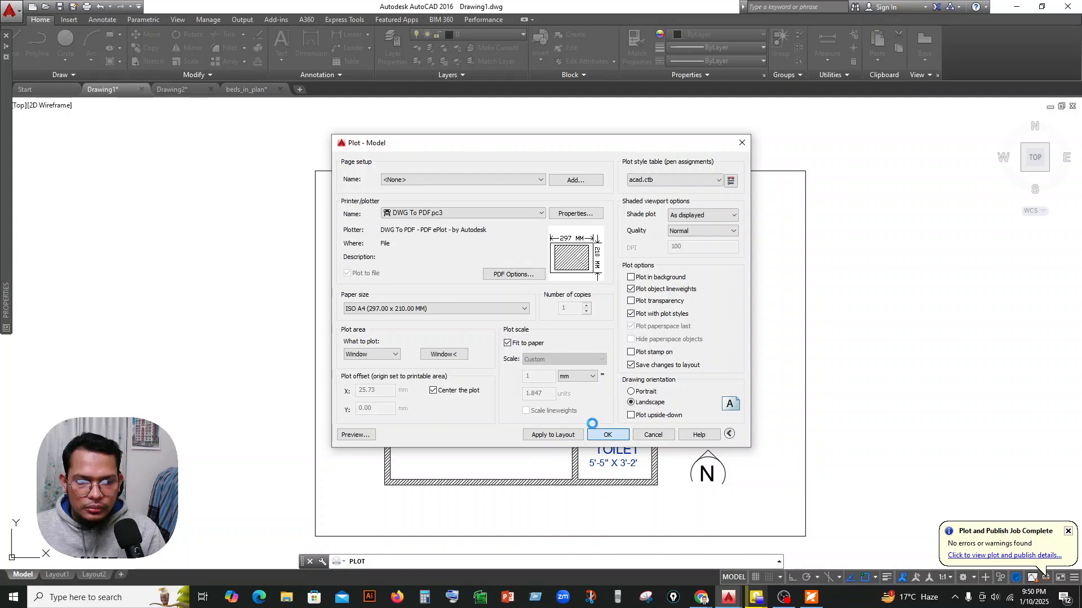
click(595, 433)
text(HFGHFGH)
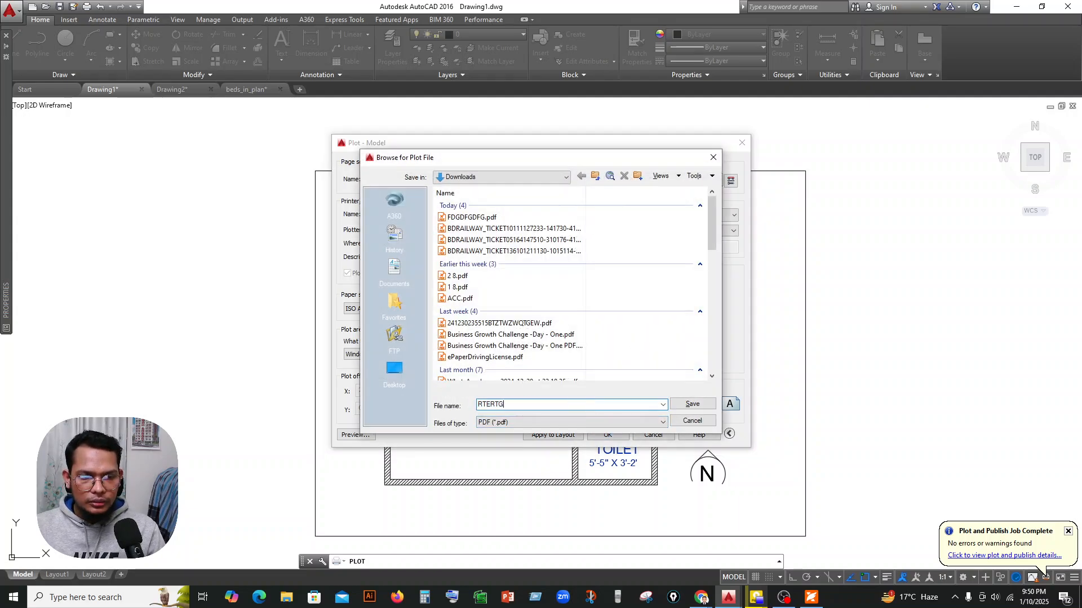
key(Return)
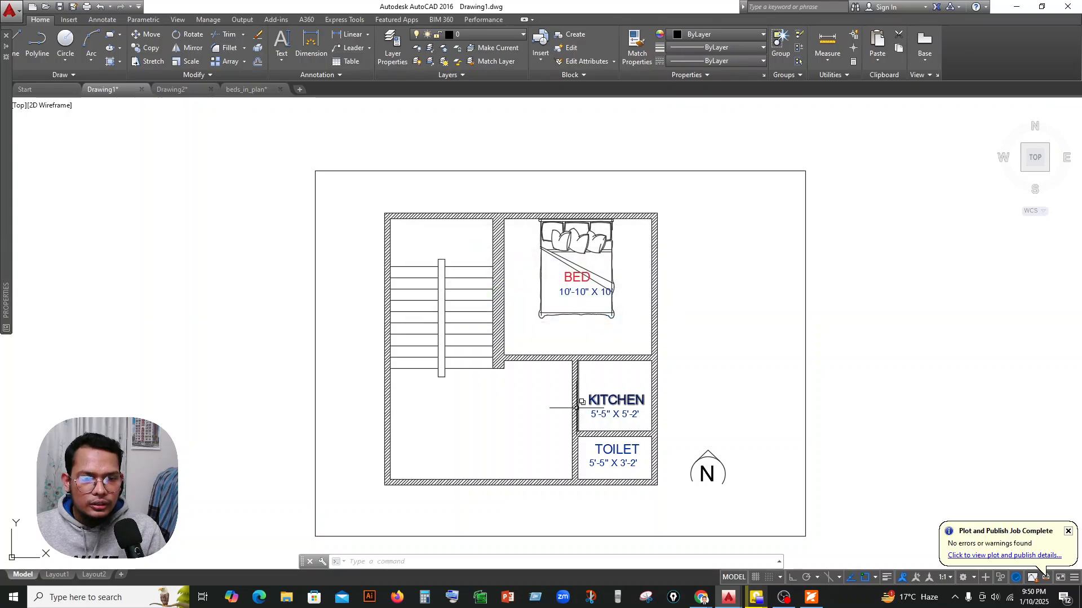
Look over the color PDF of the floor plan and close the PDF reader with all its open documents.
scroll(619, 383, down, 3)
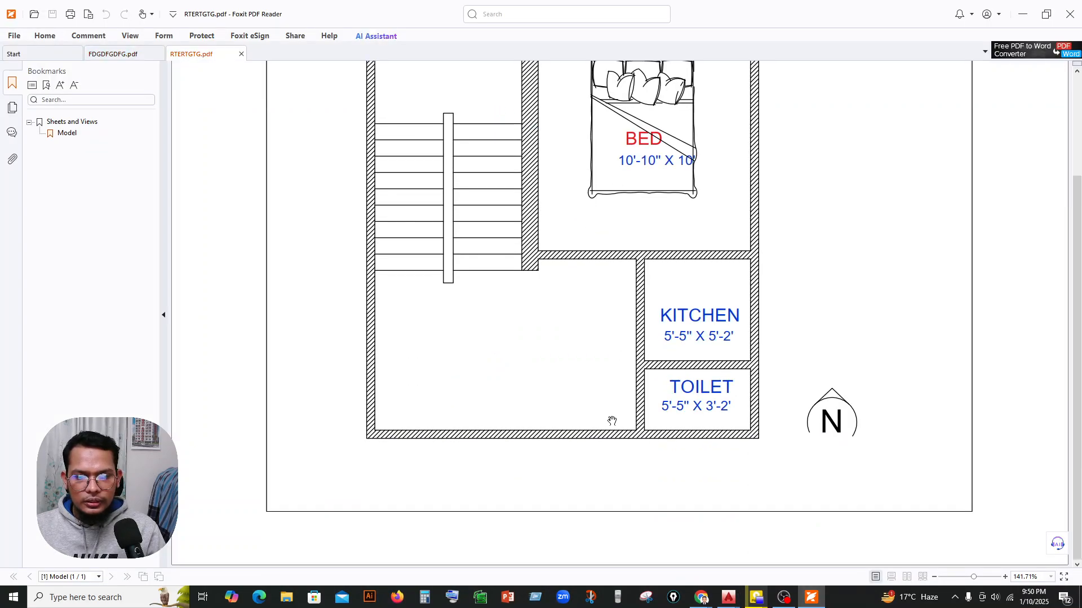
scroll(610, 414, up, 3)
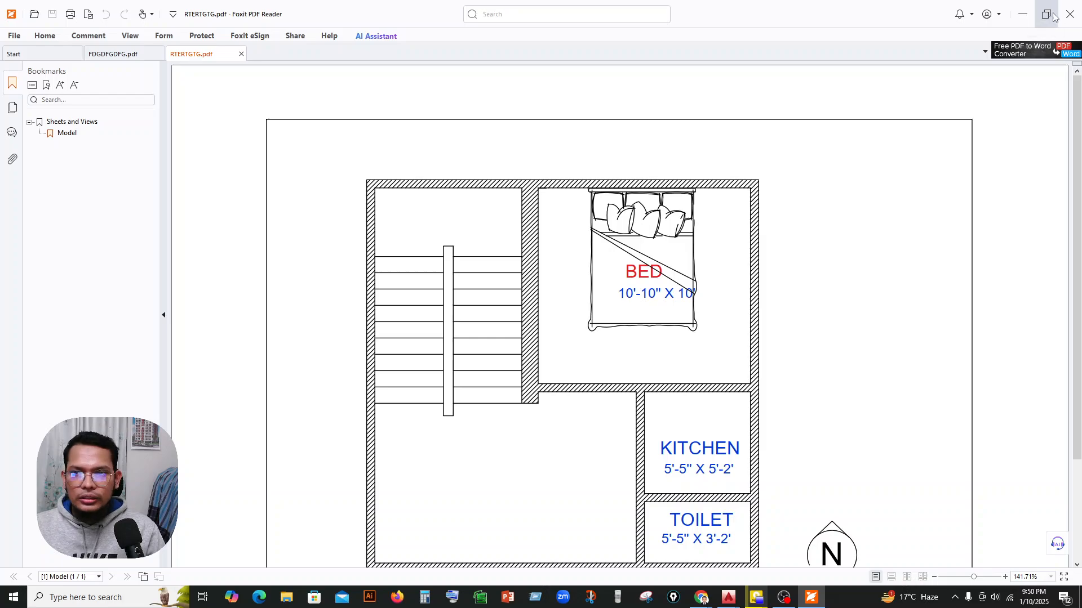
click(1069, 14)
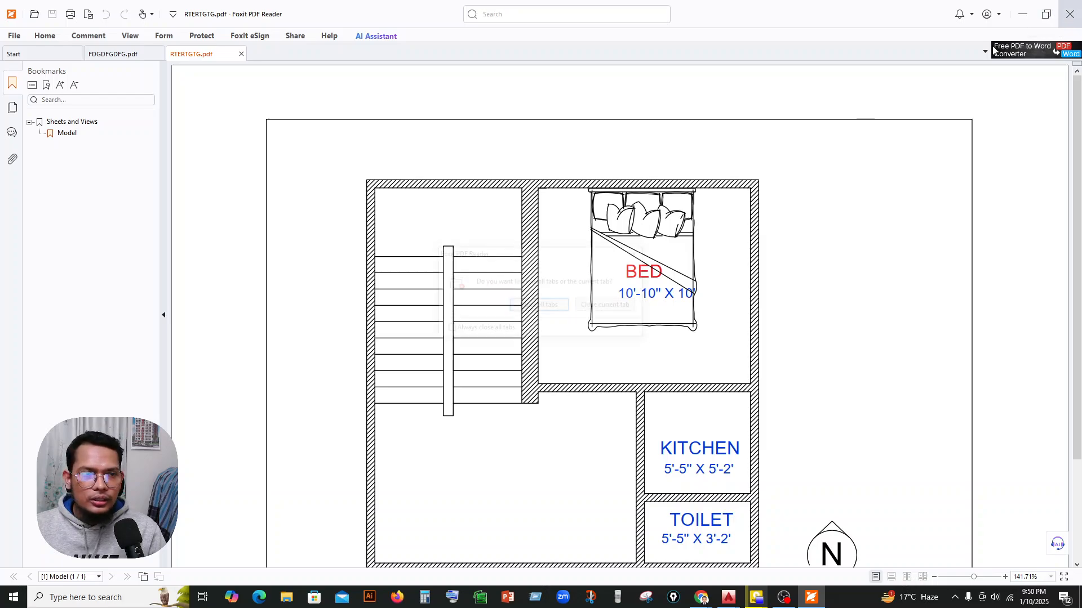
click(563, 309)
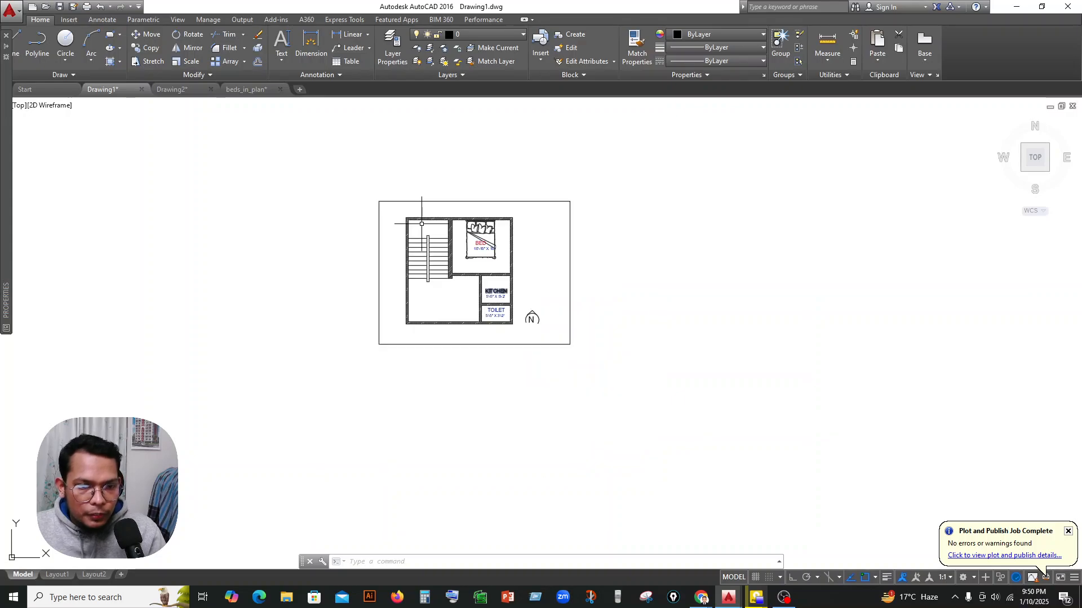
Switch the drawing from model space to the Layout1 paper space layout.
scroll(490, 249, up, 4)
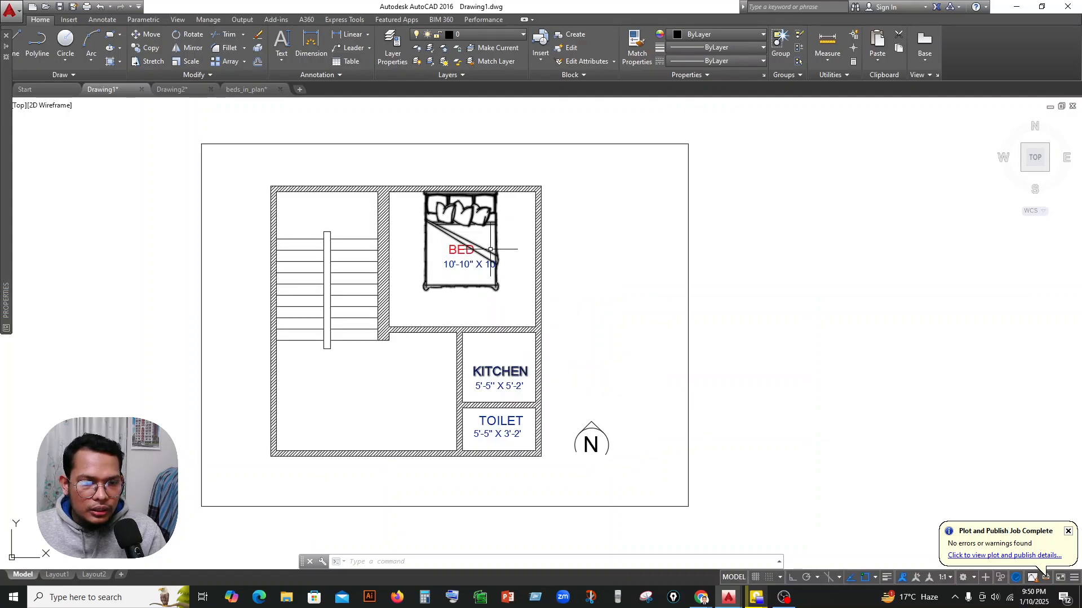
middle_drag(563, 259, 566, 233)
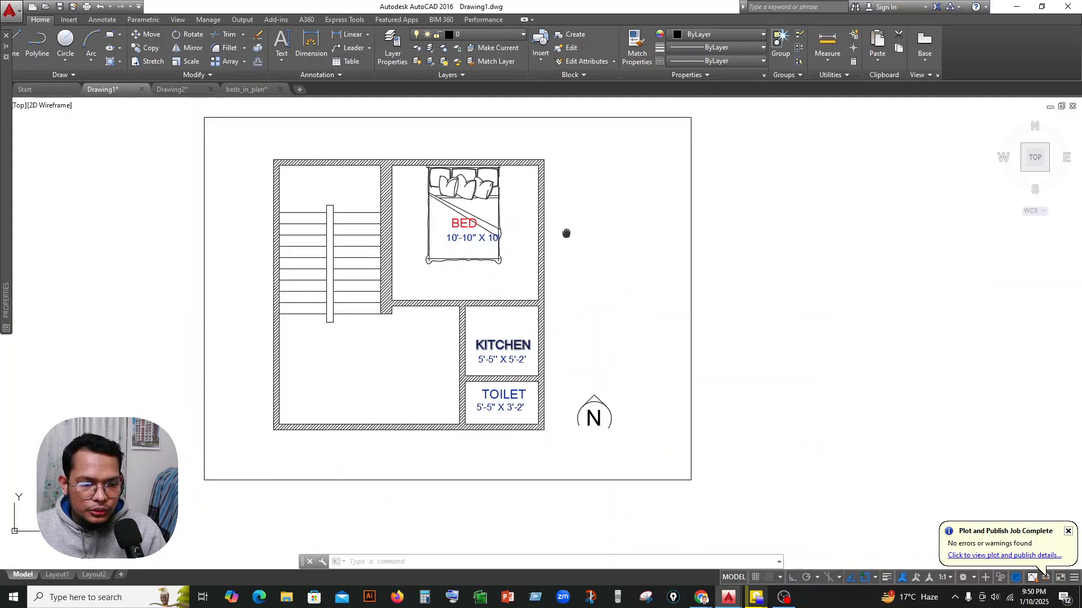
click(57, 575)
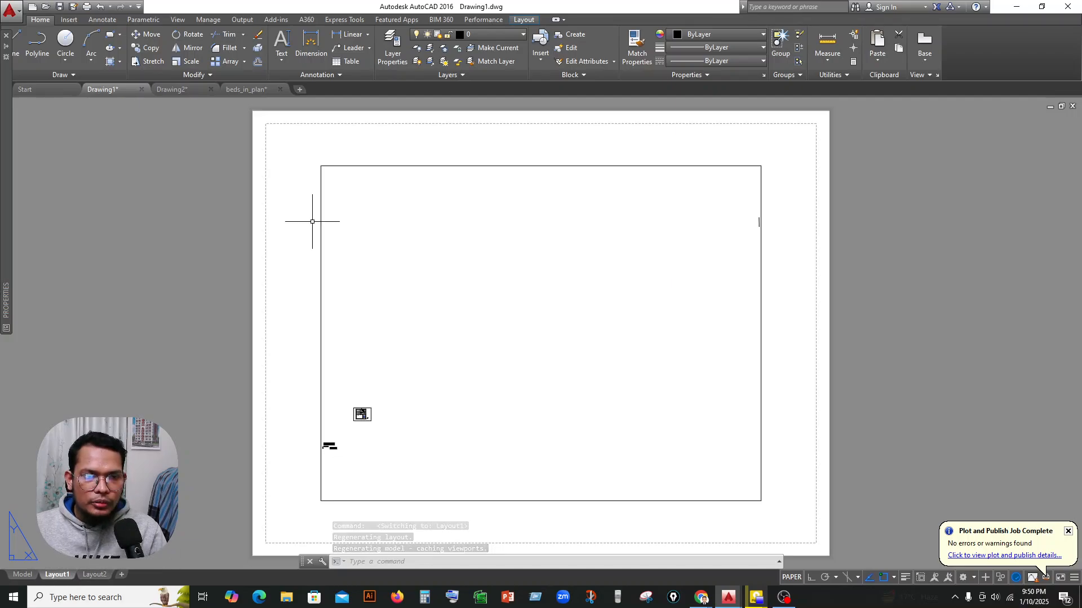
scroll(316, 222, down, 4)
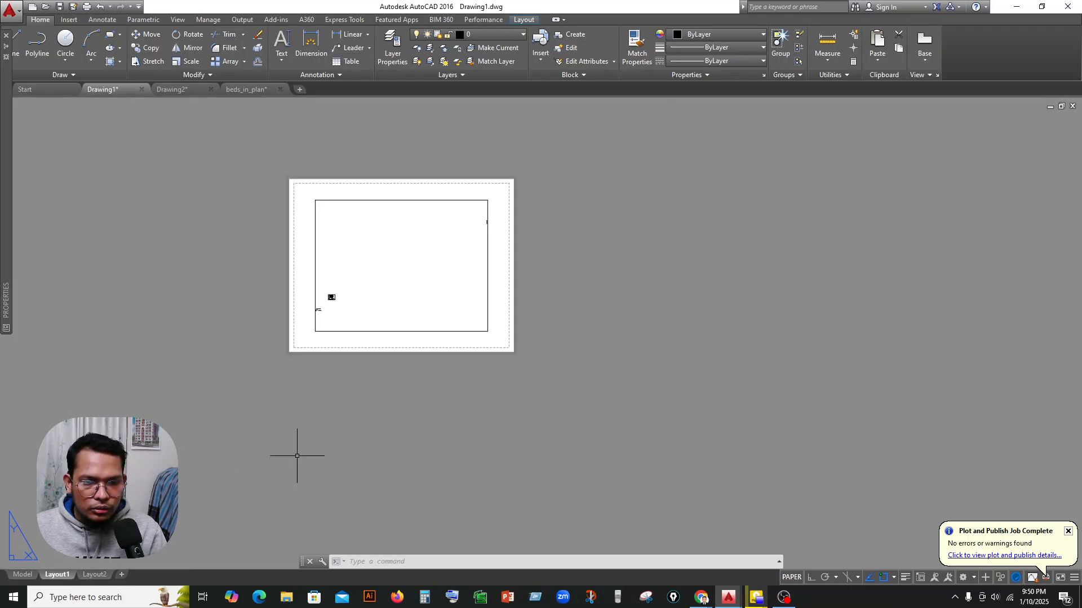
middle_drag(537, 289, 459, 302)
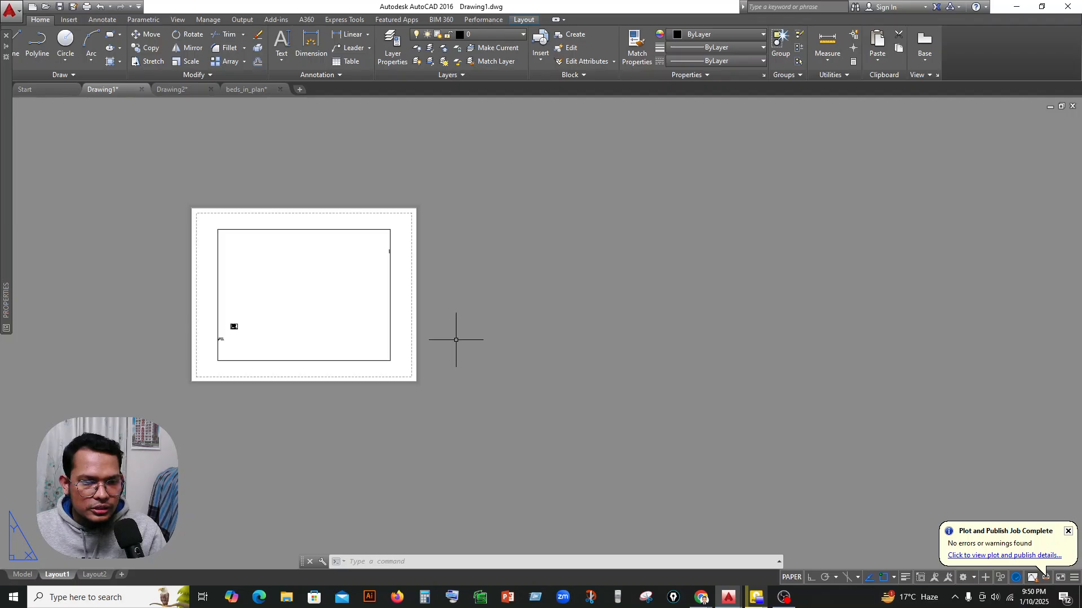
scroll(456, 248, up, 2)
middle_drag(454, 247, 456, 258)
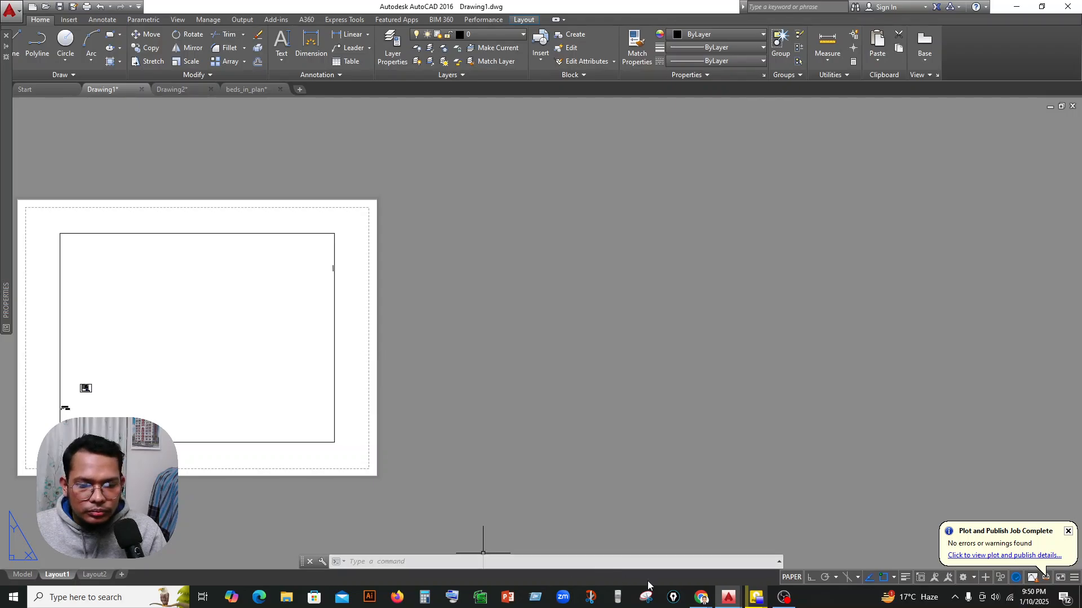
Switch to Google Chrome and search Google for "A4 PAGE SIZE" in a new tab.
mouse_move(704, 600)
click(669, 555)
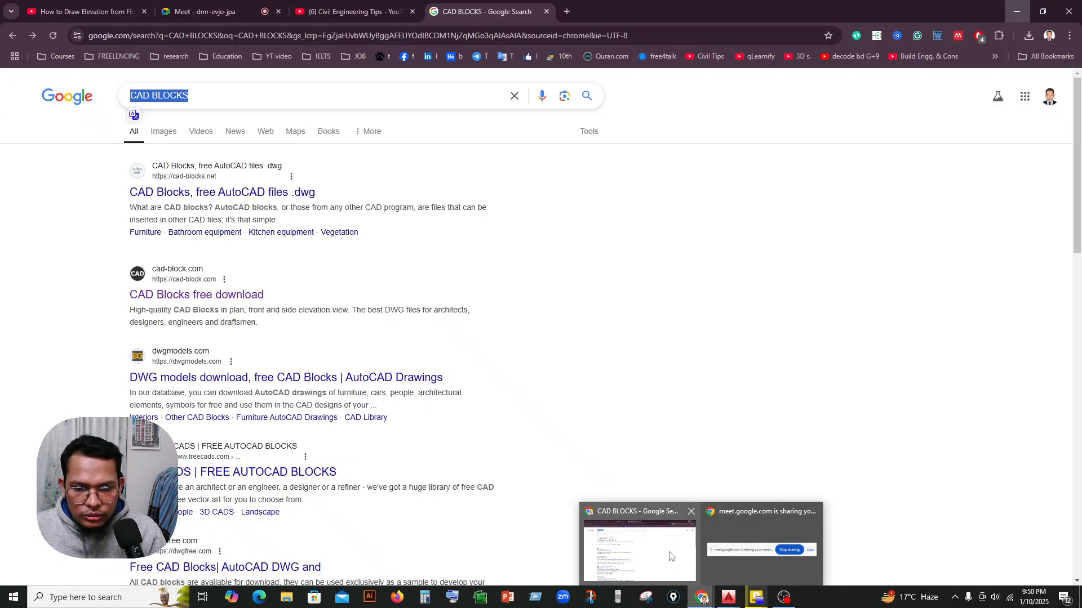
click(565, 13)
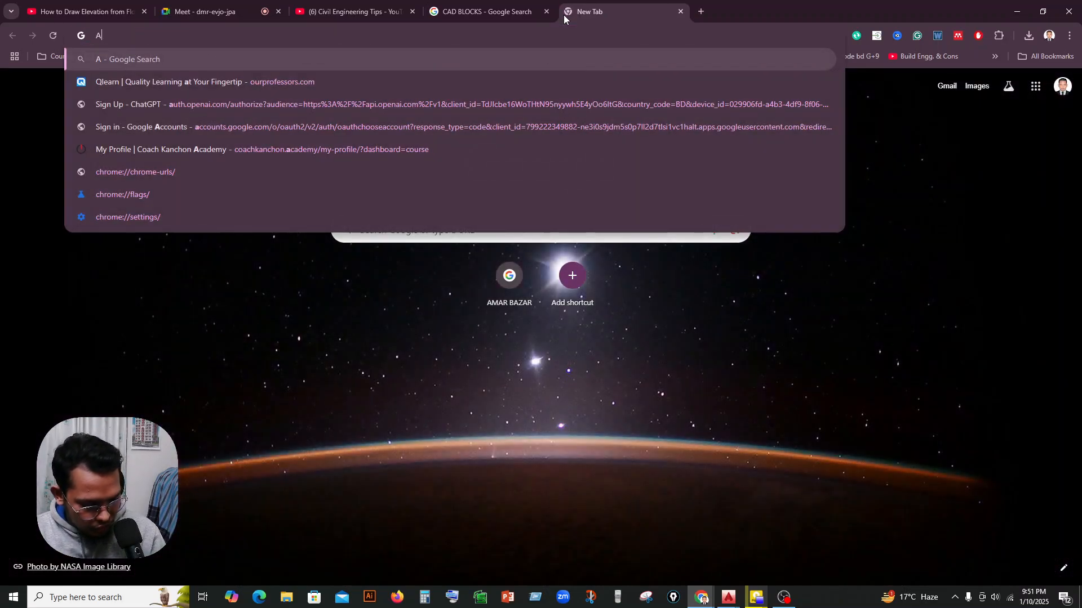
text(A4 PAGE SIZE)
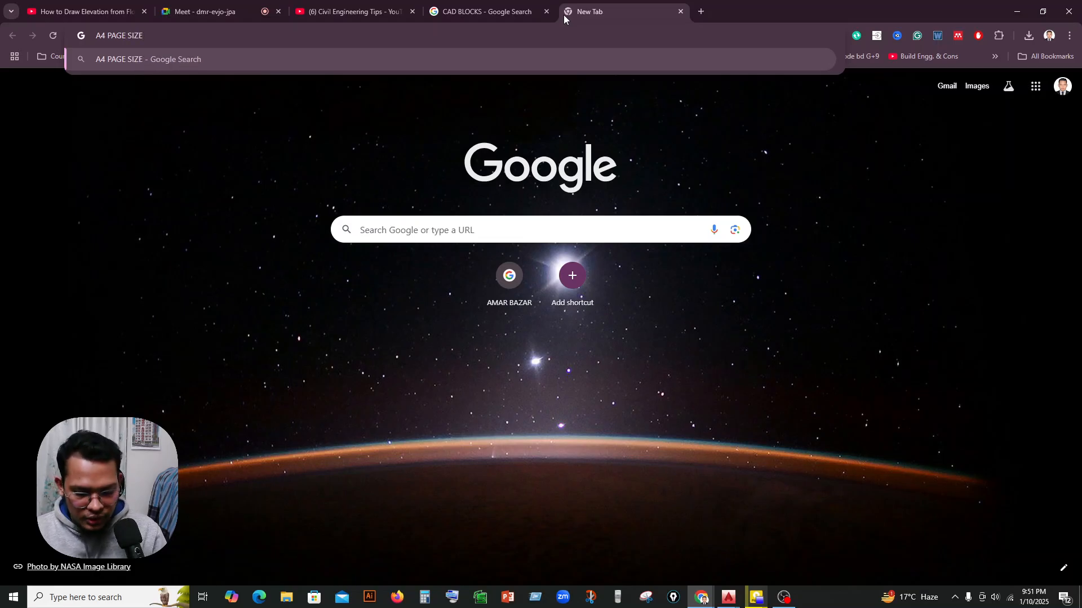
key(Return)
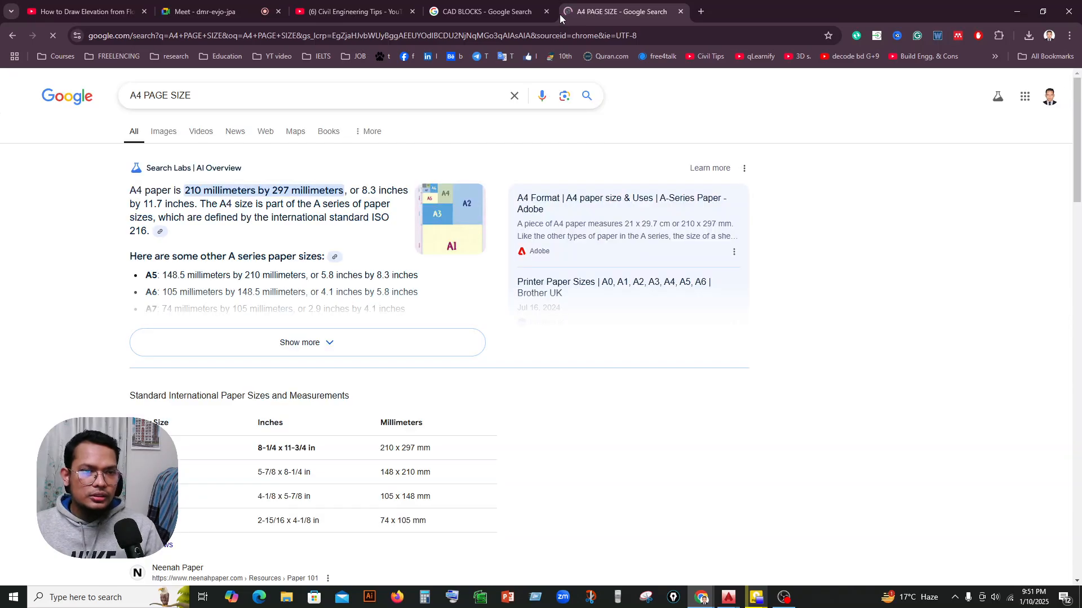
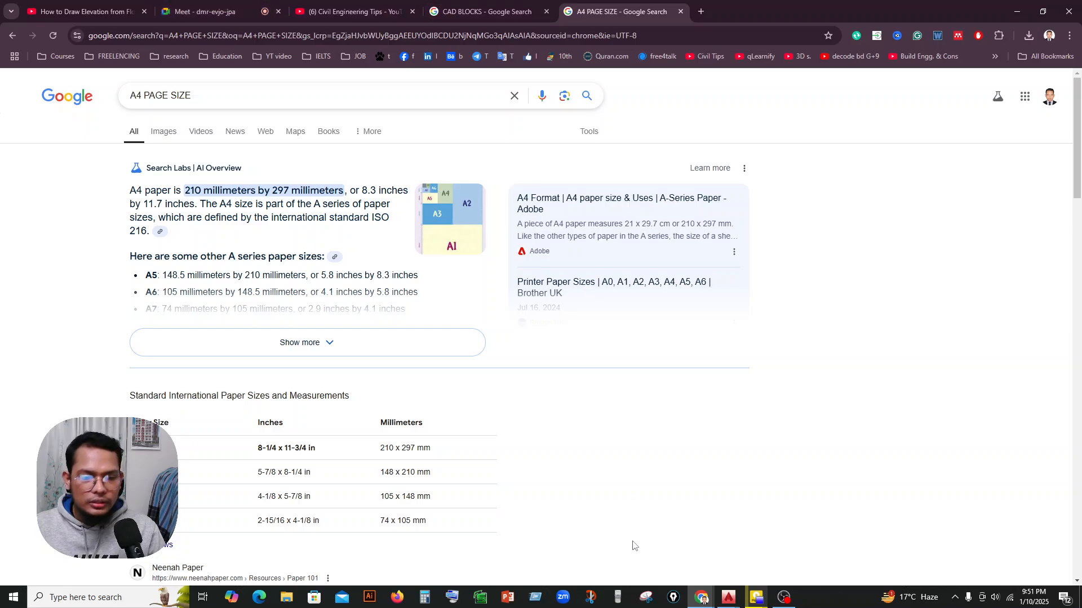
Switch back to Drawing1.dwg in AutoCAD, with the Layout1 sheet and the empty area beside it in view.
click(729, 597)
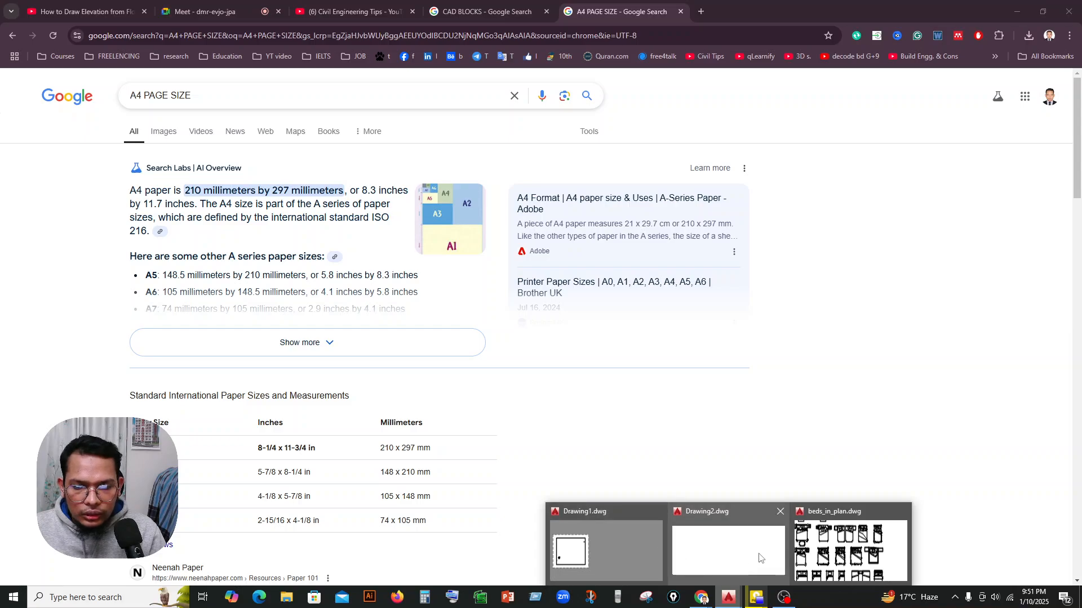
click(640, 544)
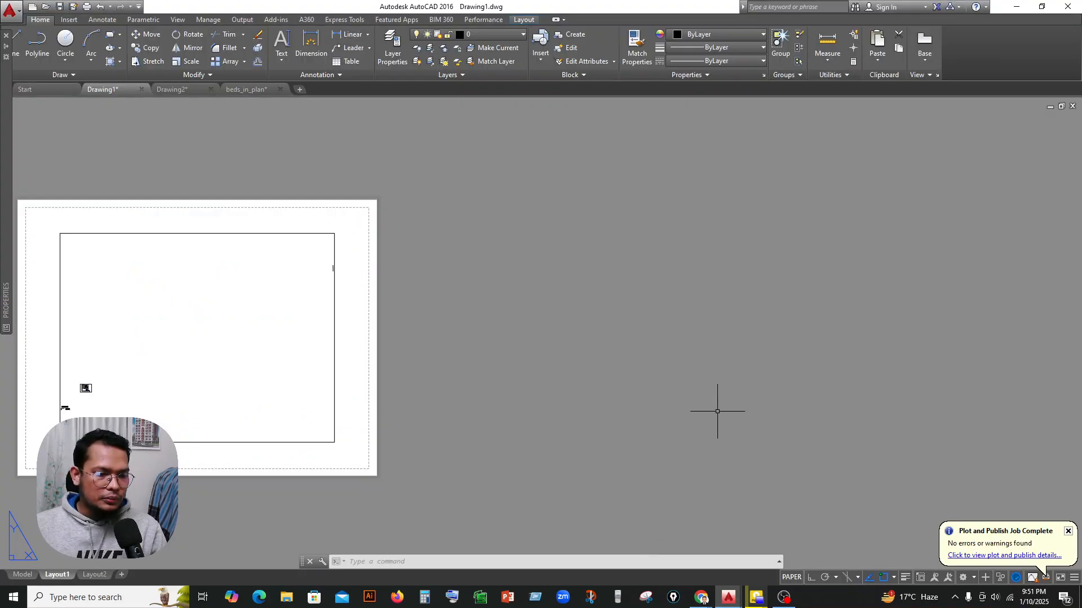
scroll(721, 411, down, 4)
scroll(580, 430, up, 2)
middle_drag(641, 349, 591, 342)
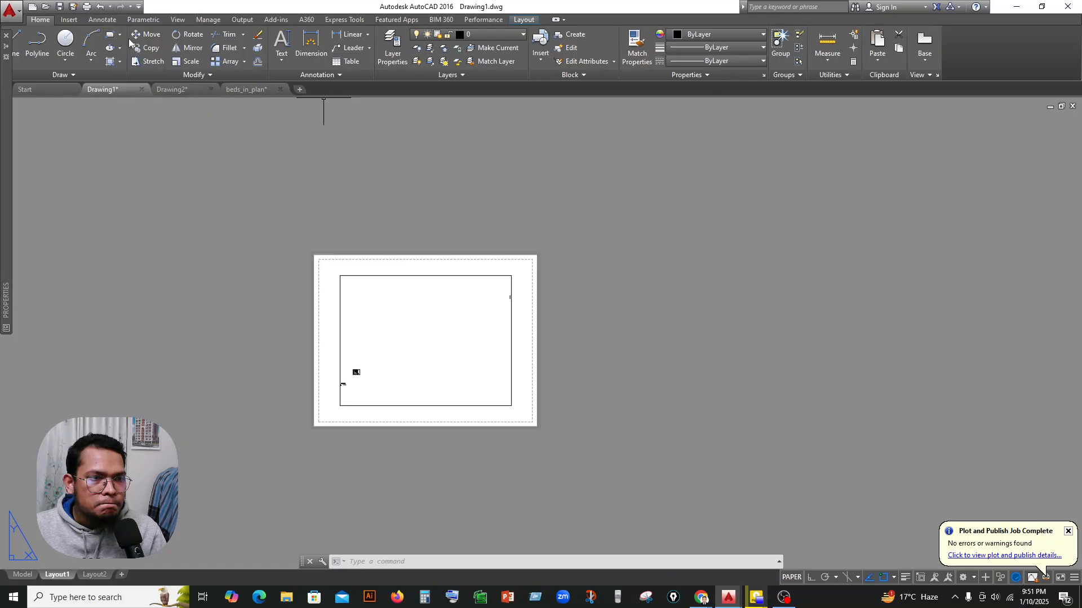
Try a rectangle beside the Layout1 sheet with its opposite corner at 11'7,8.3 and undo it.
click(110, 34)
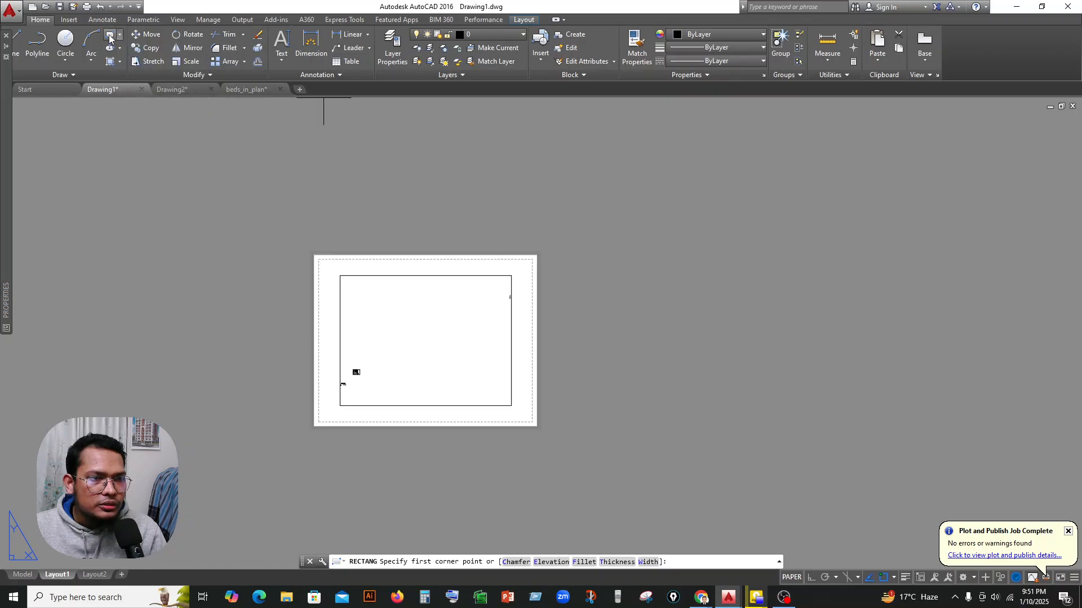
click(587, 262)
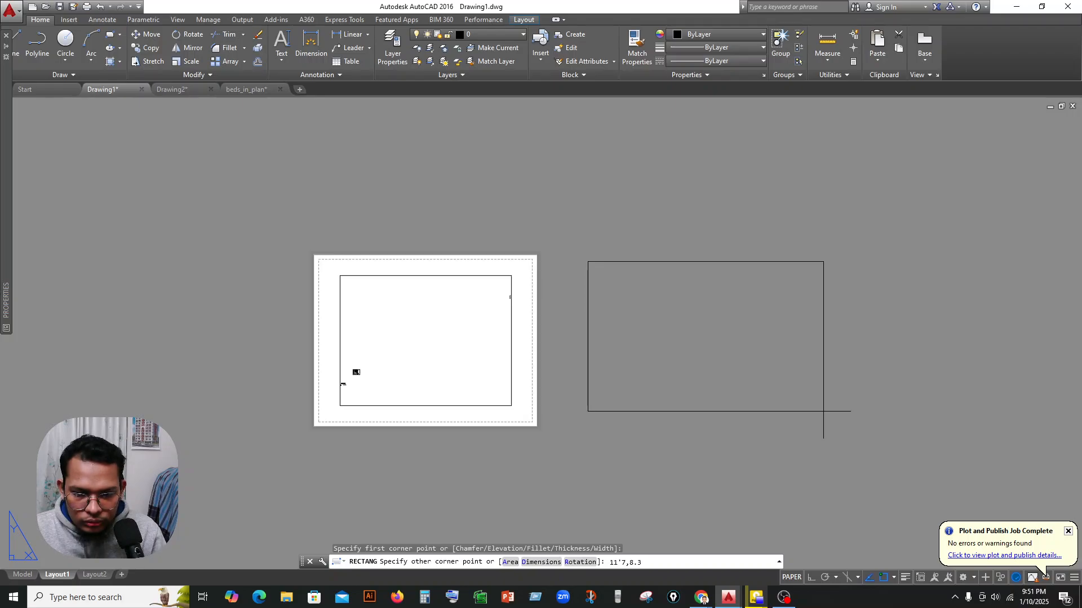
key(Return)
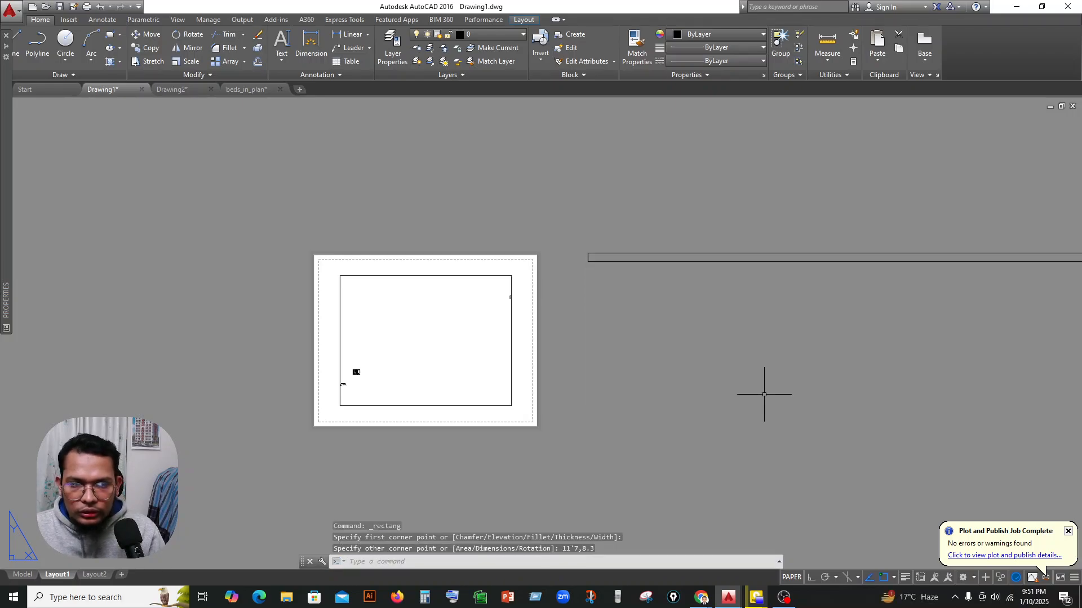
scroll(700, 369, down, 4)
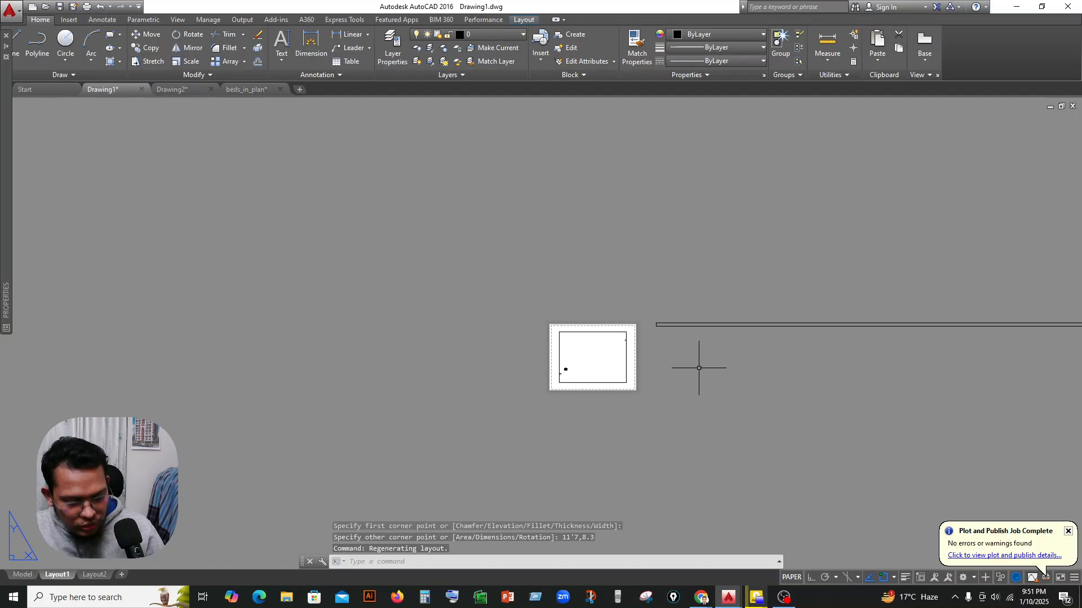
key(ctrl+z)
key(ctrl+z)
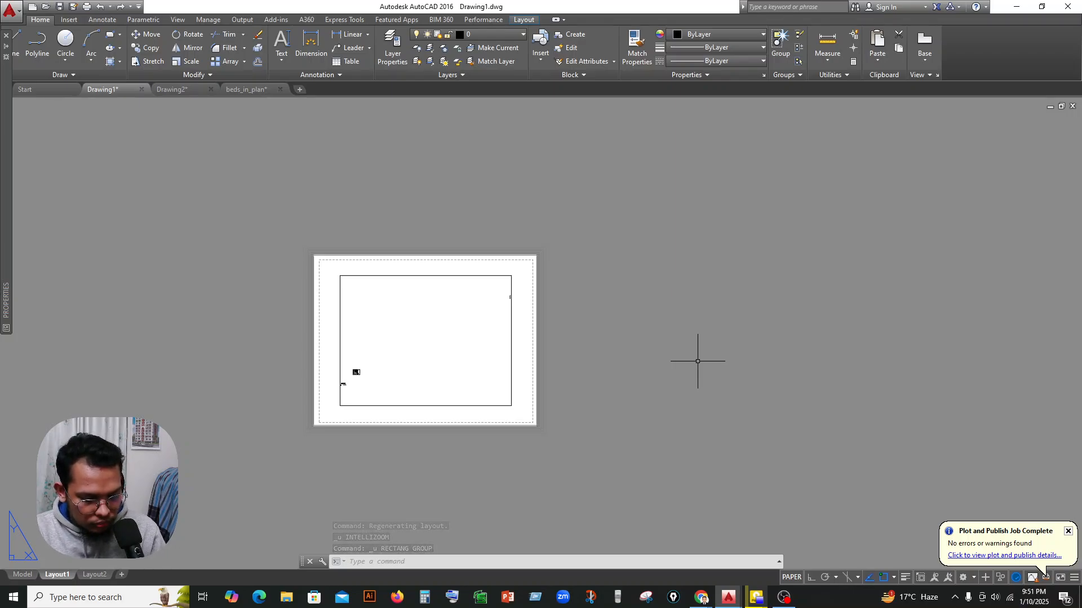
Start a new rectangle by placing its first corner in the empty area beside the Layout1 sheet.
text(RE)
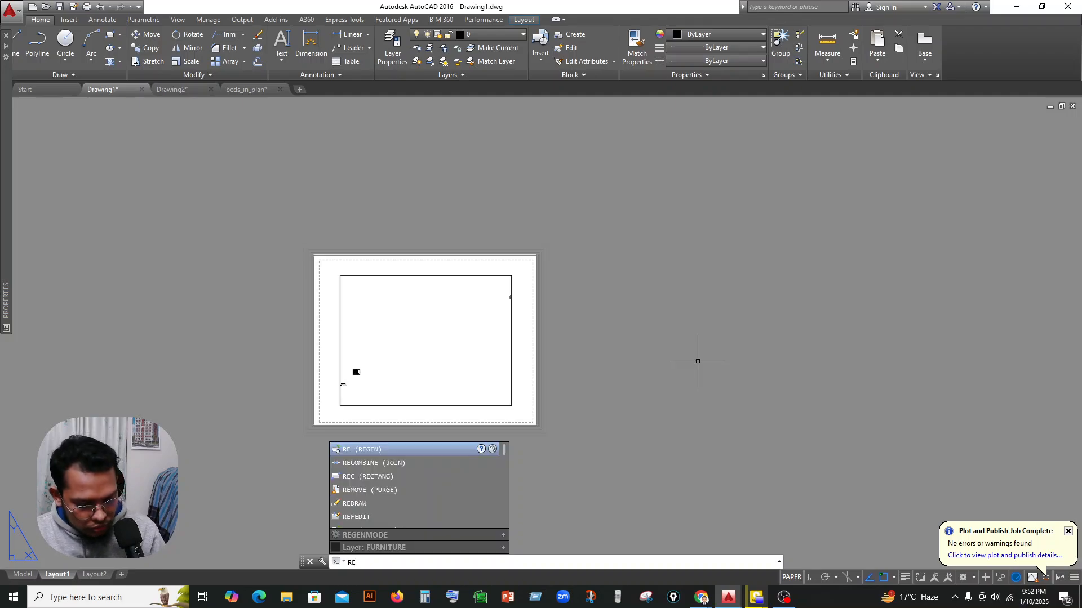
text(C)
key(Return)
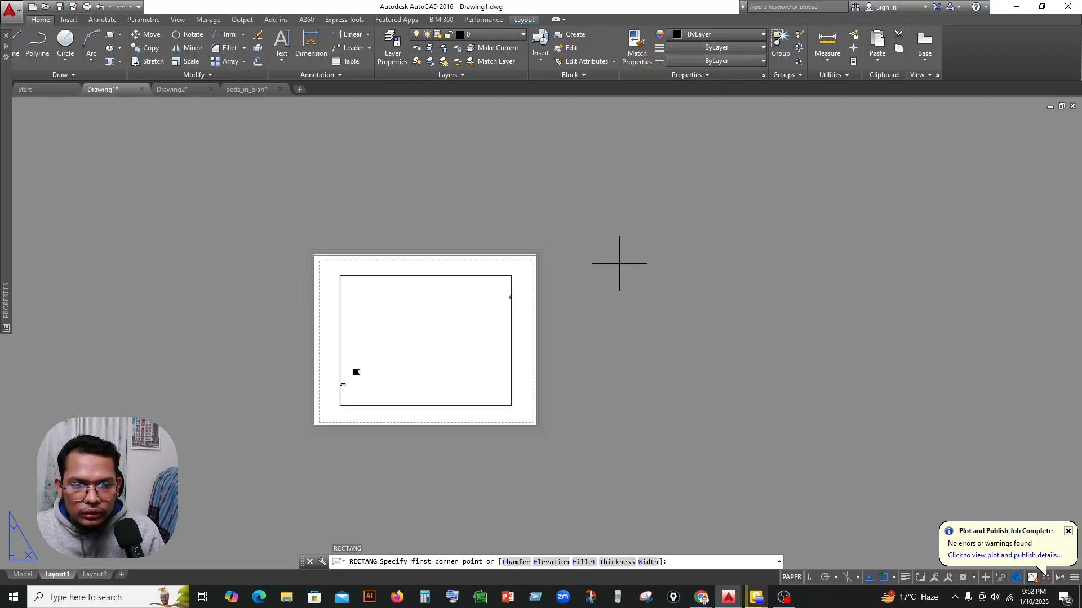
click(111, 35)
click(613, 263)
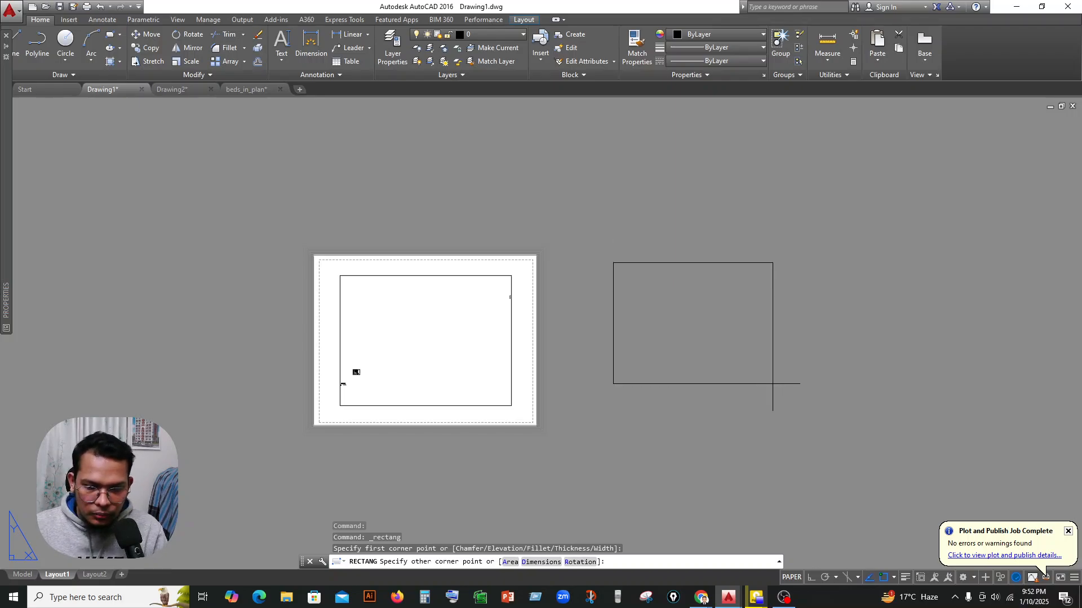
Recheck the A4 size in inches in Chrome and complete the rectangle in AutoCAD's Drawing1 with its opposite corner at 11.7,8.3.
mouse_move(702, 598)
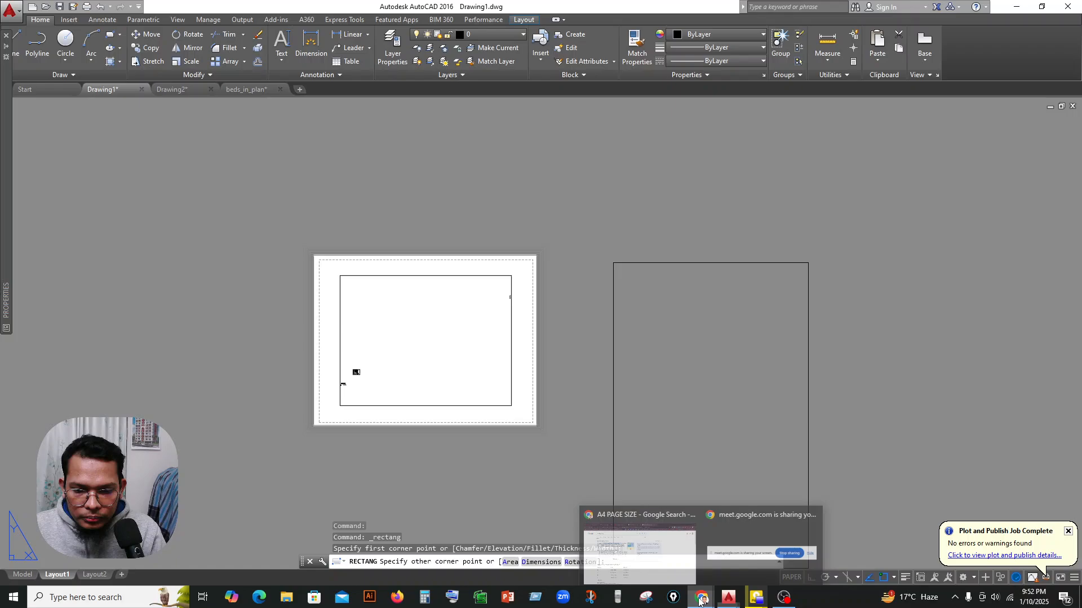
click(687, 560)
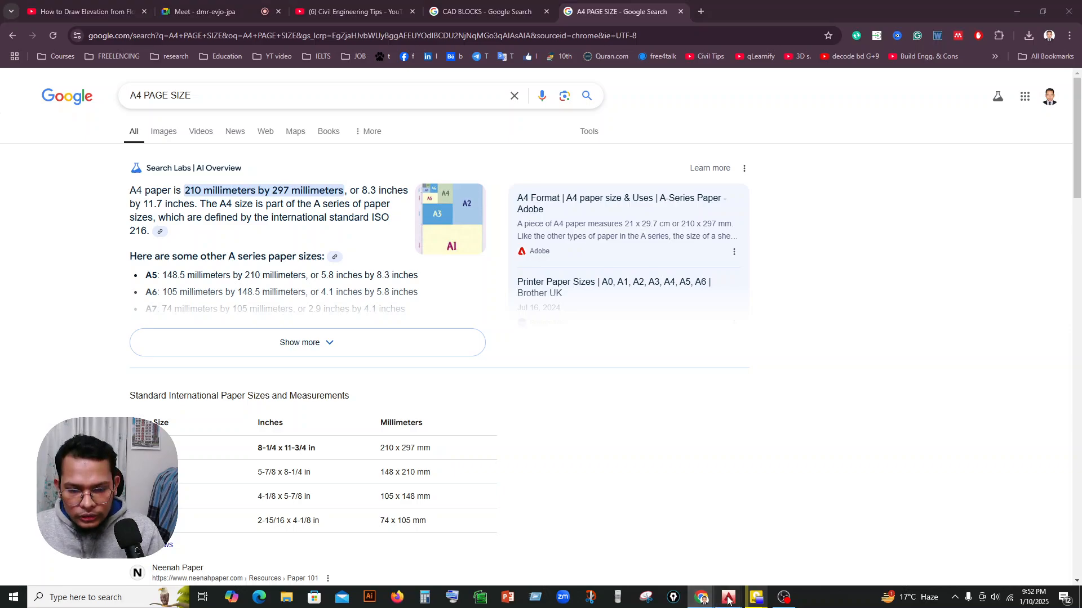
mouse_move(729, 597)
click(641, 561)
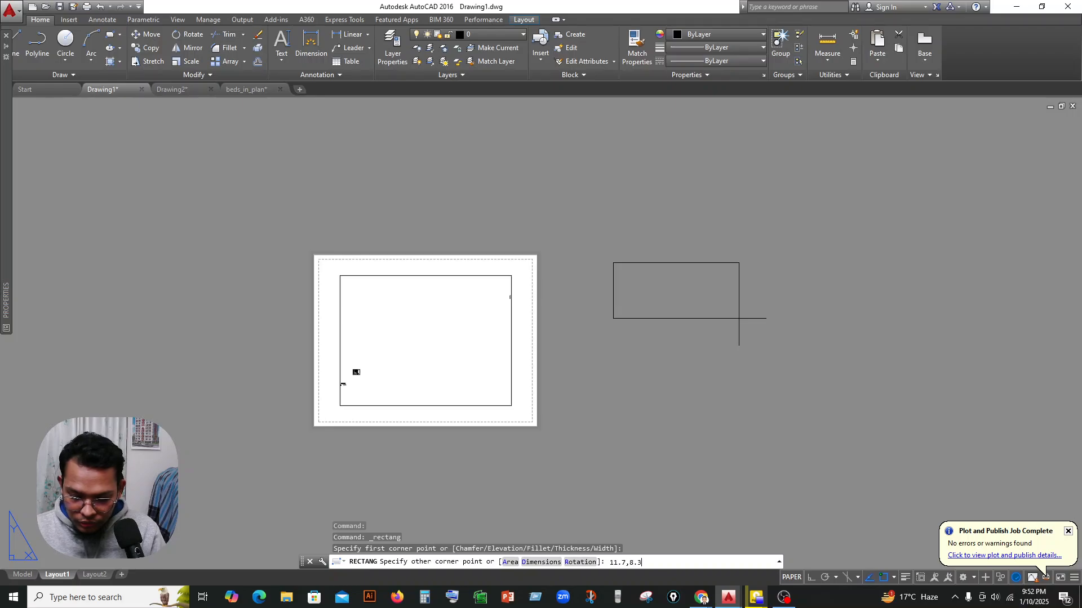
text(11.7,8.3)
key(Return)
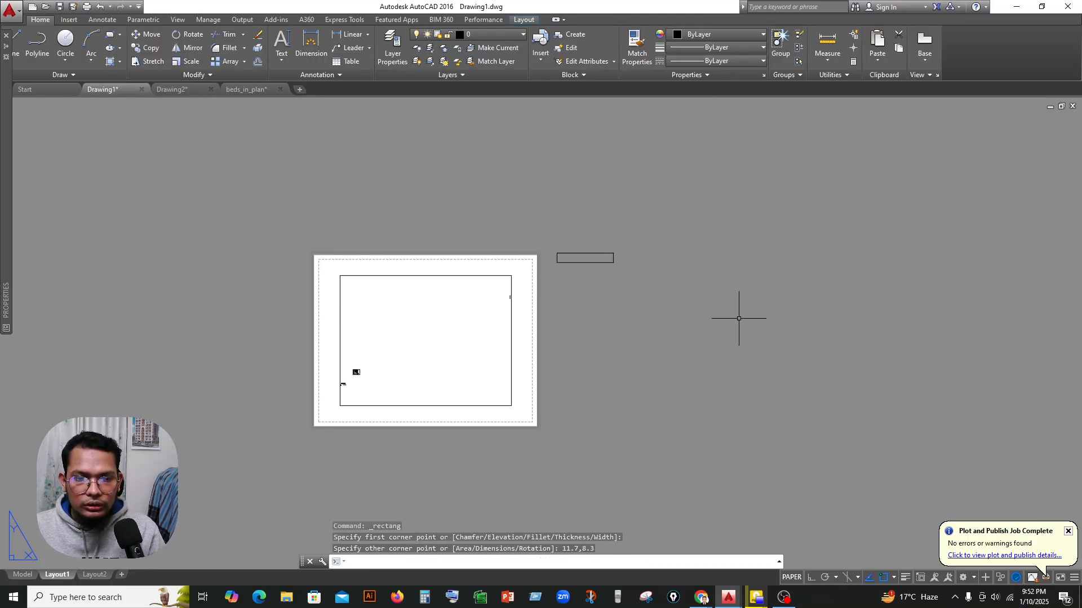
Examine the new rectangle beside the Layout1 sheet up close to judge its size and proportions.
scroll(579, 256, up, 6)
middle_drag(579, 256, 578, 288)
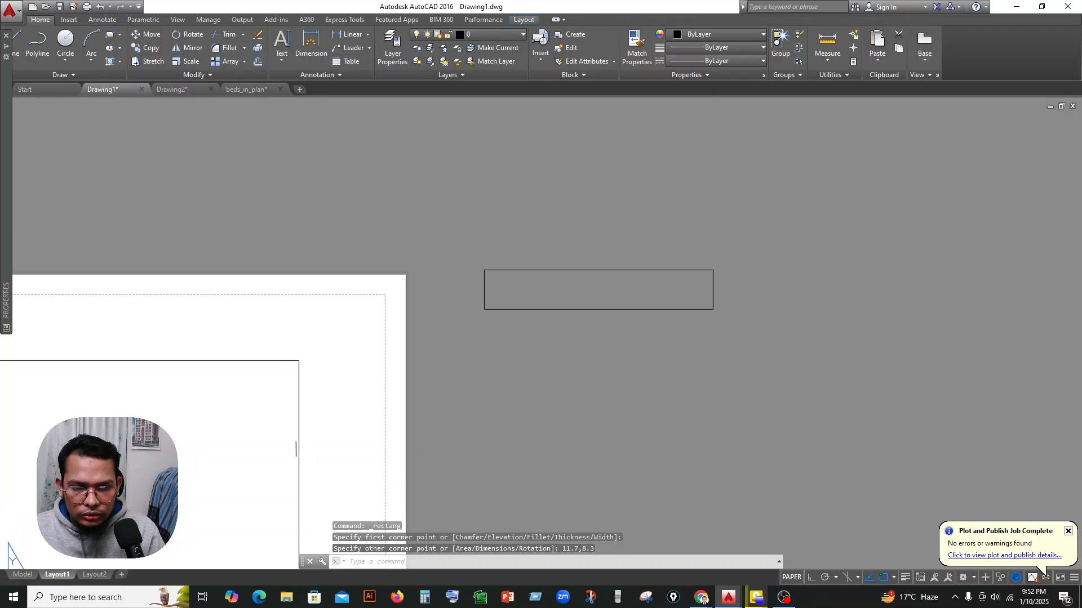
click(614, 260)
click(580, 322)
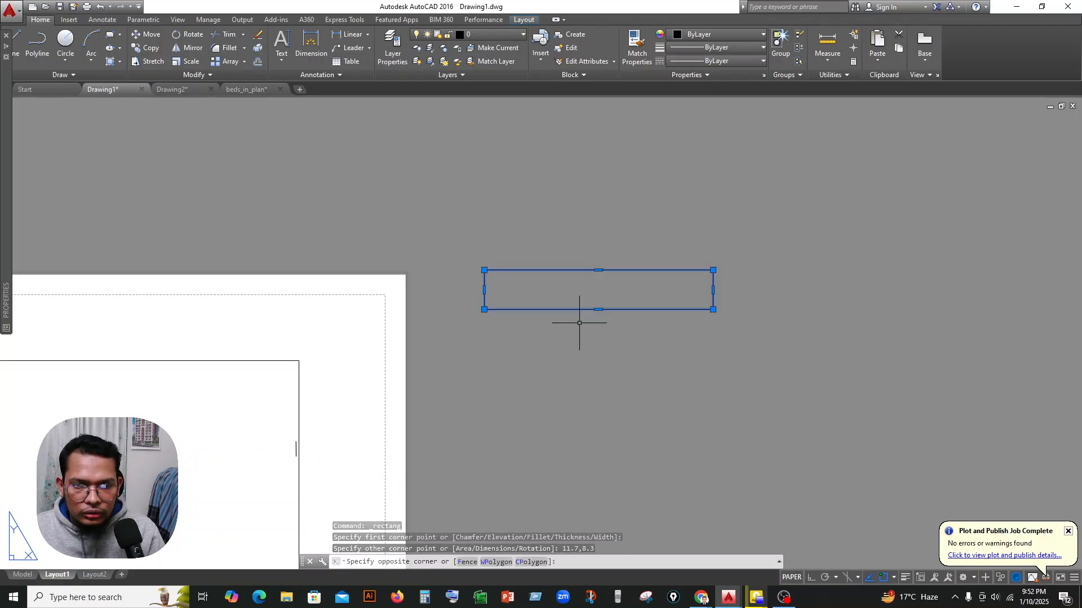
scroll(594, 260, up, 2)
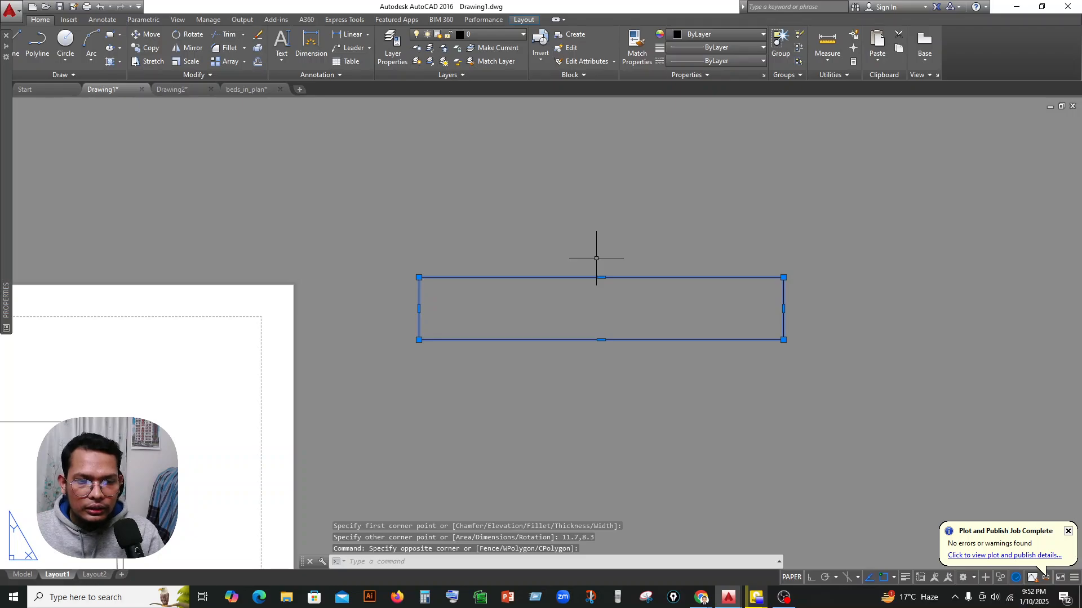
scroll(596, 258, down, 5)
key(Escape)
scroll(597, 253, up, 5)
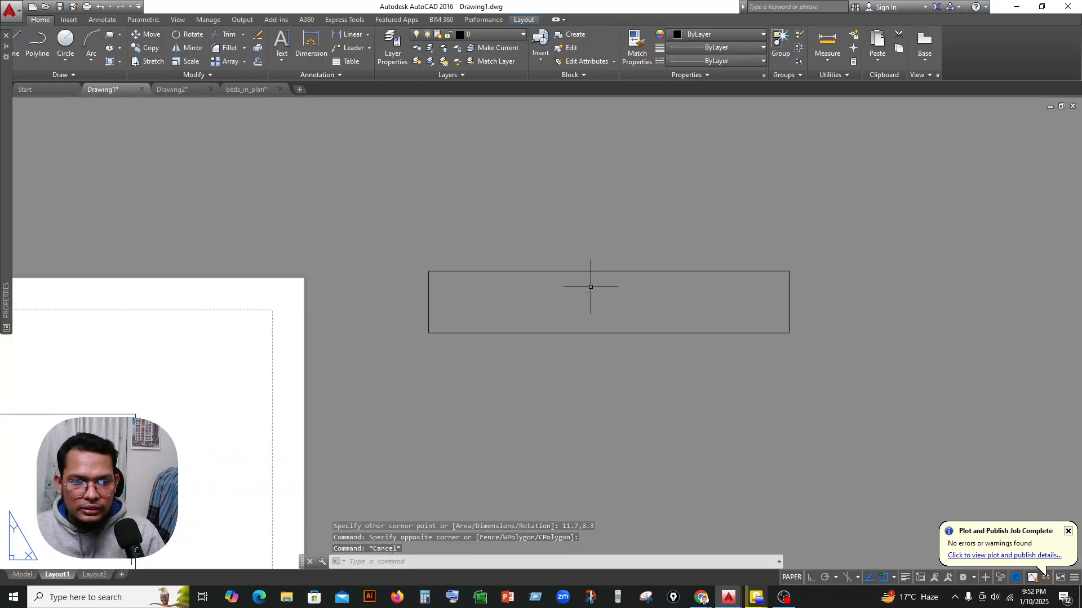
middle_drag(592, 285, 591, 307)
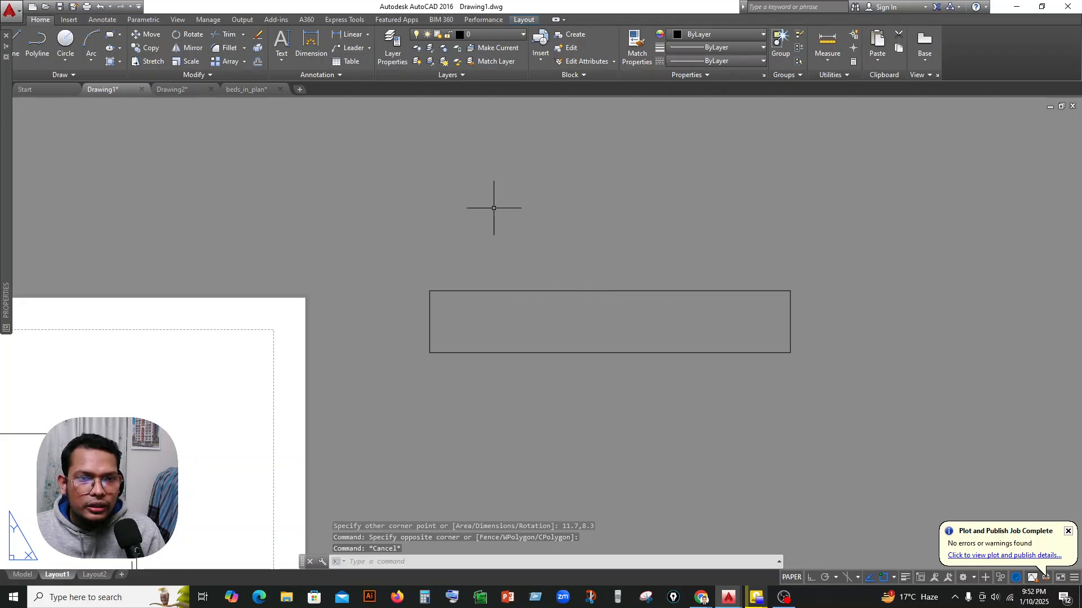
Place a linear dimension across the rectangle's top edge to check its width.
click(338, 36)
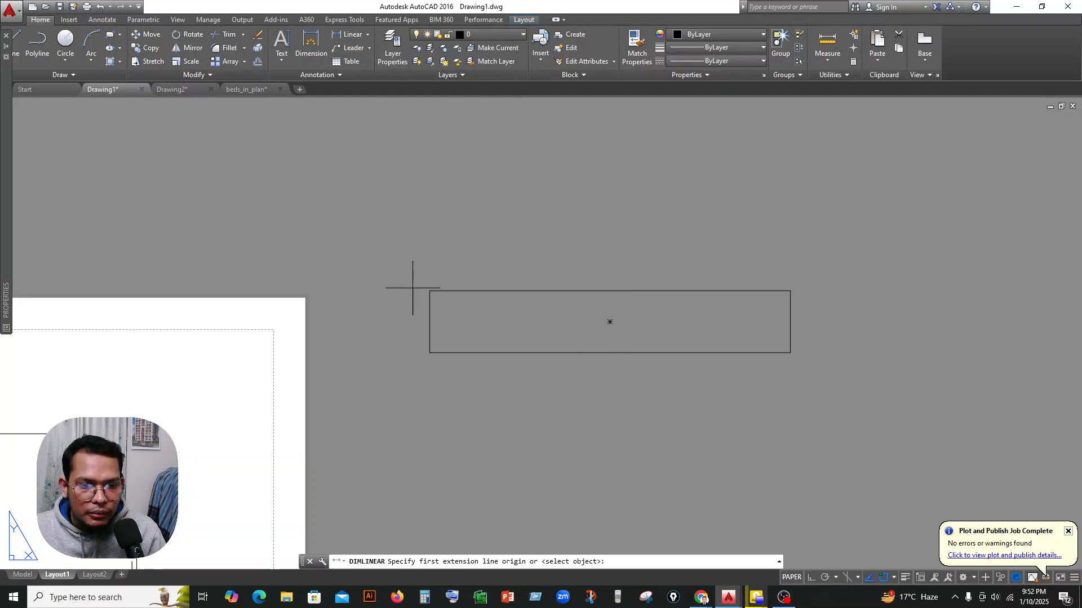
click(430, 291)
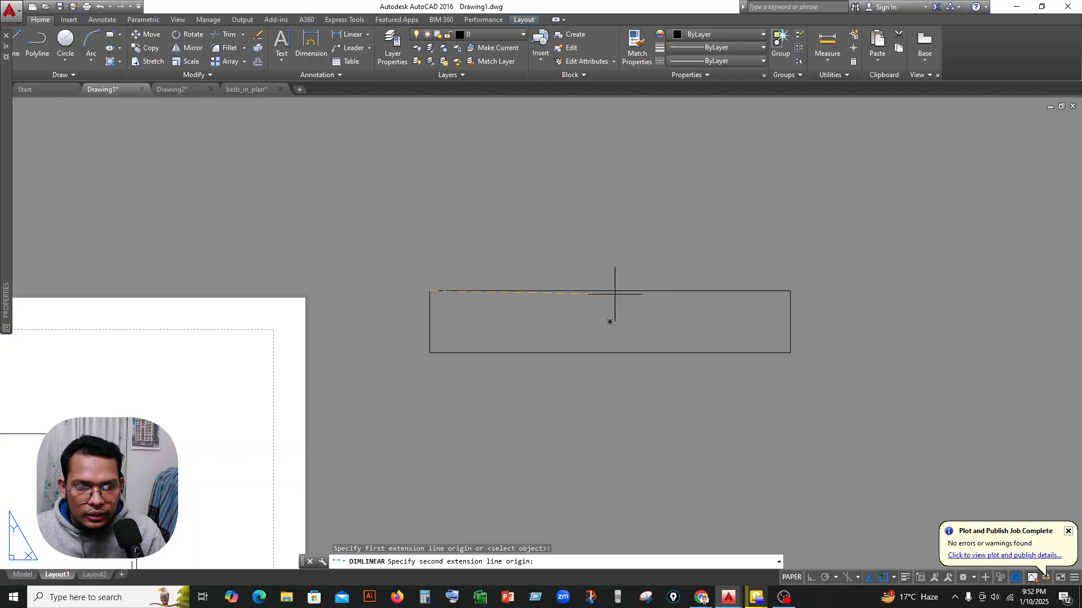
click(790, 291)
click(789, 271)
scroll(614, 227, down, 4)
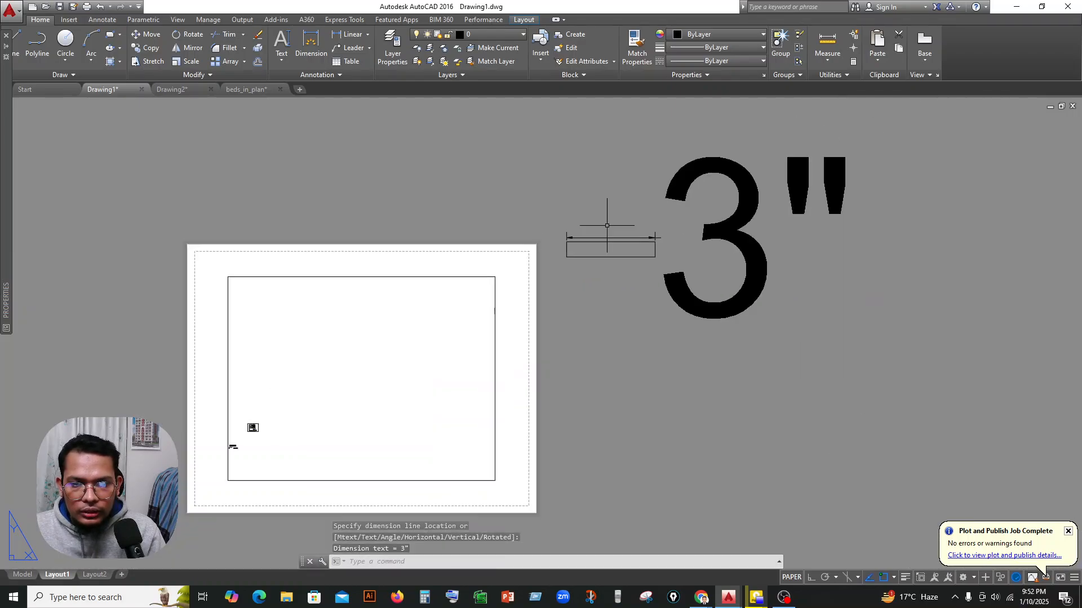
scroll(690, 225, up, 2)
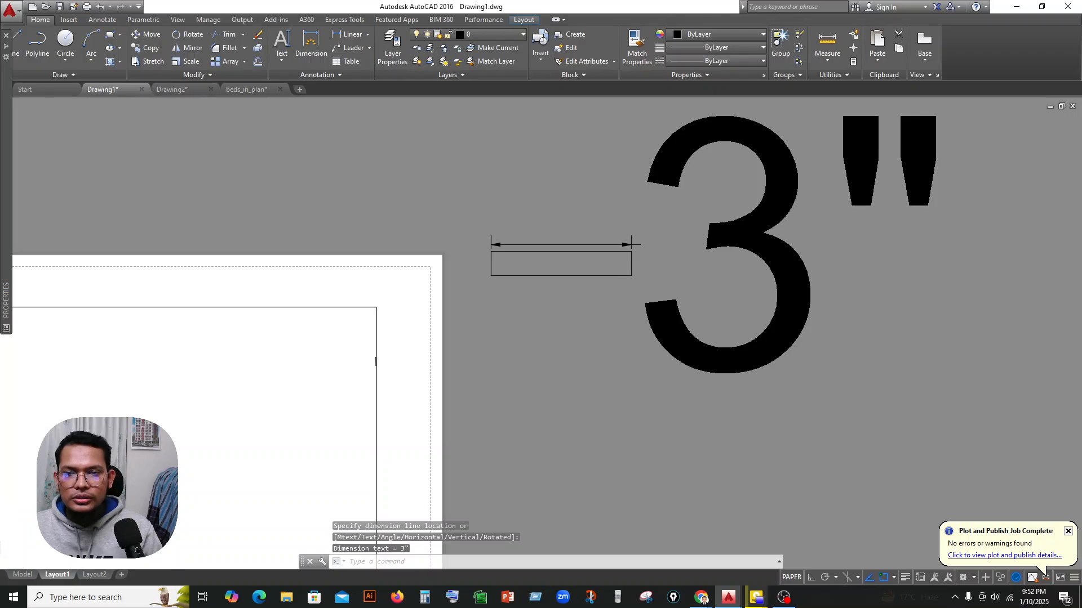
Erase the oversized width dimension above the rectangle.
scroll(831, 283, down, 4)
click(901, 204)
click(829, 259)
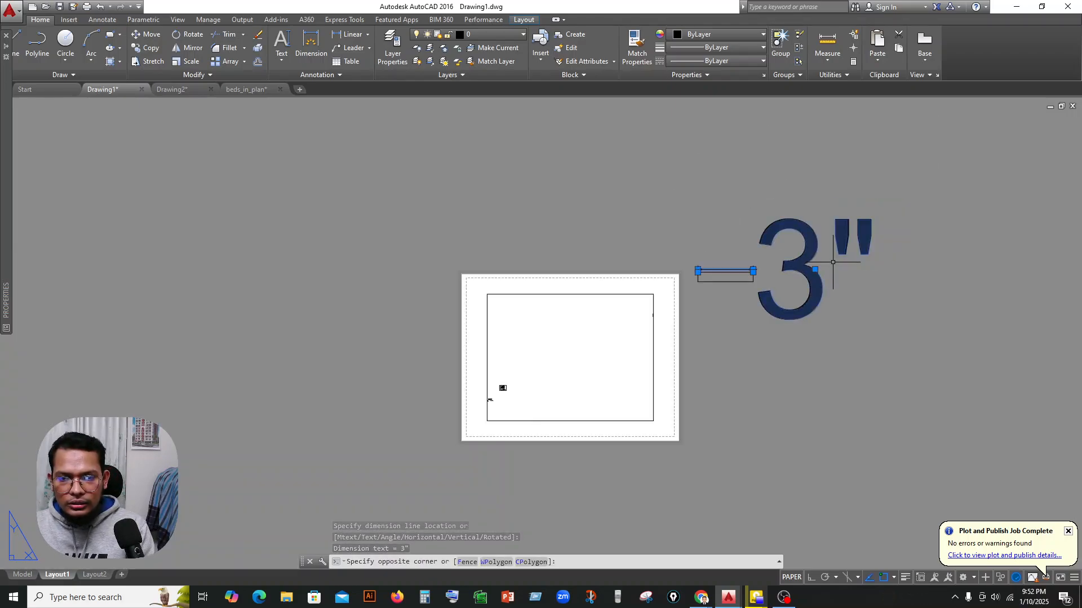
key(Delete)
scroll(727, 288, up, 3)
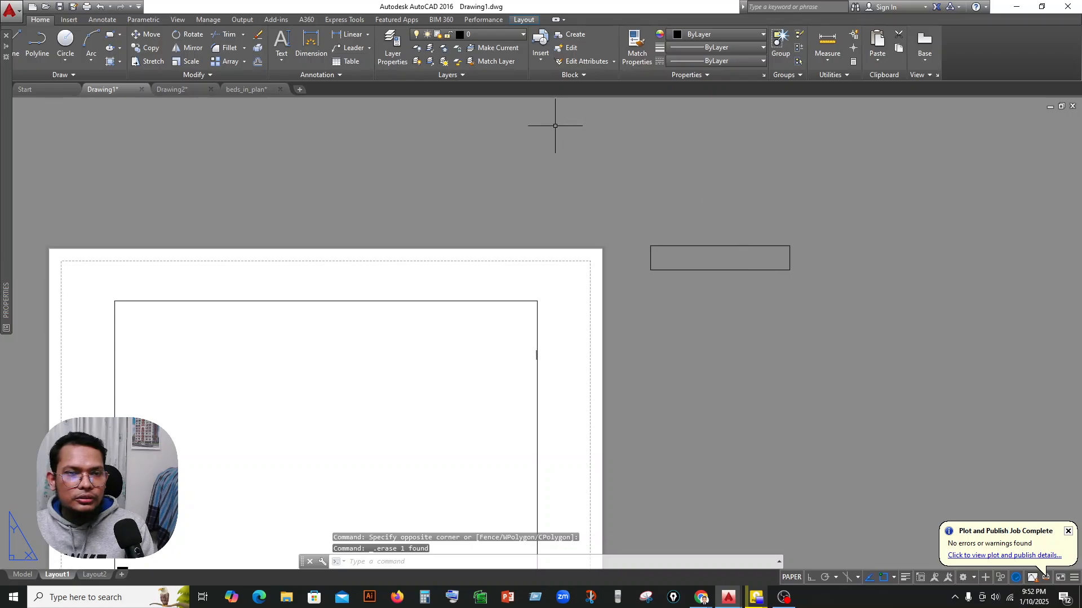
scroll(737, 222, up, 2)
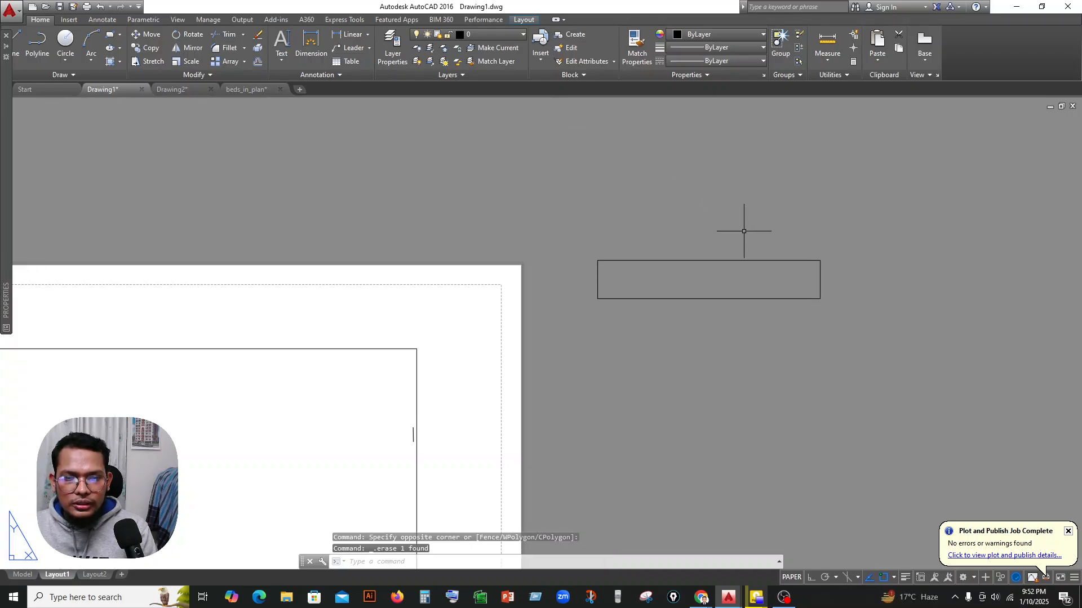
click(820, 279)
scroll(682, 281, down, 2)
scroll(769, 291, up, 4)
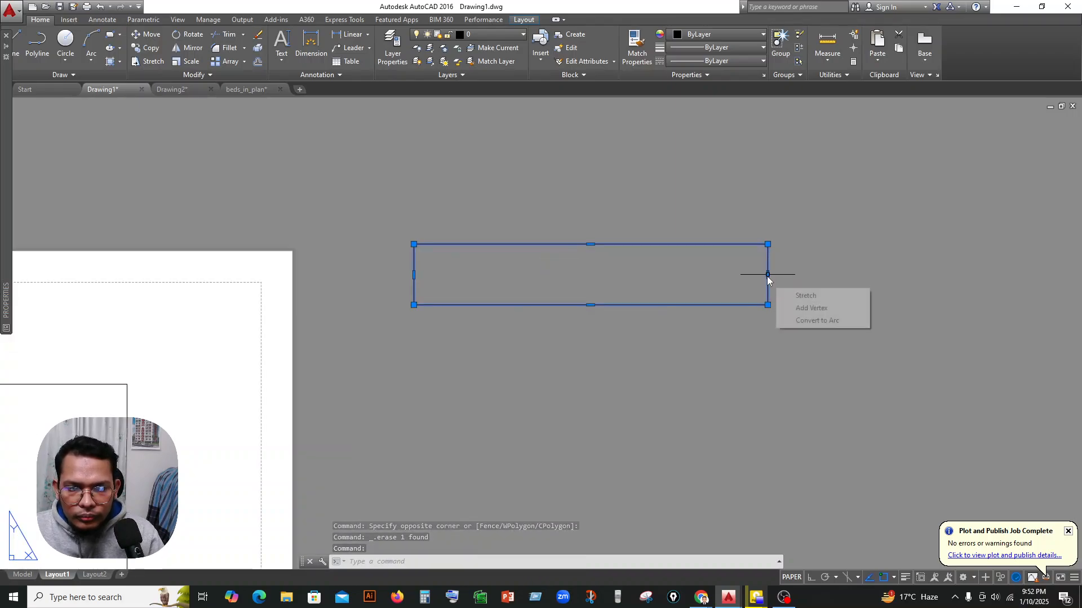
key(Escape)
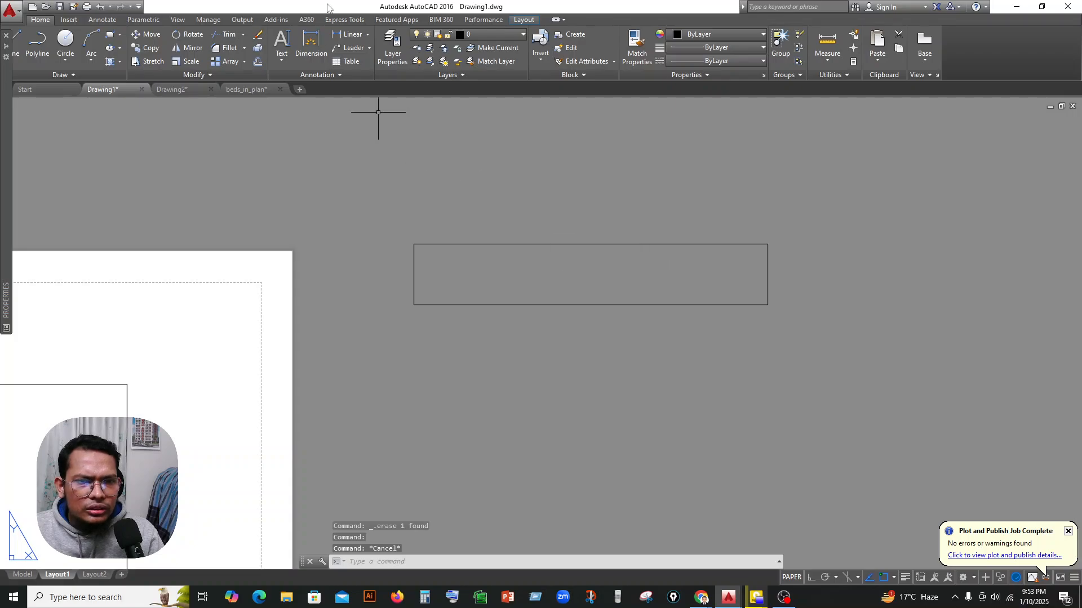
Place a vertical linear dimension along the rectangle's right edge to check its height.
click(339, 37)
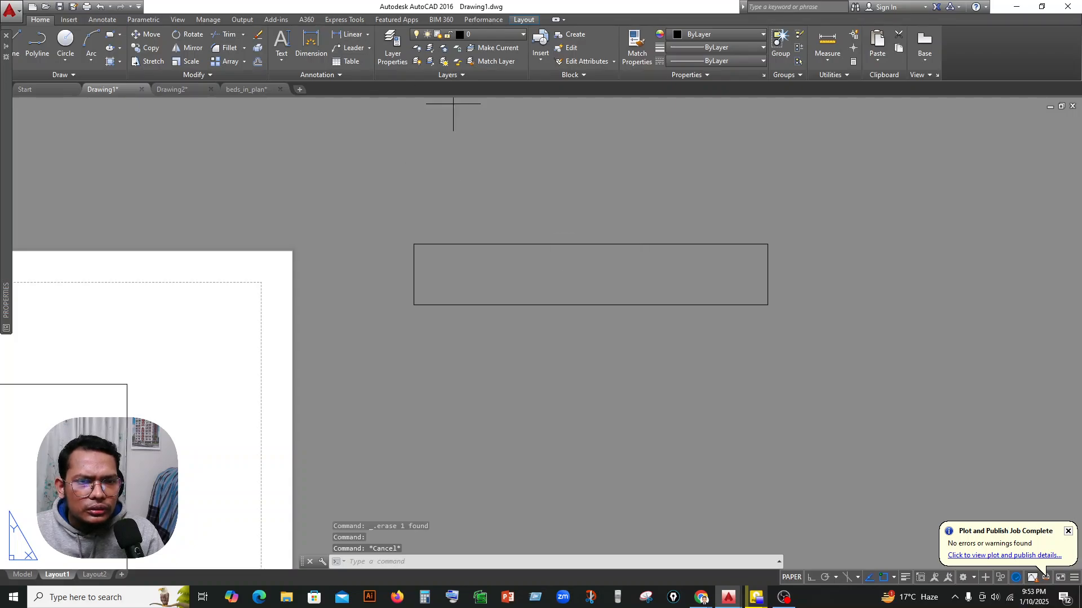
click(767, 244)
click(768, 305)
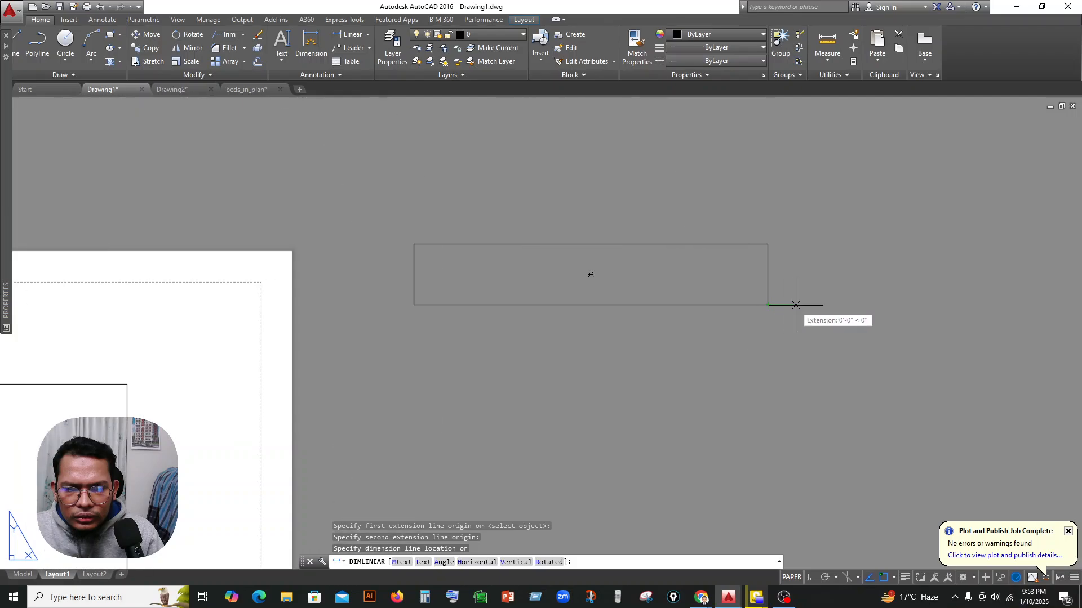
click(796, 305)
scroll(674, 309, down, 5)
scroll(676, 309, up, 3)
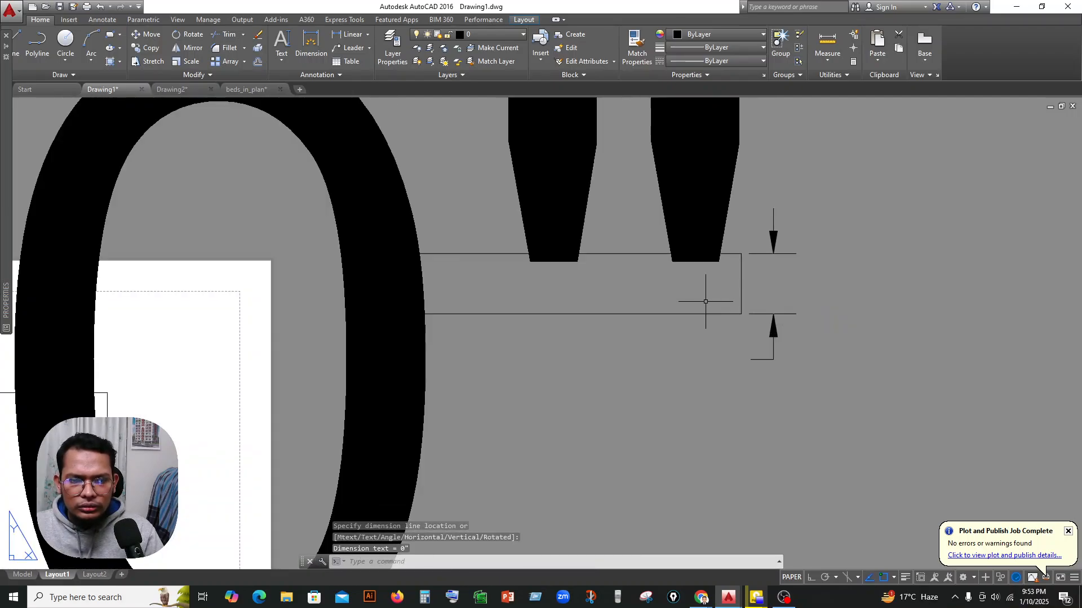
scroll(707, 298, down, 5)
scroll(688, 308, up, 3)
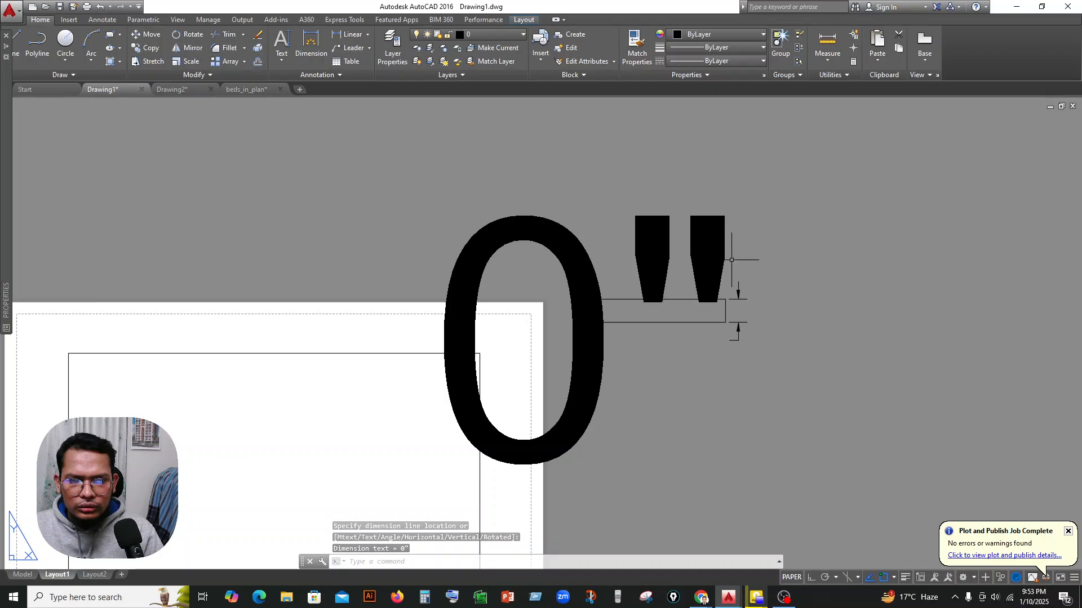
Erase the oversized height dimension from the rectangle's right edge.
key(Escape)
click(726, 250)
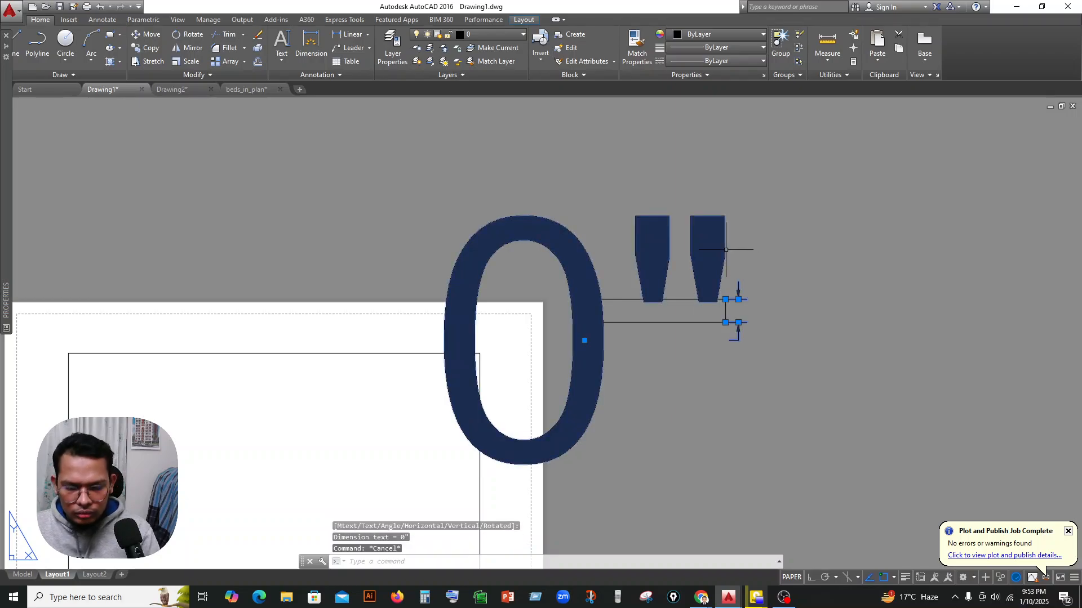
key(Delete)
middle_drag(703, 290, 769, 294)
text(U)
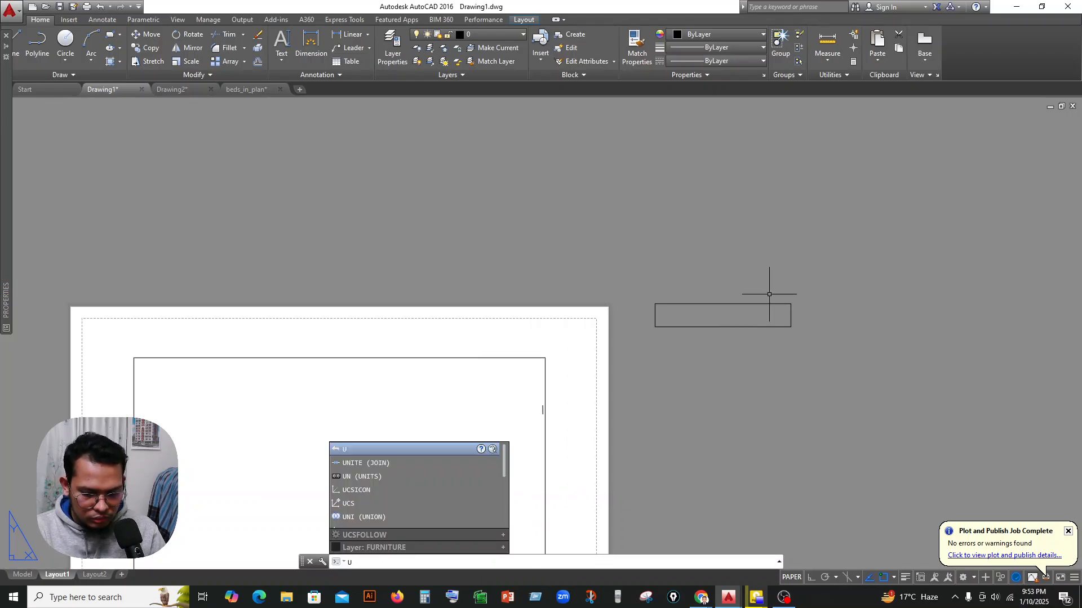
key(BackSpace)
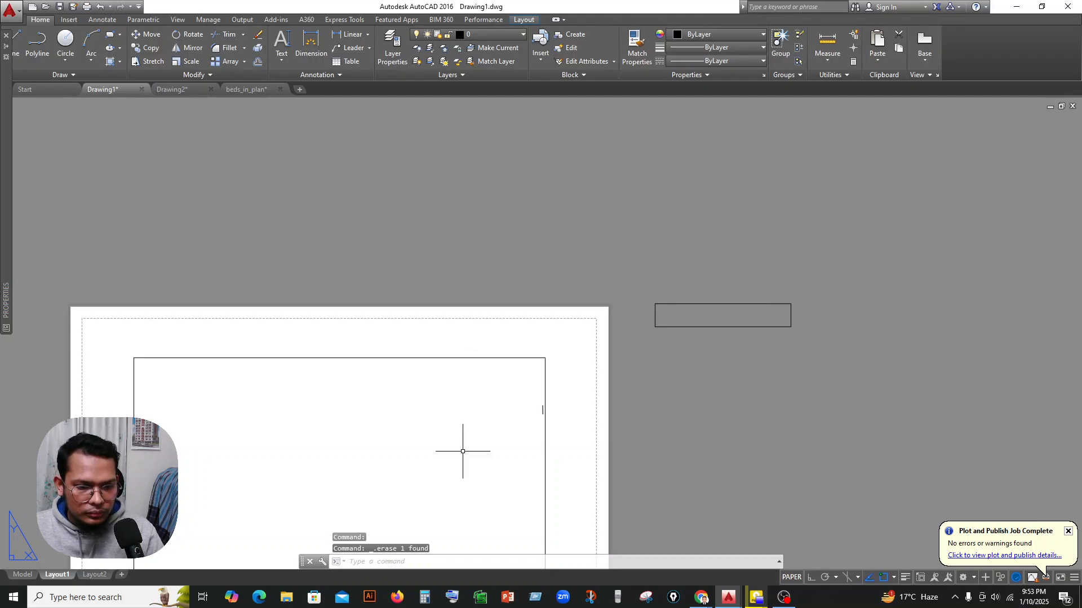
Switch the drawing from Layout1 to model space.
click(22, 574)
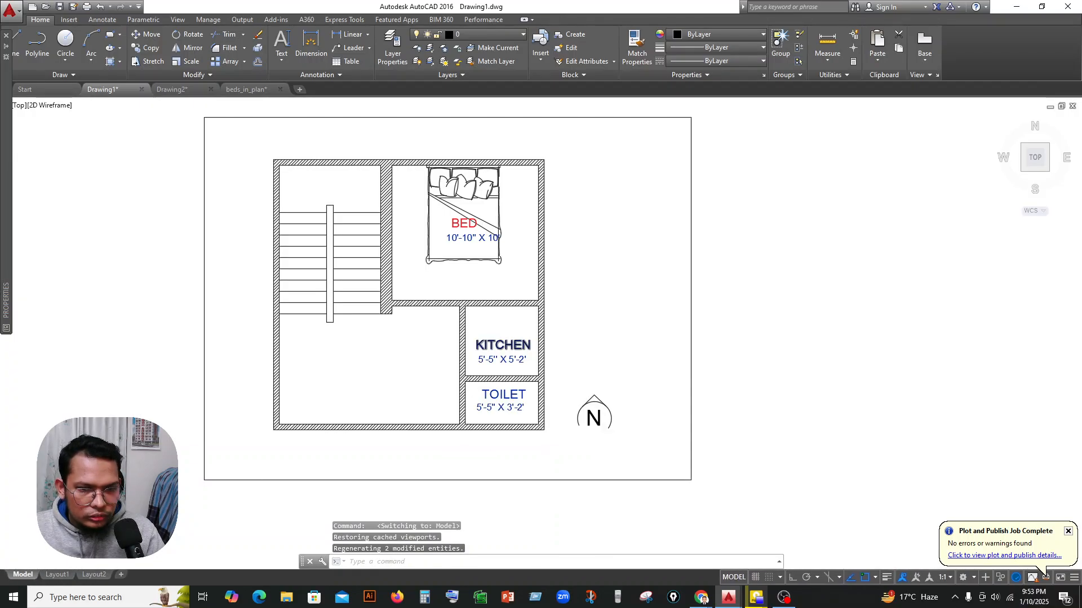
scroll(597, 357, down, 5)
middle_drag(597, 357, 479, 313)
scroll(536, 325, up, 4)
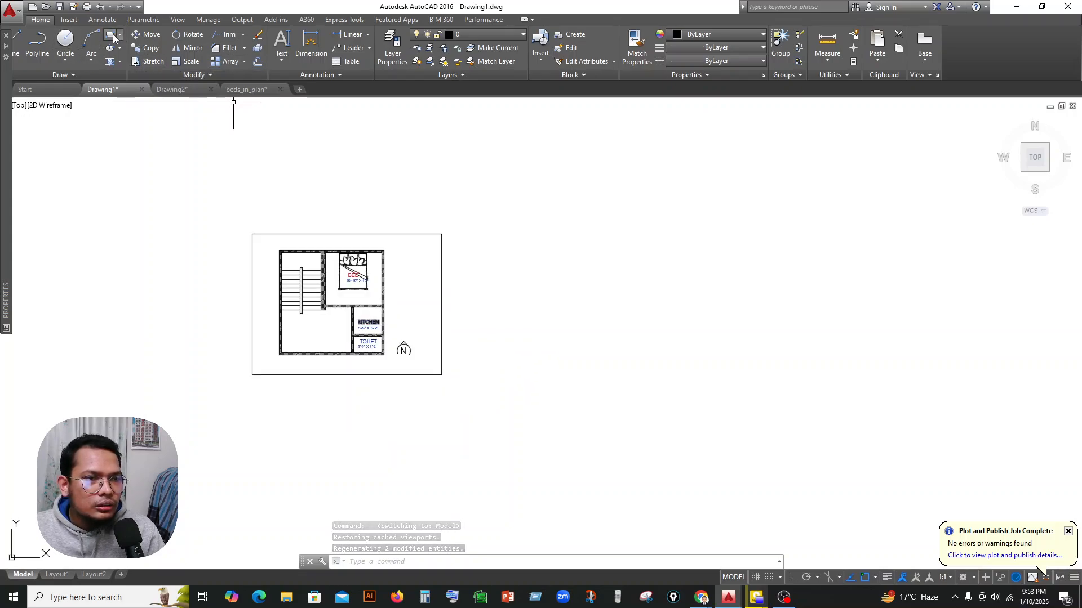
Draw a rectangle with its opposite corner entered as 11.7,8.3 and move it clear of the floor plan, to its right.
click(110, 34)
click(507, 250)
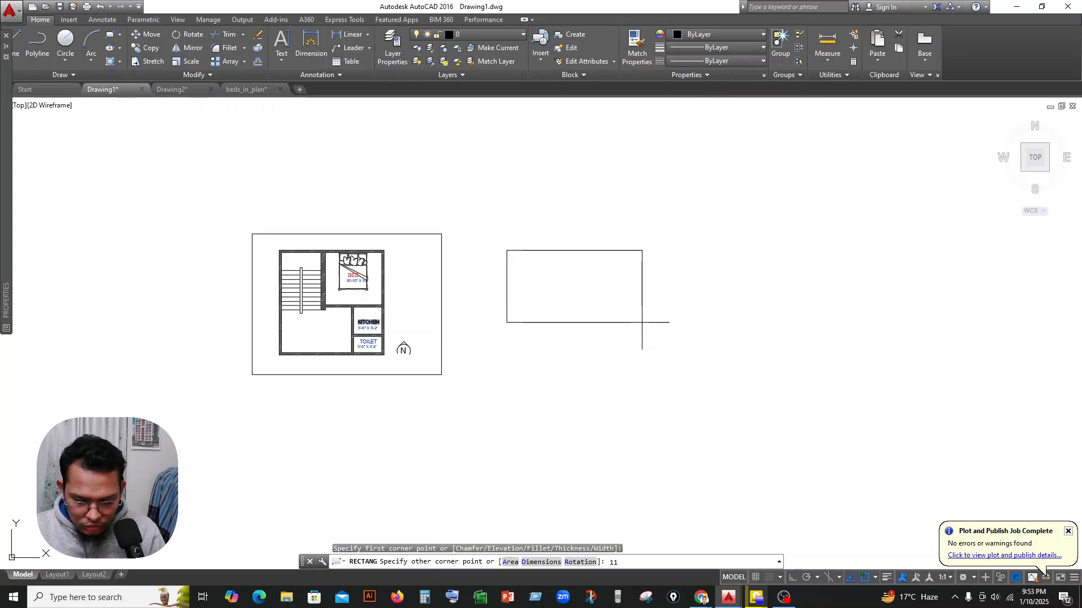
text(11.7,8.3)
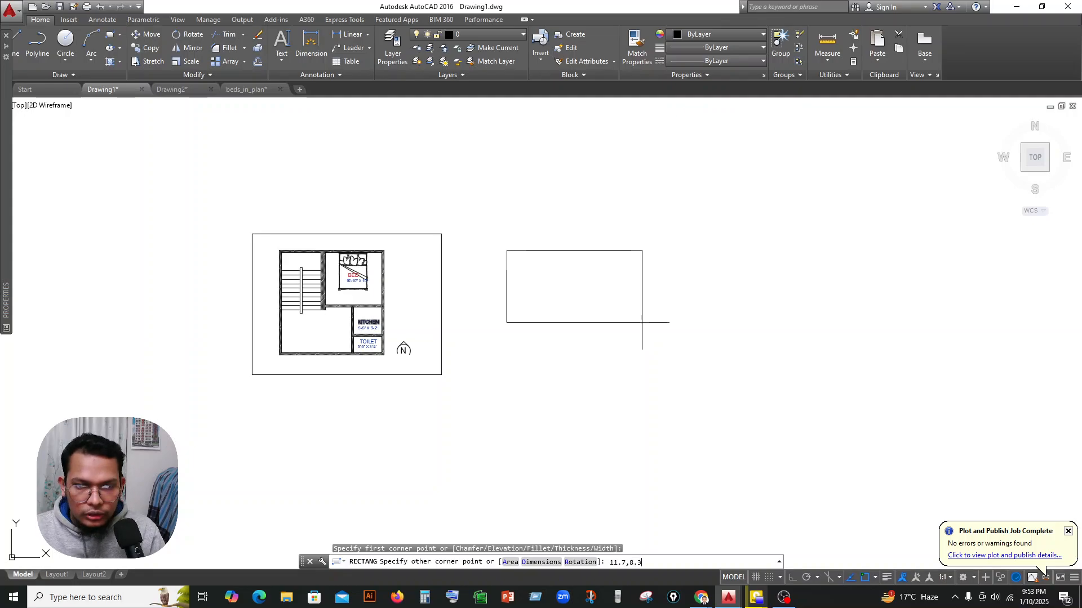
key(Return)
scroll(641, 259, down, 4)
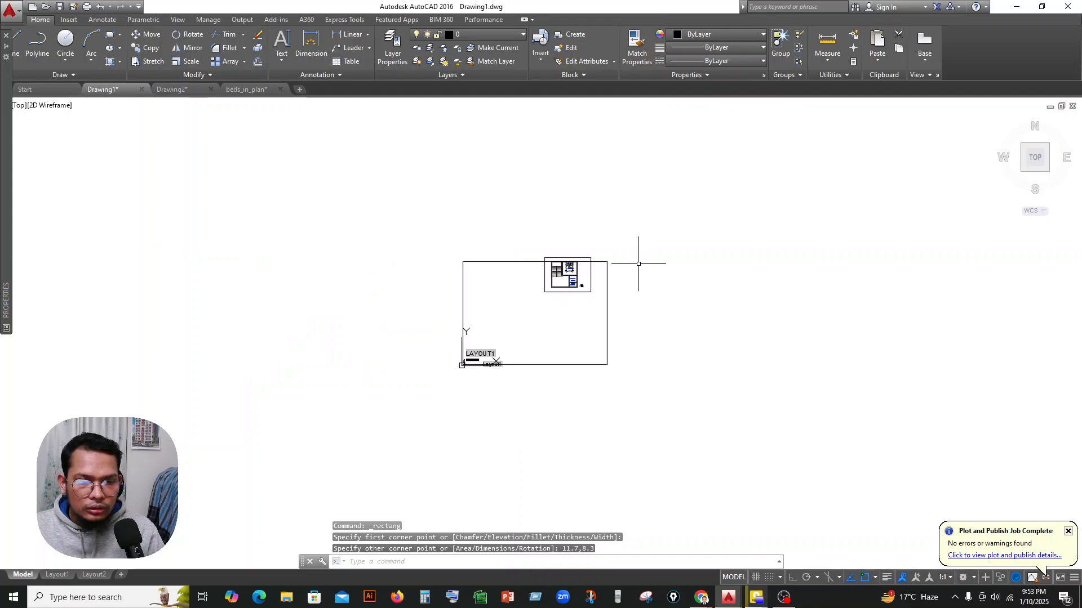
click(517, 262)
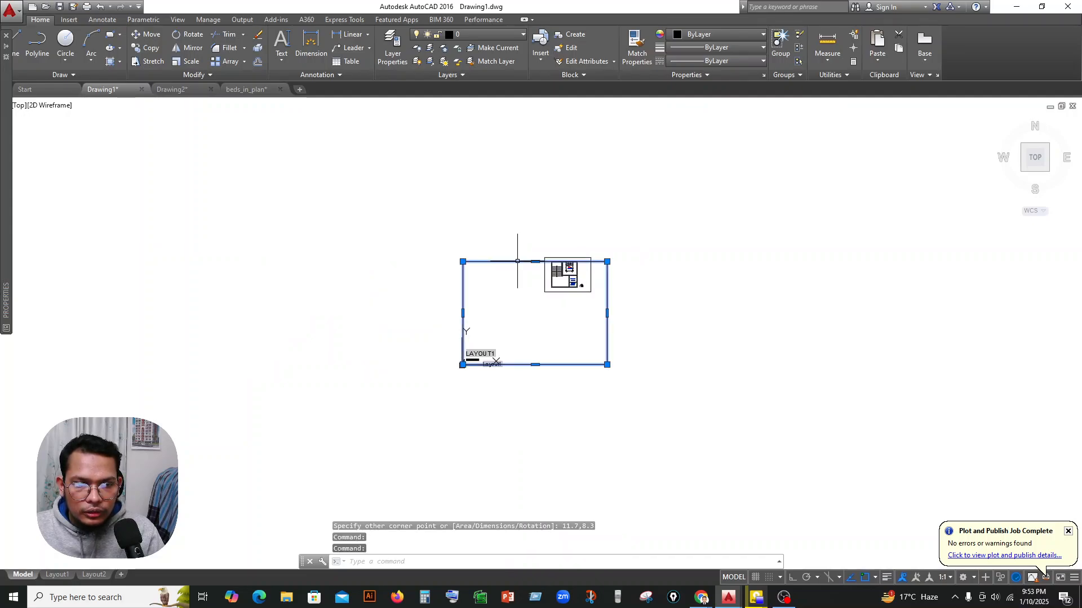
drag(534, 262, 703, 249)
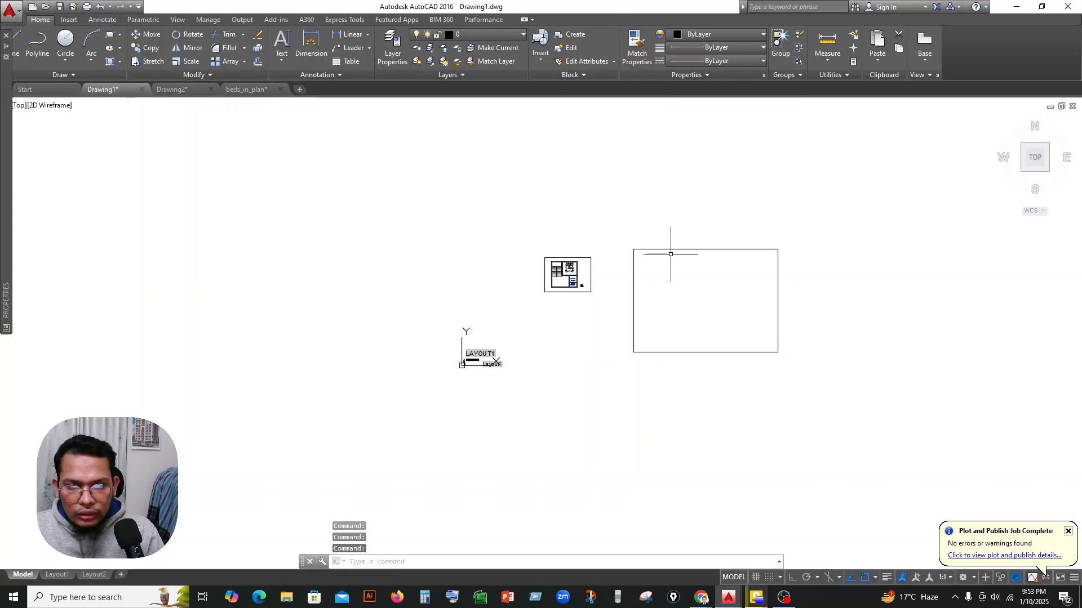
Place a linear dimension across the top edge of the model-space rectangle to check its width.
middle_drag(687, 315, 576, 319)
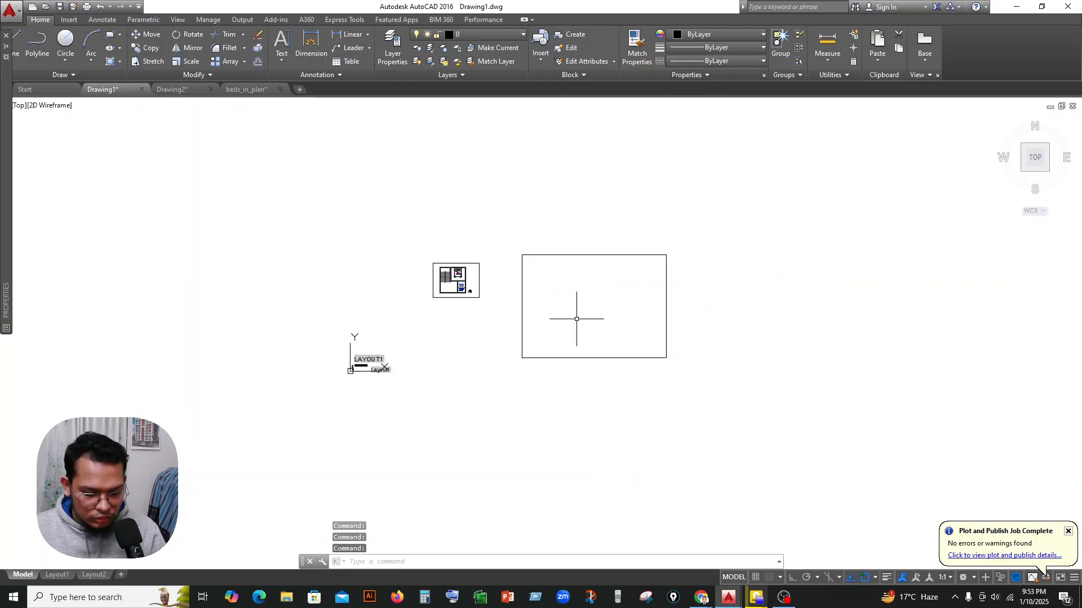
scroll(557, 258, up, 4)
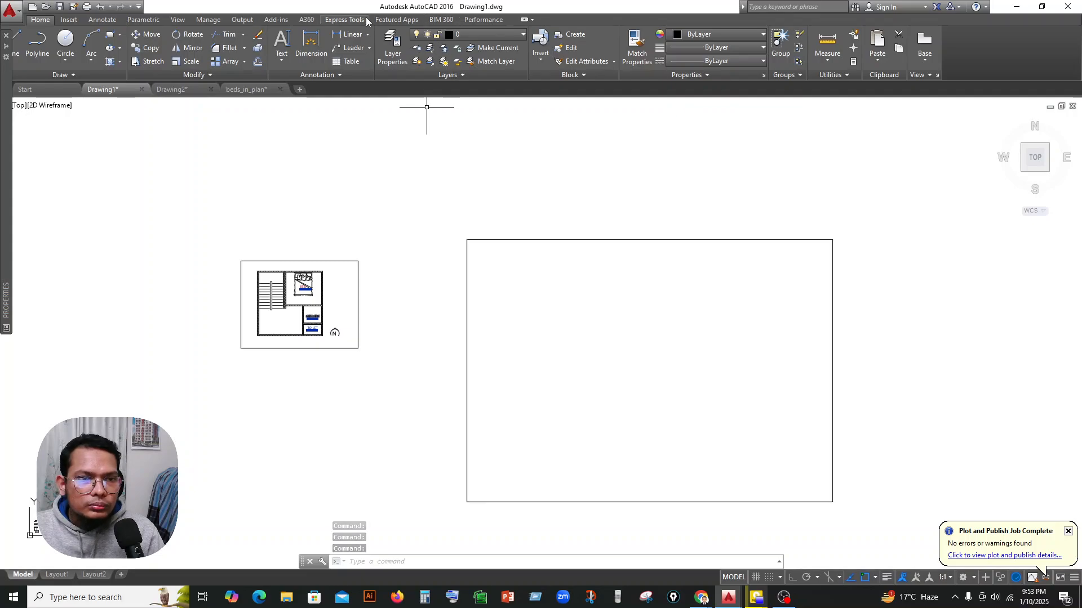
click(351, 35)
click(467, 240)
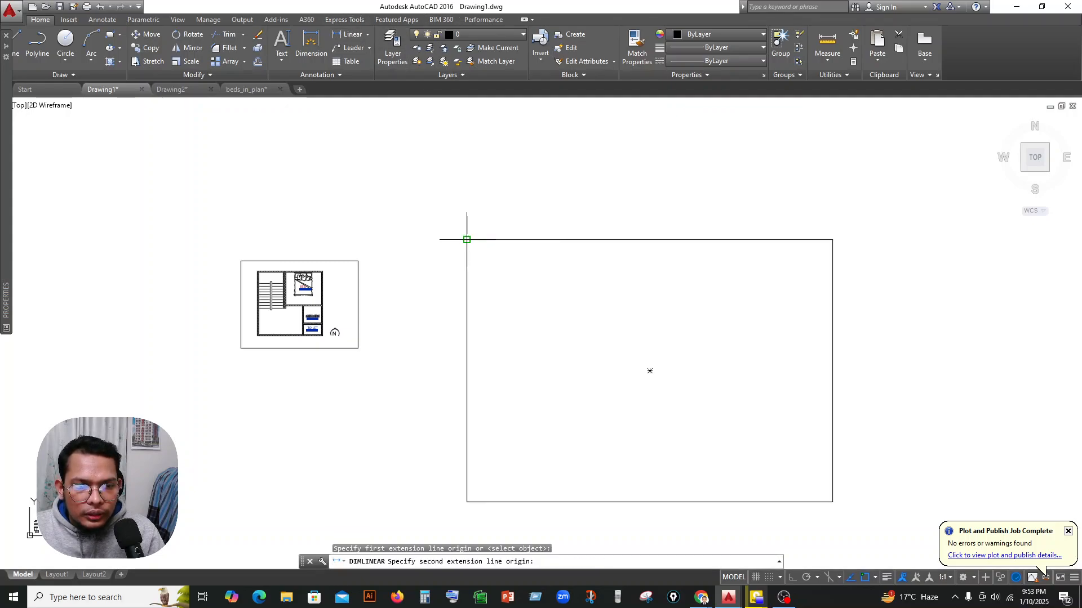
click(832, 240)
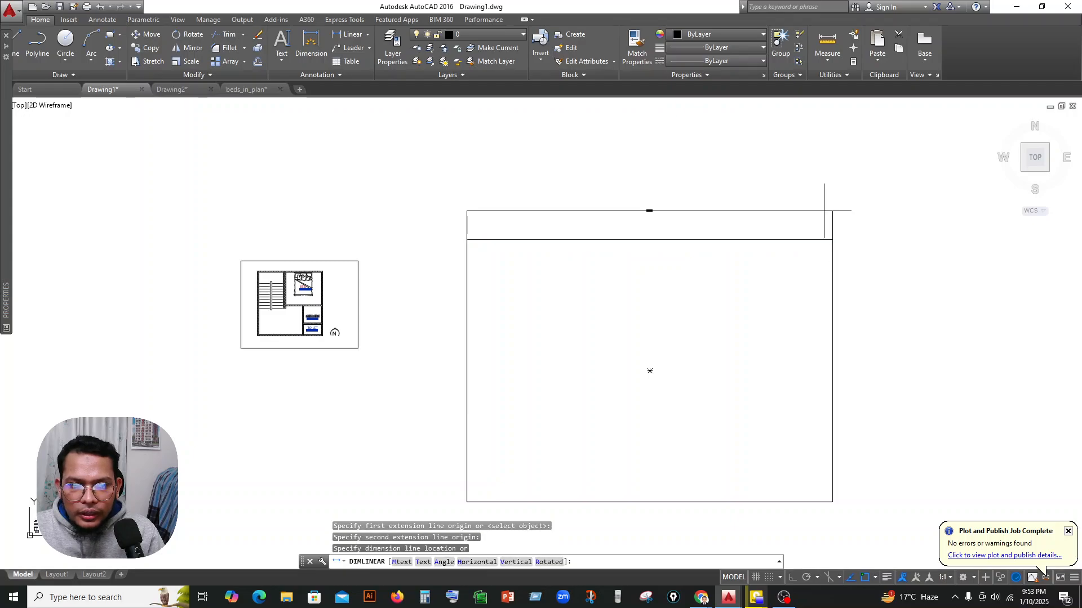
click(824, 211)
scroll(673, 205, up, 5)
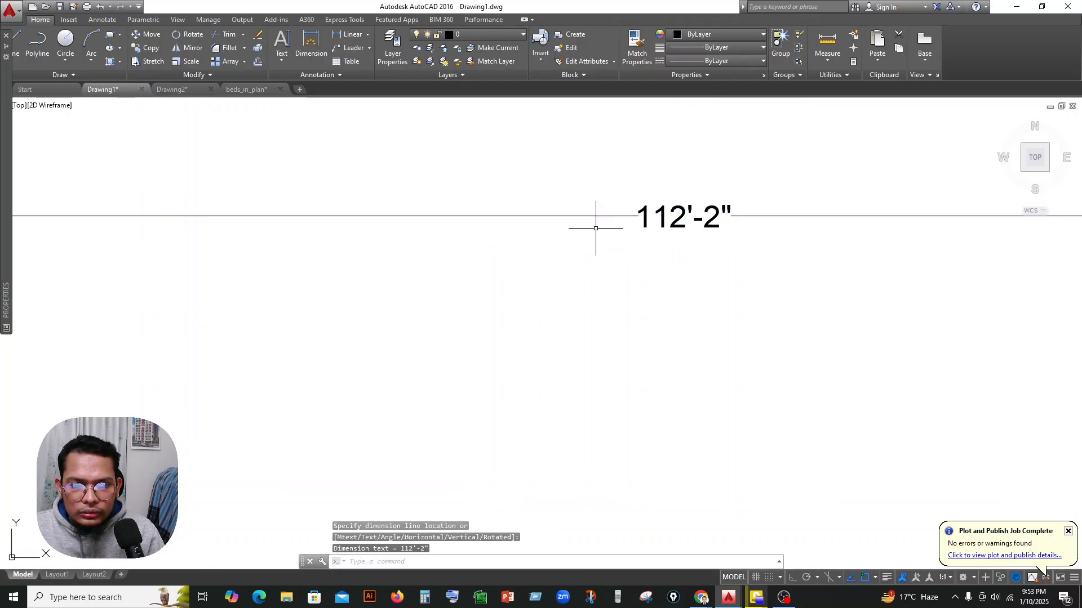
scroll(608, 223, down, 5)
Erase the width dimension above the model-space rectangle.
click(647, 218)
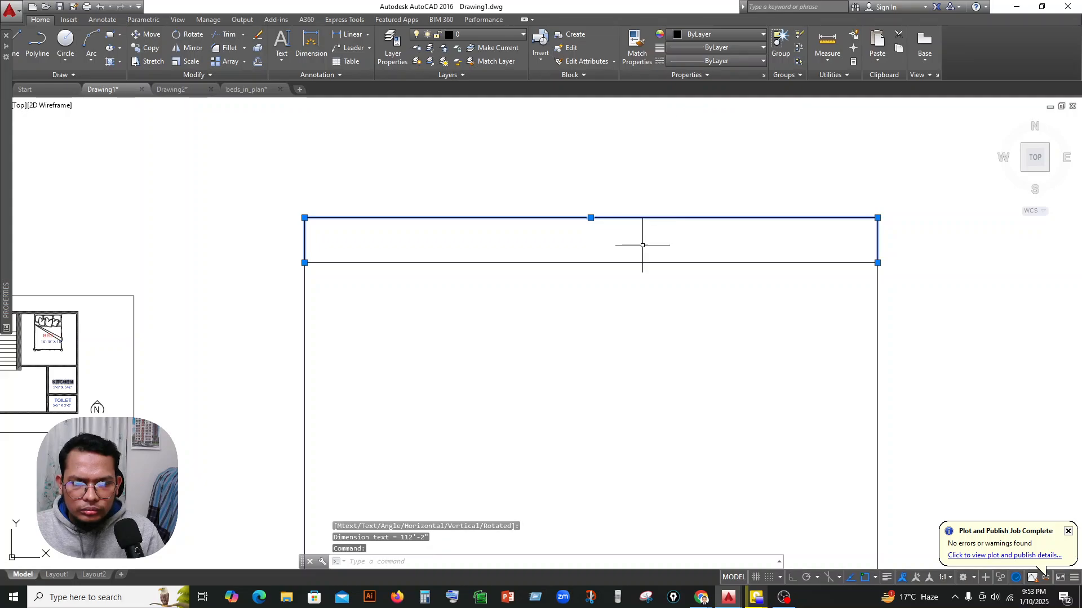
key(Delete)
scroll(643, 245, down, 4)
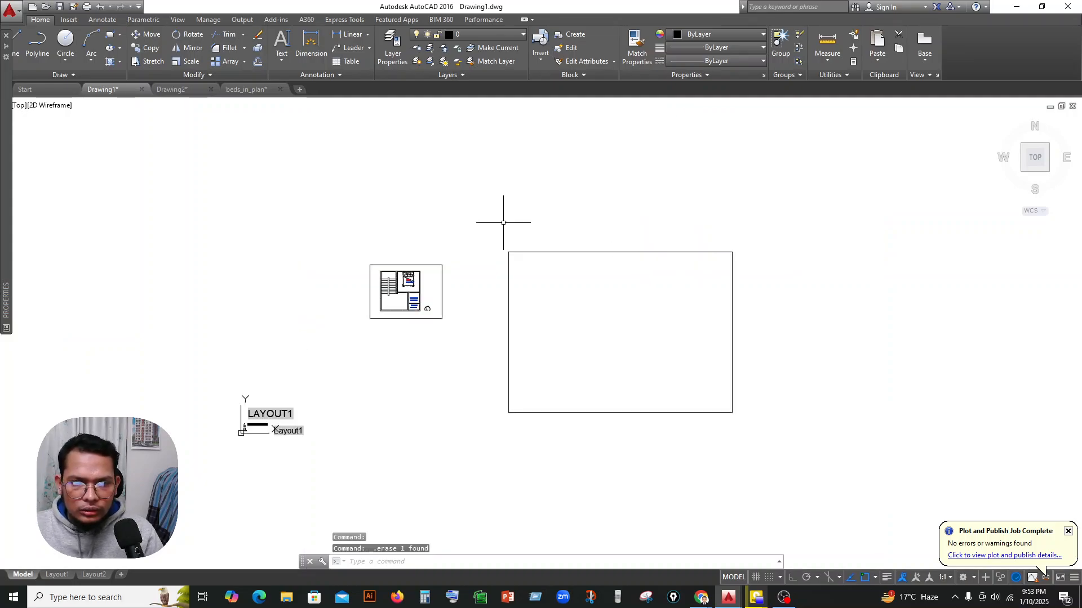
Start a polyline inside the large rectangle and, with ortho on, draw its first segment 11.7 inches to the right.
click(37, 42)
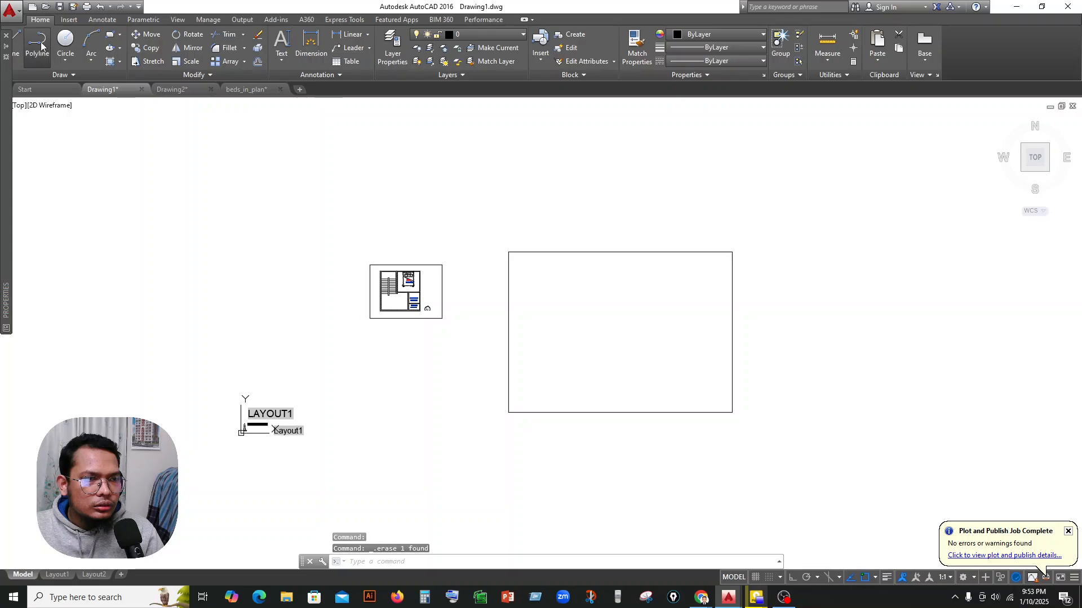
scroll(648, 260, up, 4)
click(412, 274)
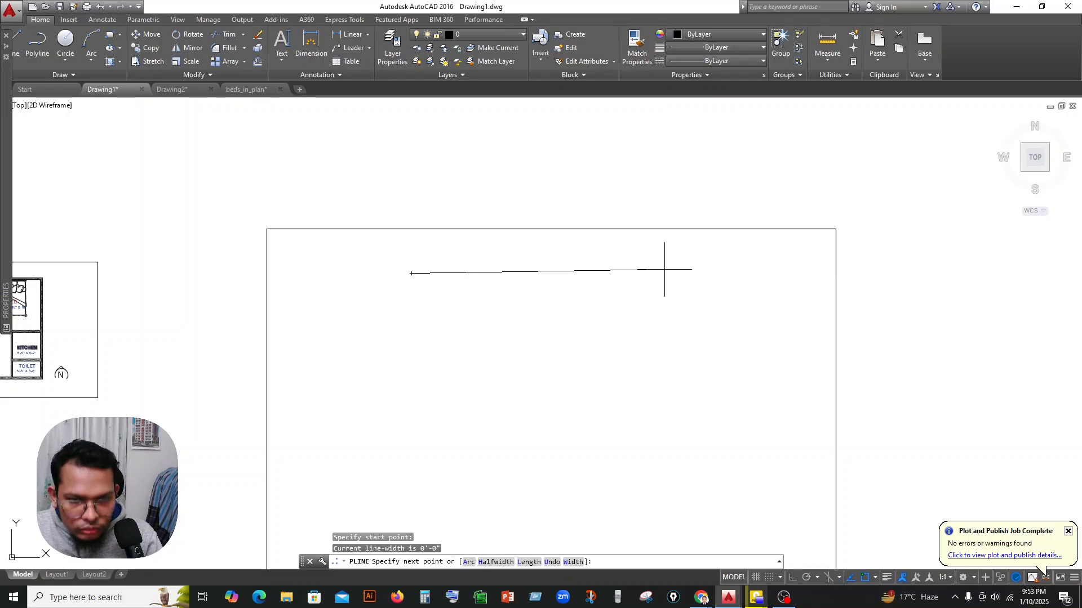
key(F8)
text(11)
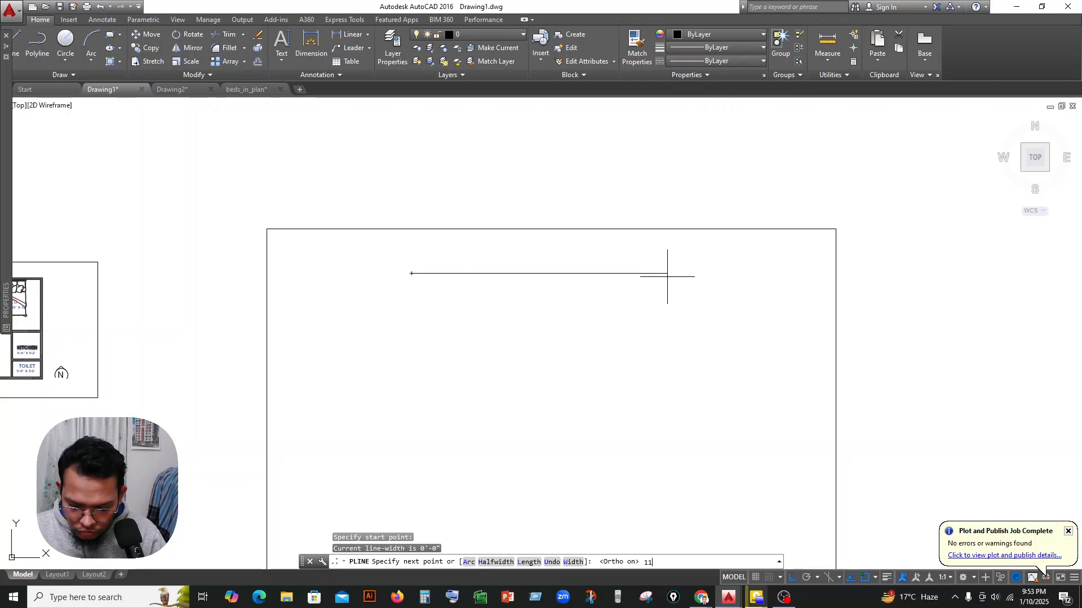
text(.7)
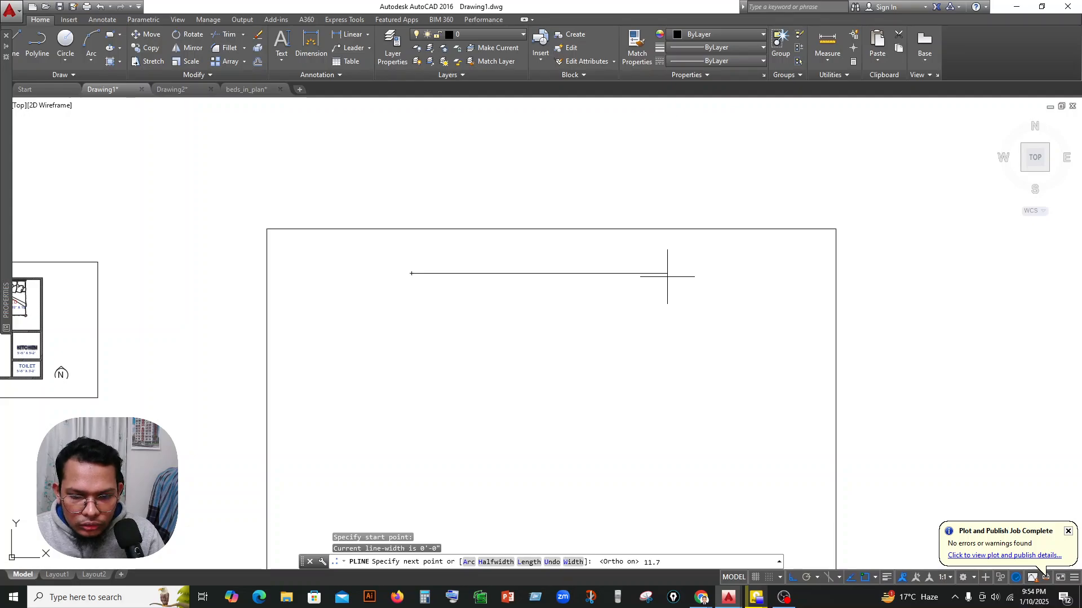
key(Return)
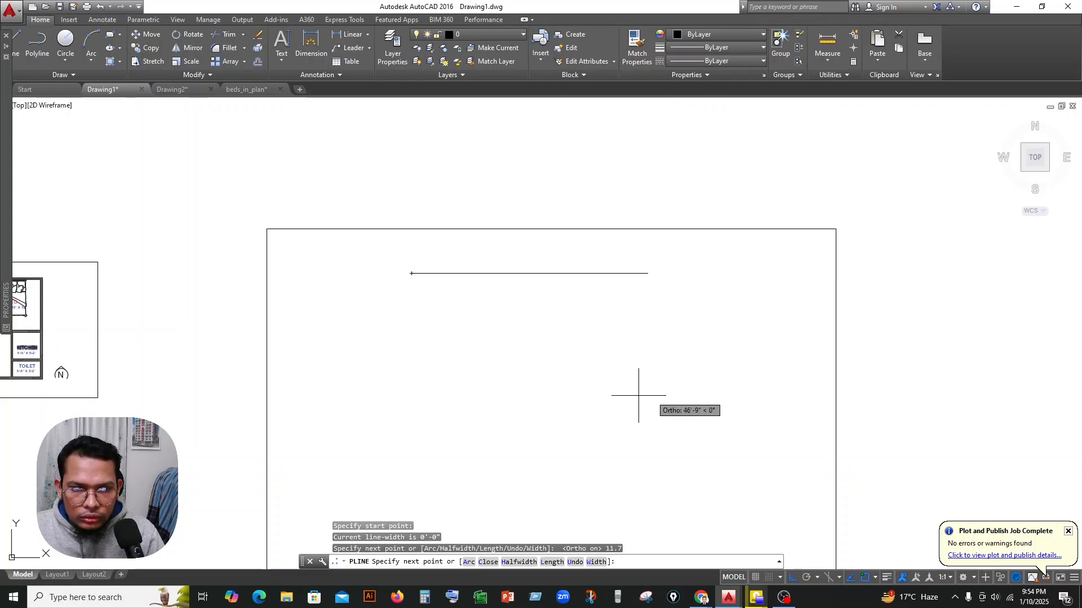
Complete the polyline as a rectangle with segments of 8.3 inches down, 11.7 inches left and 8.3 inches up.
scroll(440, 304, up, 10)
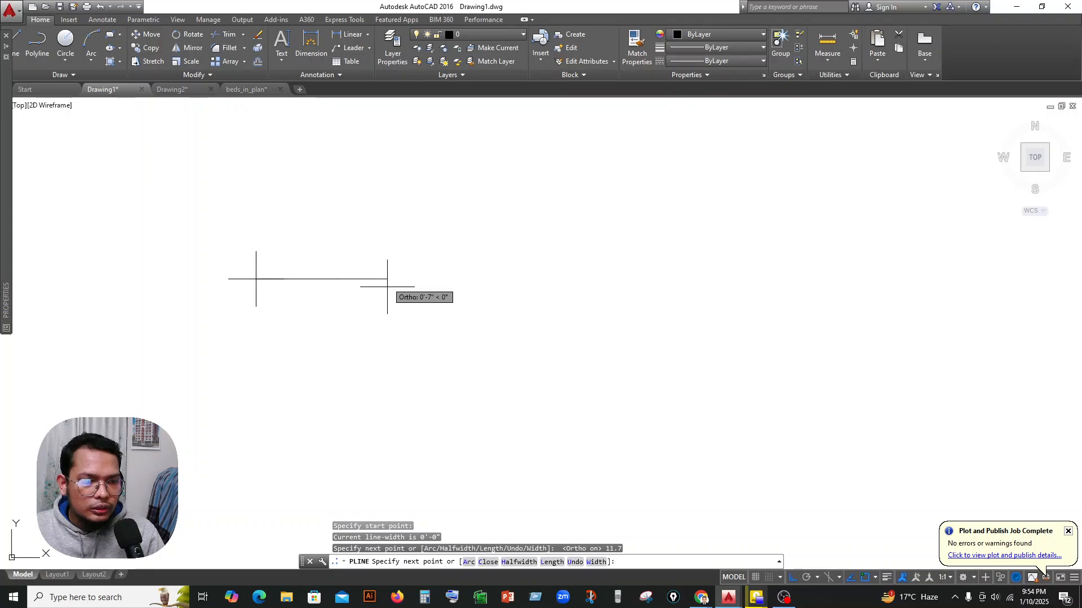
text(8.3)
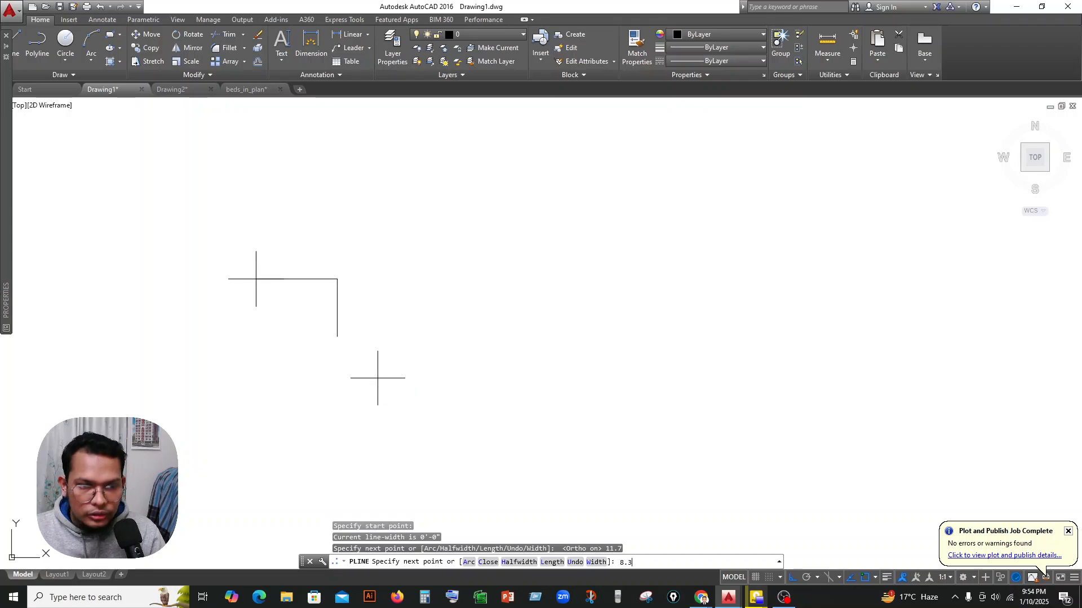
key(Return)
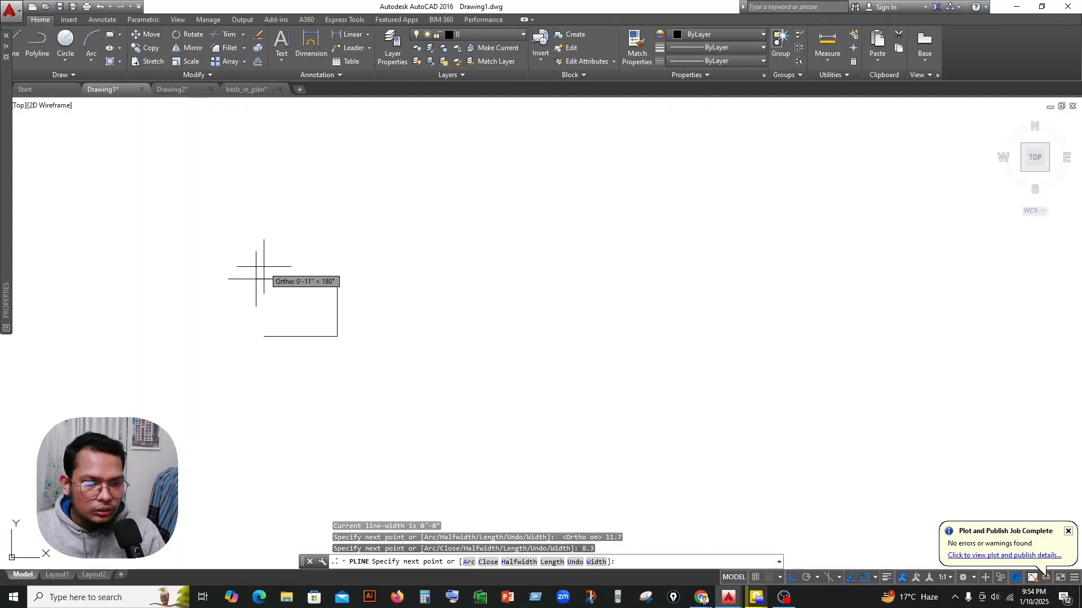
text(11.7)
key(Return)
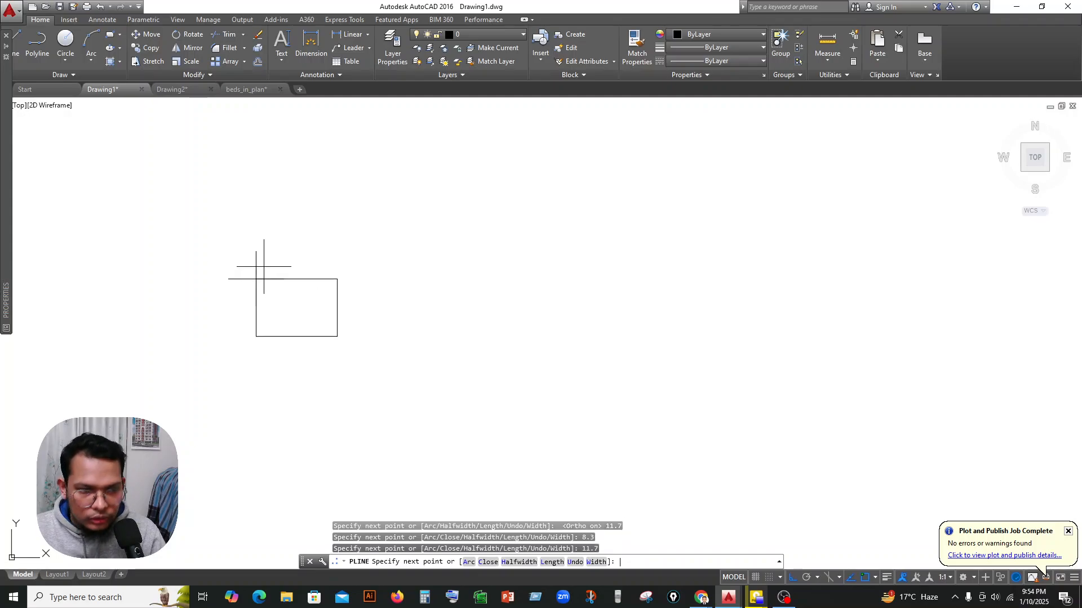
text(8)
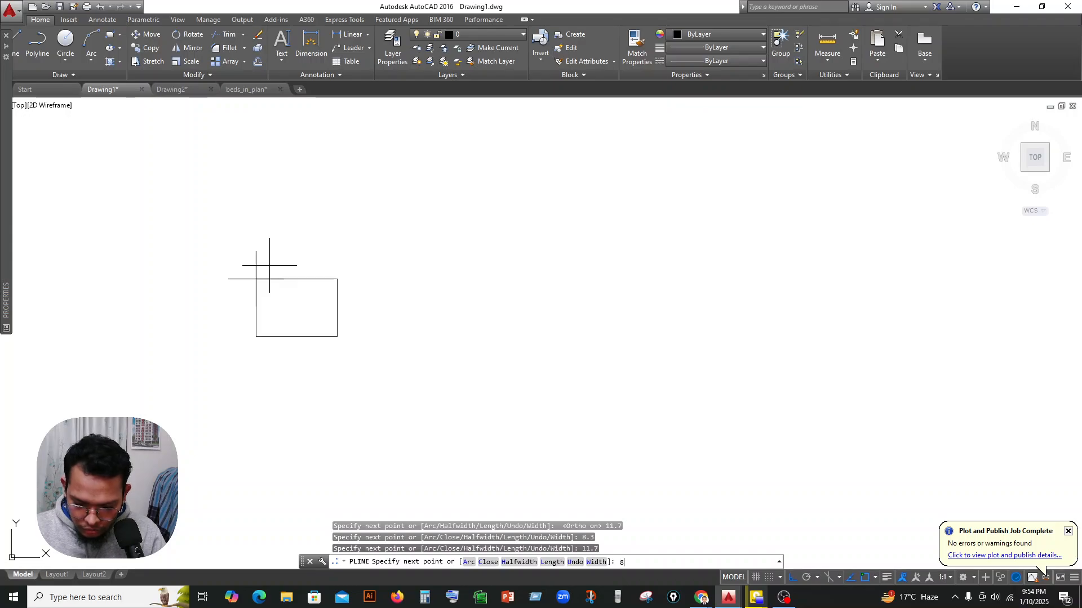
text(.3)
key(Return)
scroll(423, 272, down, 5)
key(Escape)
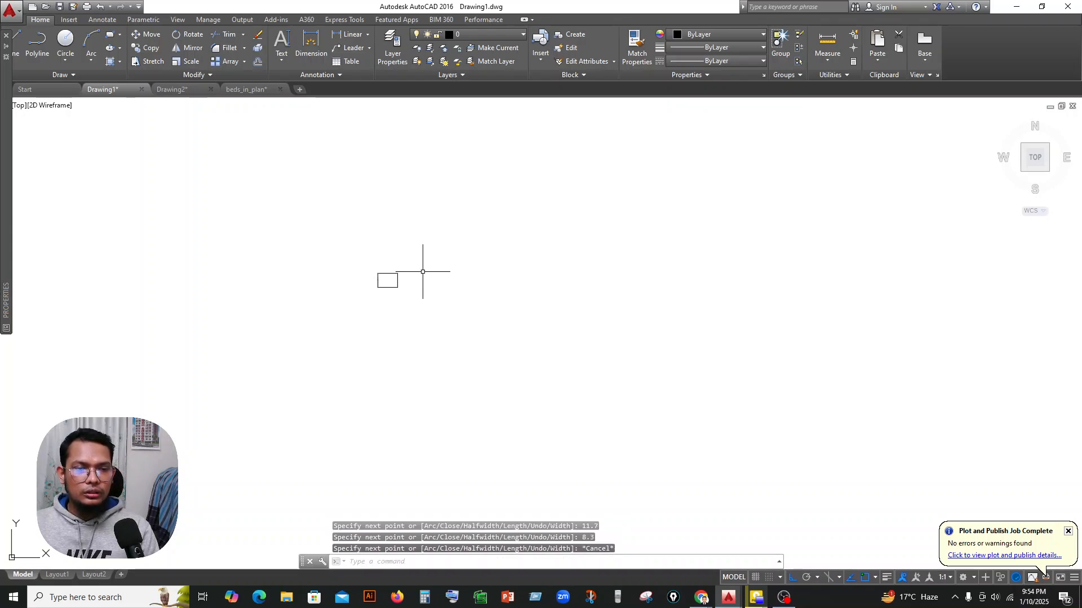
Erase the large rectangle surrounding the small 11.7 by 8.3 inch polyline rectangle.
scroll(448, 264, down, 4)
click(521, 179)
click(518, 212)
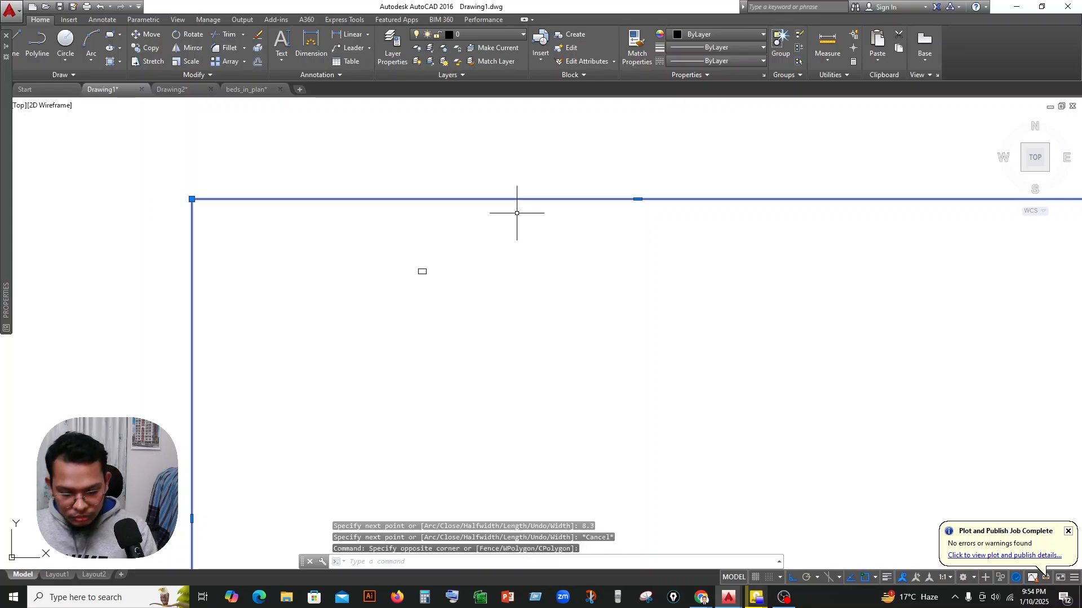
key(Delete)
Copy the small 11.7 by 8.3 inch polyline rectangle to the clipboard.
scroll(447, 252, up, 8)
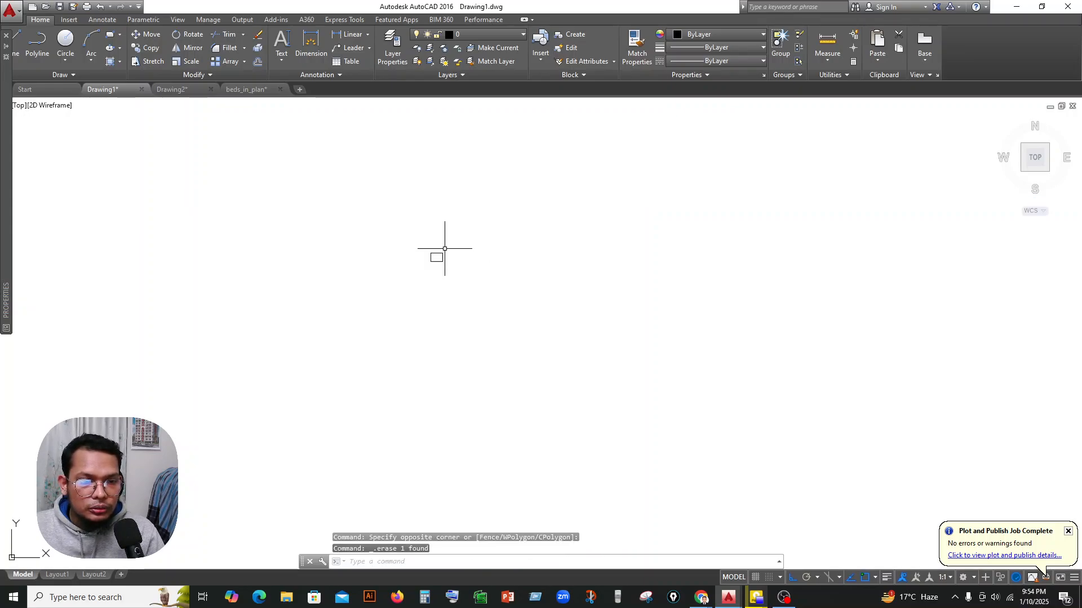
scroll(415, 265, up, 6)
middle_drag(466, 241, 411, 273)
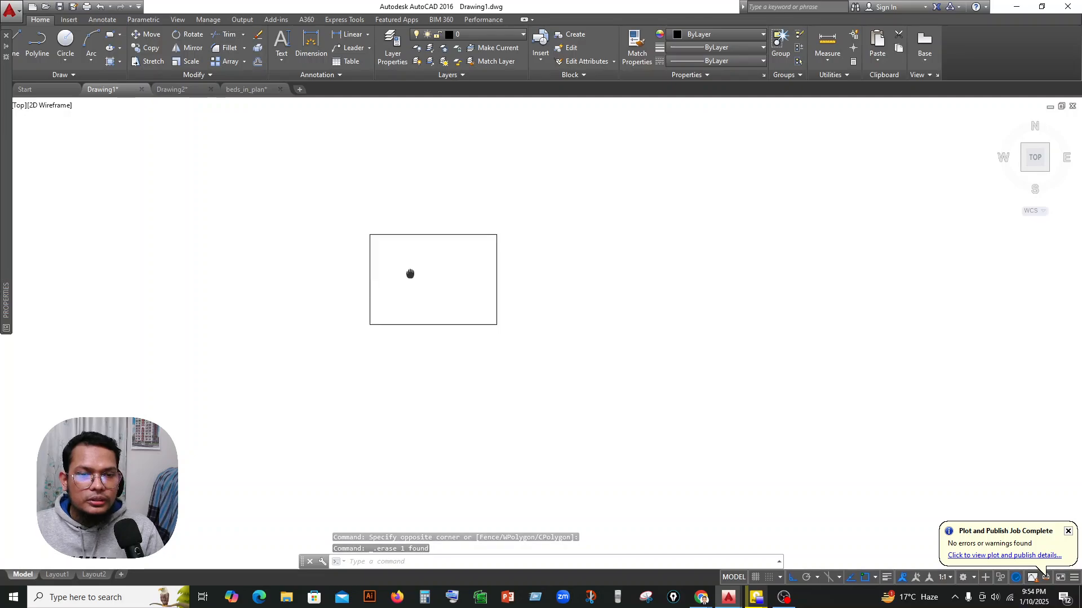
scroll(426, 267, down, 6)
click(501, 248)
click(398, 314)
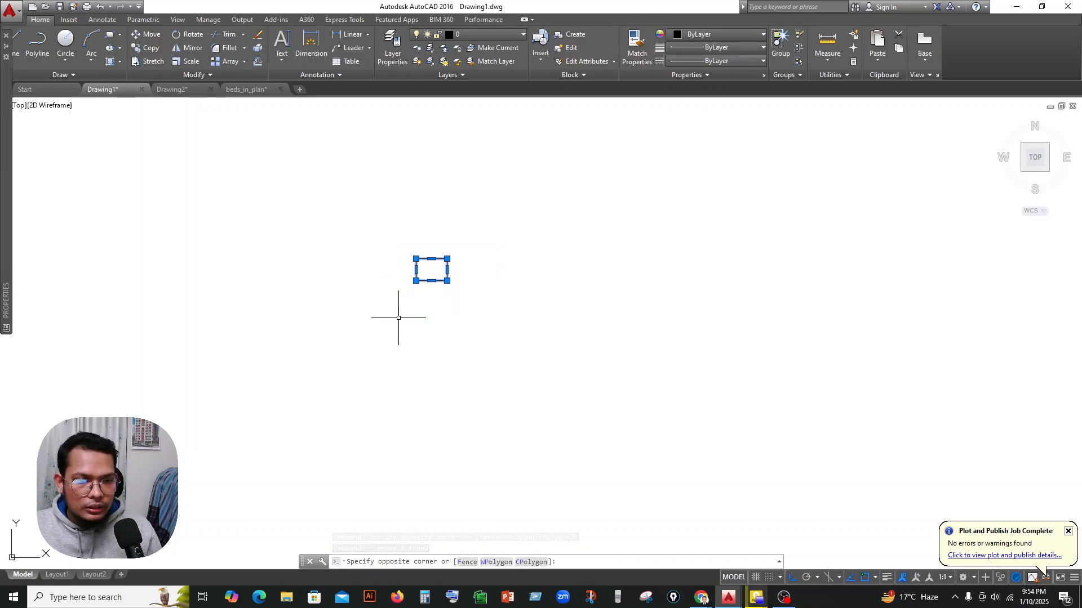
key(ctrl+c)
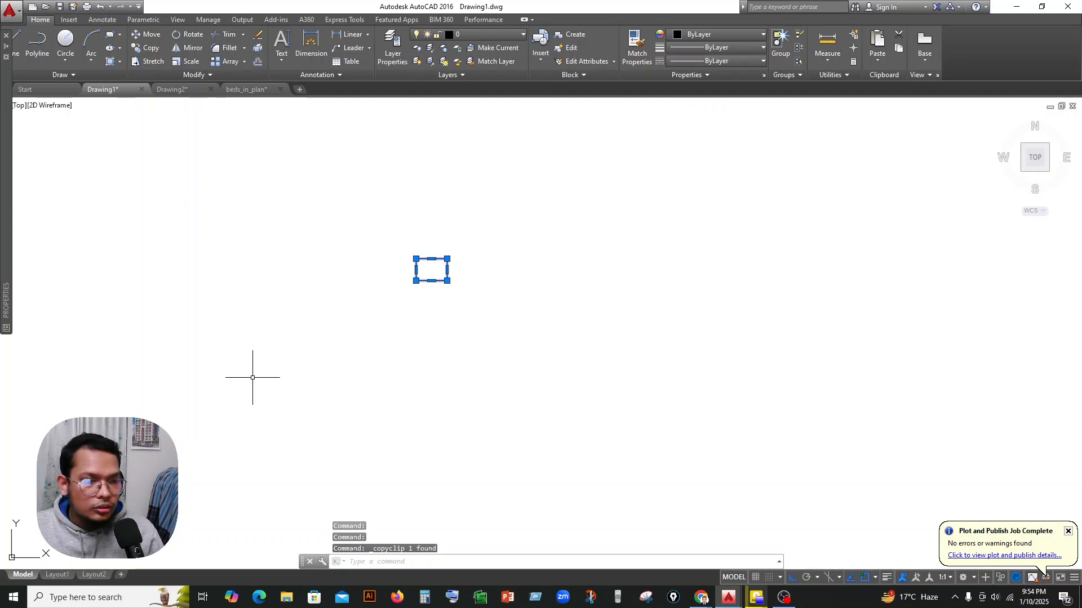
Add a new layout and paste the copied rectangle beside its paper sheet, to the right.
click(122, 574)
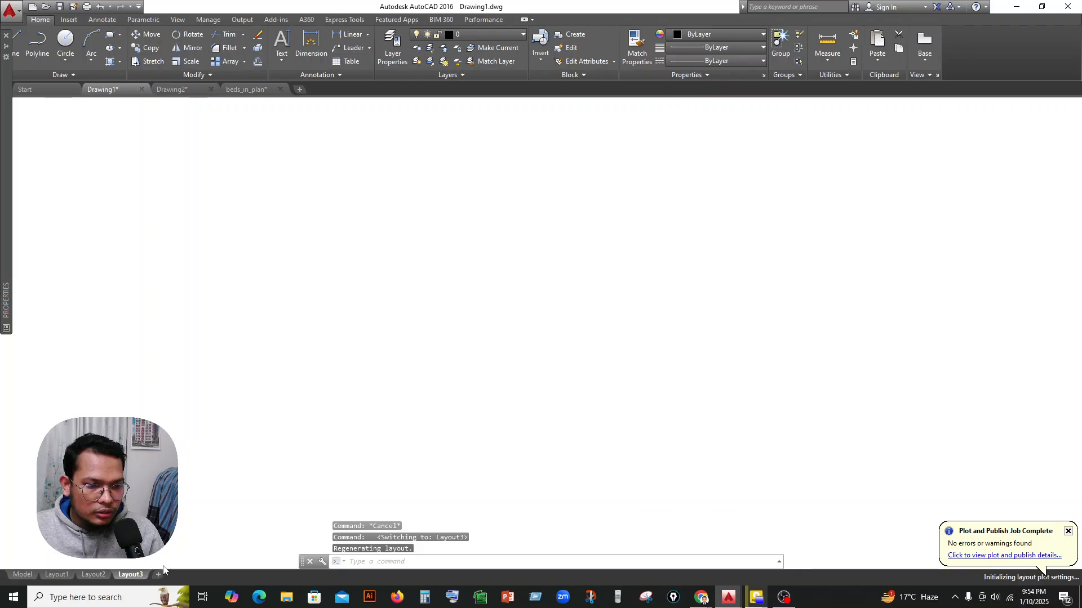
click(130, 575)
scroll(304, 259, down, 4)
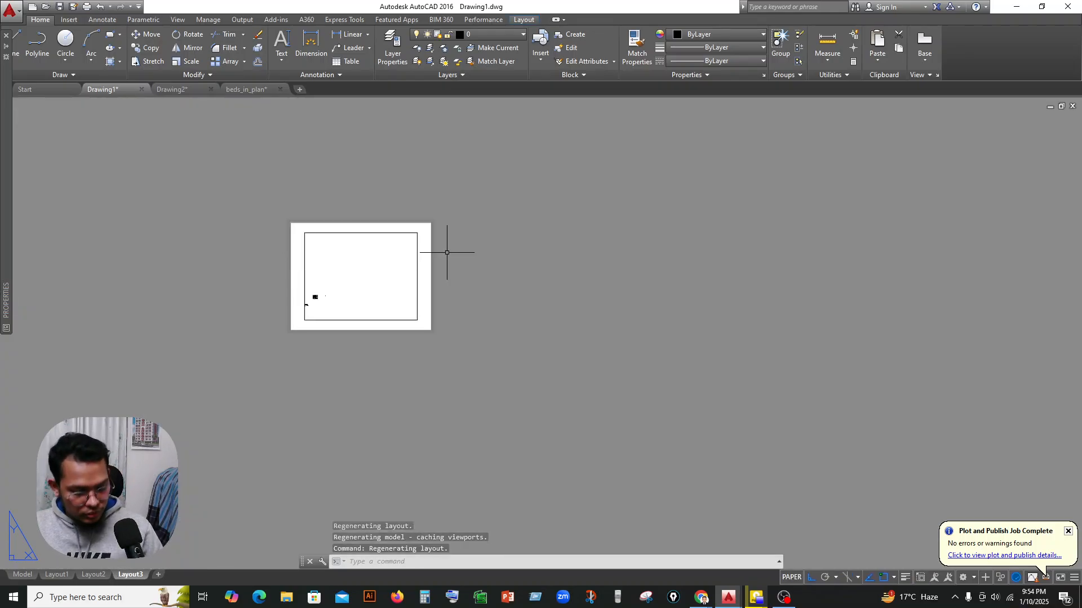
key(ctrl+v)
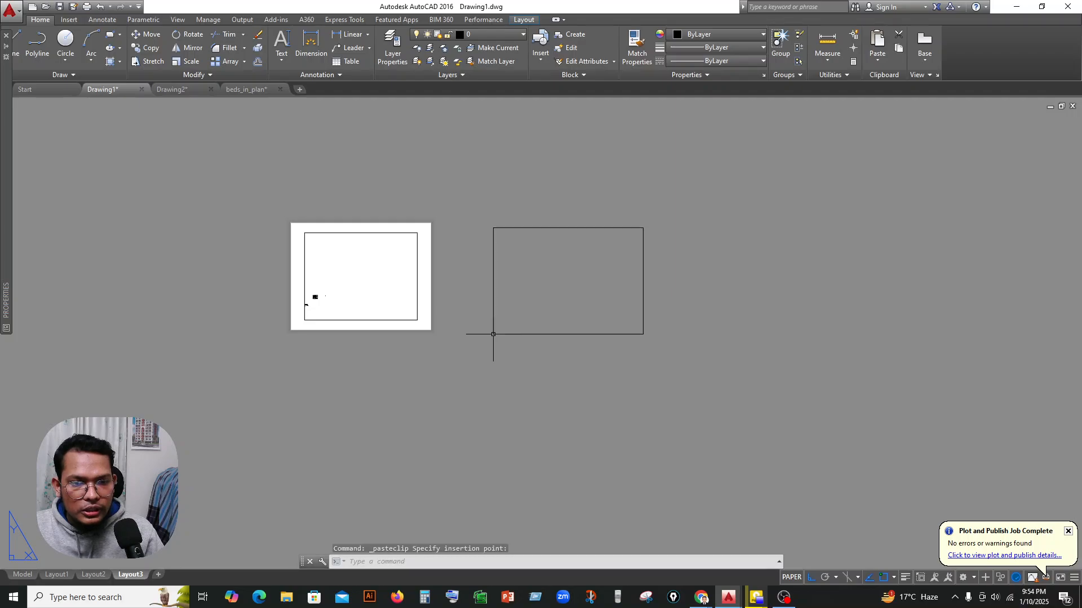
click(493, 334)
scroll(549, 280, up, 2)
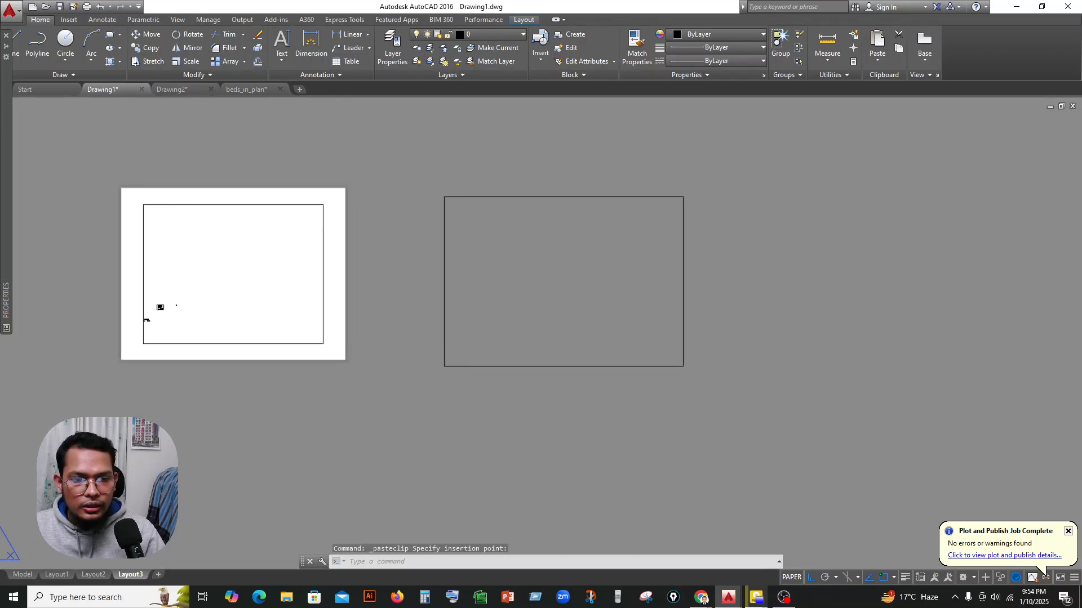
key(Escape)
scroll(517, 244, up, 2)
scroll(519, 232, down, 2)
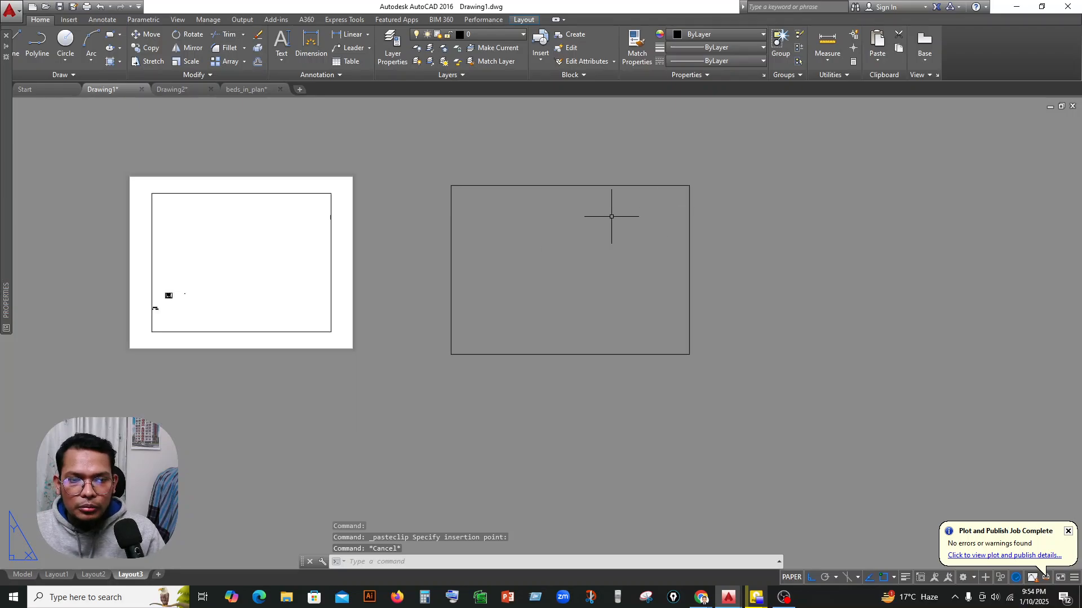
drag(732, 165, 473, 400)
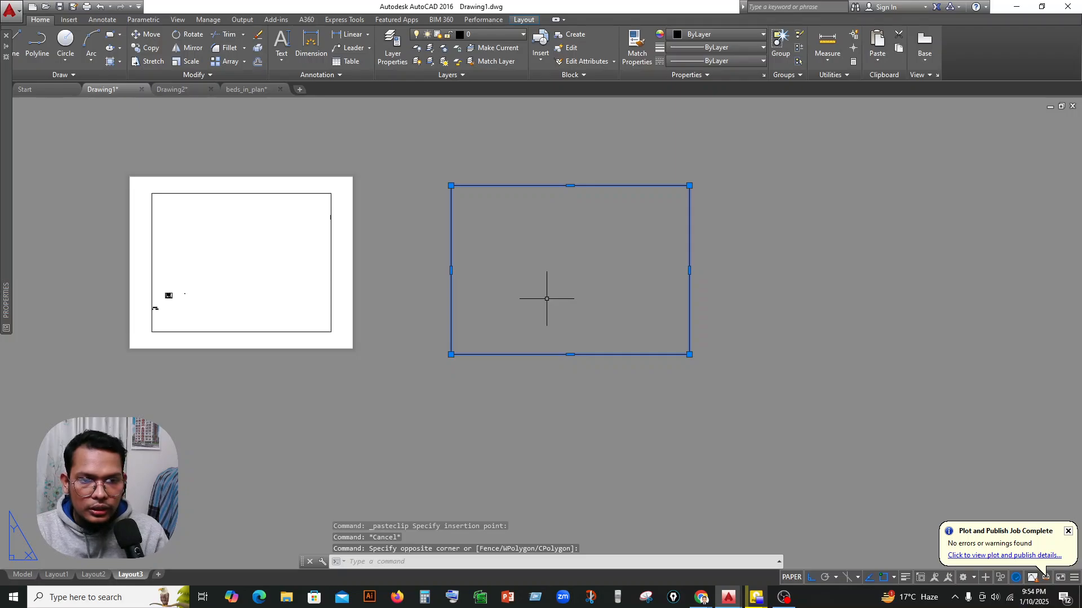
text(J)
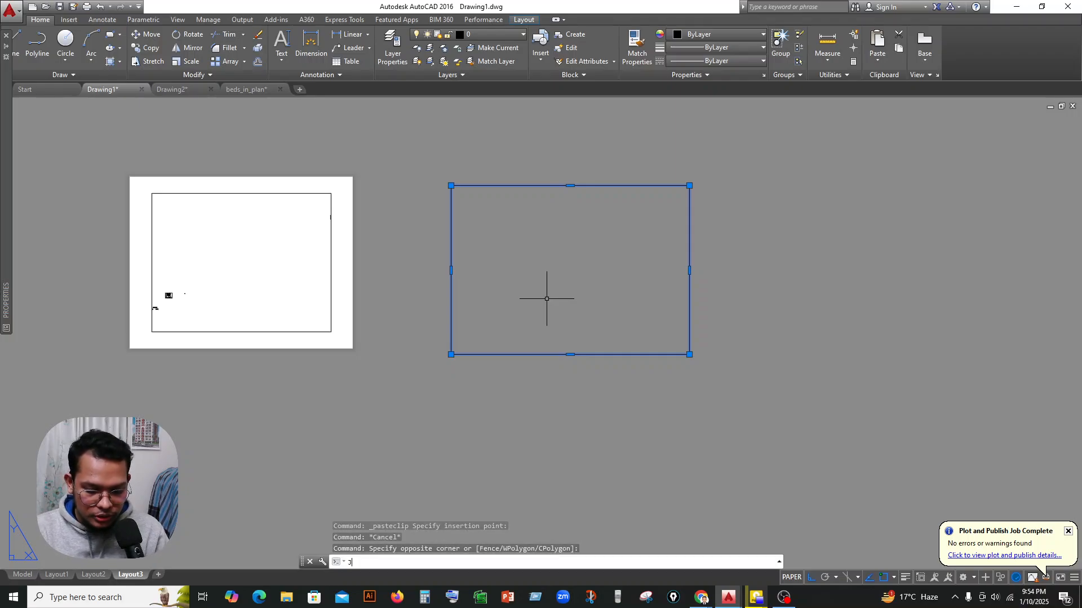
key(Return)
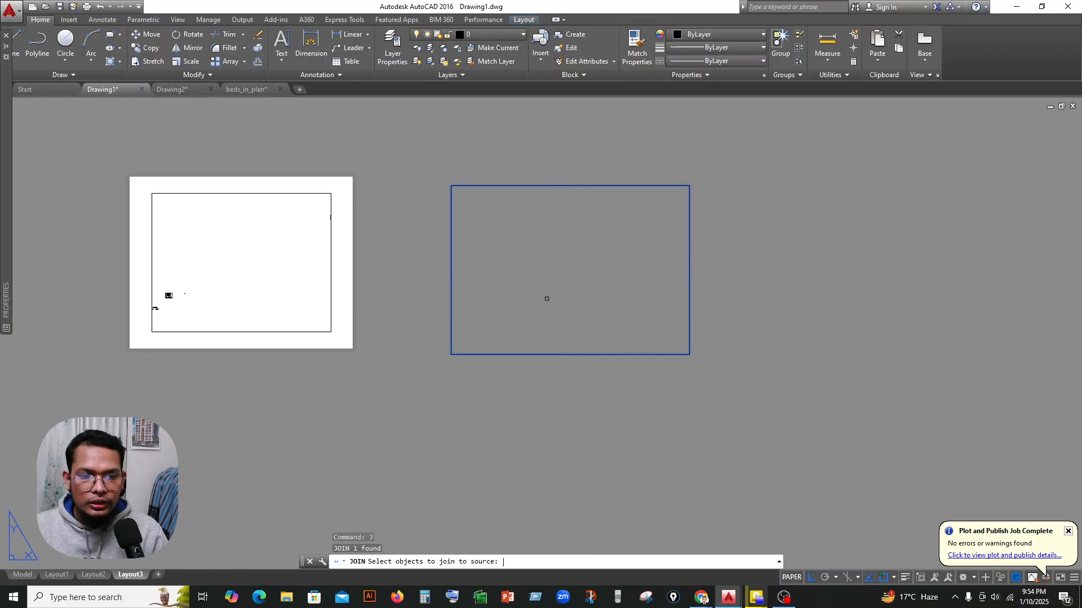
scroll(518, 207, up, 4)
middle_drag(518, 206, 447, 195)
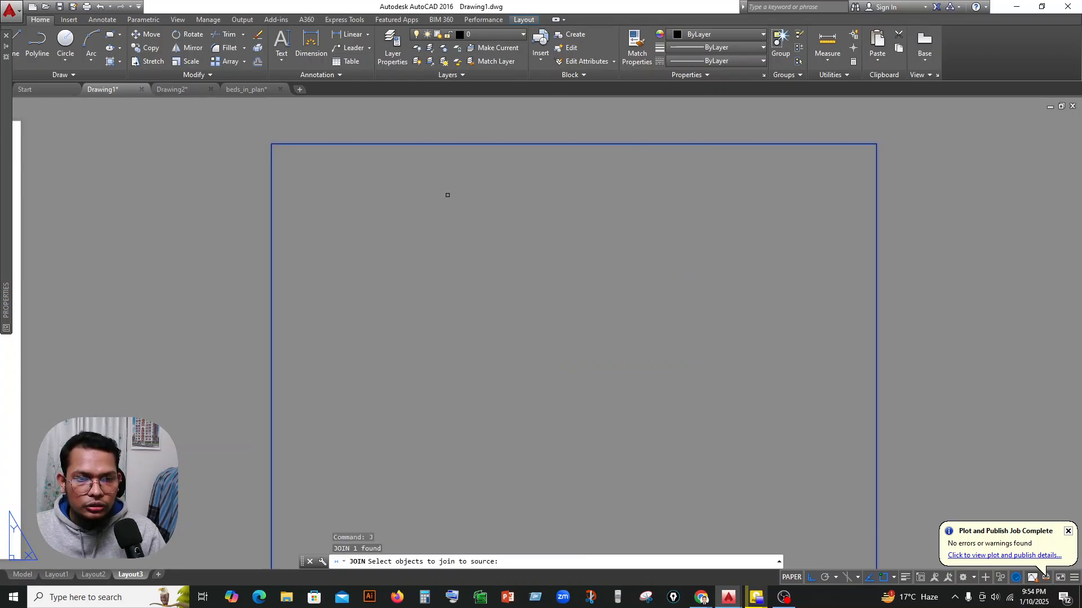
scroll(447, 196, down, 4)
scroll(450, 181, up, 2)
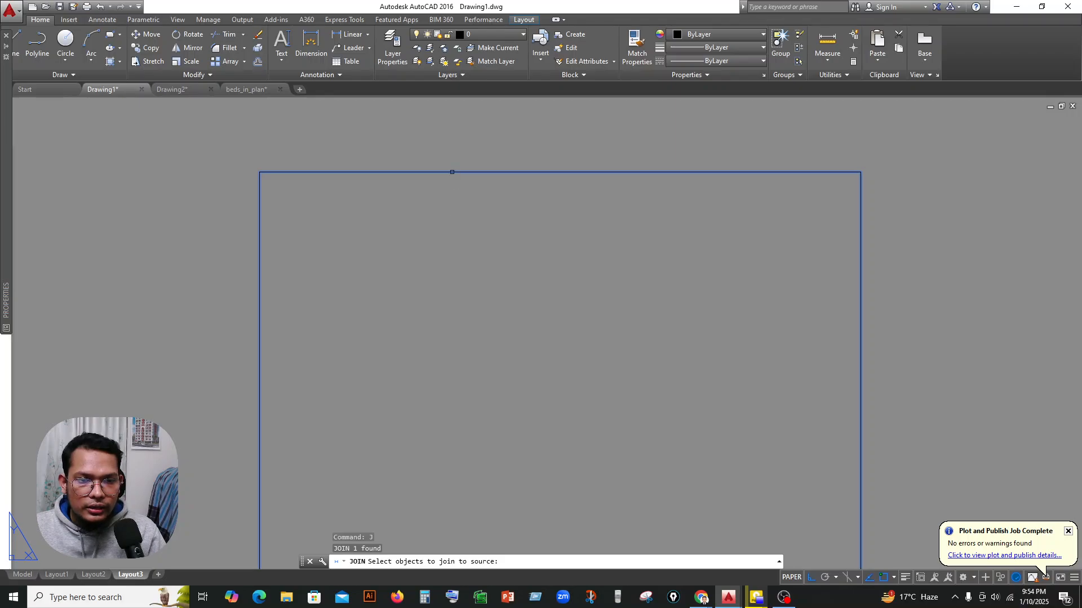
scroll(454, 162, down, 2)
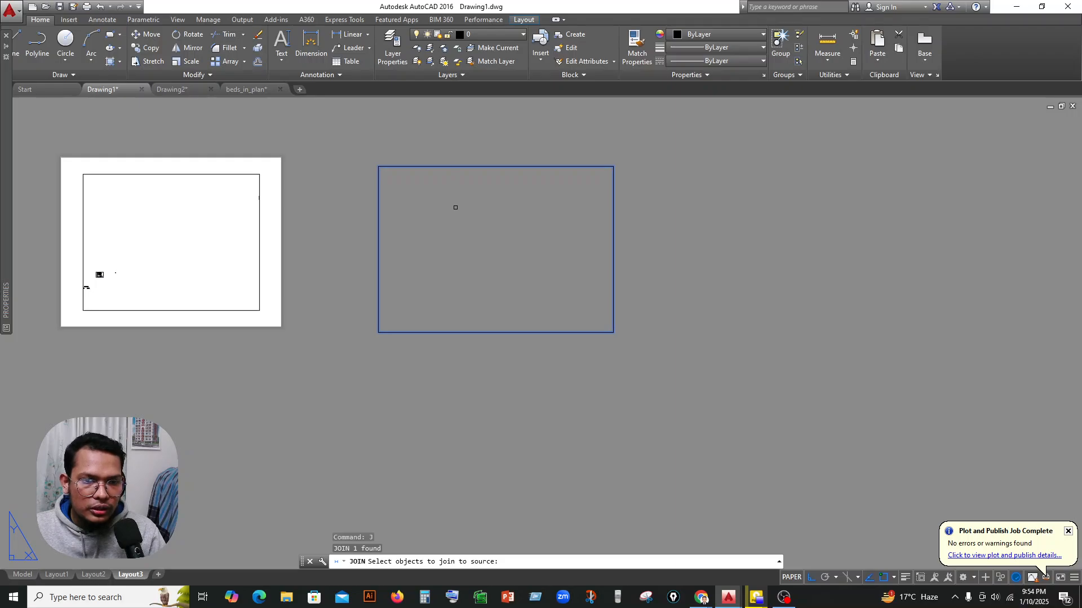
scroll(455, 207, up, 1)
middle_drag(452, 203, 452, 225)
key(Escape)
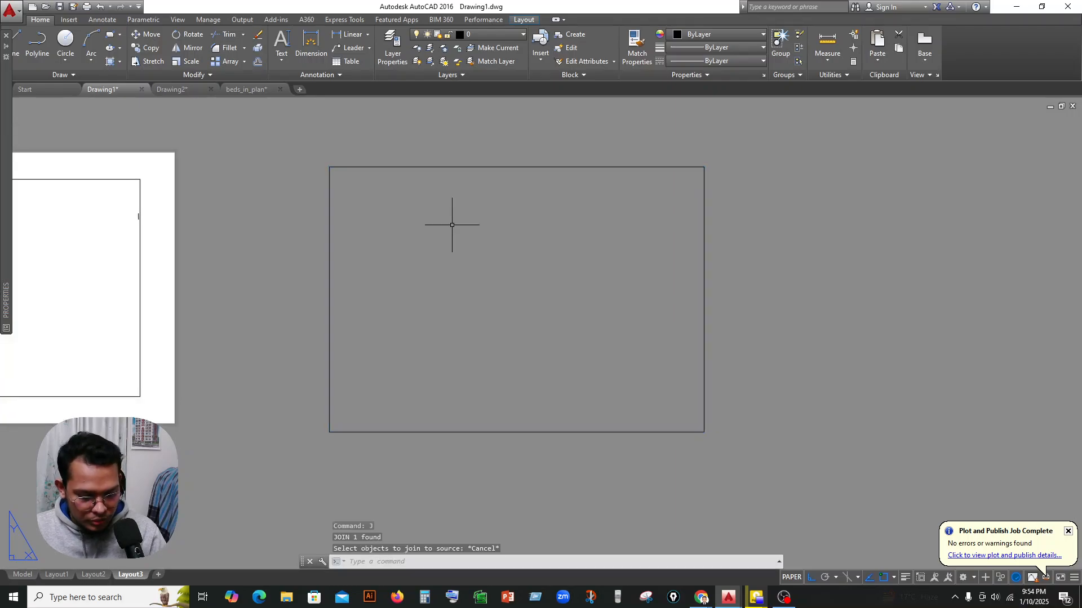
Offset the pasted rectangle inward by 0.25 inch to form an inner border.
text(o)
key(Return)
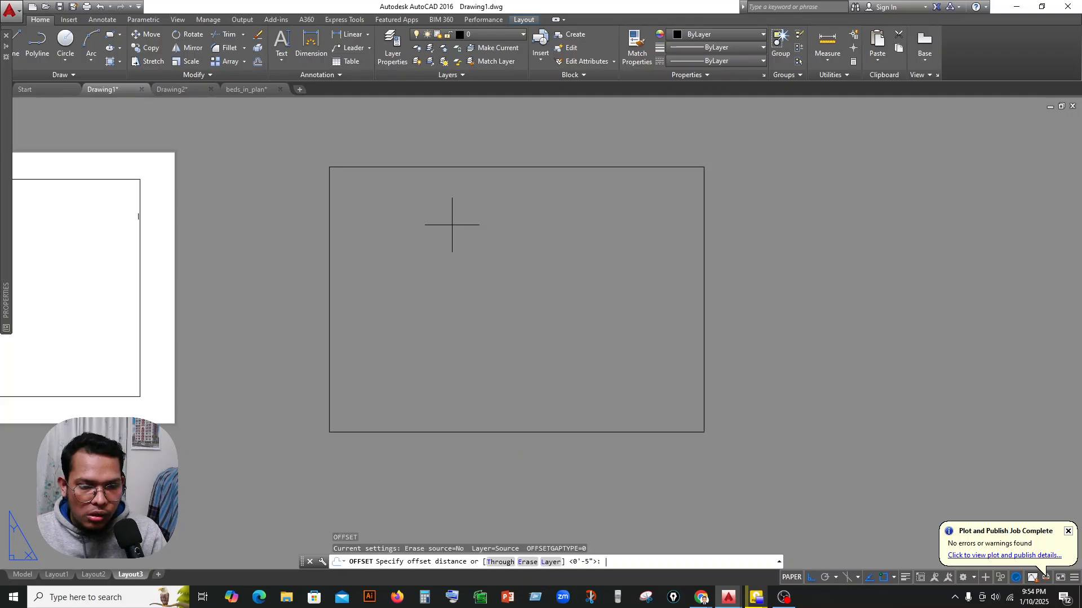
text(.25)
key(Return)
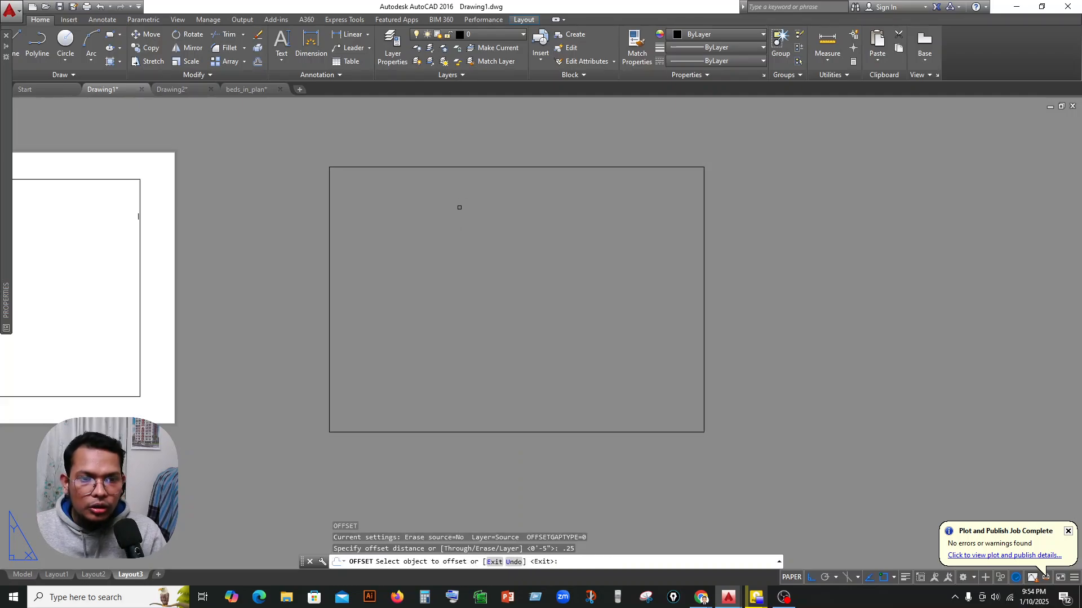
click(462, 170)
click(460, 274)
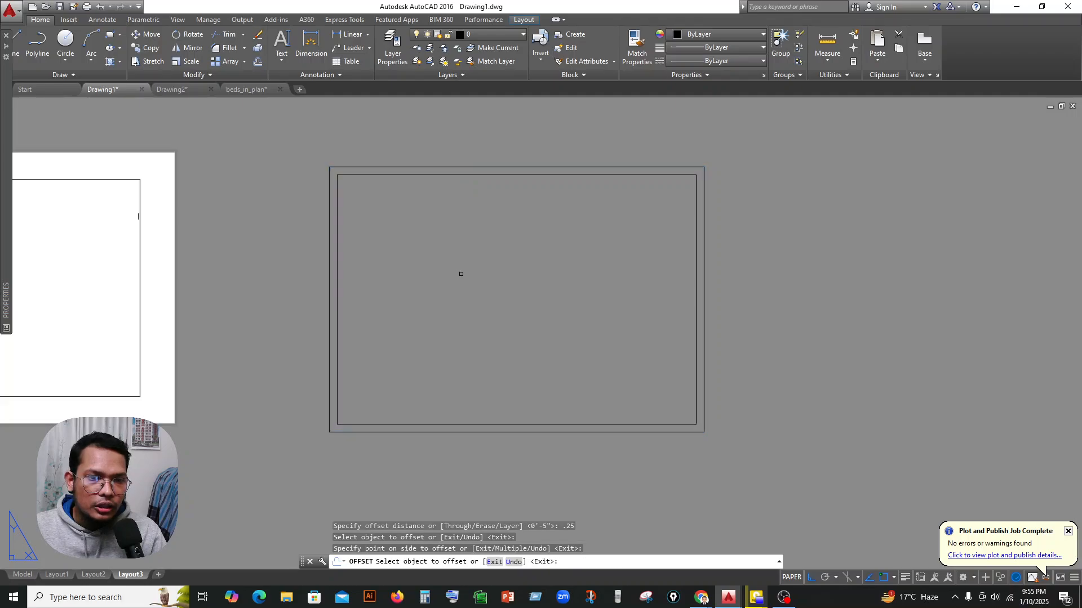
scroll(454, 231, up, 4)
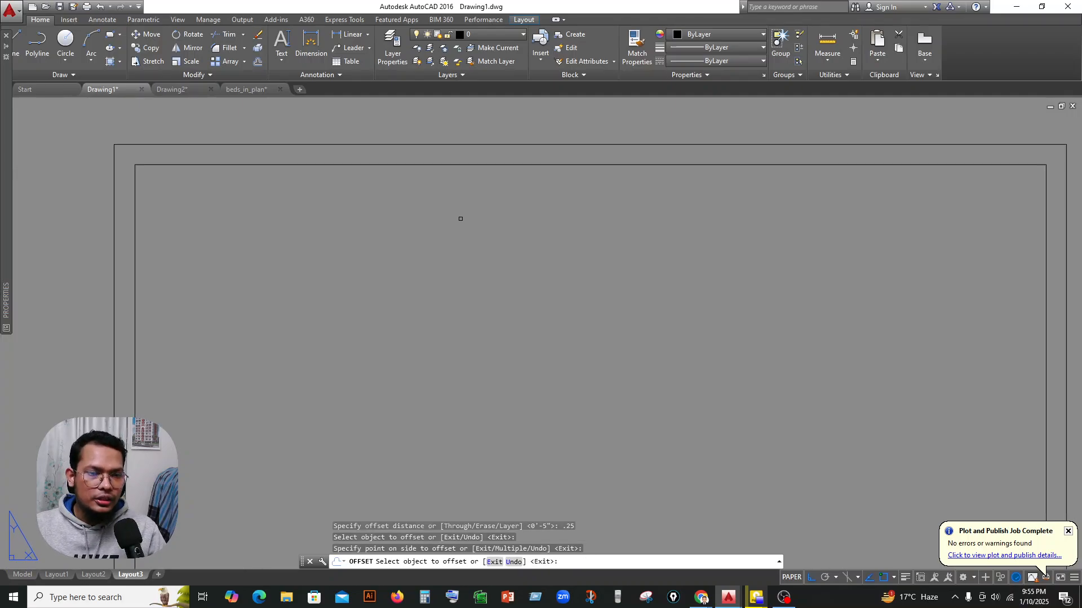
scroll(445, 220, down, 4)
middle_drag(437, 224, 432, 204)
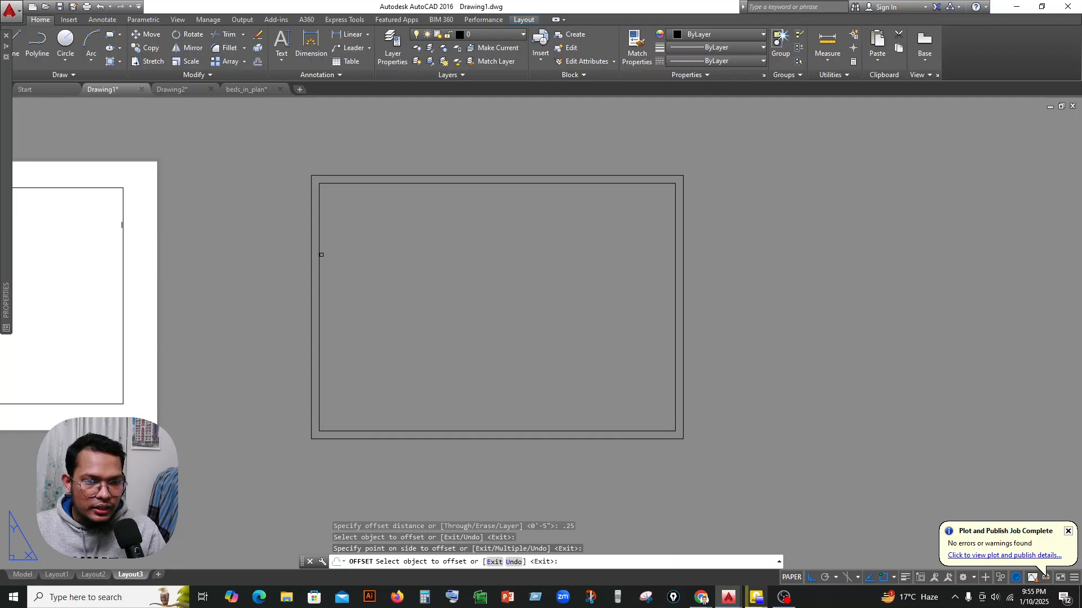
middle_drag(351, 257, 350, 250)
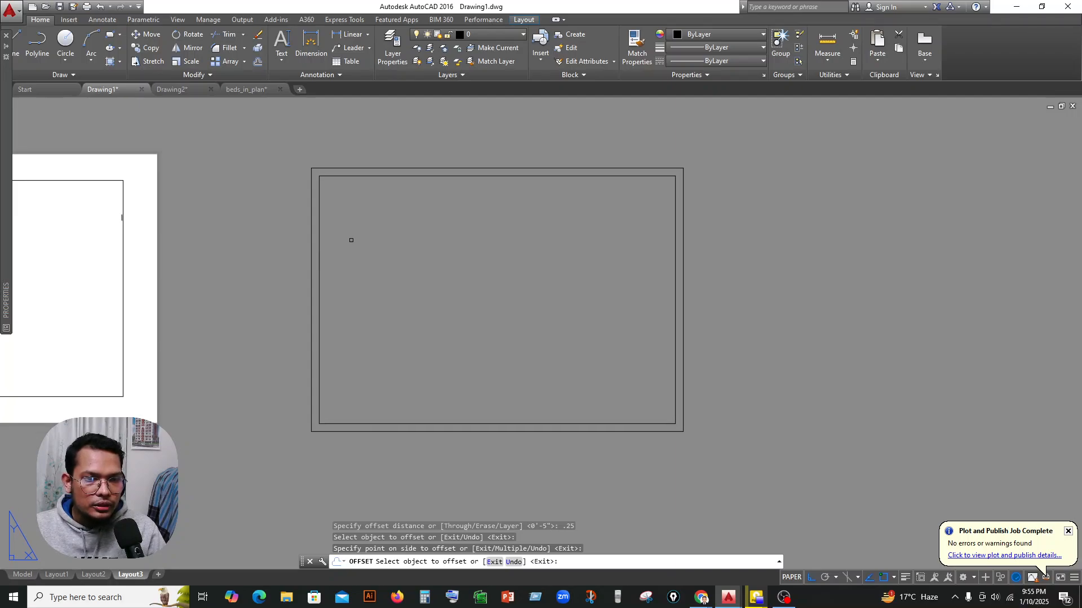
scroll(448, 172, up, 2)
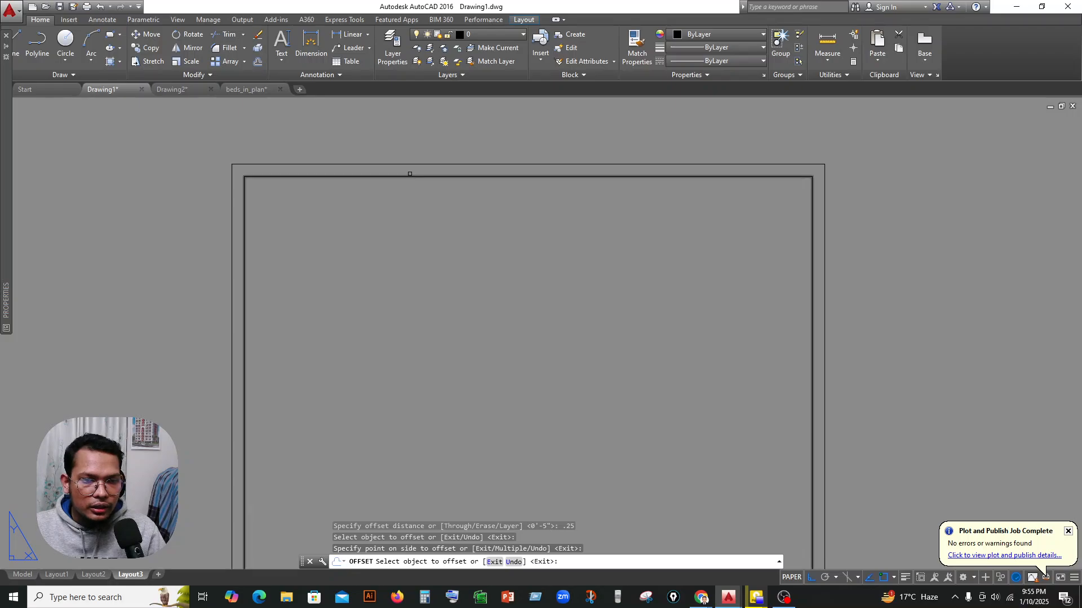
scroll(288, 298, down, 2)
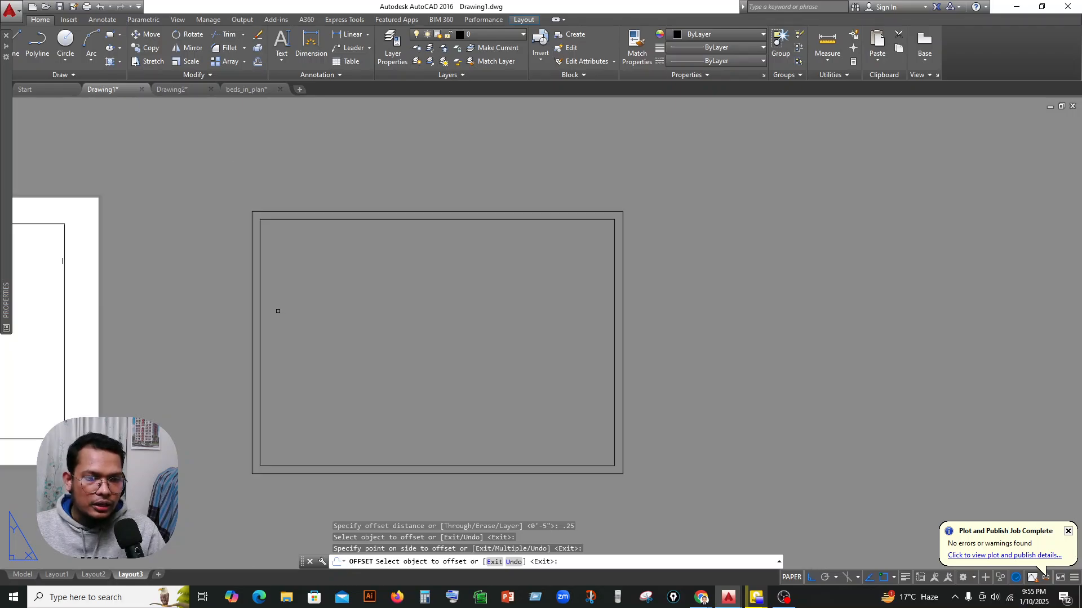
middle_drag(278, 311, 302, 281)
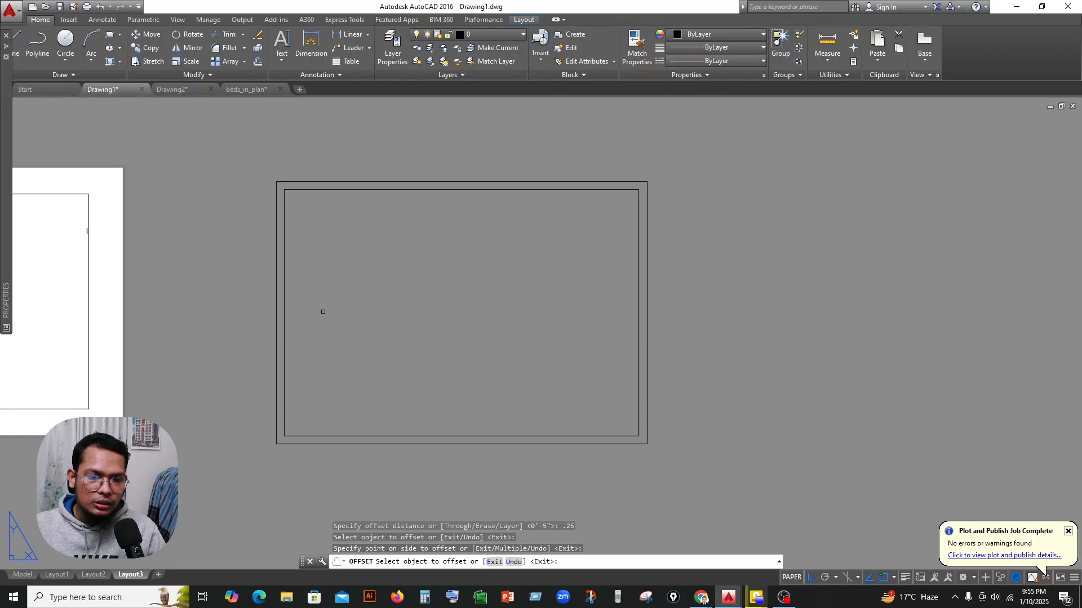
scroll(281, 286, up, 2)
middle_drag(371, 301, 364, 284)
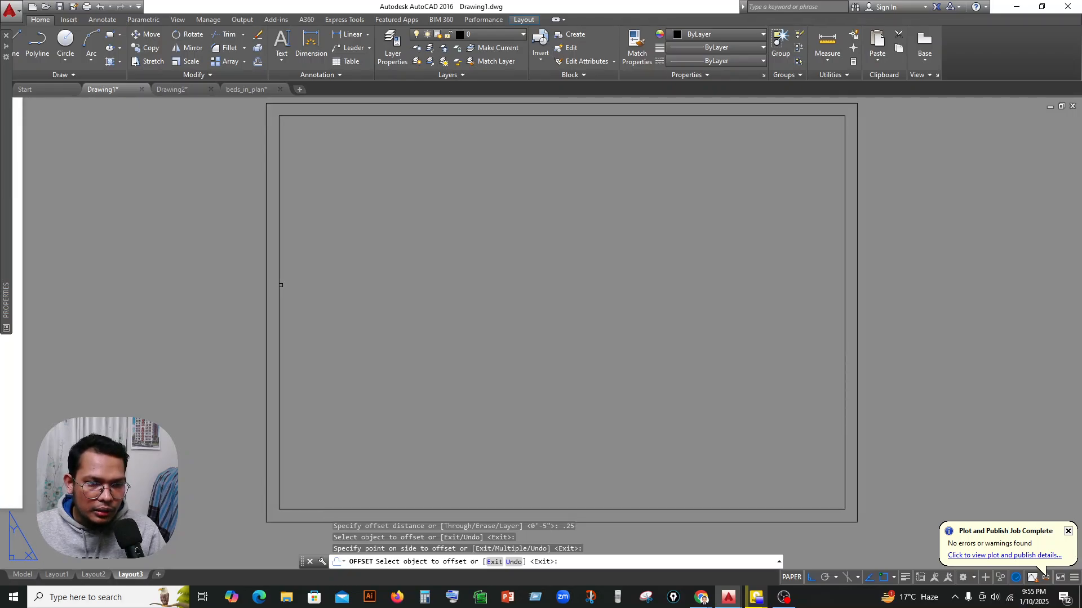
End the offset and stretch the left edge of the inner border 0.25 inch inward.
click(280, 286)
key(Escape)
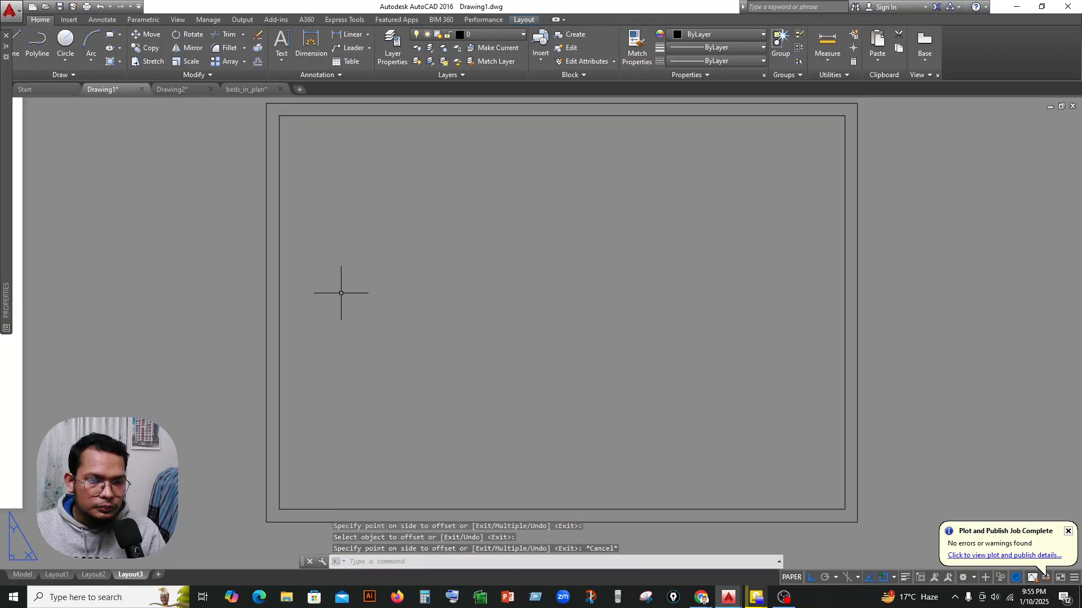
scroll(321, 281, up, 2)
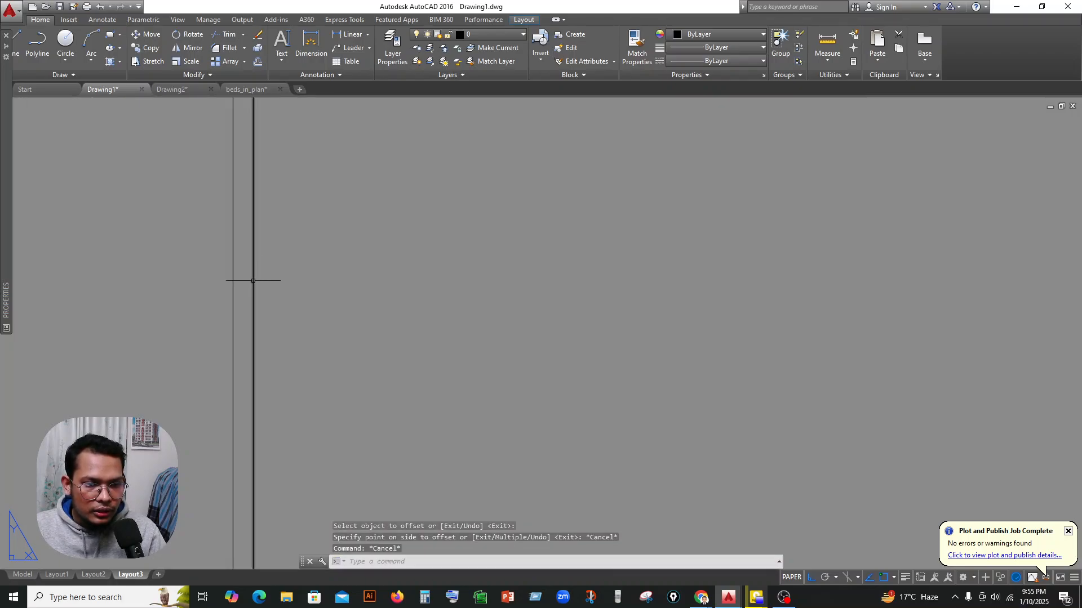
click(255, 326)
click(252, 333)
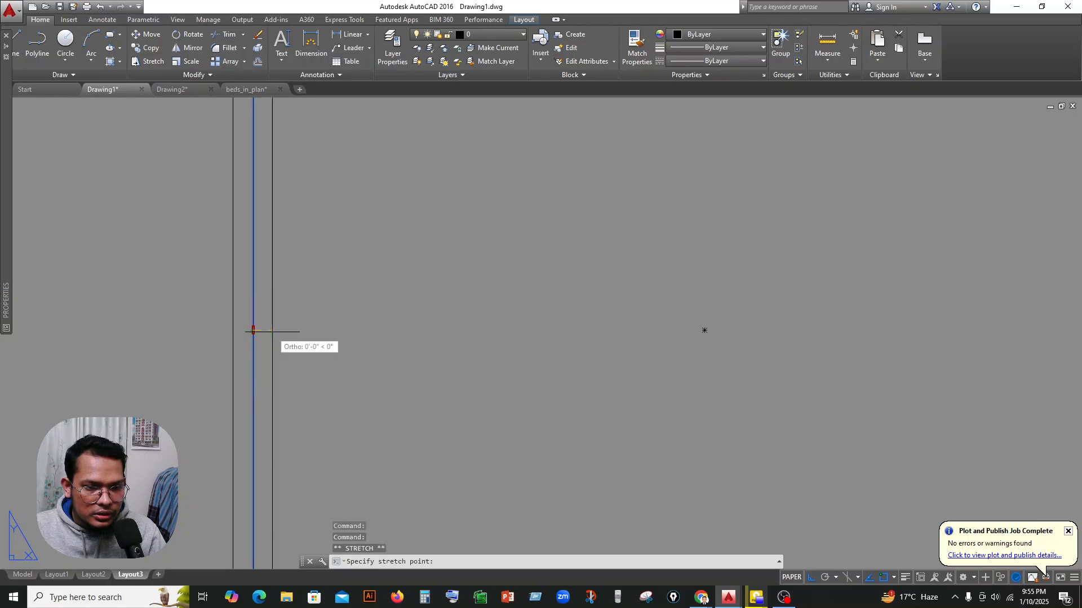
text(.)
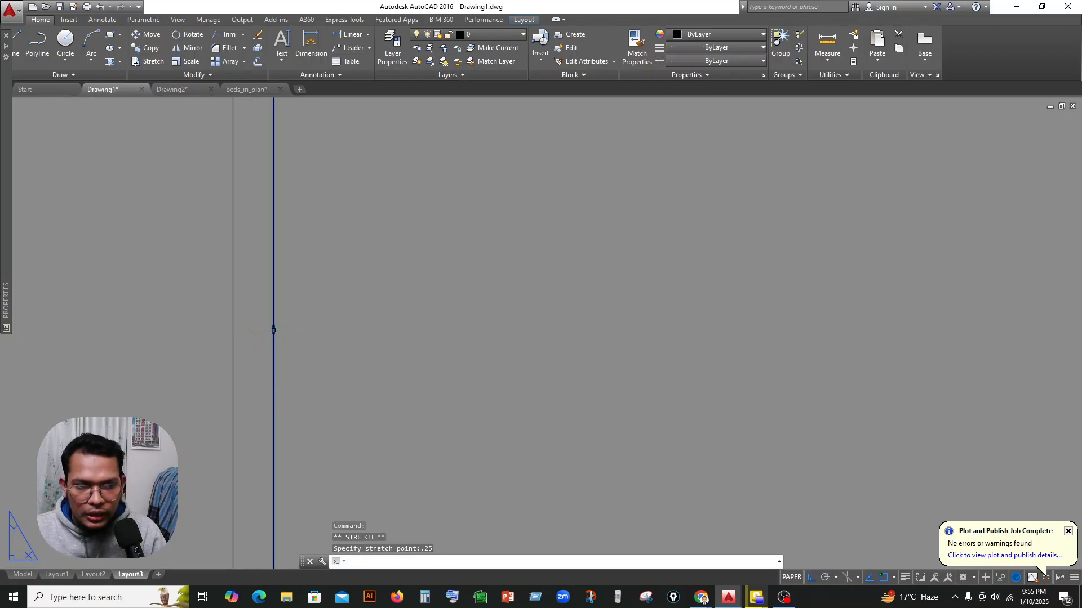
key(Escape)
scroll(398, 307, down, 3)
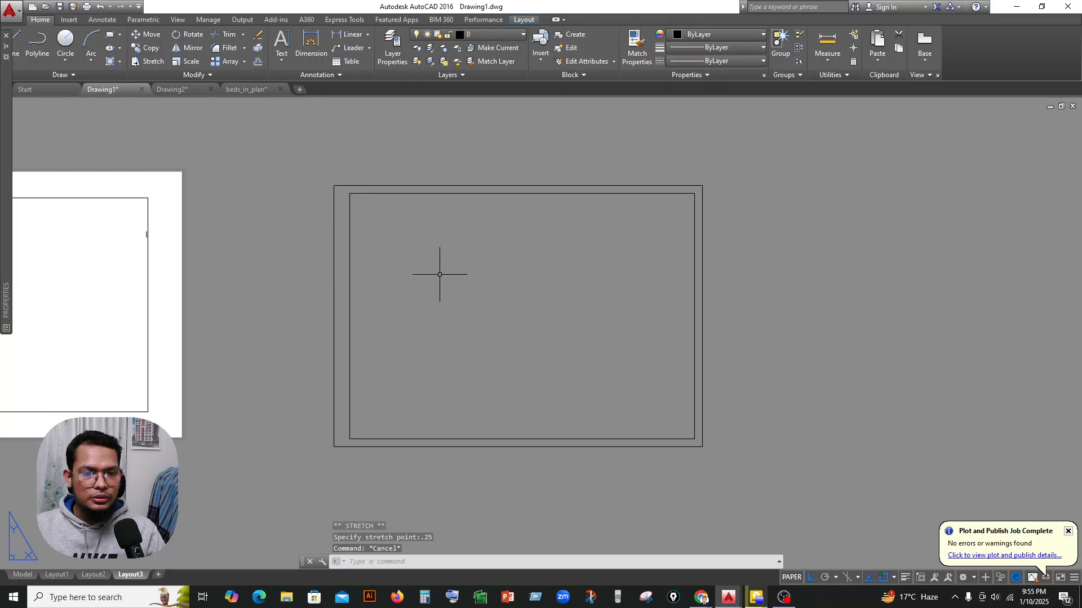
Draw a horizontal line across the lower part of the inner border, from its left edge to its right edge.
middle_drag(440, 274, 457, 232)
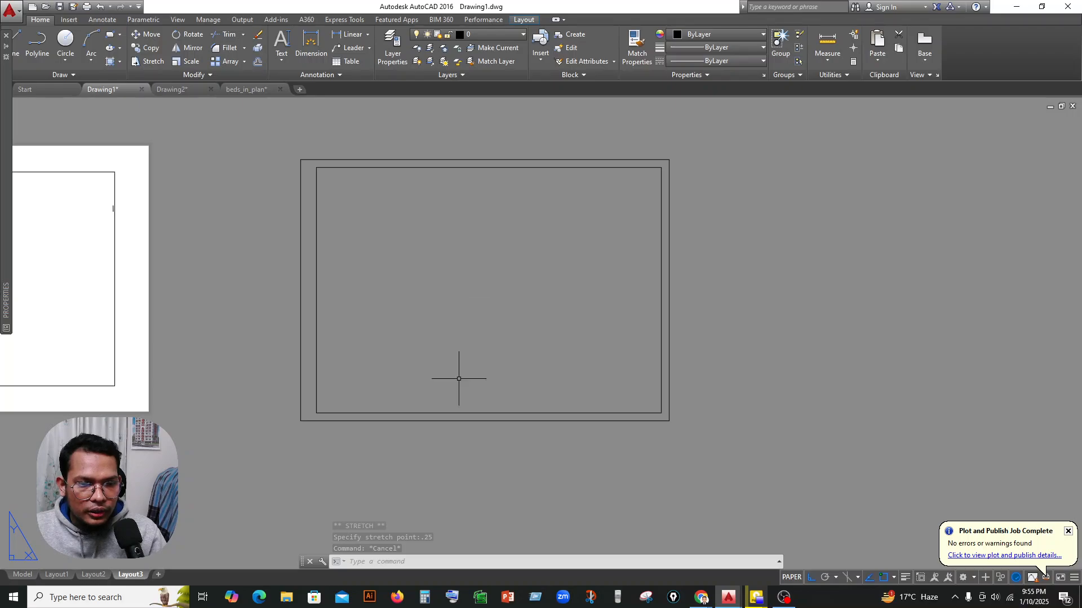
middle_drag(459, 378, 470, 355)
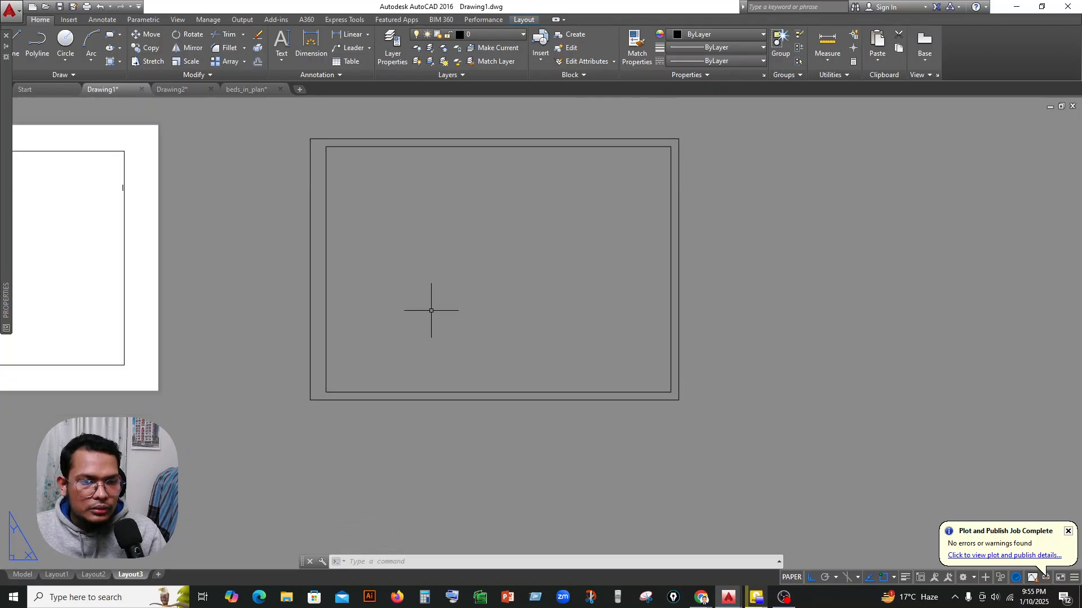
click(14, 37)
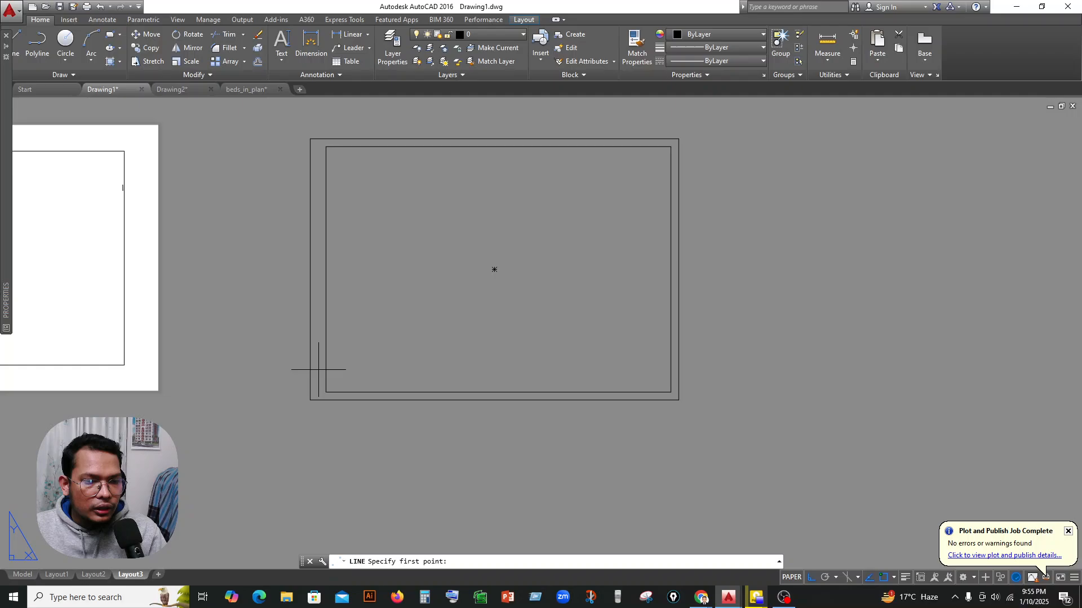
click(326, 338)
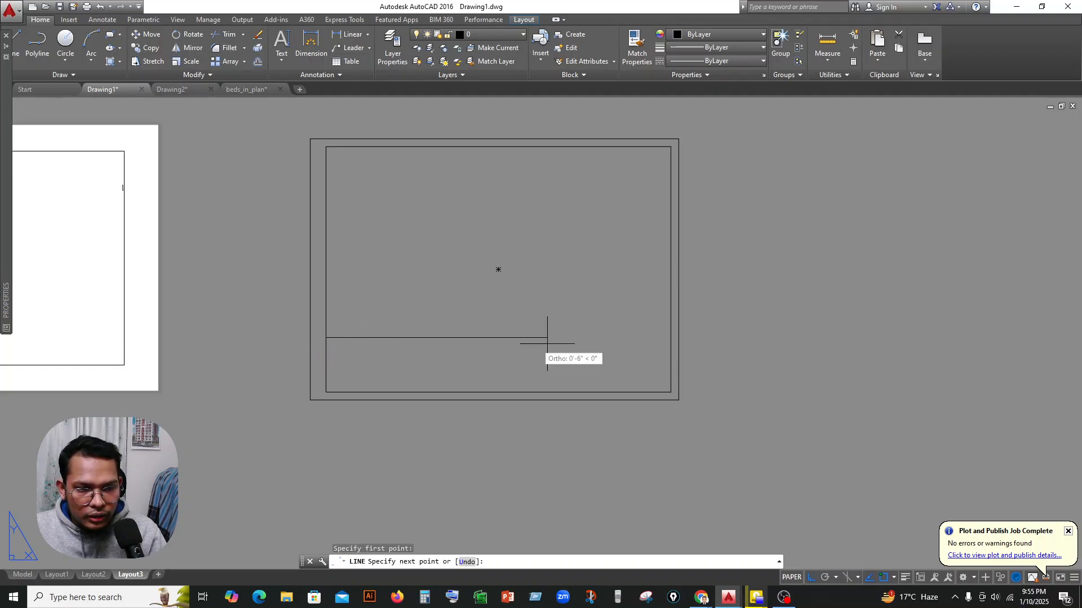
click(669, 339)
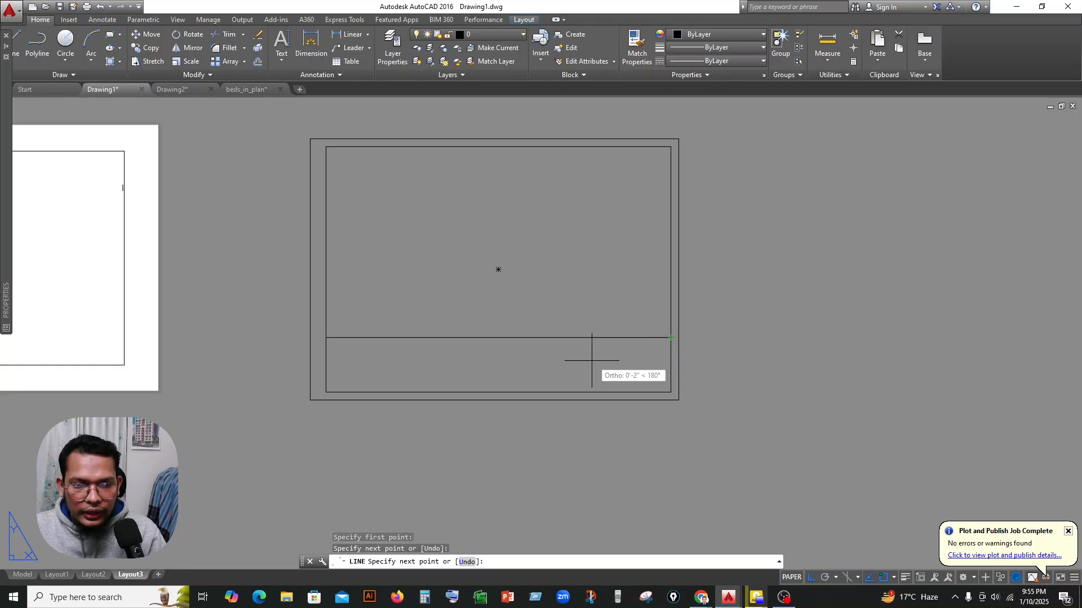
key(Escape)
Try offsetting the horizontal line 2 inches upward and erase the resulting copy.
text(o)
key(Return)
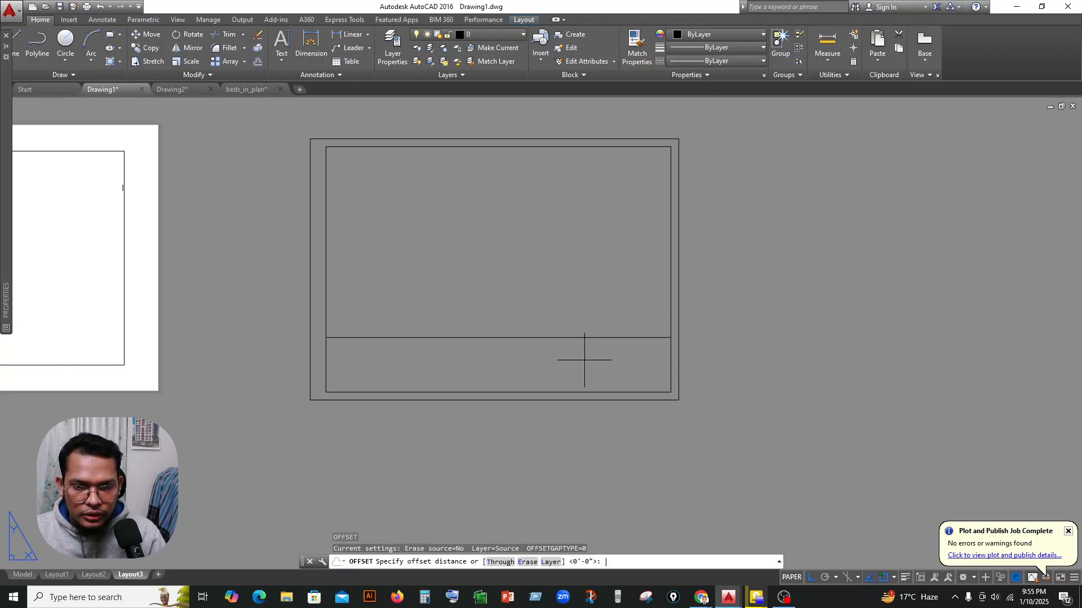
text(2)
key(Return)
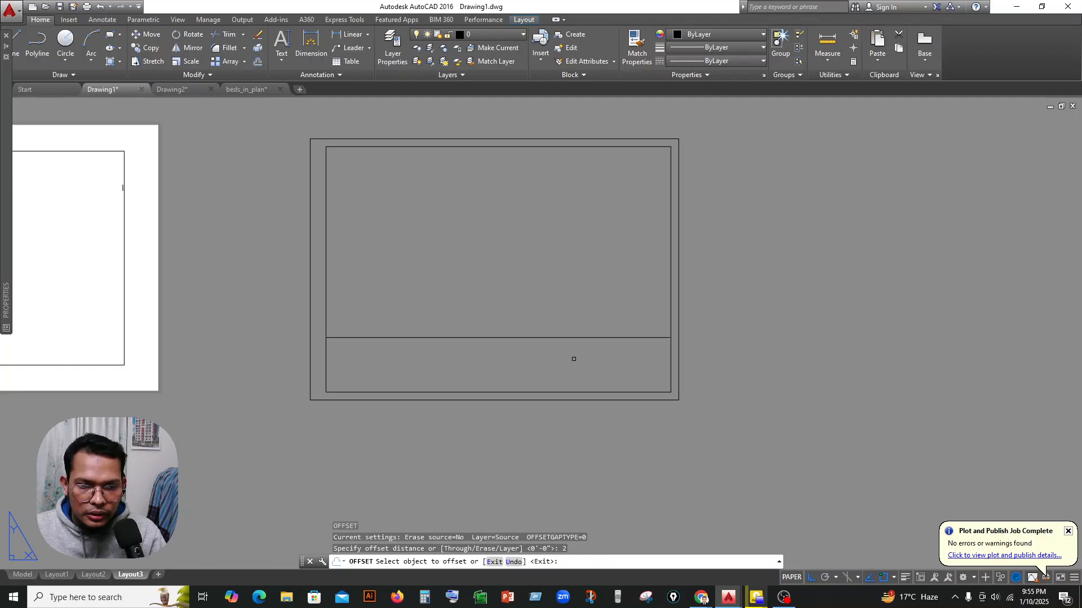
click(534, 338)
click(532, 329)
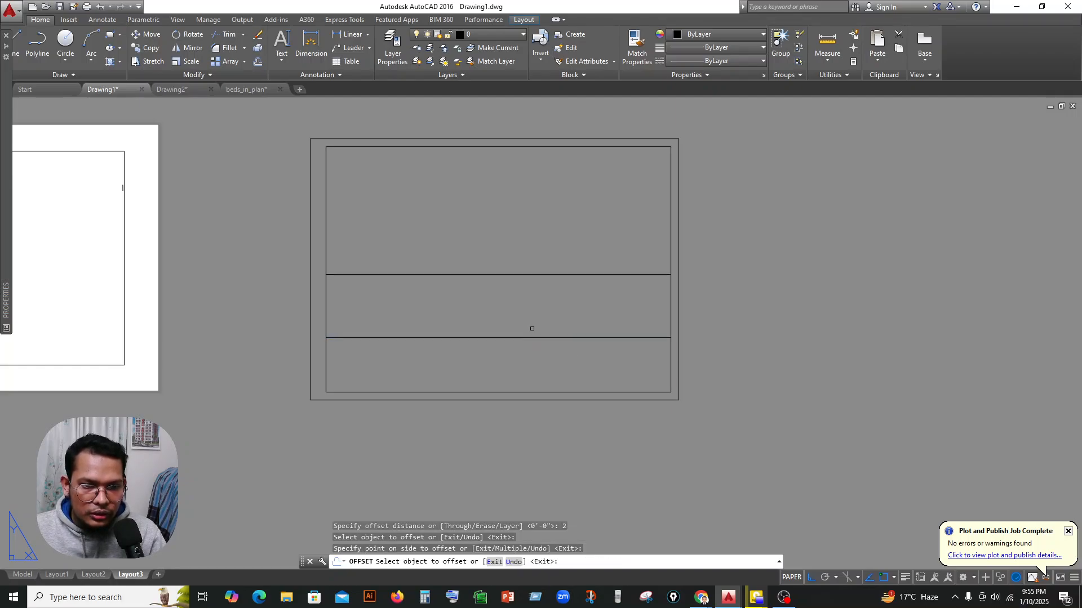
key(Escape)
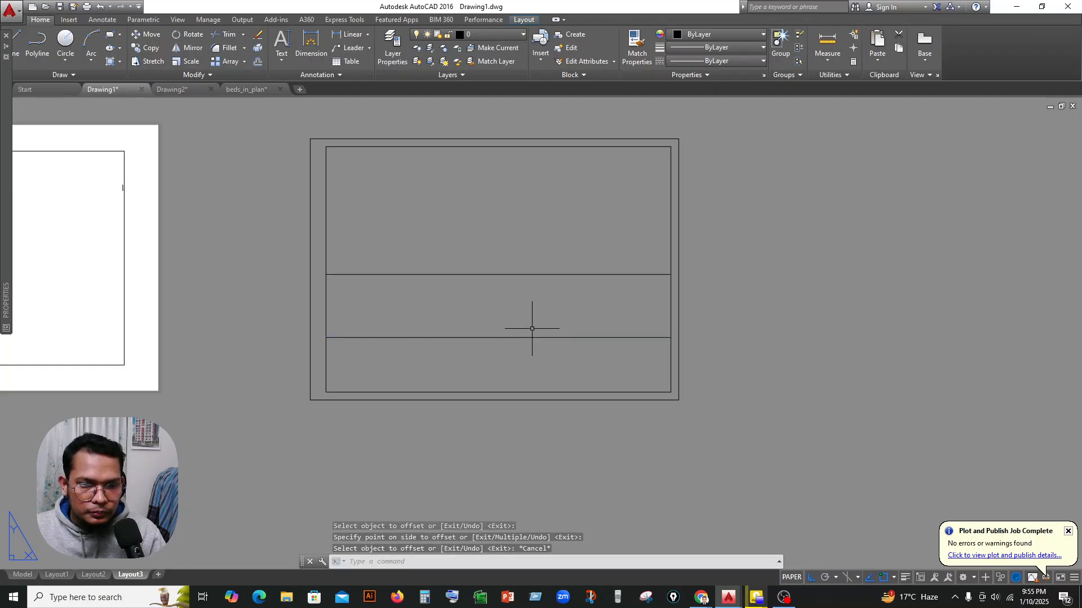
click(529, 274)
key(Delete)
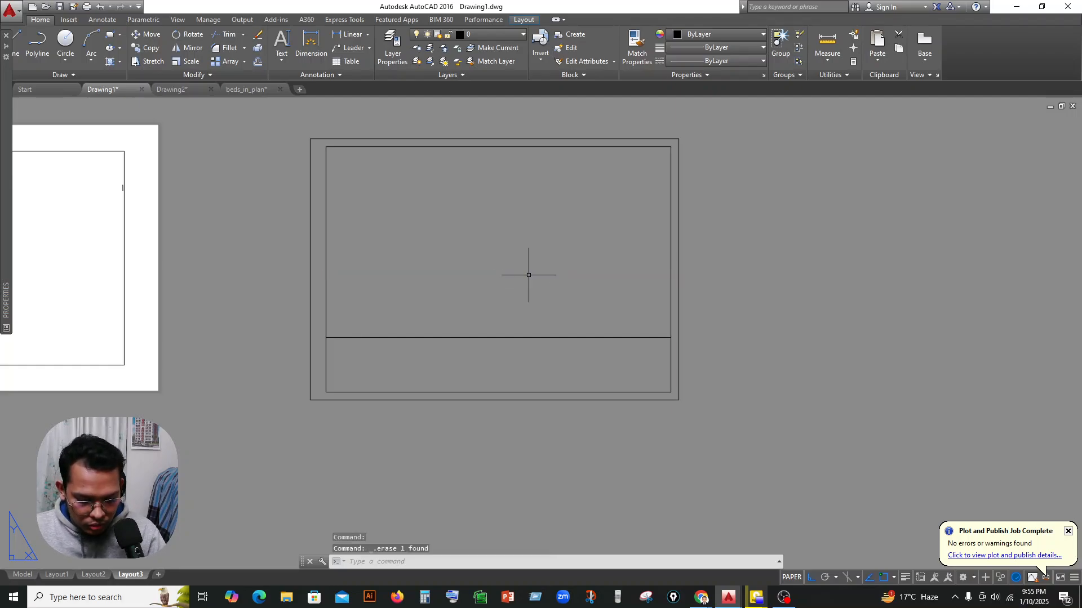
Offset the horizontal dividing line 0.25 inch upward to form a narrow strip across the border.
text(o)
key(Return)
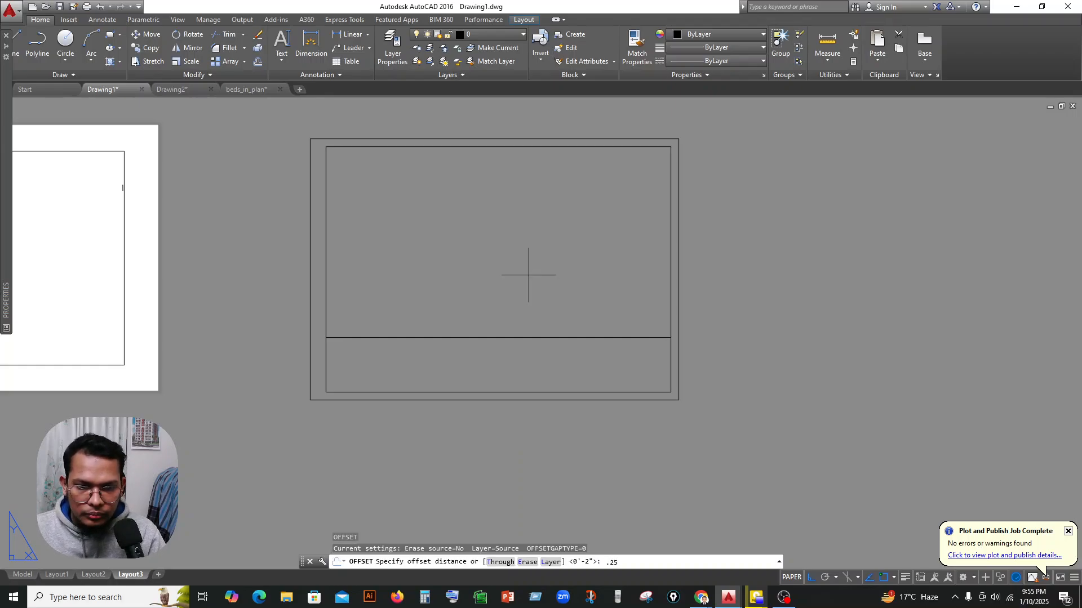
text(.25)
key(Return)
click(507, 338)
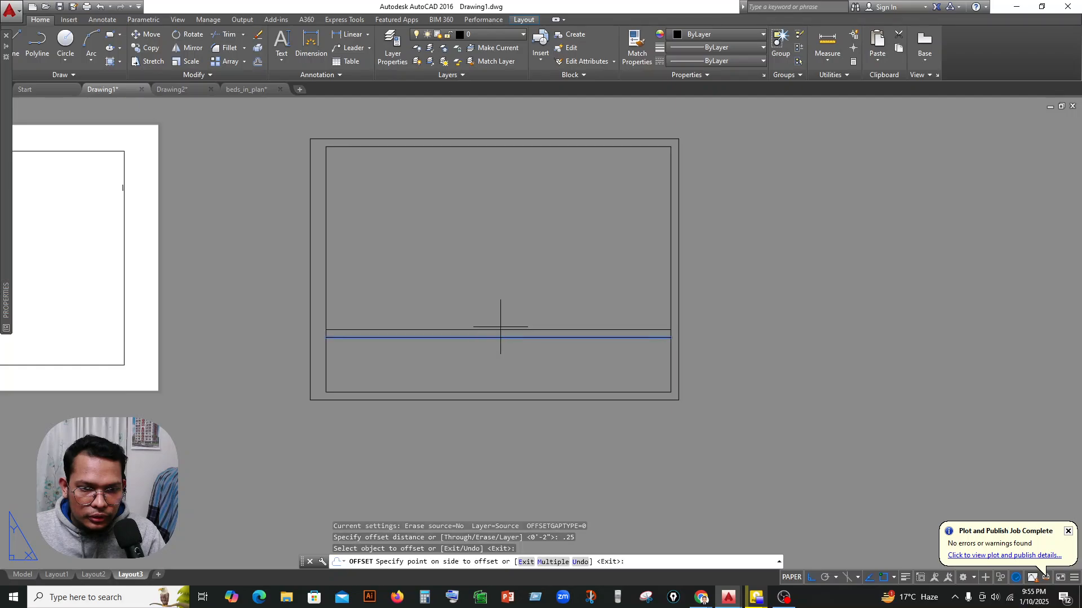
click(497, 318)
scroll(420, 374, up, 2)
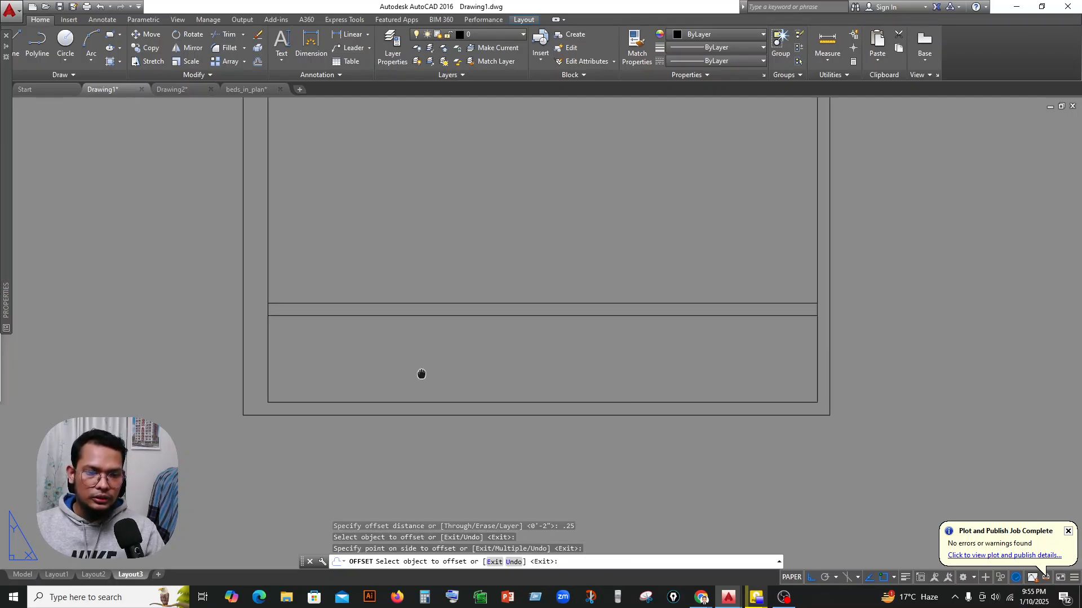
key(Escape)
Move both horizontal dividing lines straight down, closer to the bottom edge of the inner border.
click(630, 254)
click(603, 321)
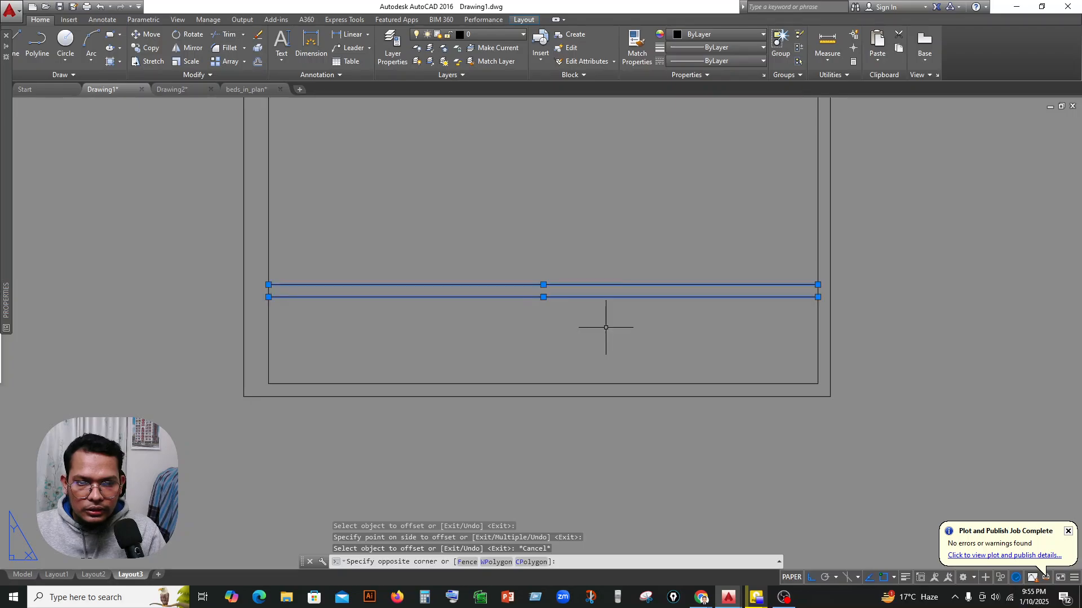
click(146, 34)
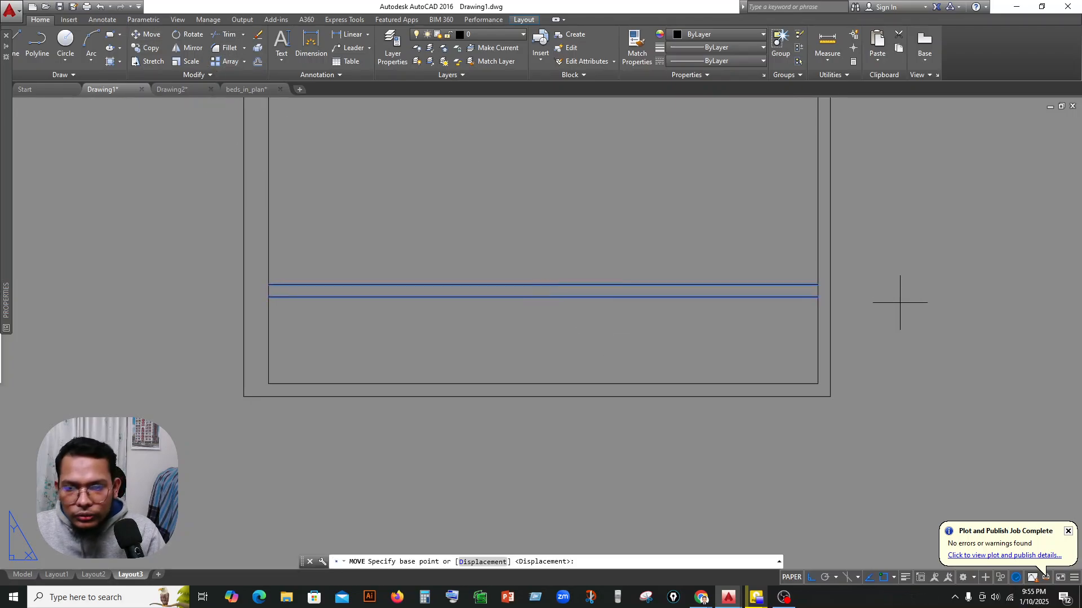
click(818, 284)
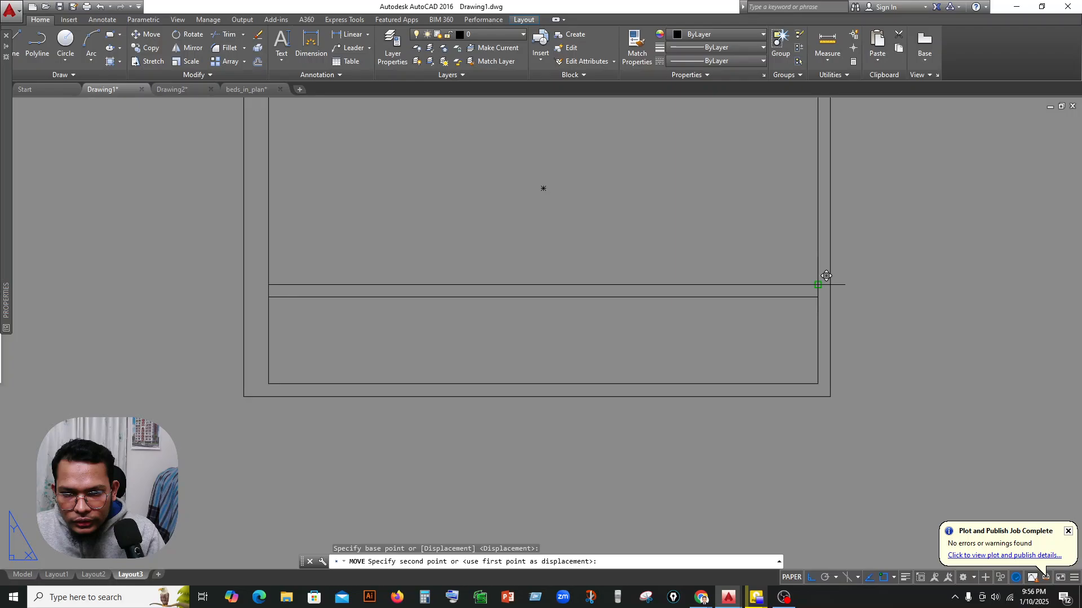
click(818, 317)
Draw a vertical line near the border's left end, from the upper dividing line down to the inner border's bottom edge.
scroll(466, 361, up, 2)
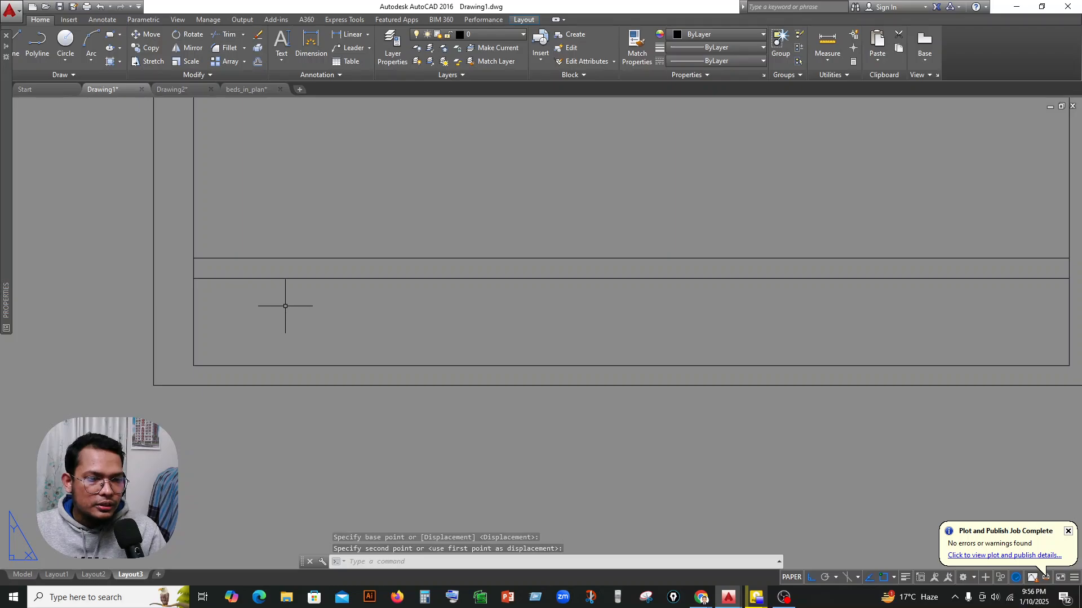
scroll(300, 300, down, 2)
scroll(267, 283, up, 2)
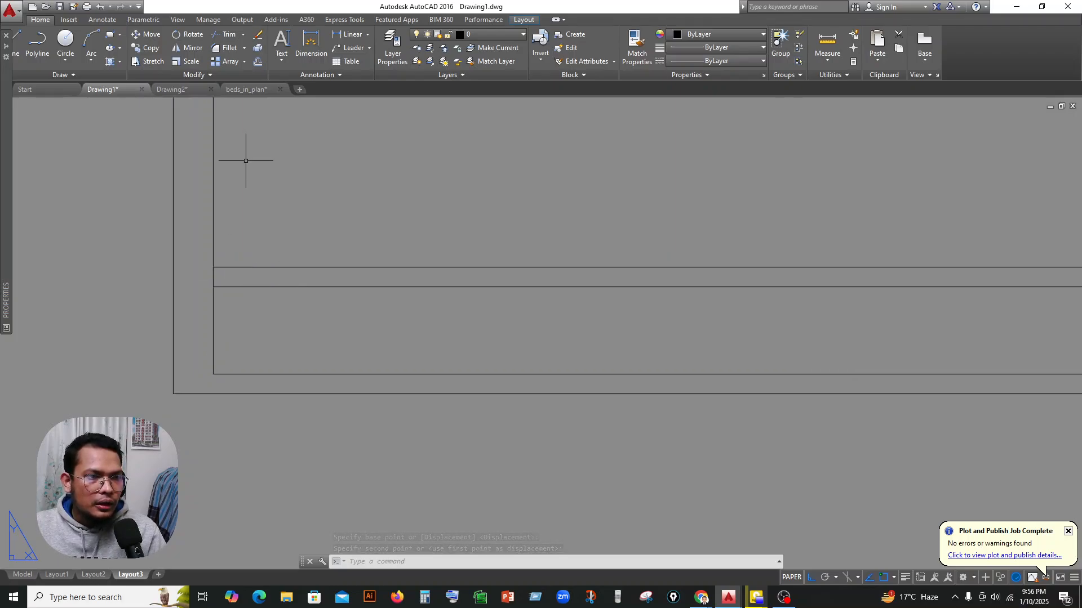
click(15, 44)
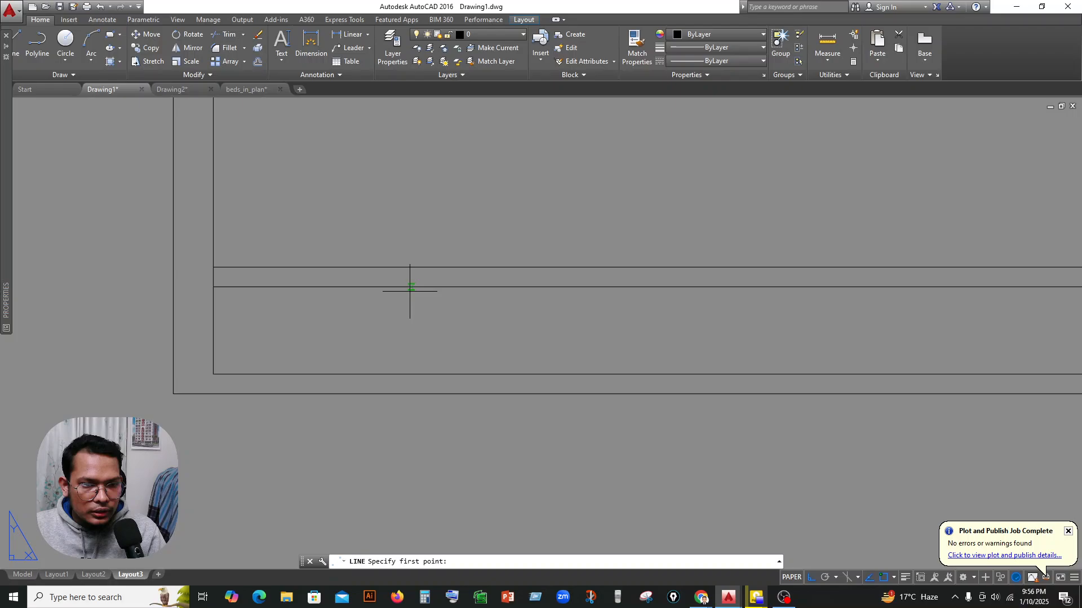
click(391, 269)
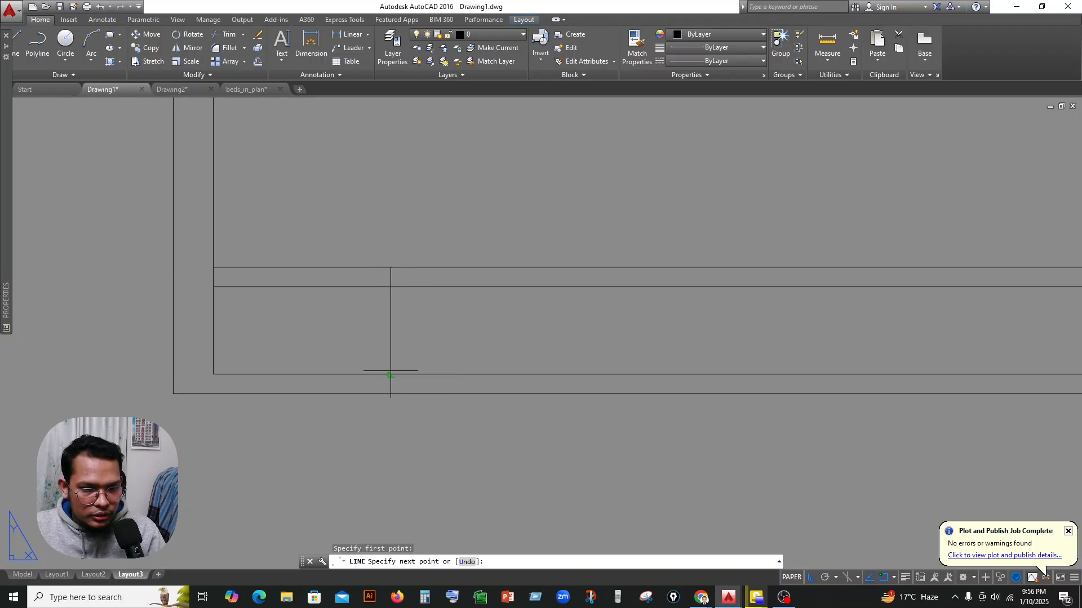
click(390, 374)
key(Escape)
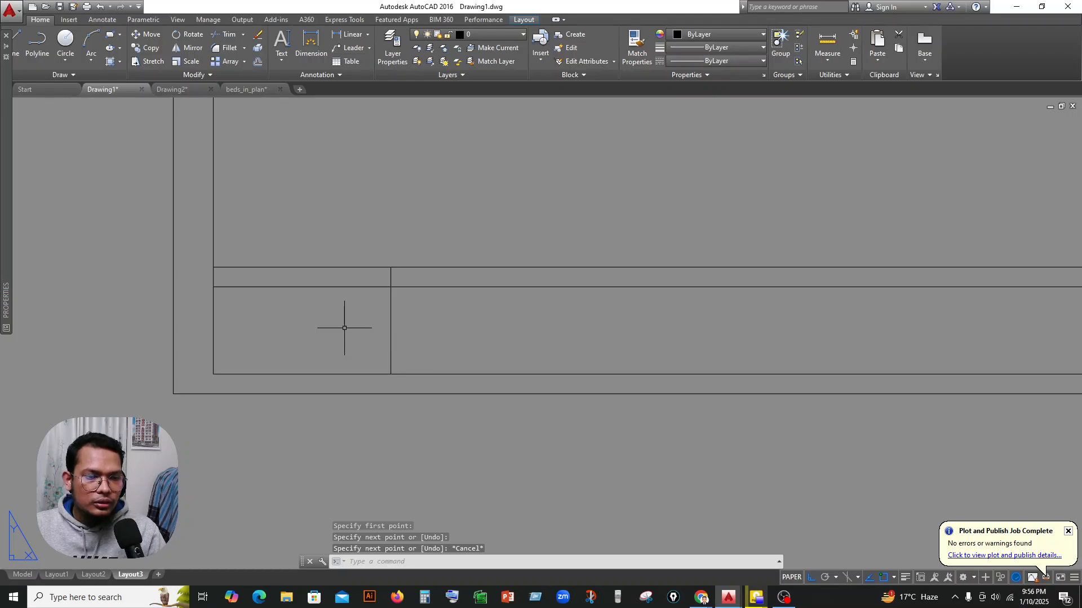
Add single-line text reading CLINT NAME in the narrow strip's left cell, with the default height and 0 rotation.
scroll(344, 328, up, 3)
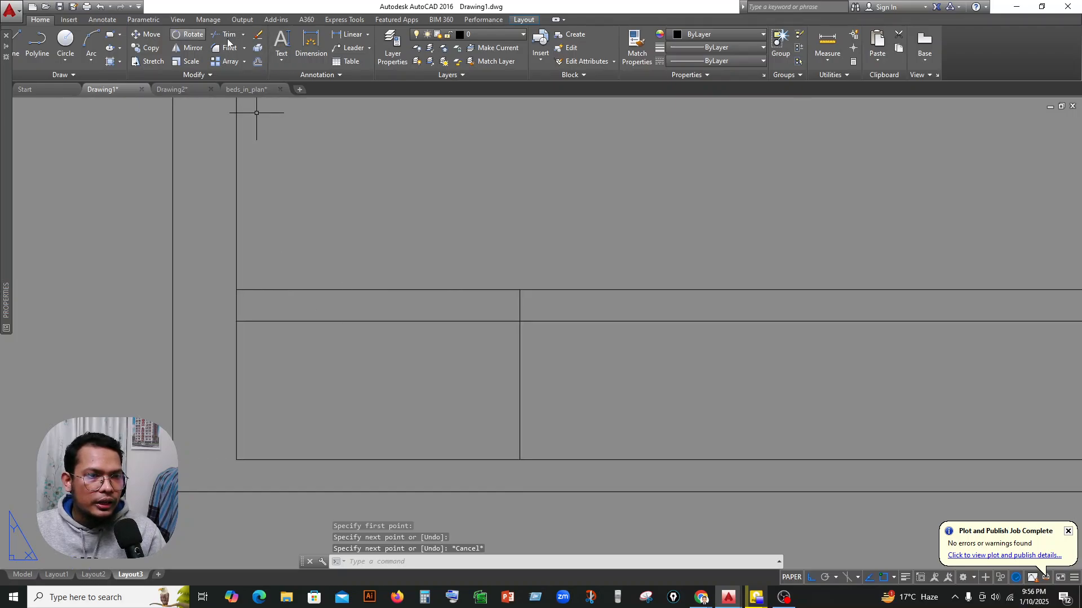
click(280, 48)
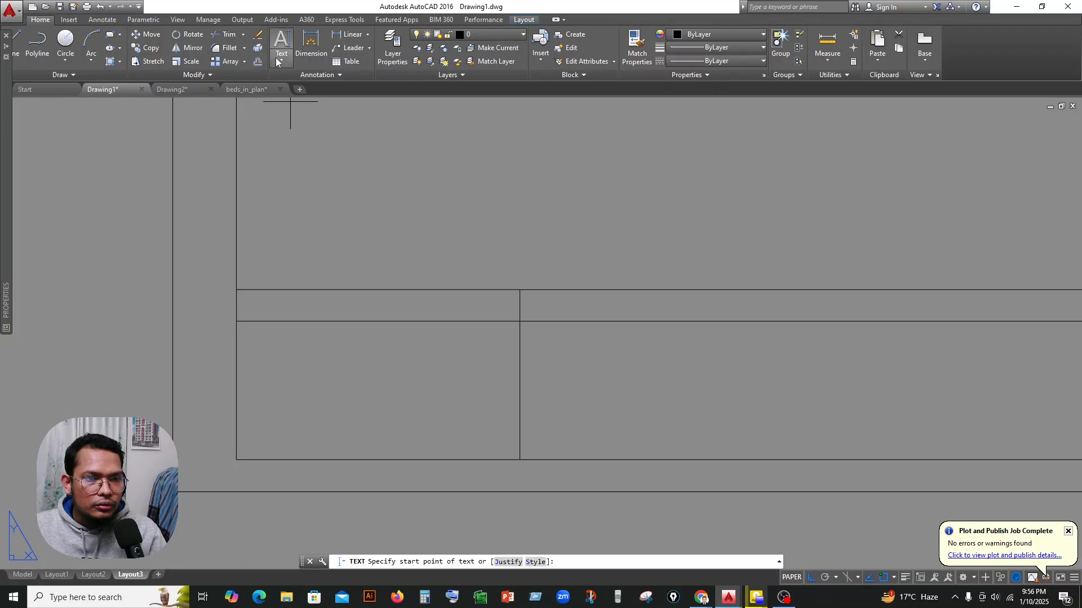
click(298, 106)
scroll(276, 311, up, 6)
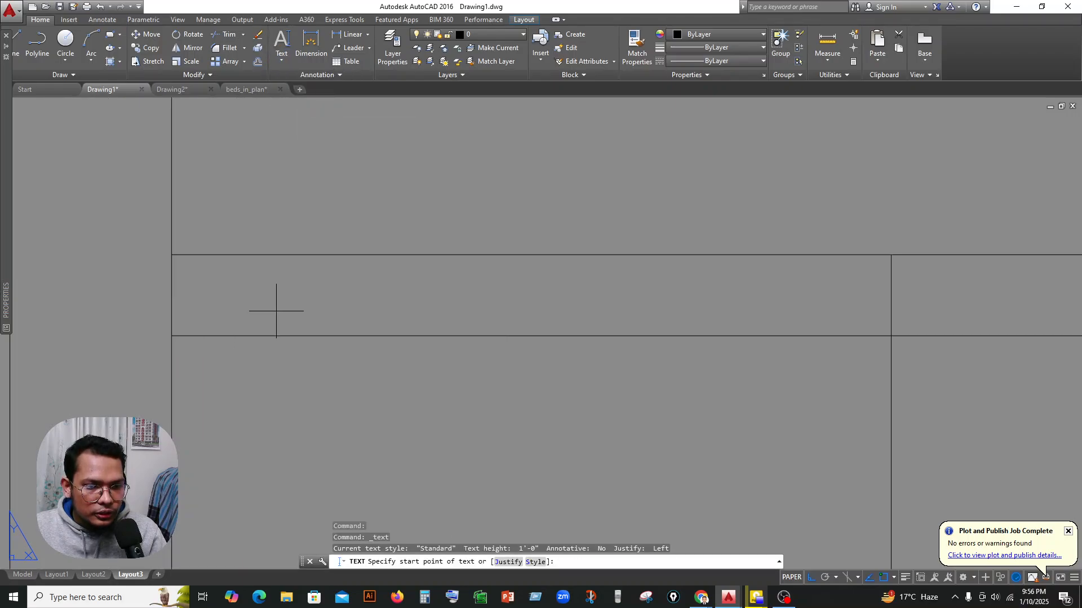
click(275, 277)
key(Return)
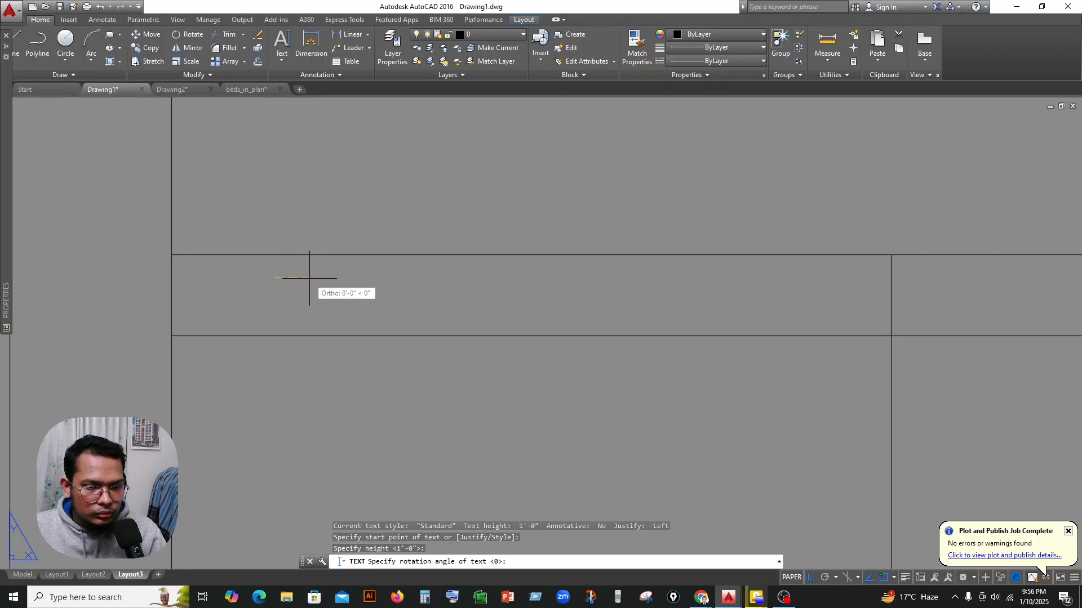
key(Return)
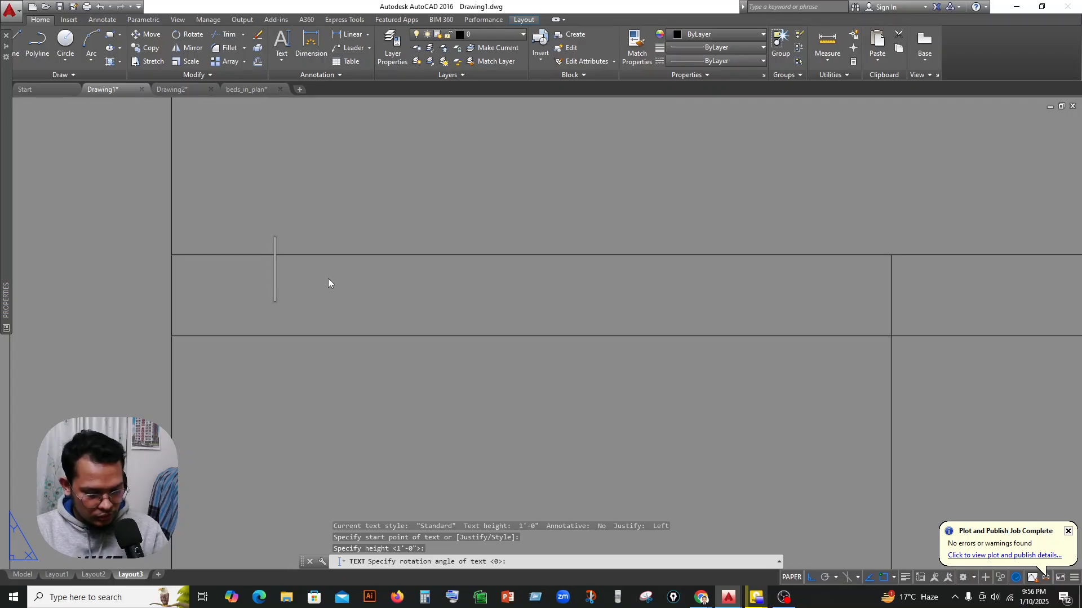
text(CLIE)
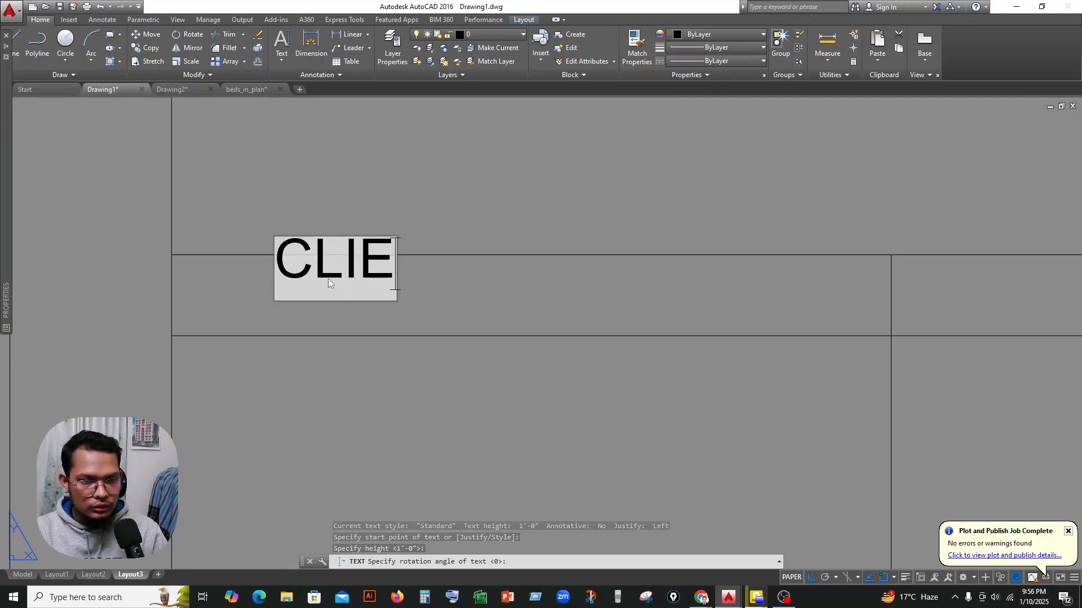
text(N)
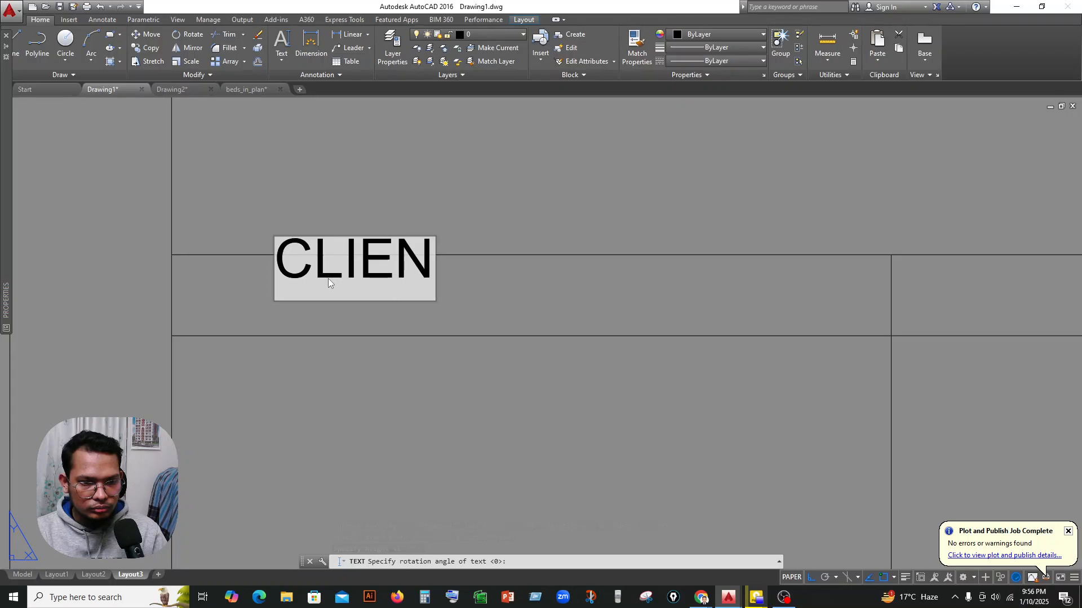
key(BackSpace)
key(BackSpace)
key(BackSpace)
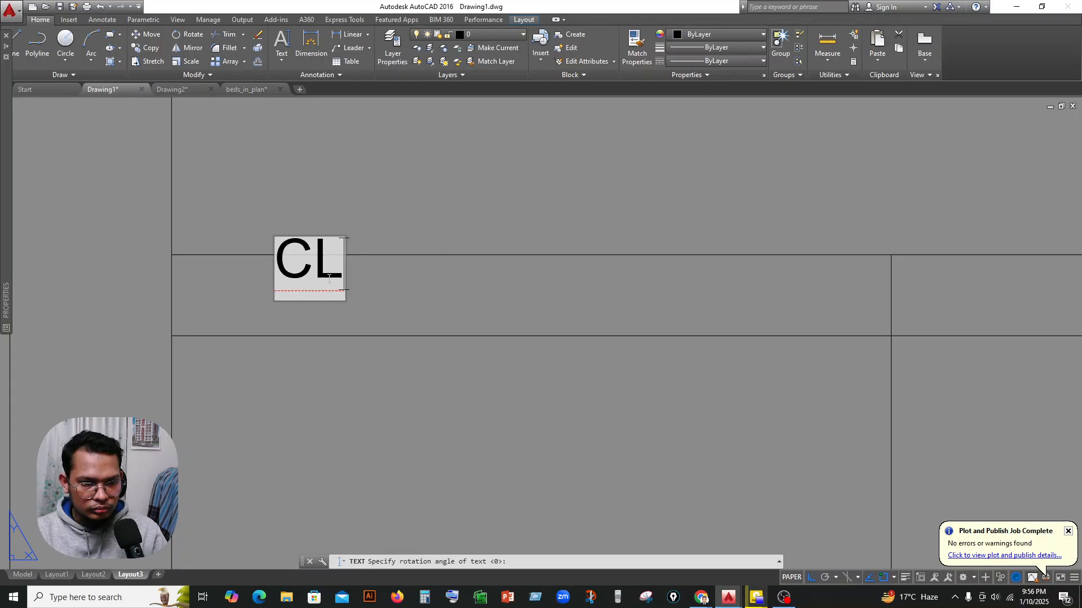
text(I)
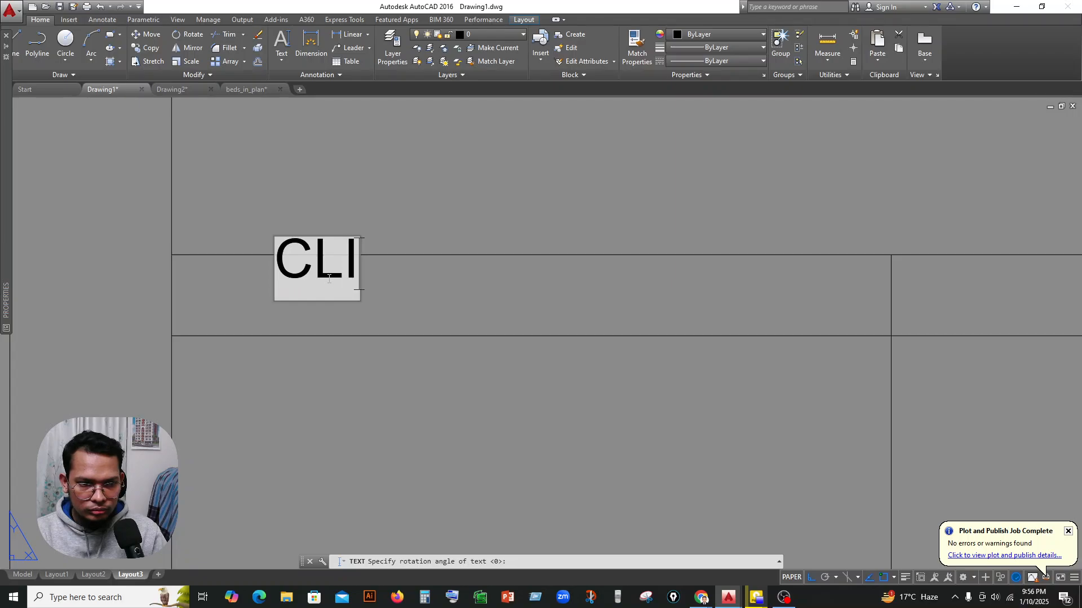
text(NT)
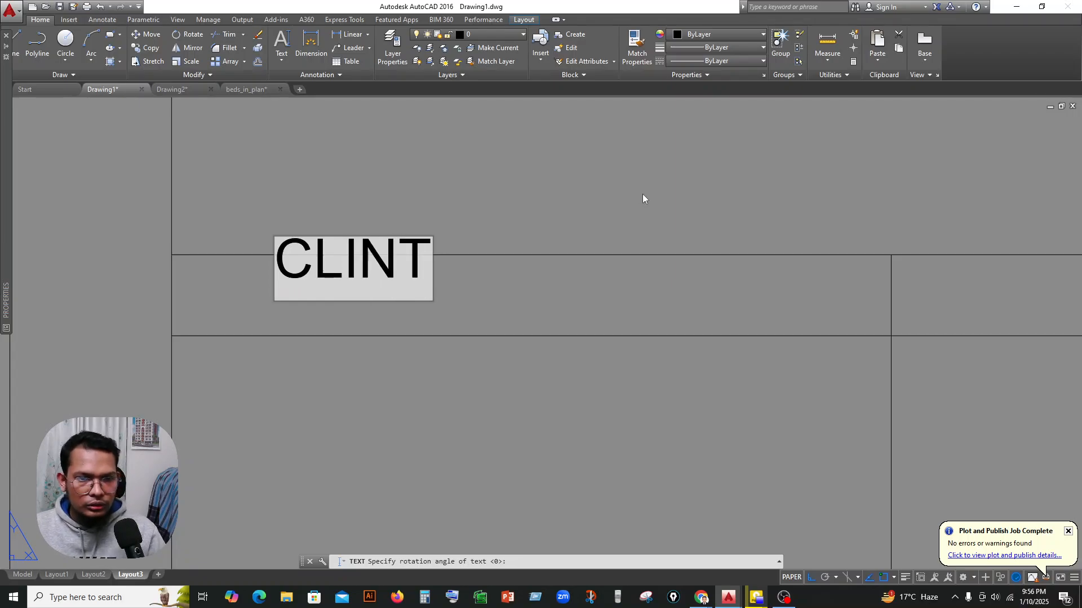
text( NAME)
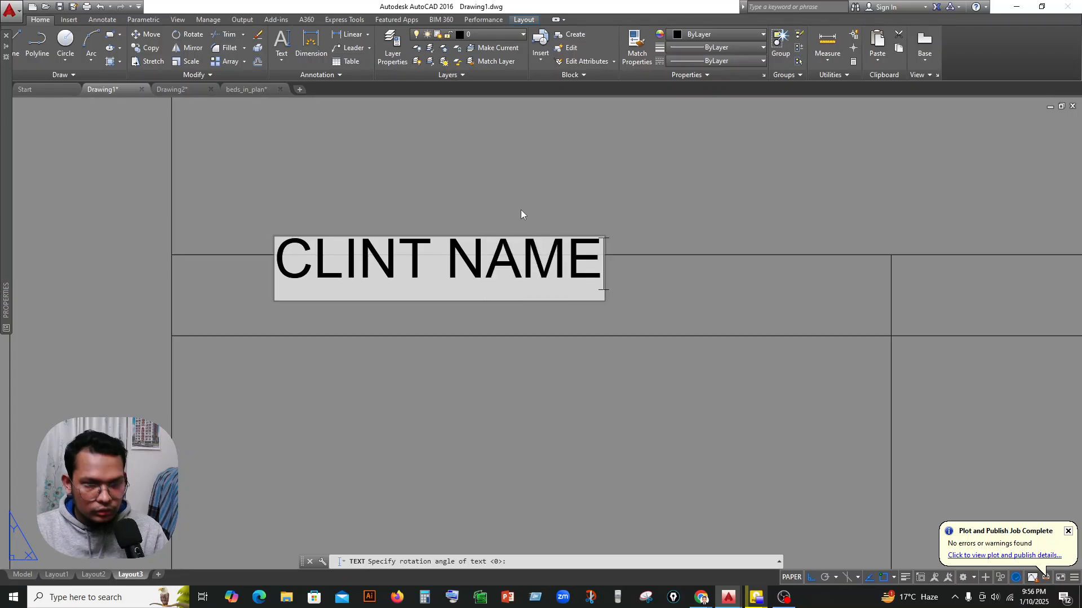
key(Return)
key(Return)
Move the CLINT NAME text down and slightly right so it sits between the two horizontal lines.
scroll(542, 209, down, 2)
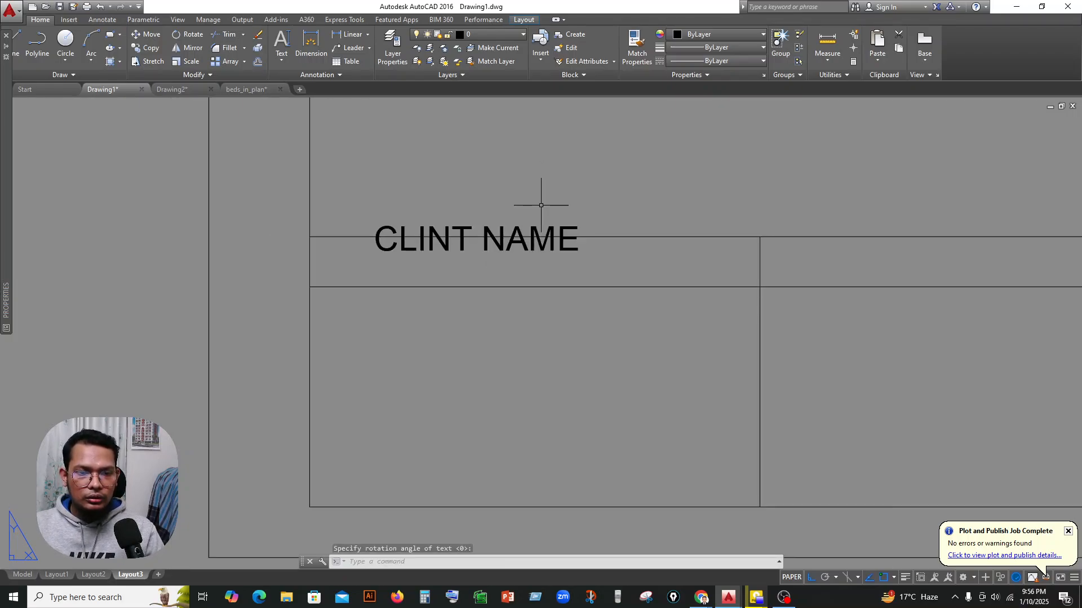
scroll(485, 242, down, 2)
click(496, 247)
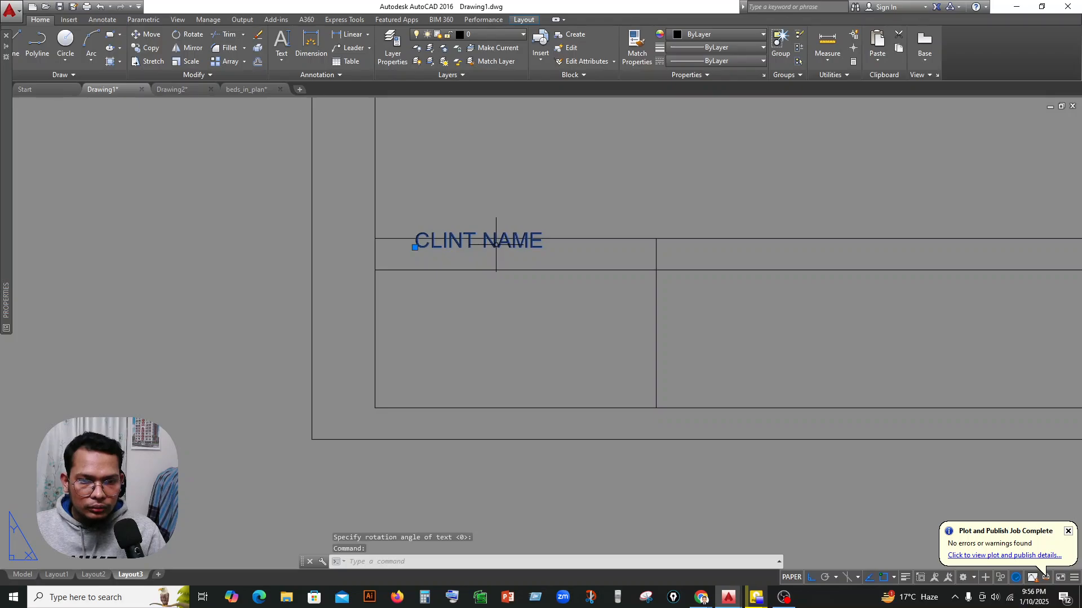
drag(496, 247, 513, 260)
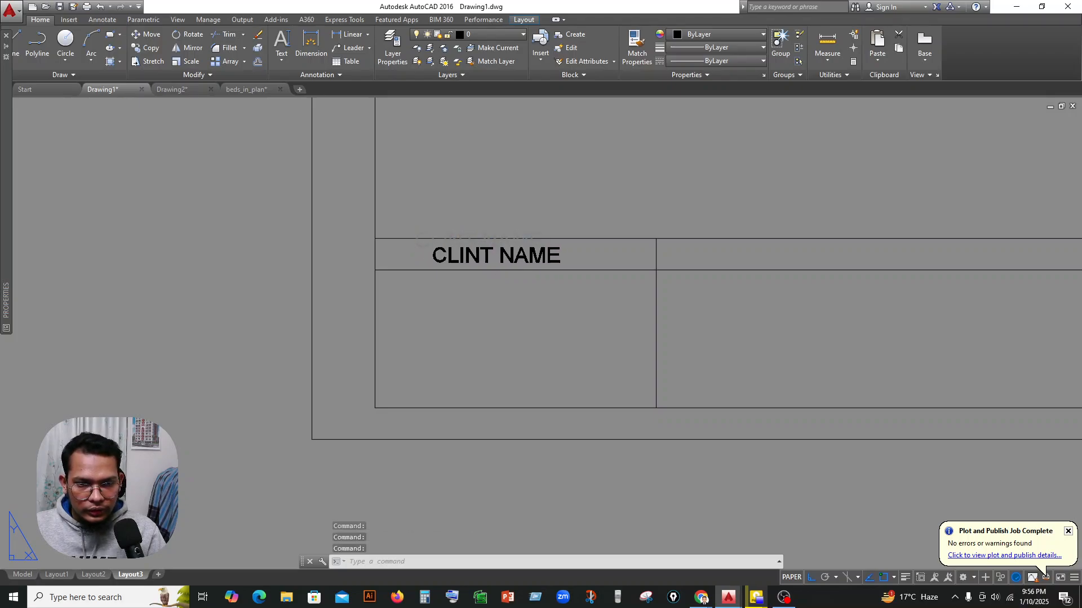
Copy the CLINT NAME text and paste it into the strip just right of the vertical line.
scroll(486, 262, down, 2)
middle_drag(666, 294, 568, 285)
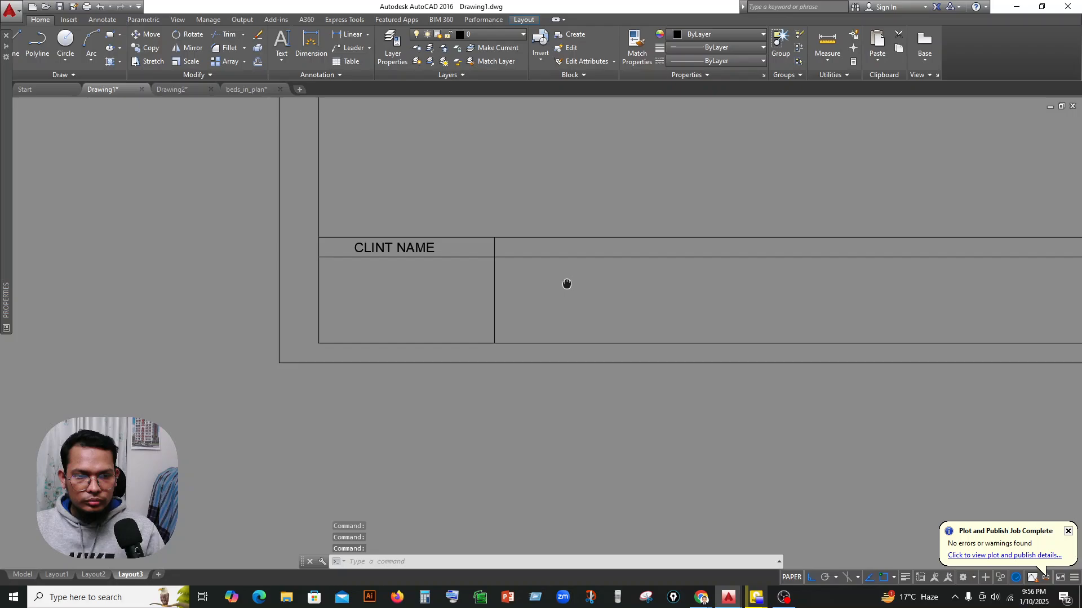
click(378, 247)
key(ctrl+c)
key(ctrl+v)
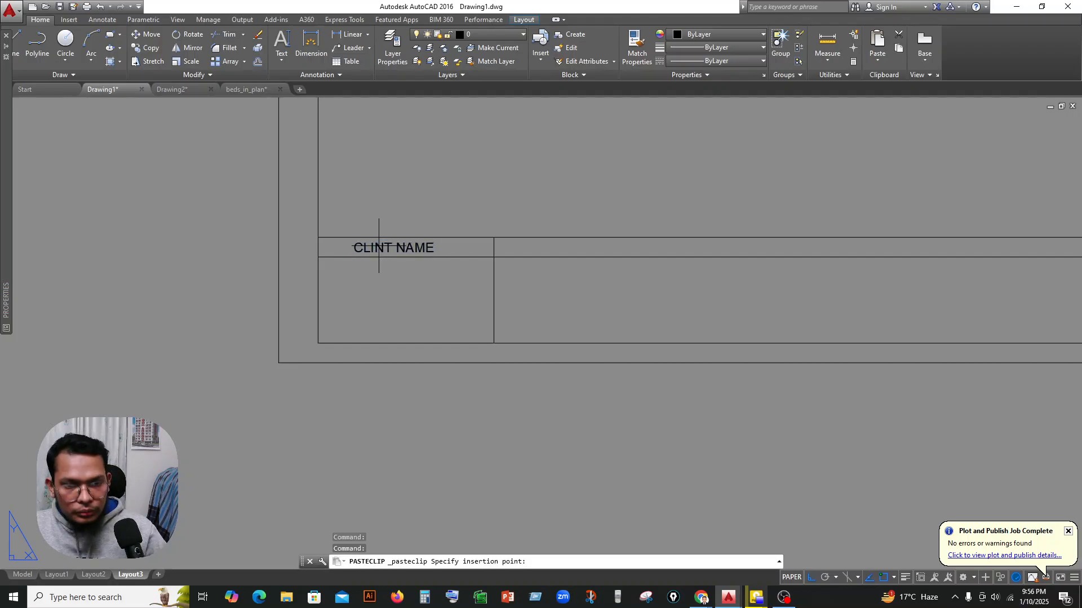
click(515, 256)
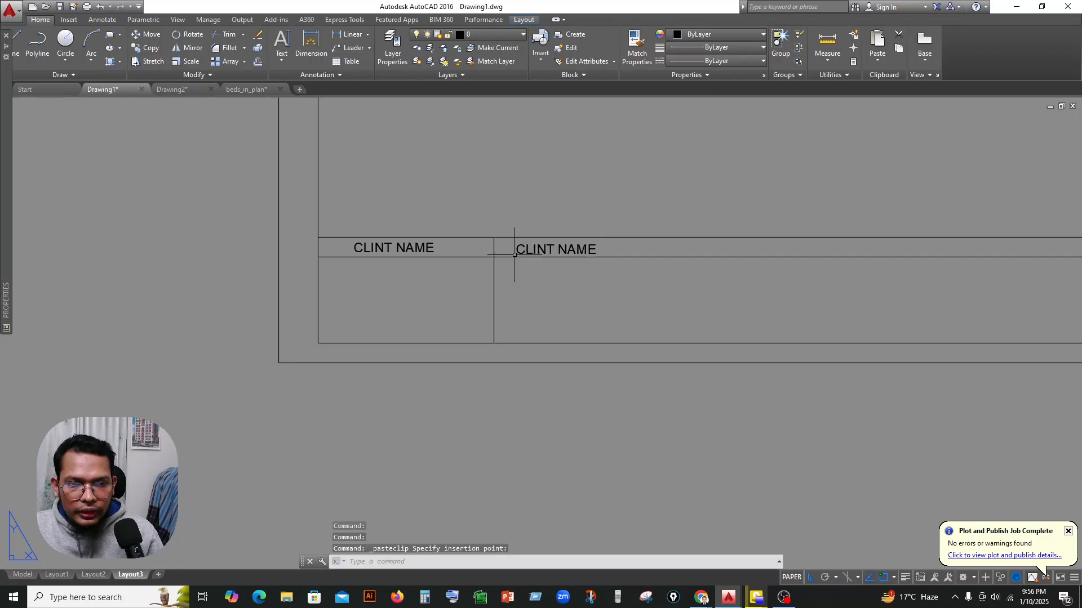
Change the pasted text to ADDRESS.
scroll(533, 249, up, 2)
click(533, 248)
double_click(533, 249)
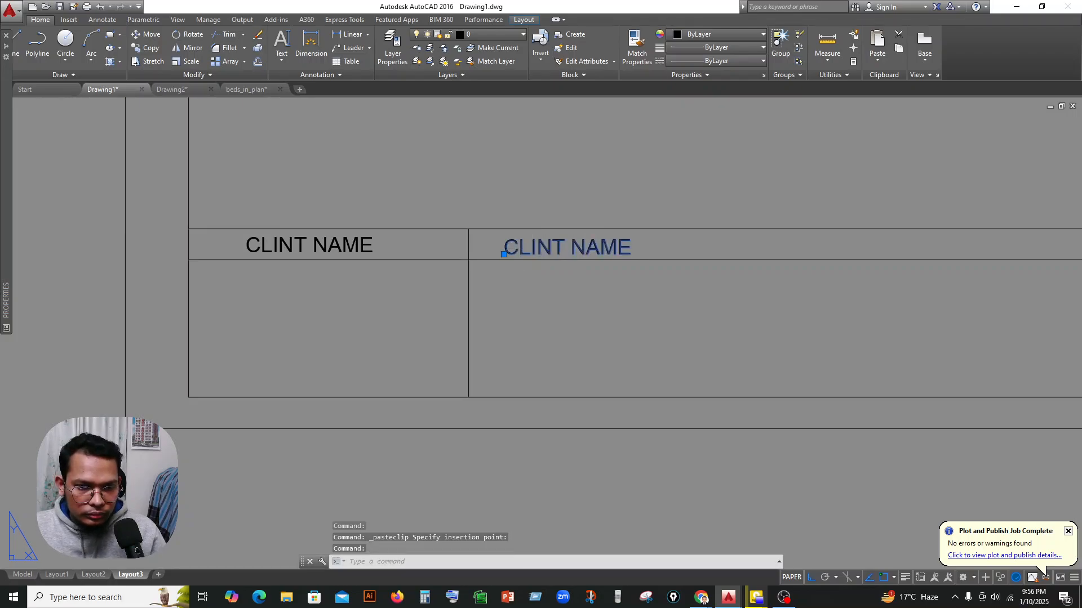
text(A)
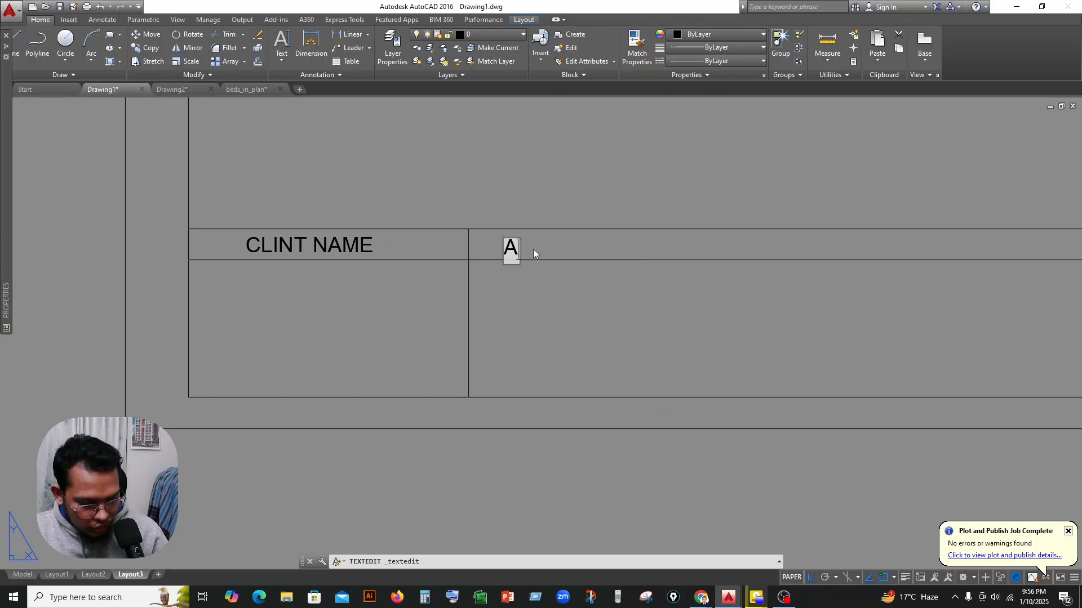
text(DDRE)
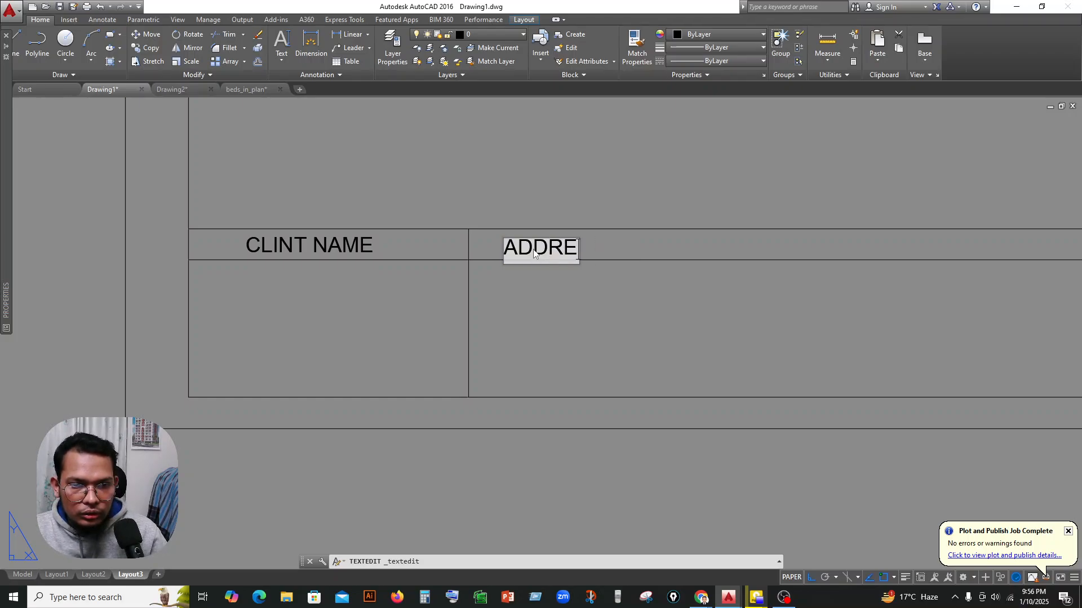
text(SS)
click(568, 299)
scroll(569, 278, down, 2)
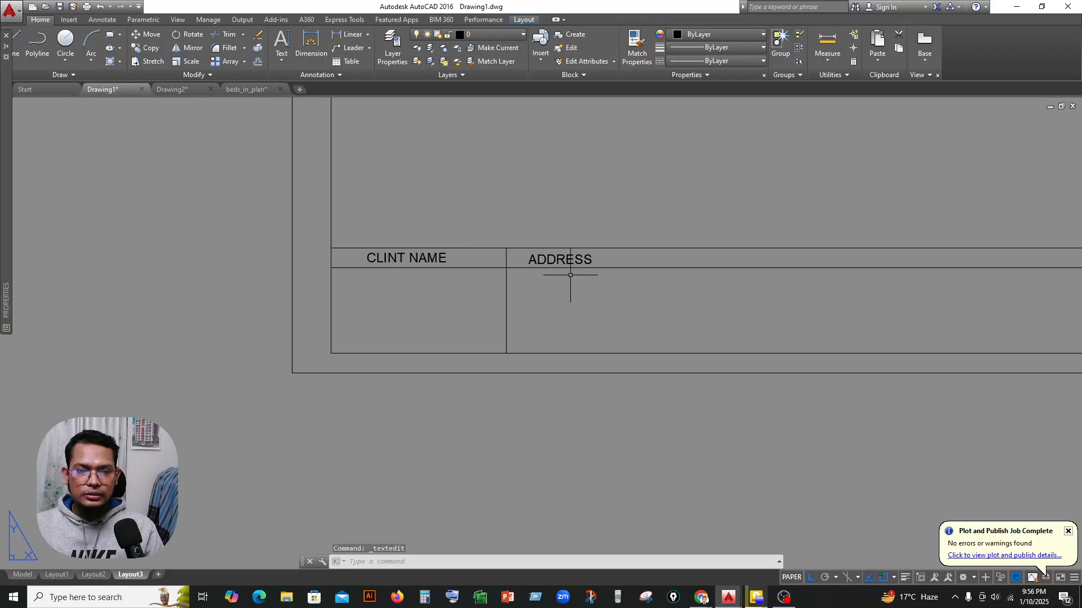
middle_drag(598, 280, 510, 263)
click(420, 275)
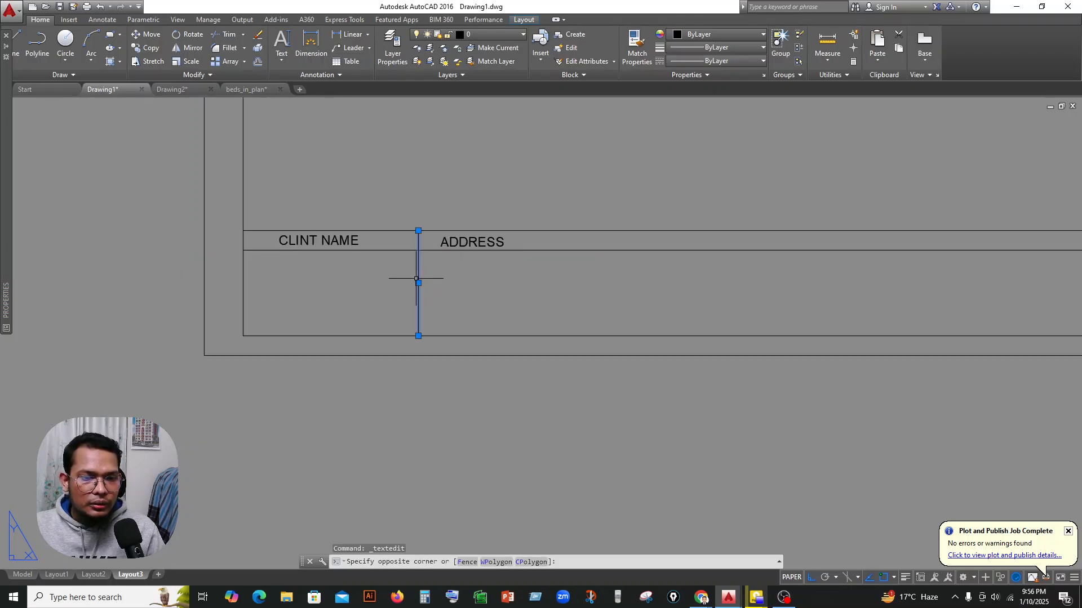
click(416, 279)
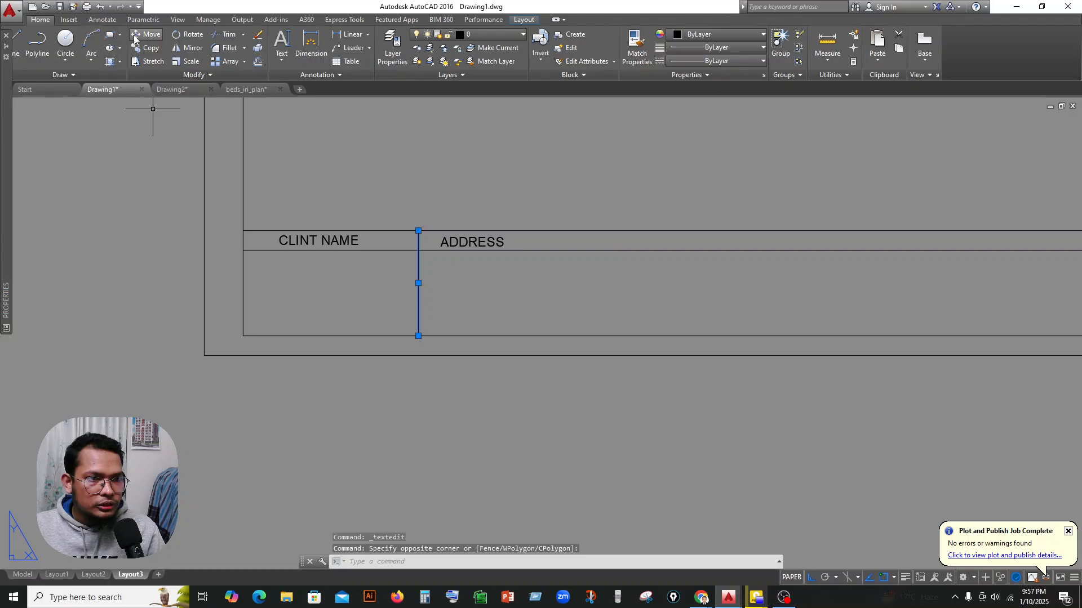
click(145, 35)
key(Escape)
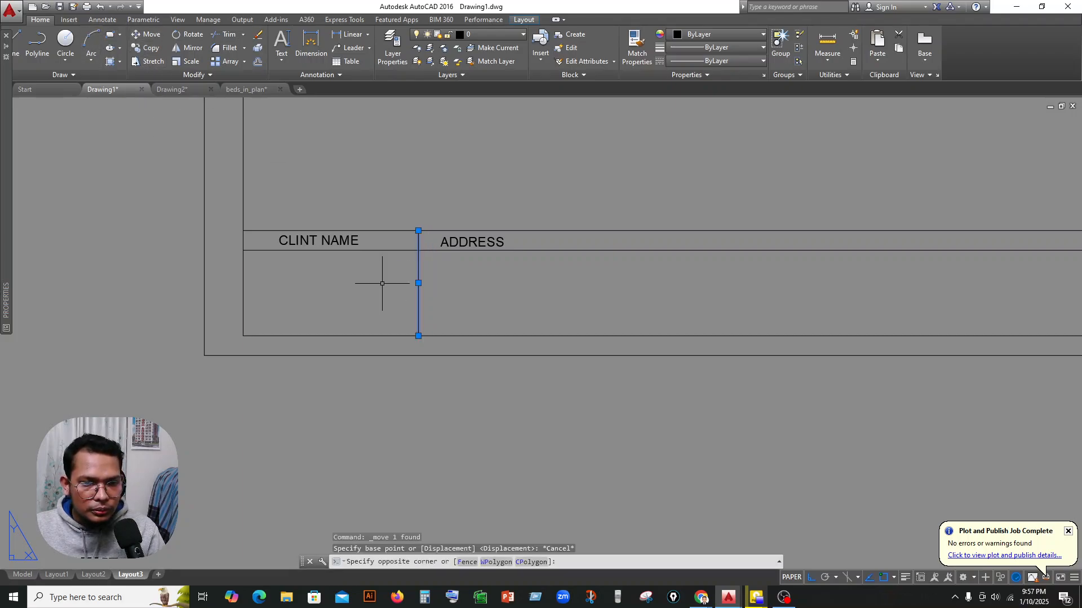
Copy the vertical divider line four times across the title strip to form six columns.
click(151, 48)
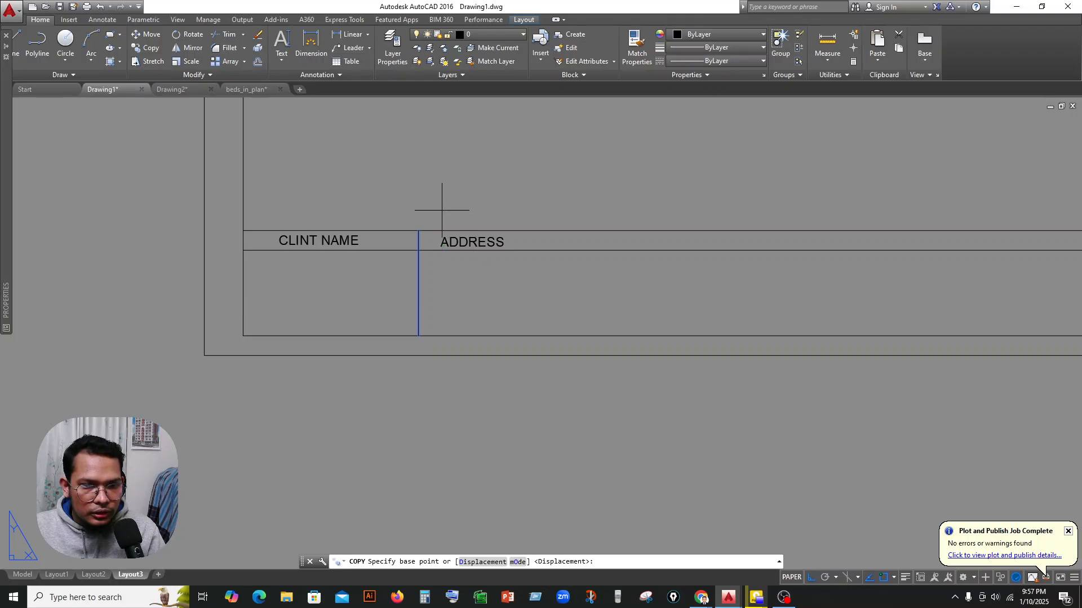
click(418, 230)
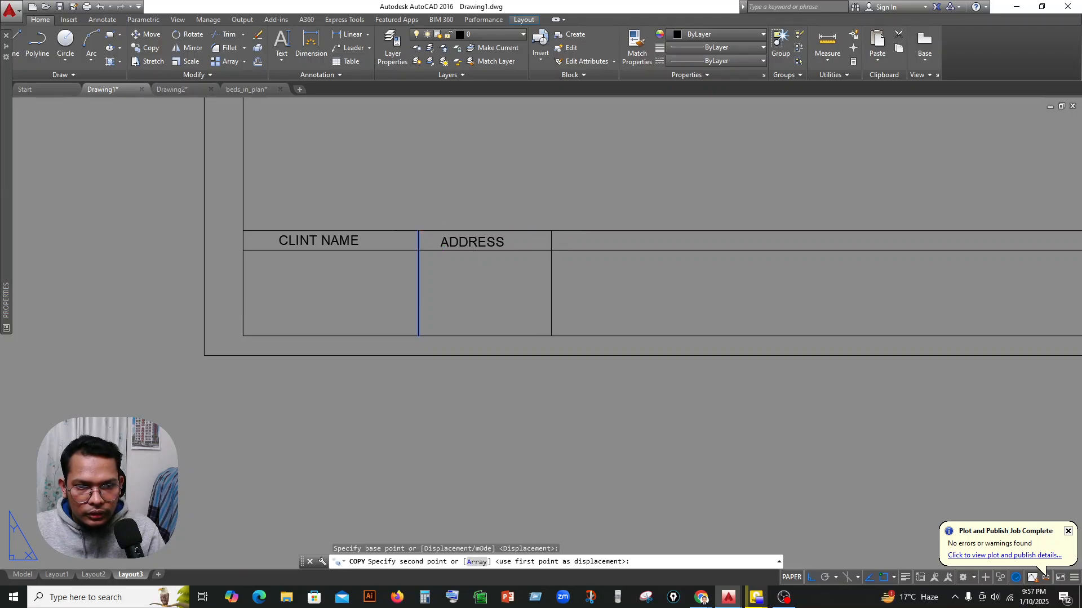
click(552, 230)
click(732, 230)
scroll(586, 259, down, 2)
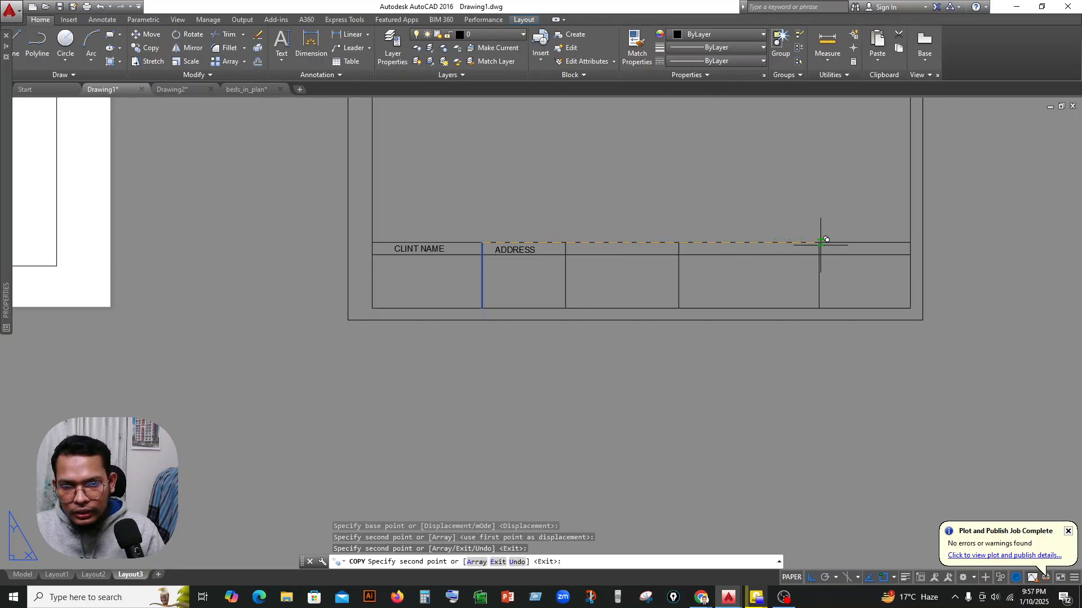
click(849, 239)
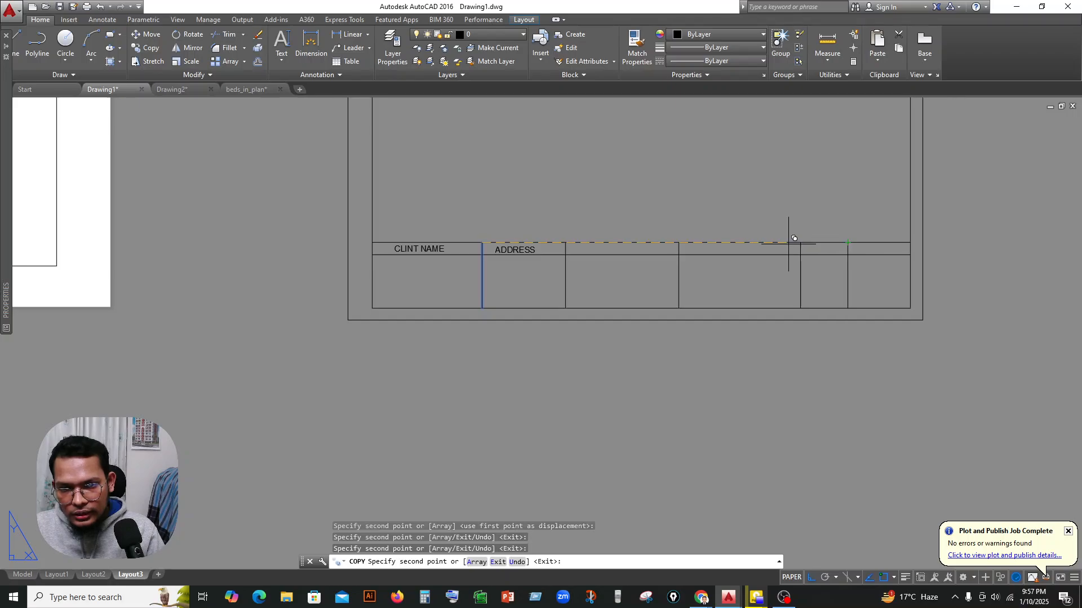
key(Escape)
Draw a horizontal line splitting the last column's lower cell, from the final divider to the inner border.
scroll(636, 315, down, 2)
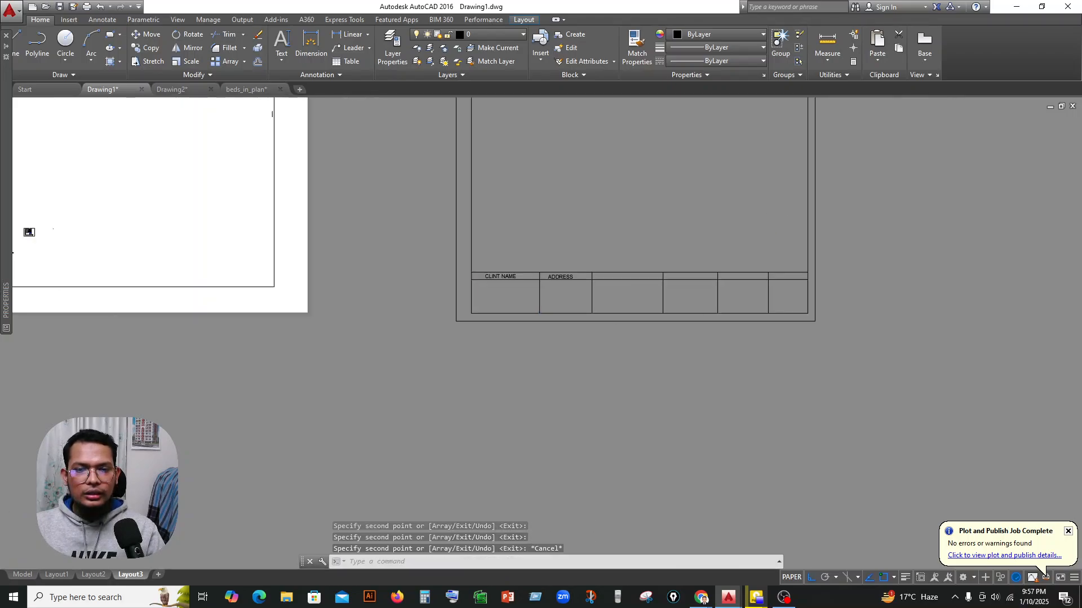
middle_drag(709, 299, 712, 298)
scroll(712, 298, up, 4)
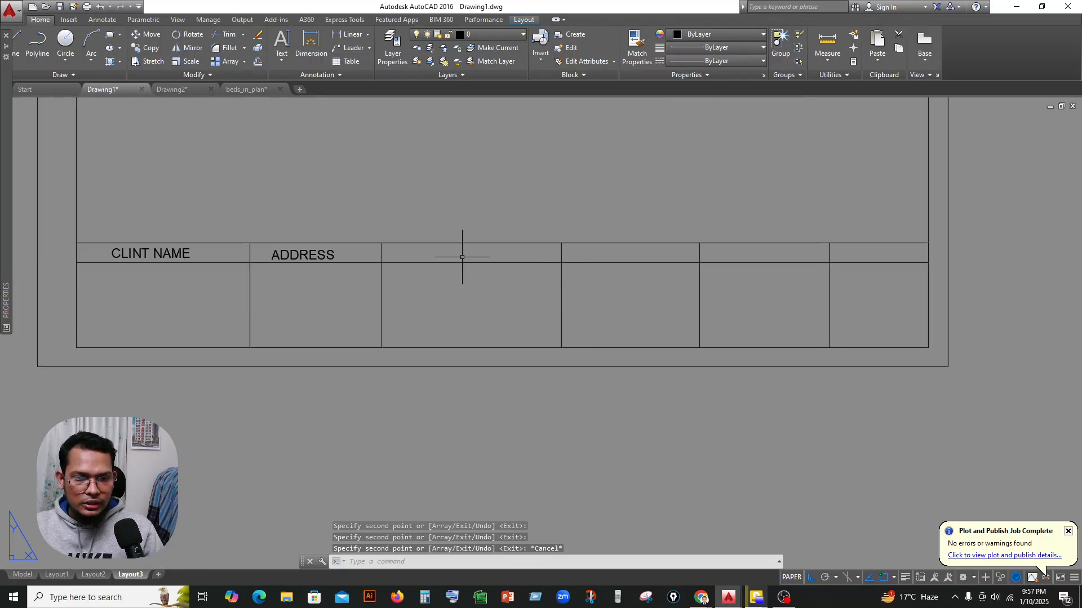
scroll(597, 296, down, 1)
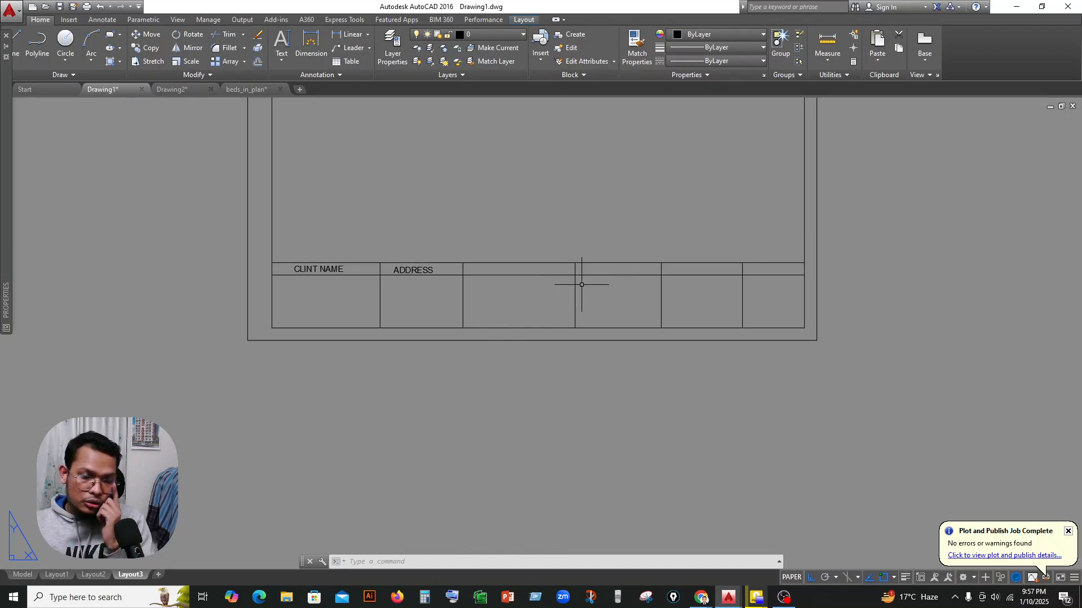
middle_drag(691, 293, 618, 293)
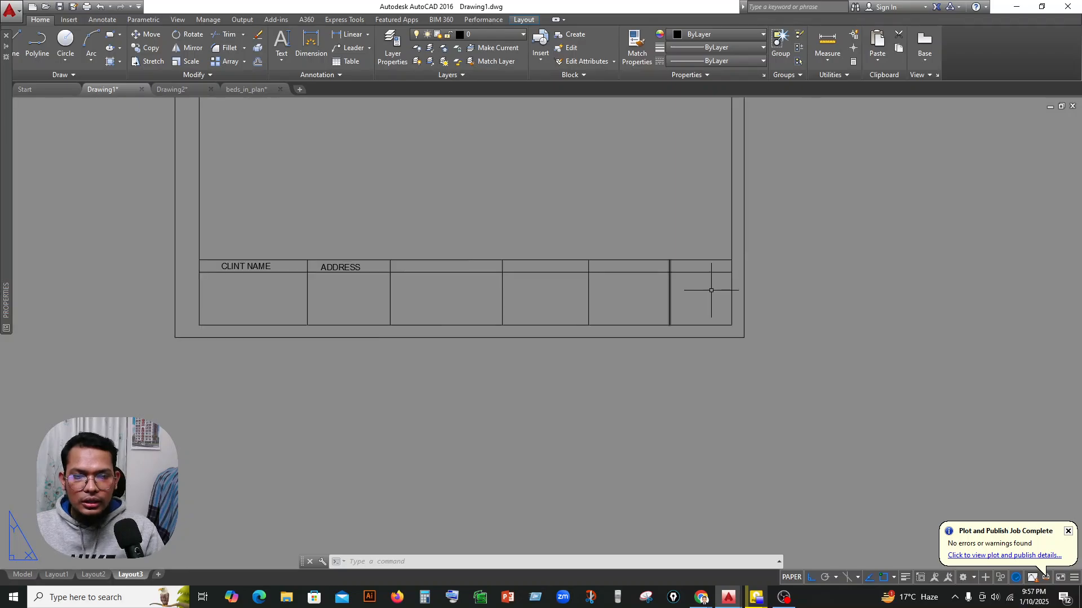
scroll(708, 287, up, 4)
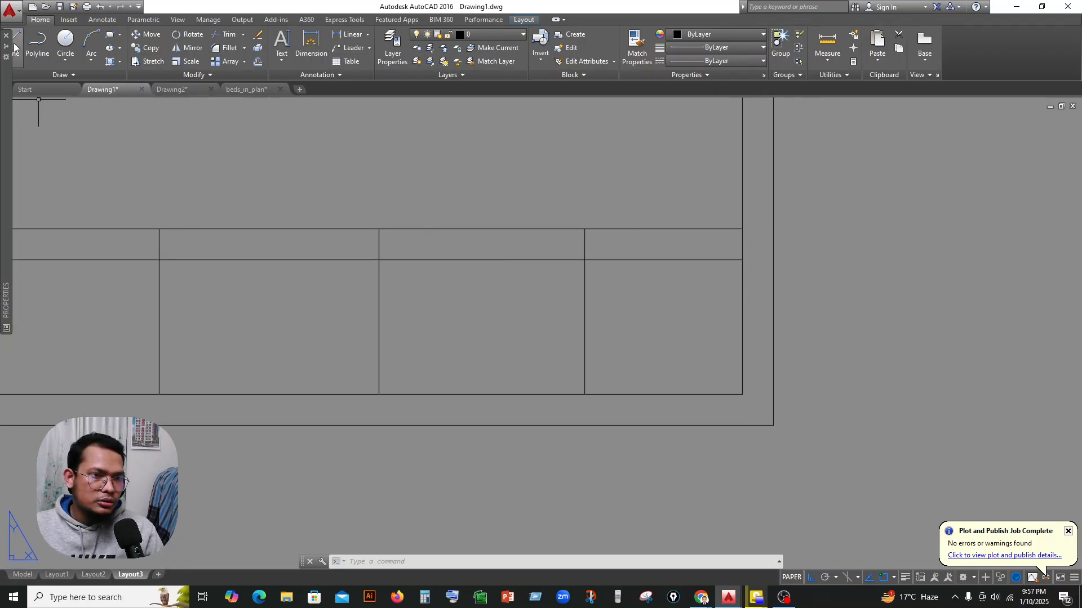
click(584, 321)
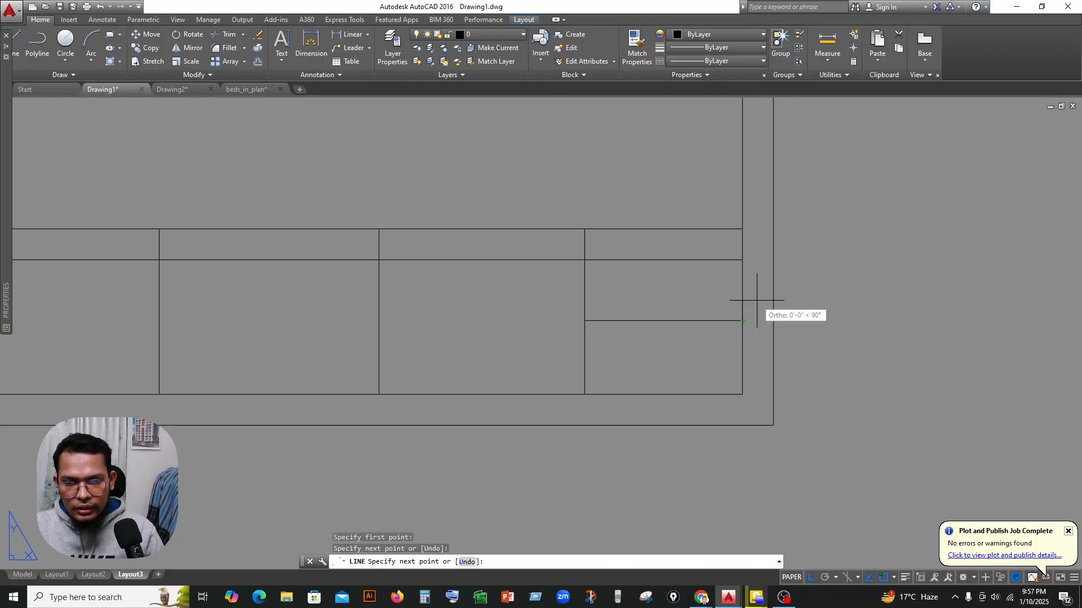
key(Escape)
scroll(738, 303, down, 3)
scroll(738, 304, up, 3)
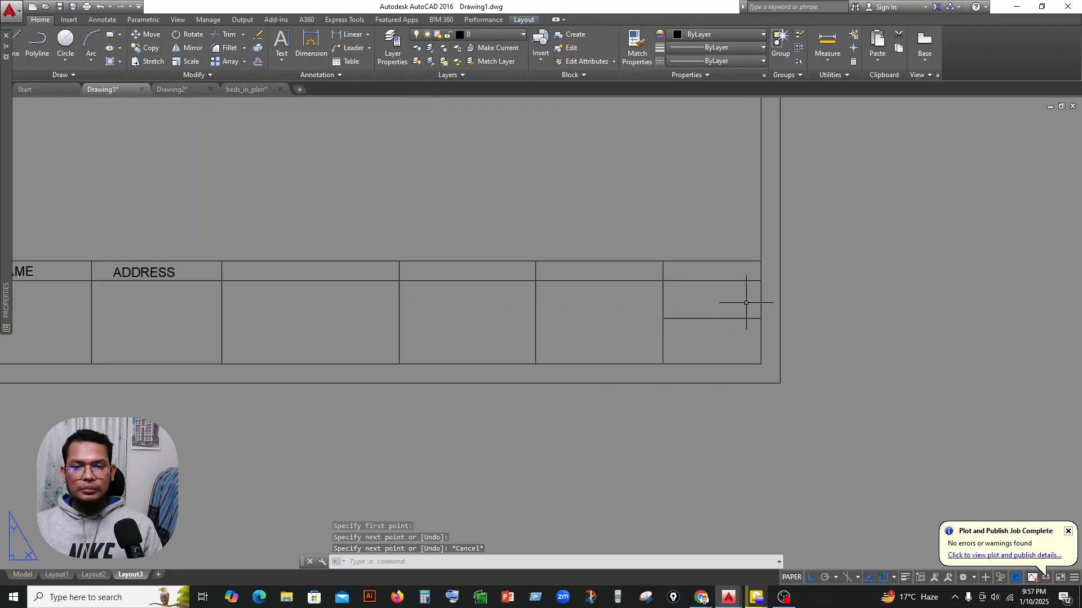
Copy the ADDRESS text with Ortho off into the two stacked cells of the last column.
click(140, 272)
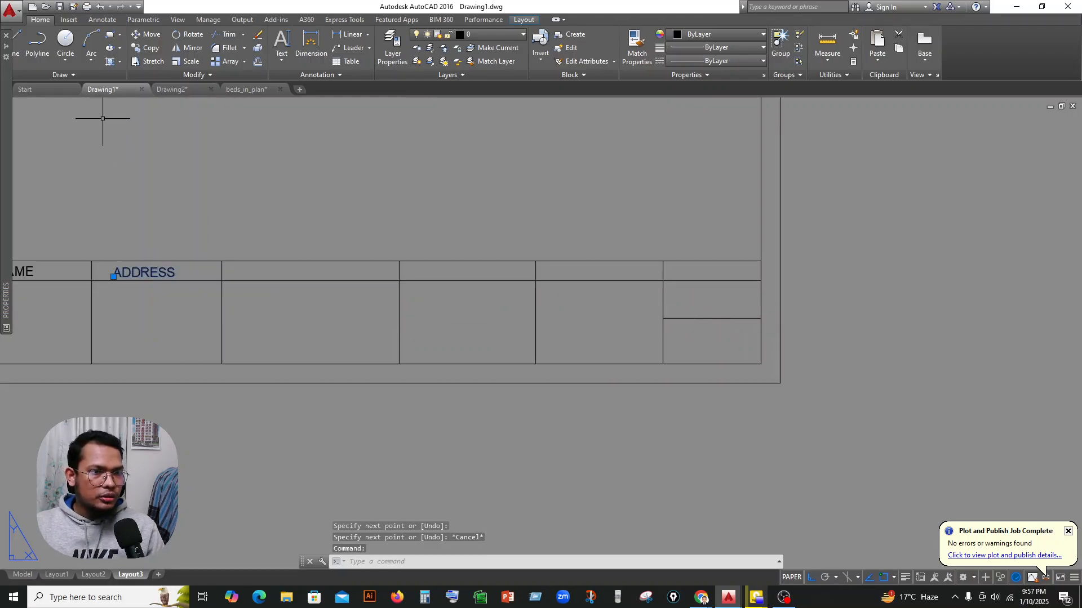
scroll(500, 362, down, 2)
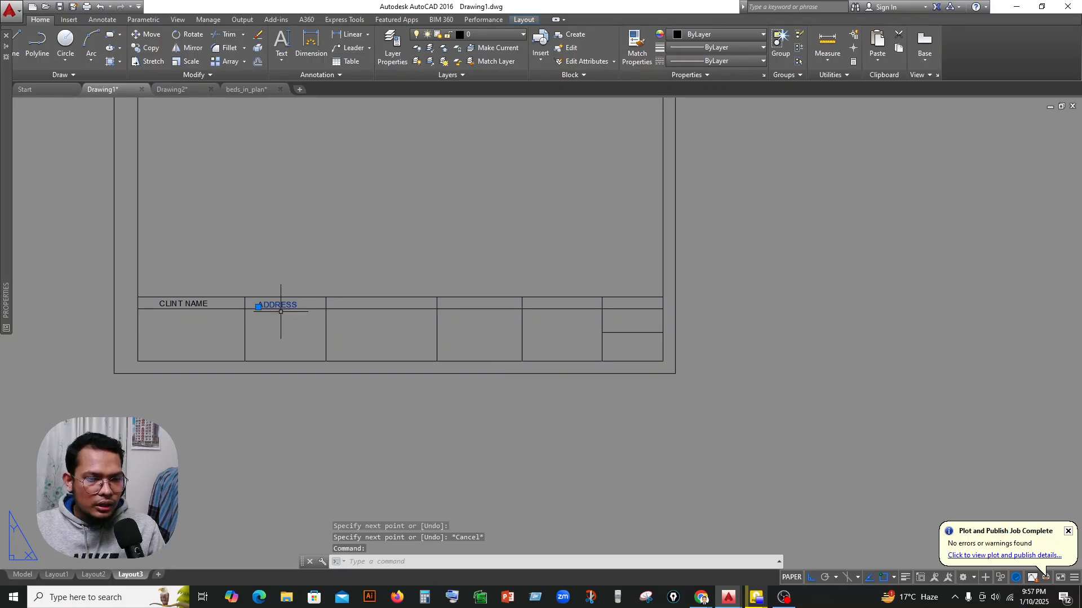
middle_drag(284, 331, 340, 324)
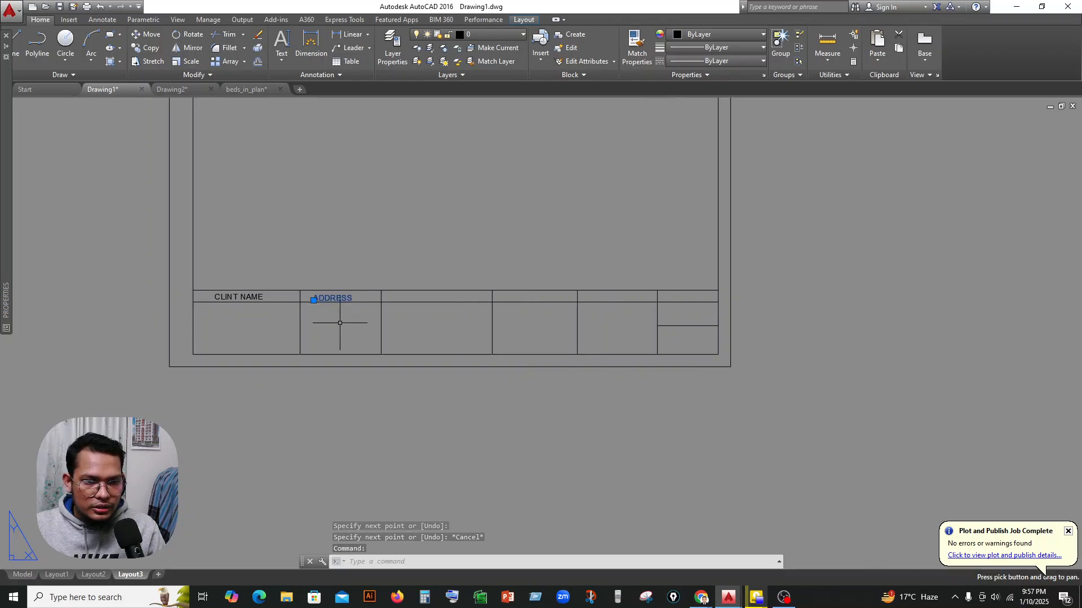
click(136, 49)
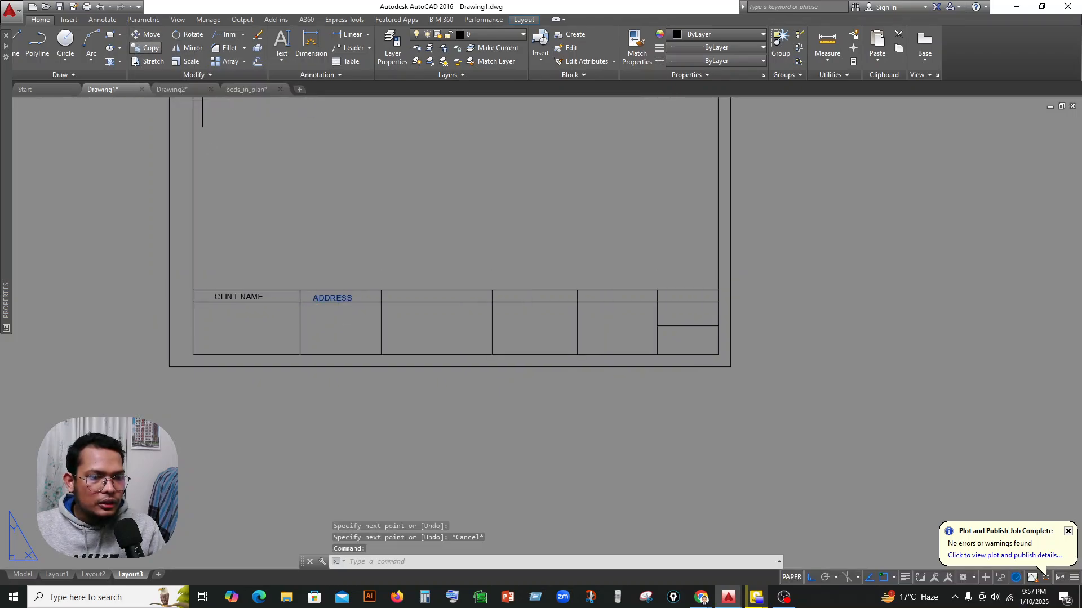
click(331, 313)
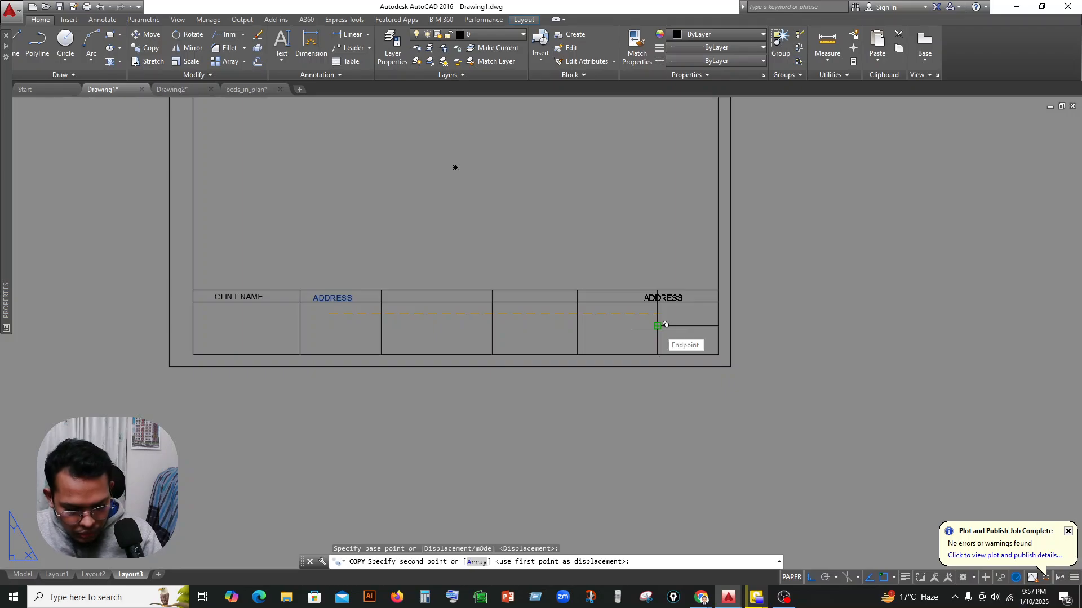
scroll(666, 325, up, 2)
key(F8)
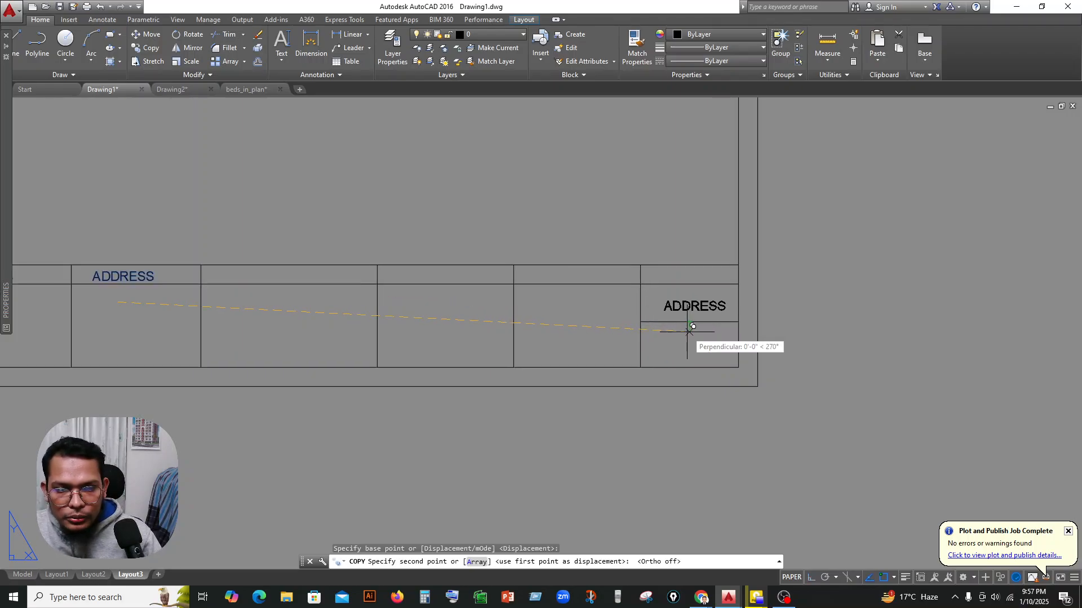
click(689, 368)
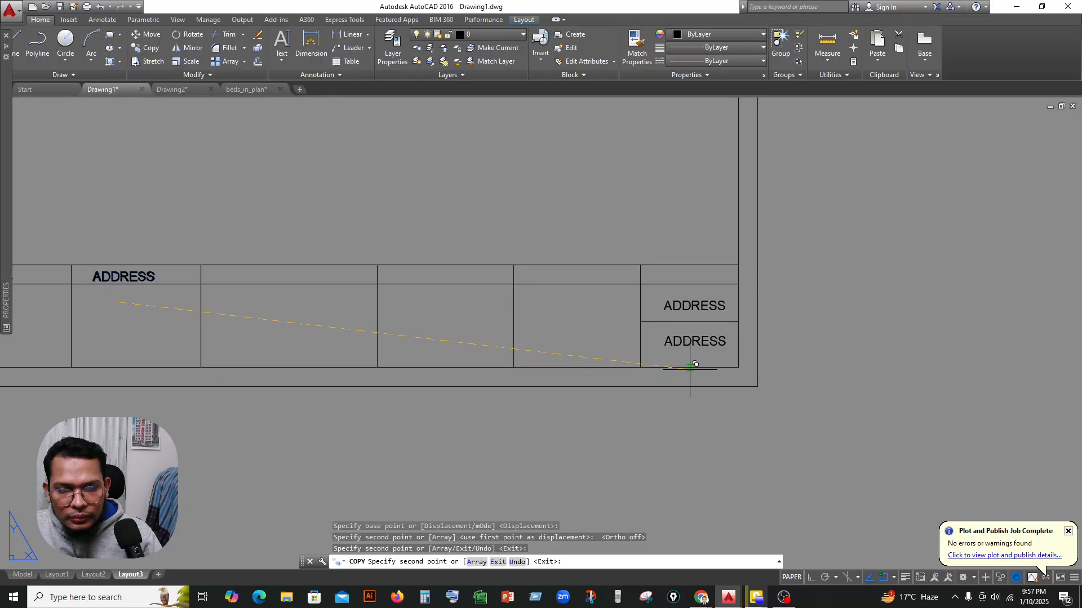
key(Escape)
scroll(777, 375, down, 2)
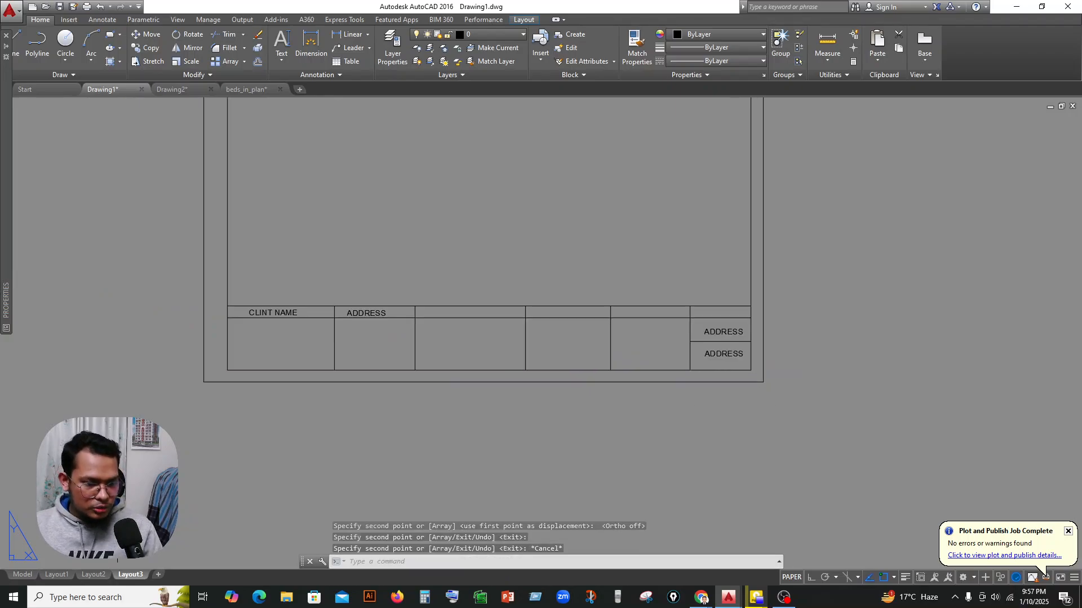
Delete the Layout1 and Layout2 layouts.
click(67, 573)
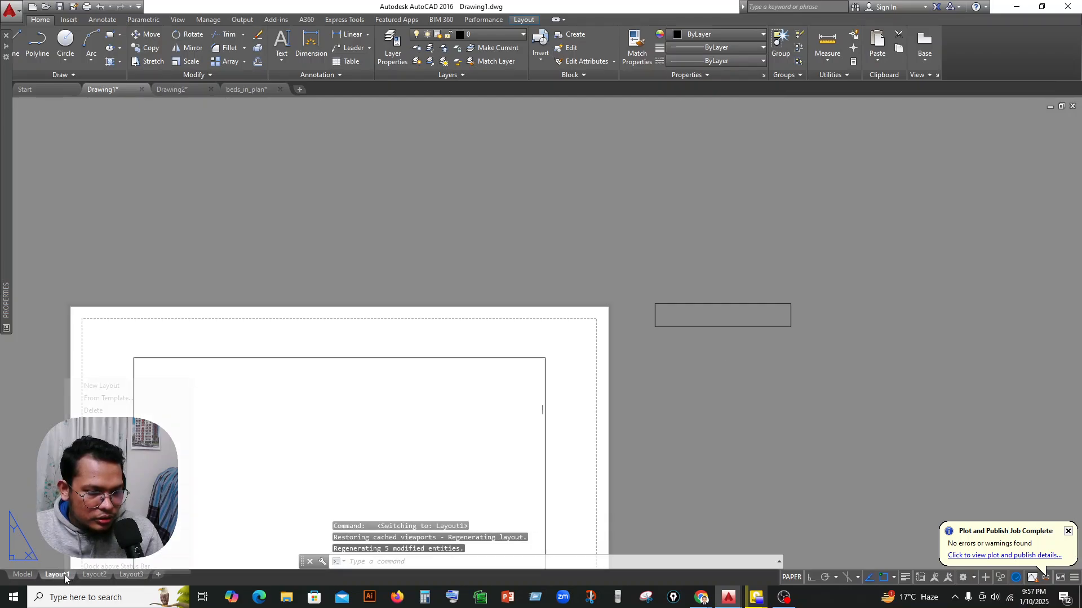
right_click(64, 575)
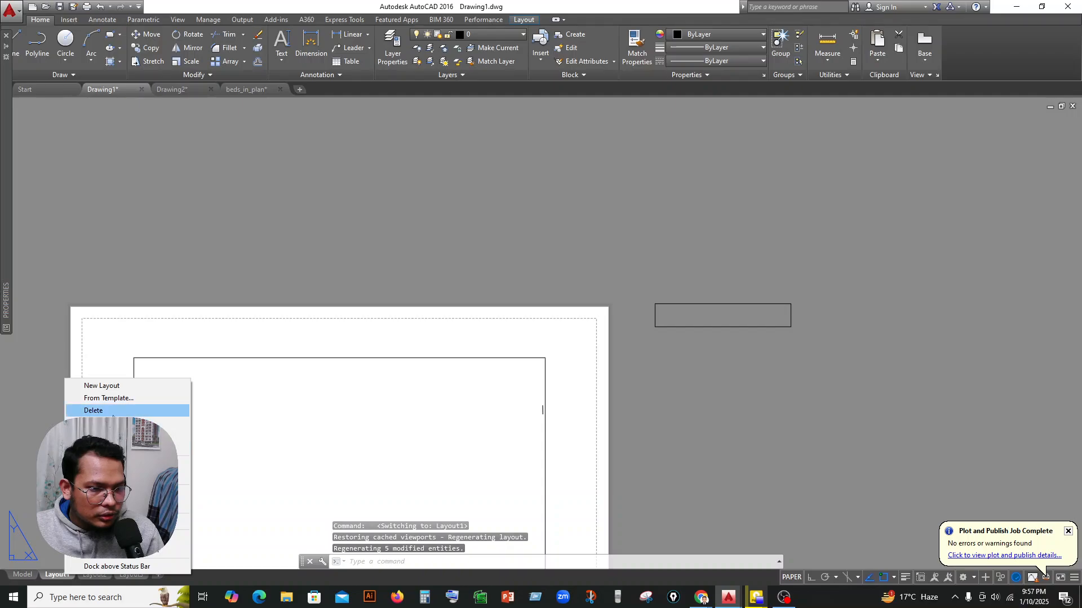
click(96, 415)
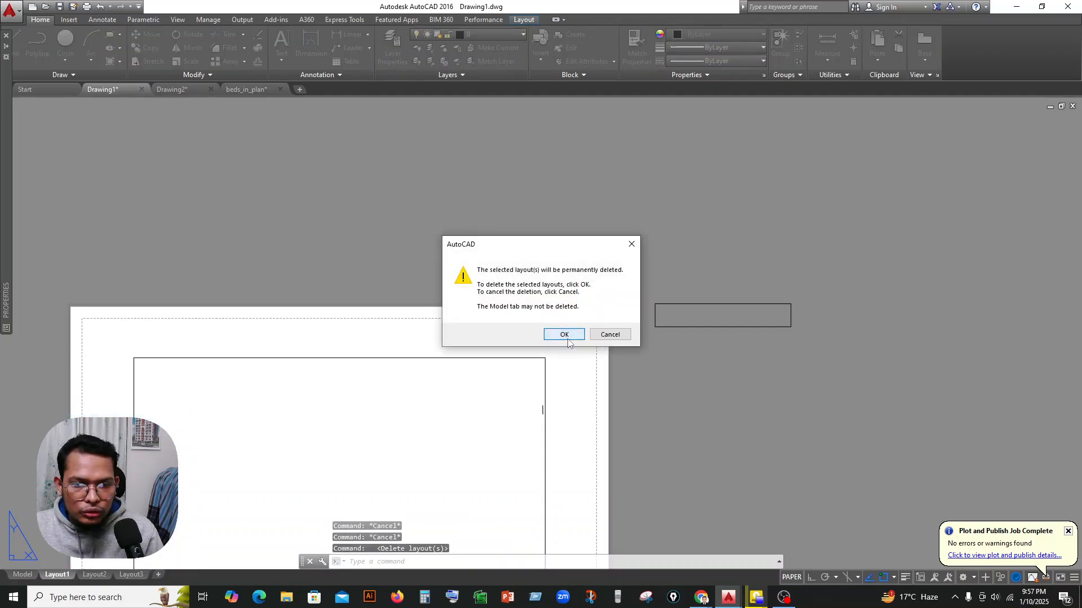
click(560, 335)
right_click(52, 574)
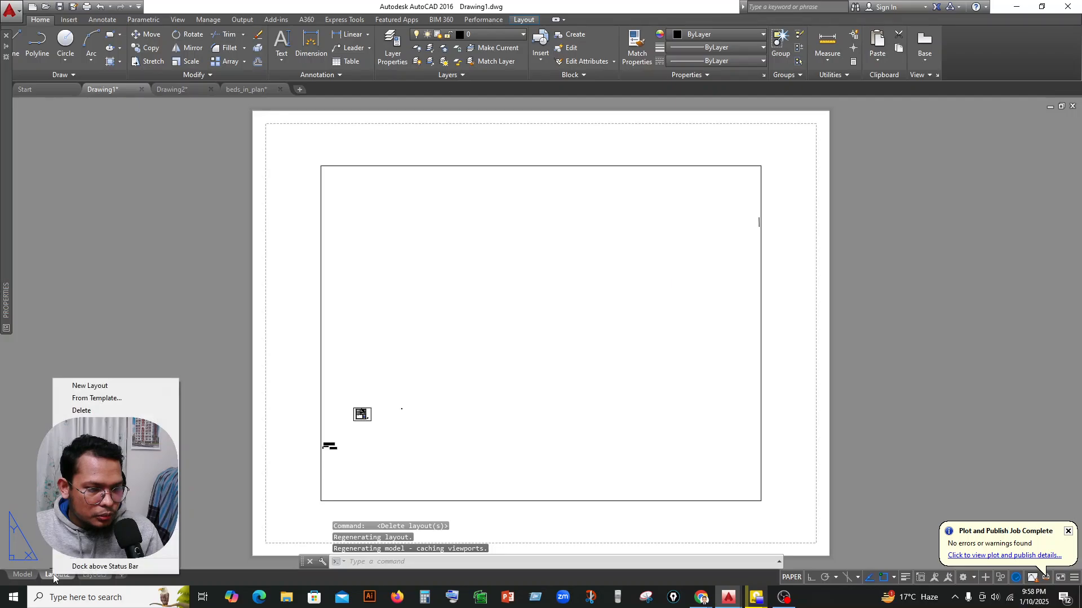
click(82, 410)
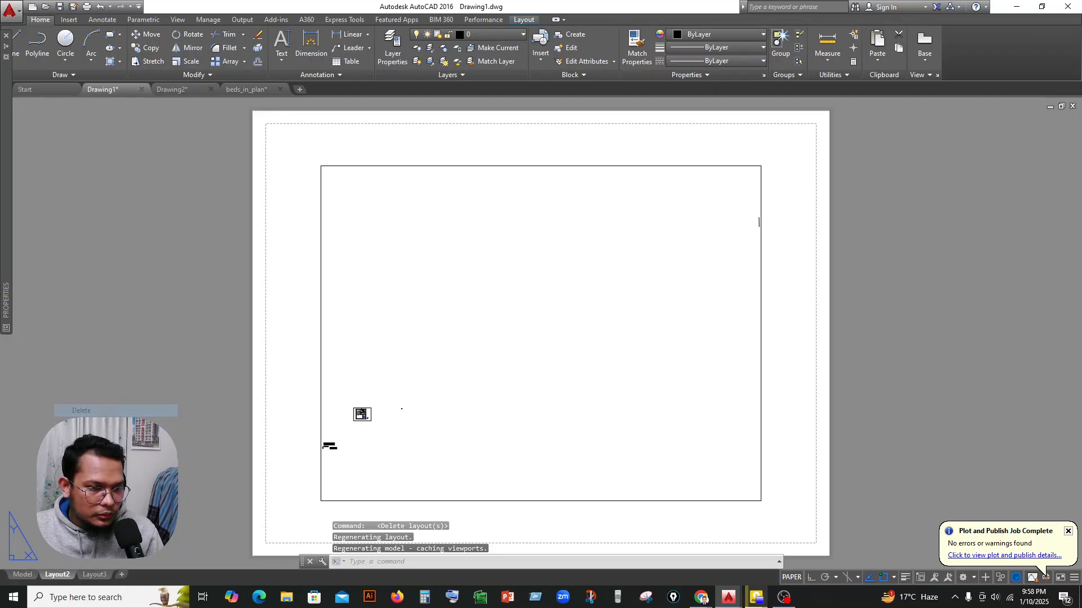
click(560, 335)
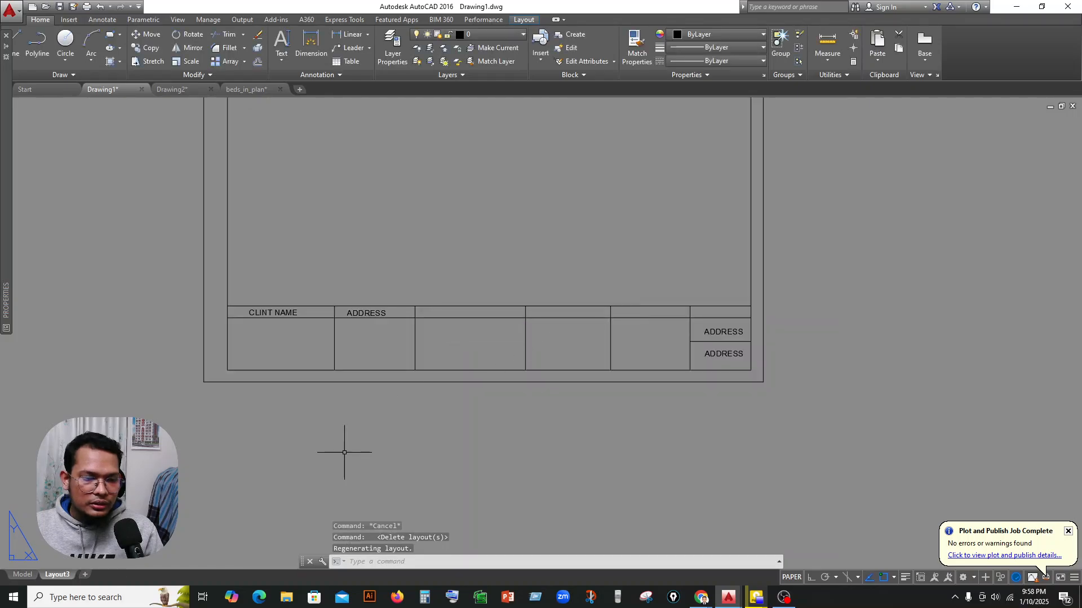
Rename the Layout3 layout as A-1.
right_click(56, 574)
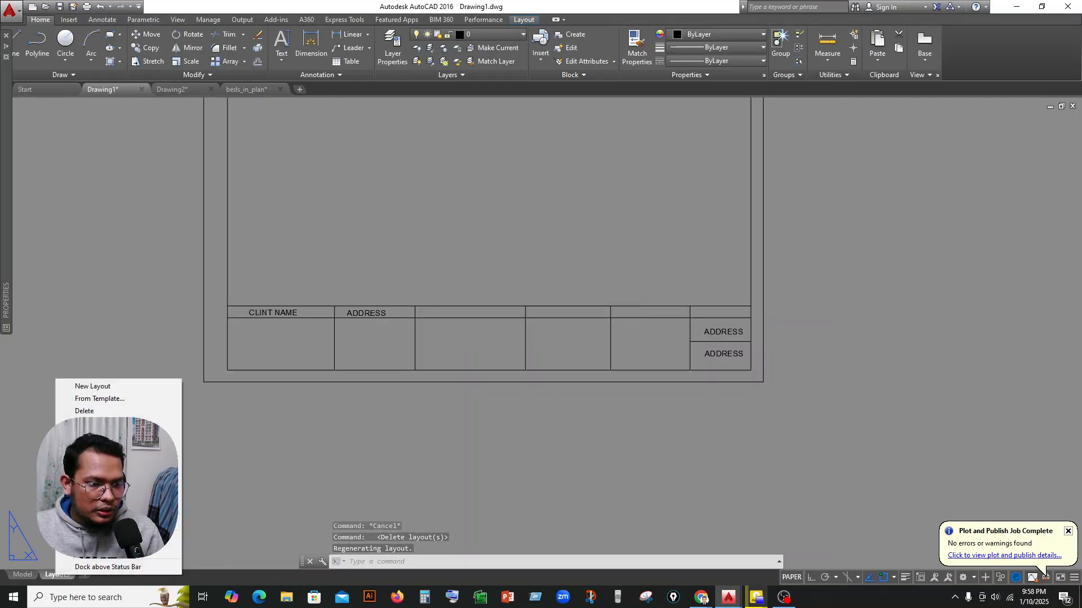
click(84, 422)
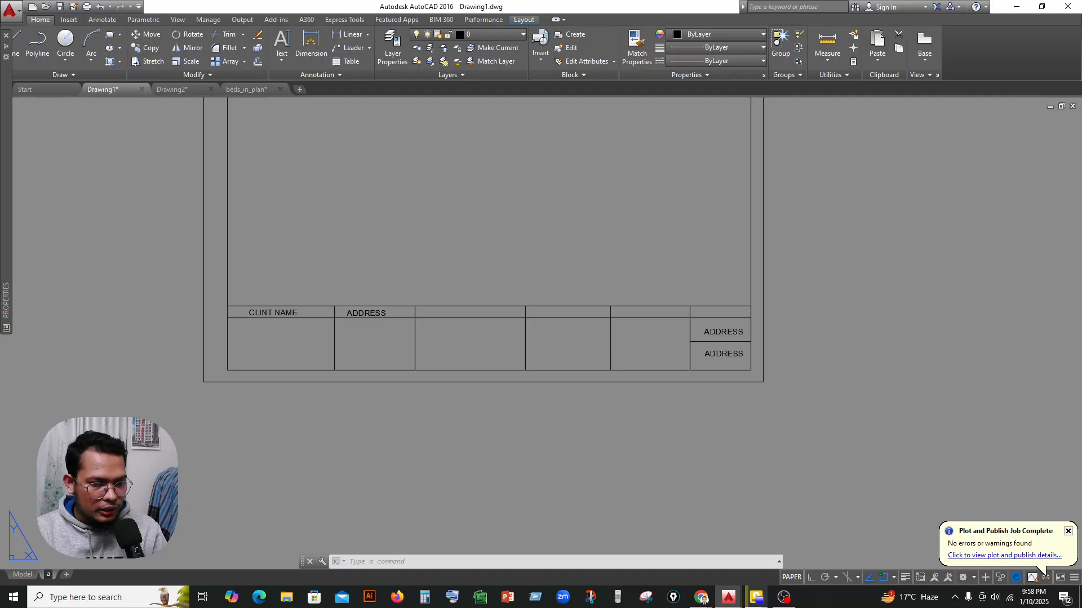
key(BackSpace)
text(A-1)
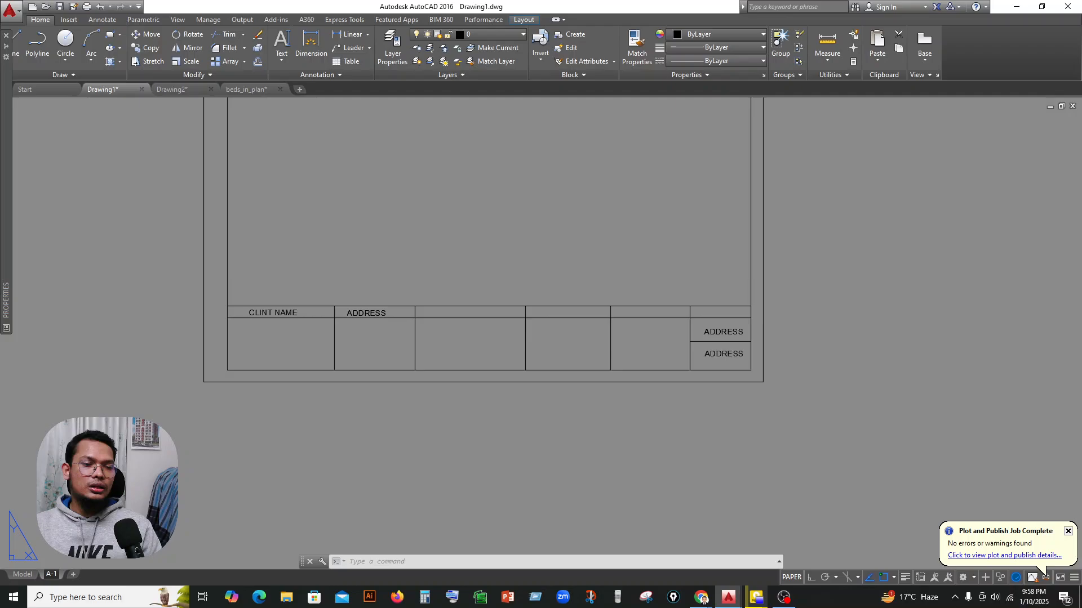
click(145, 567)
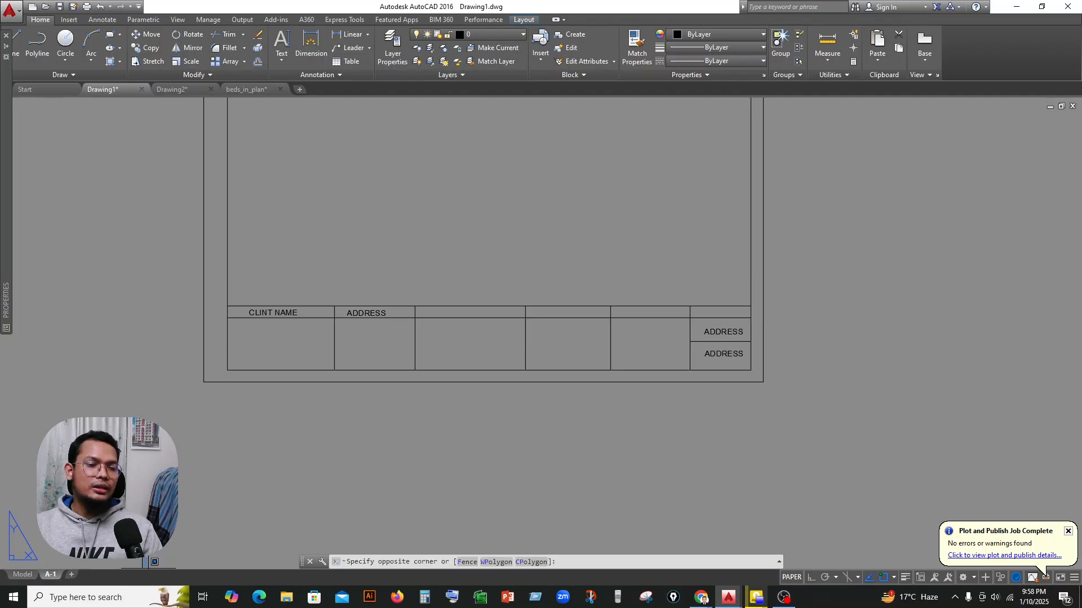
key(Escape)
Replace the ADDRESS text in the last column's bottom cell with a Date field in the d MMMM yyyy format.
scroll(147, 490, down, 2)
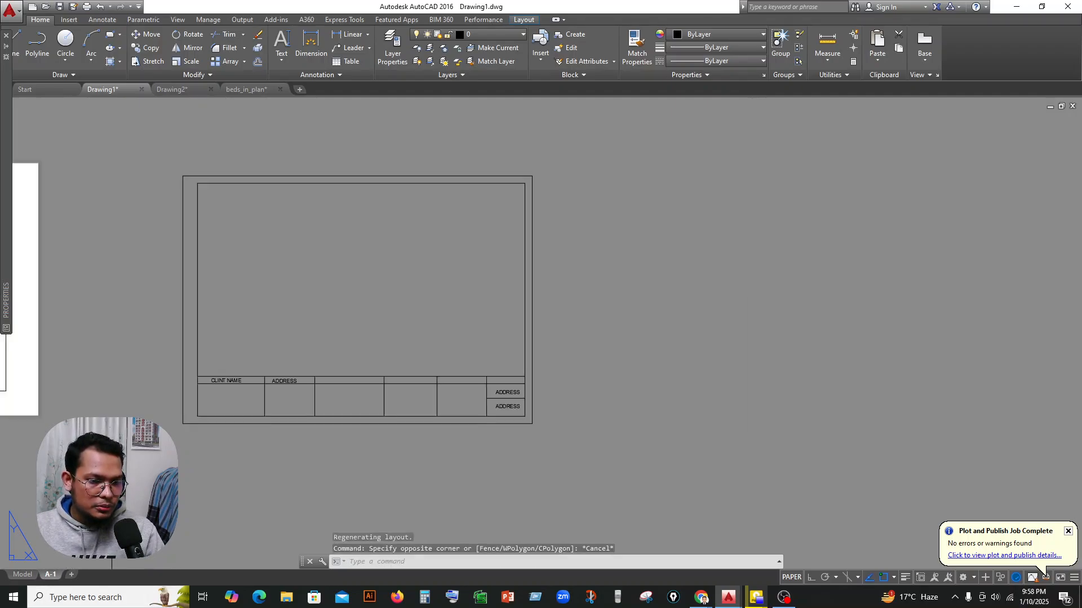
scroll(504, 451, up, 4)
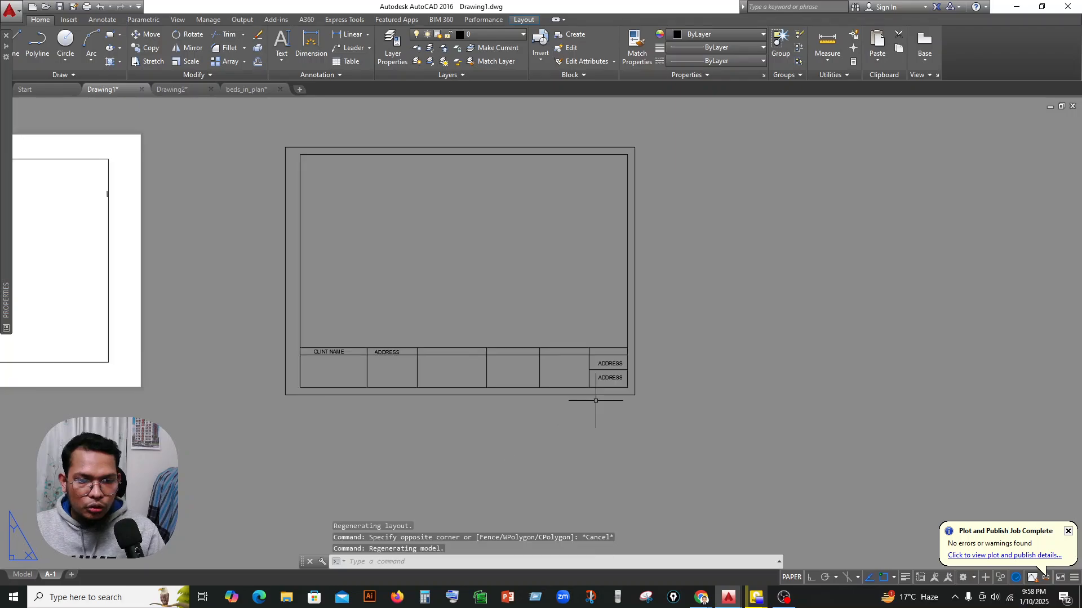
scroll(628, 386, up, 4)
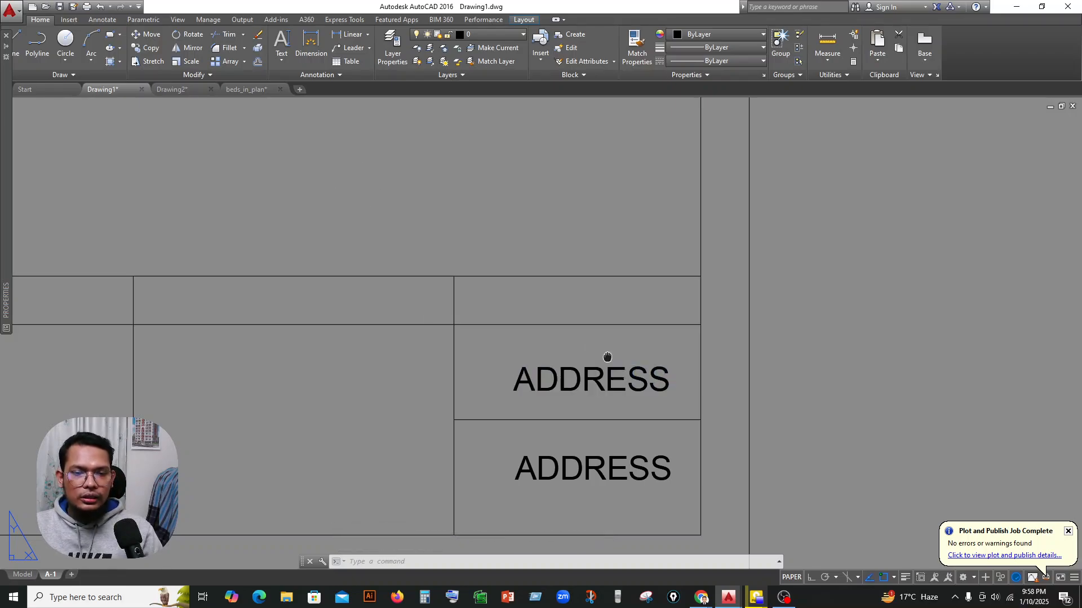
middle_drag(606, 355, 643, 333)
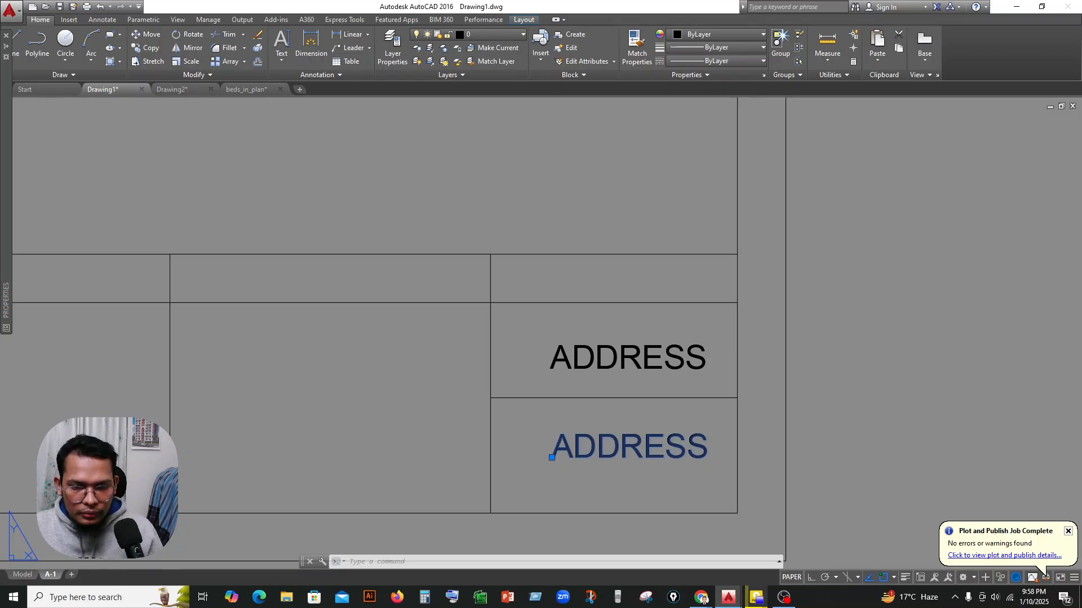
double_click(622, 450)
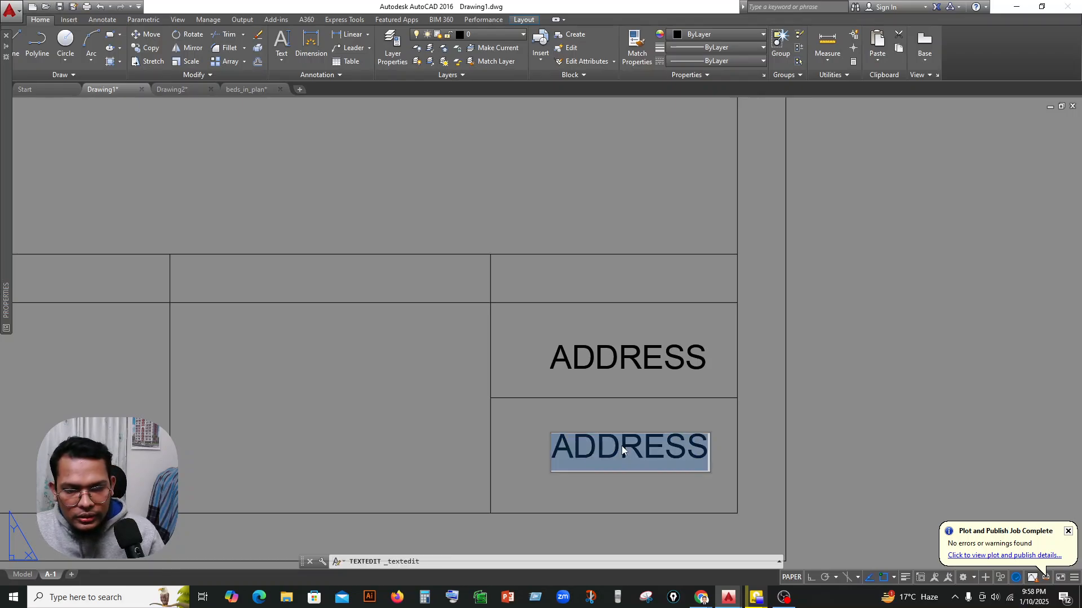
right_click(622, 449)
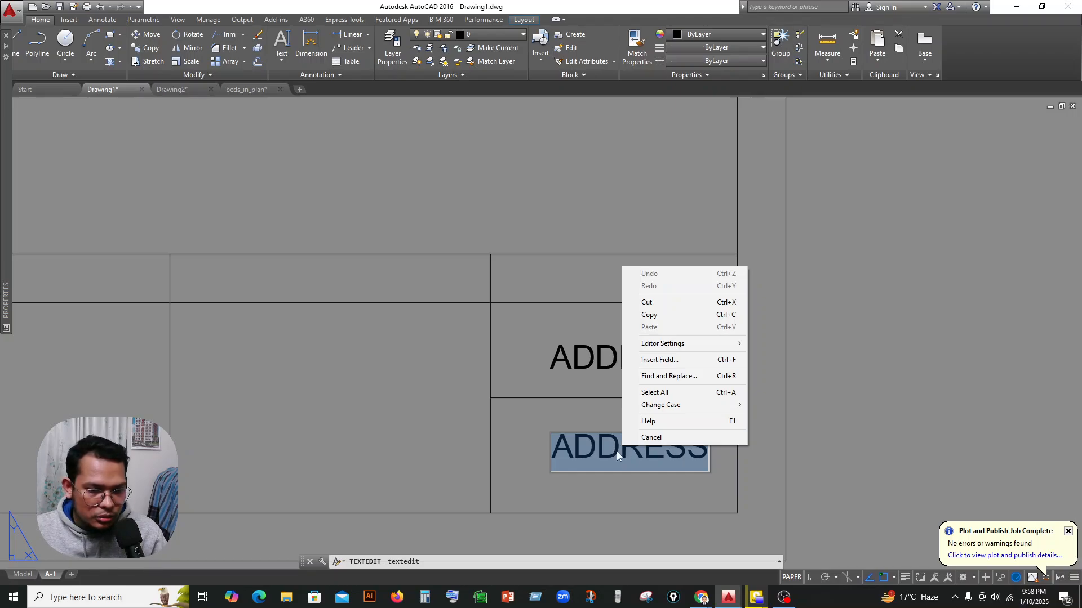
click(655, 361)
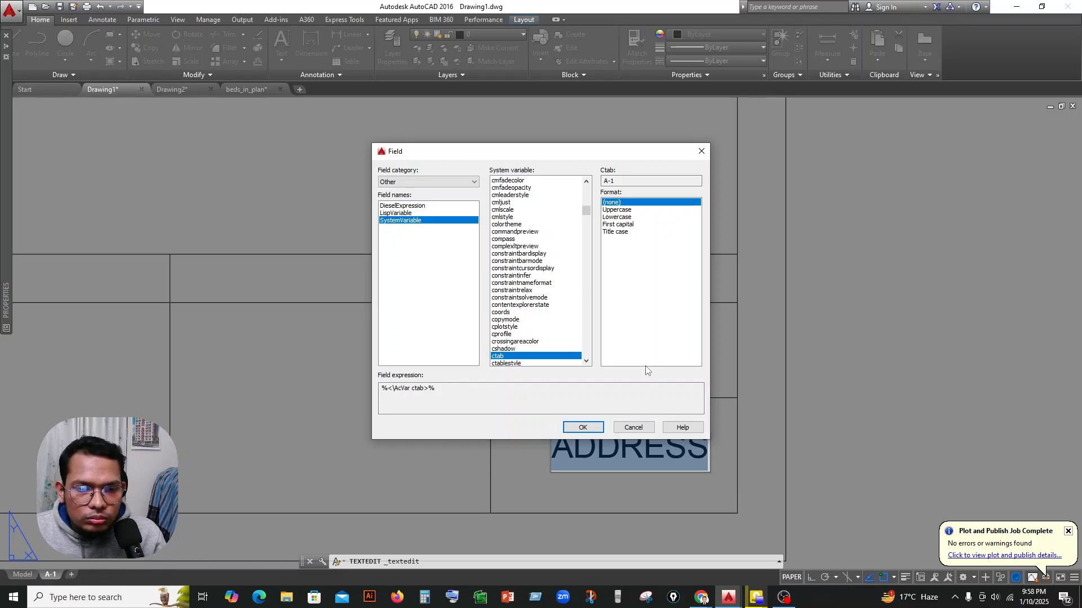
click(414, 182)
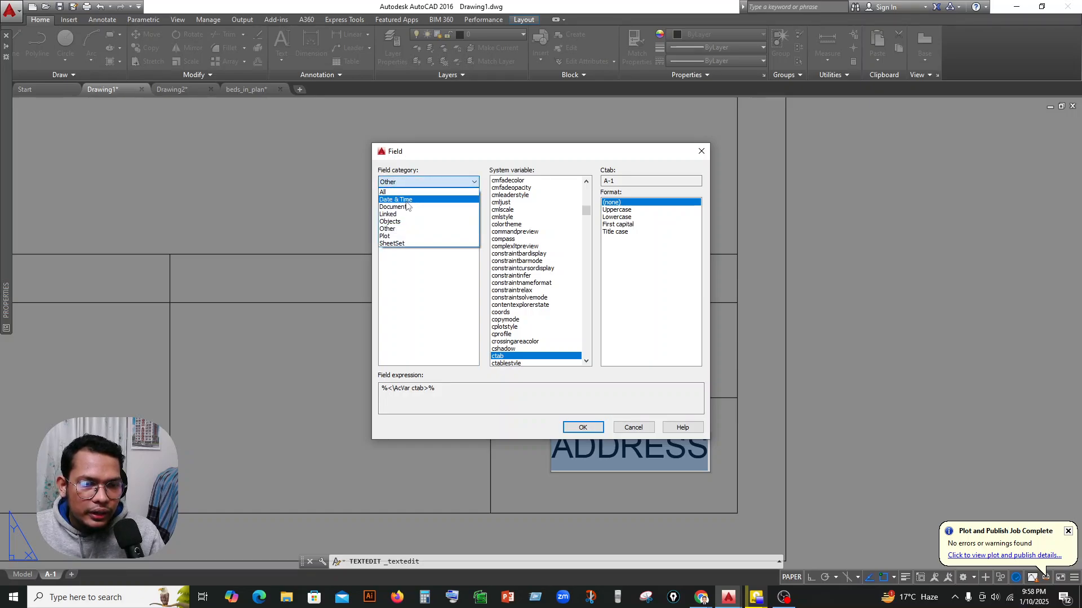
click(407, 200)
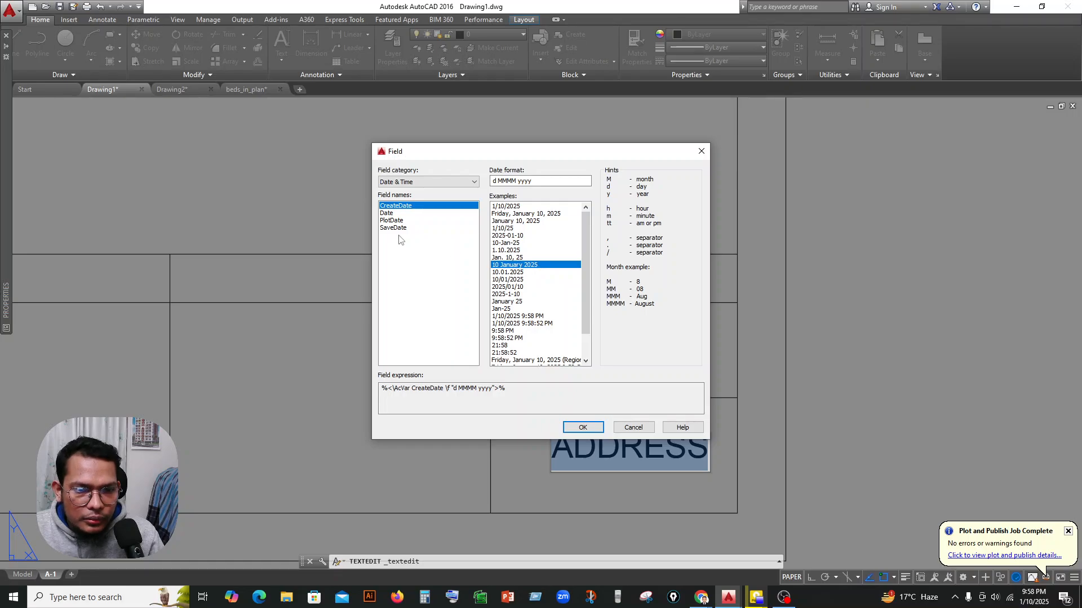
click(397, 214)
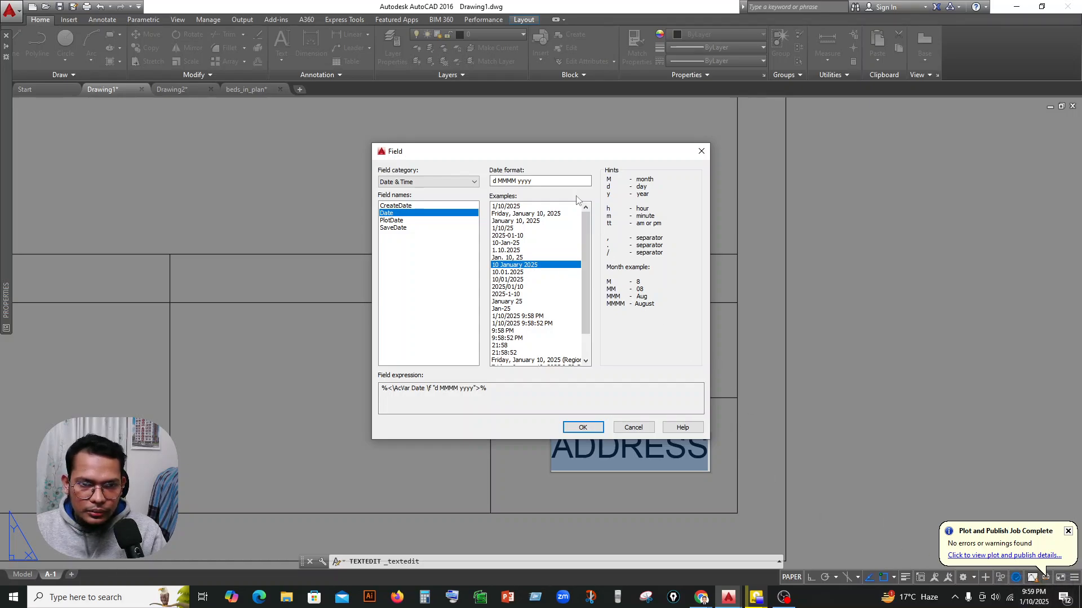
click(589, 427)
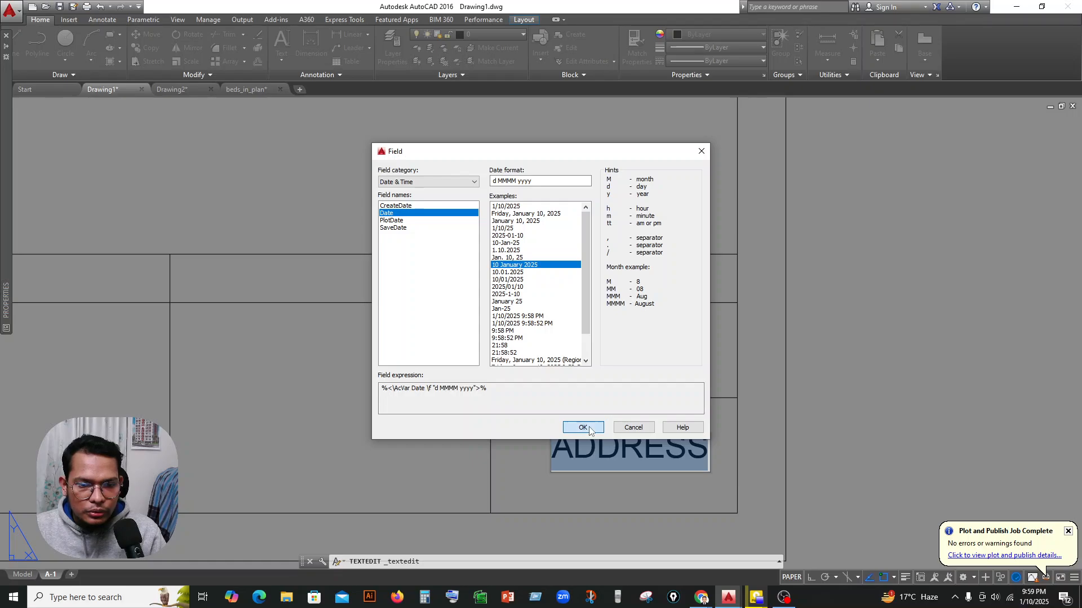
click(835, 412)
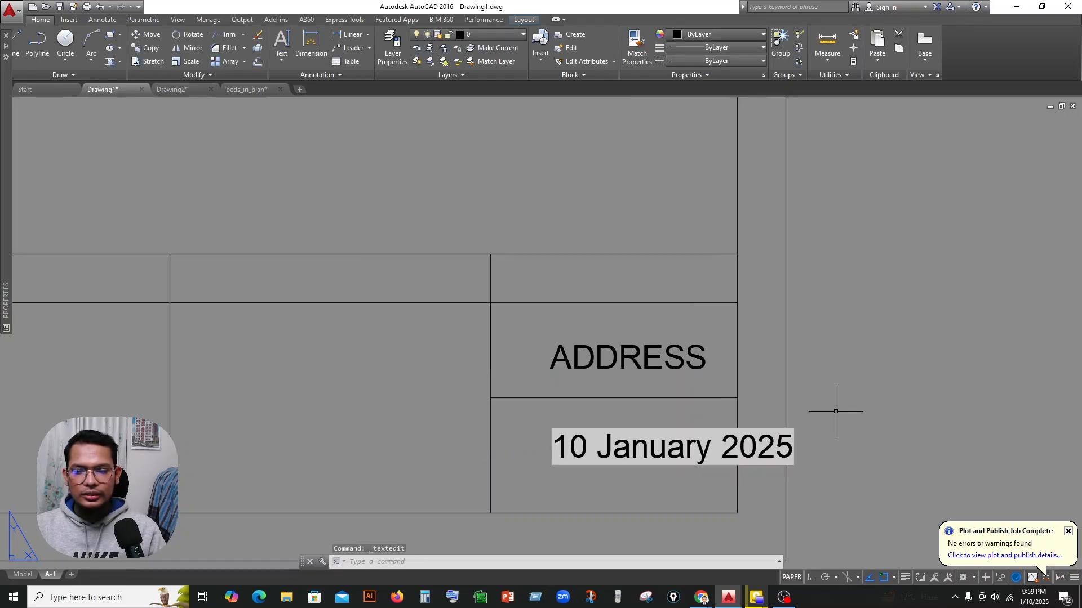
Move the date text so it fits between the borders of the last column's bottom cell.
click(655, 451)
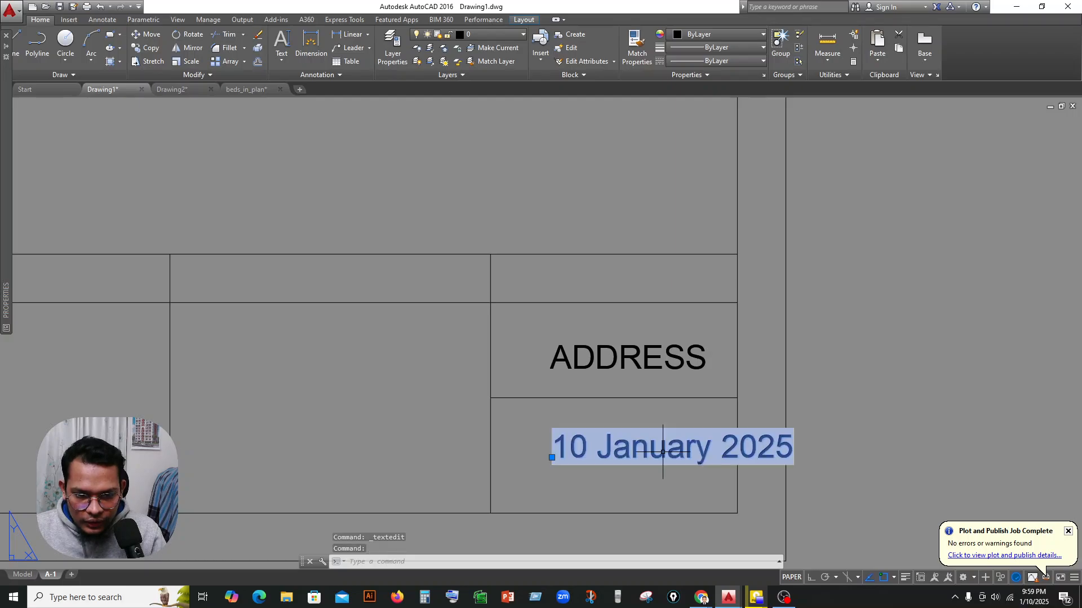
drag(654, 451, 603, 452)
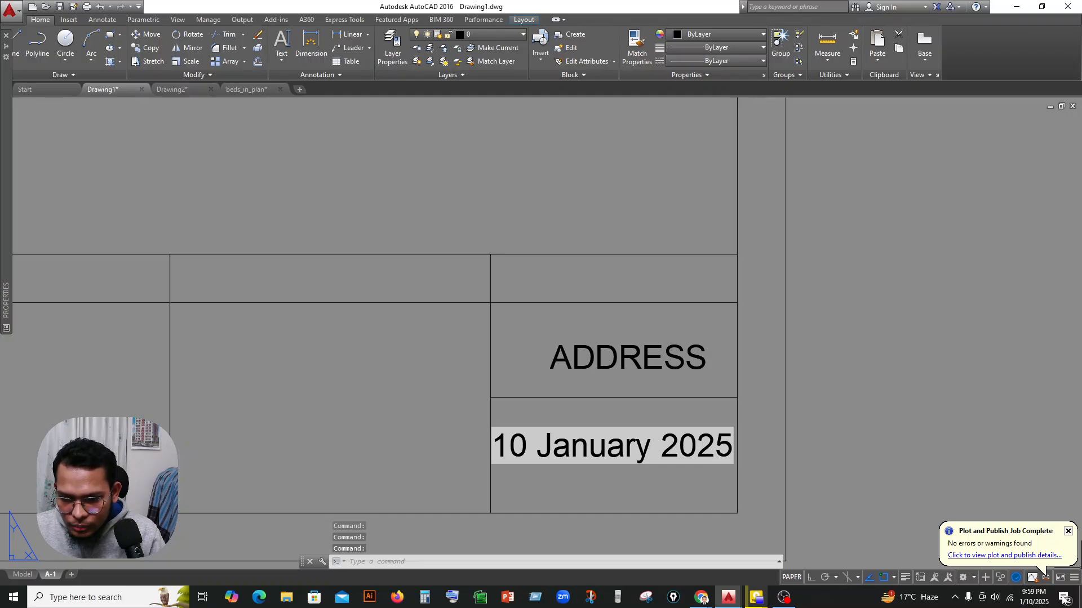
Check the system calendar and switch to the Windows Date & time settings.
click(1030, 603)
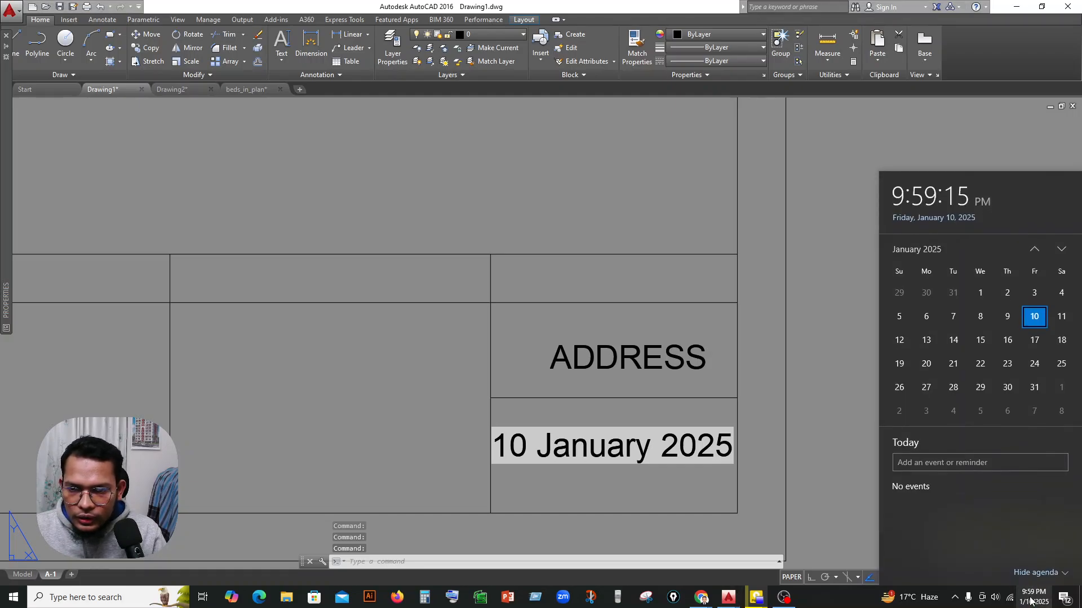
click(1029, 602)
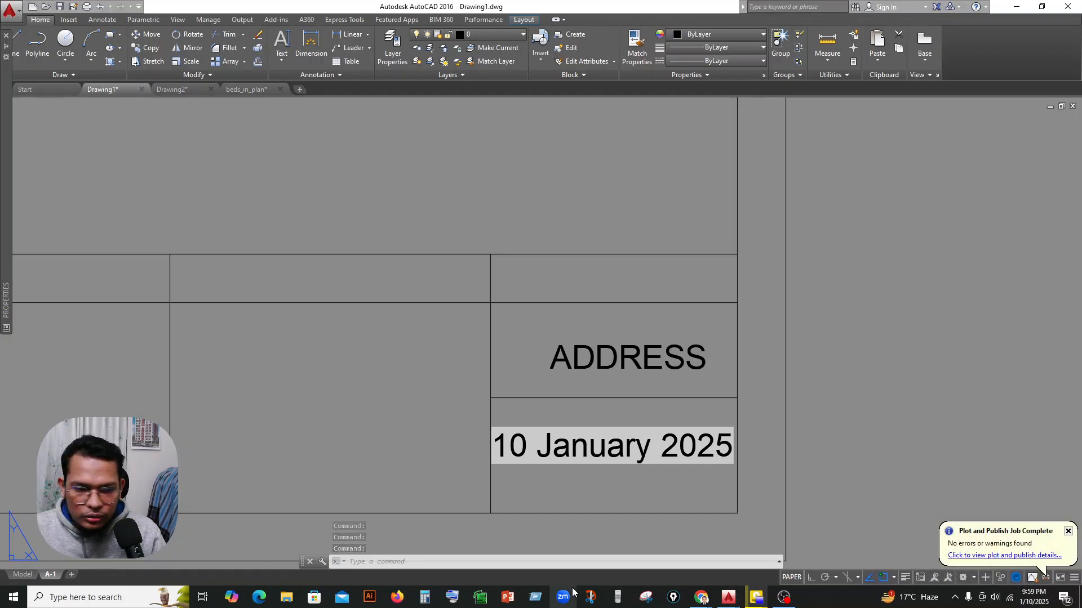
click(102, 597)
text(TIME)
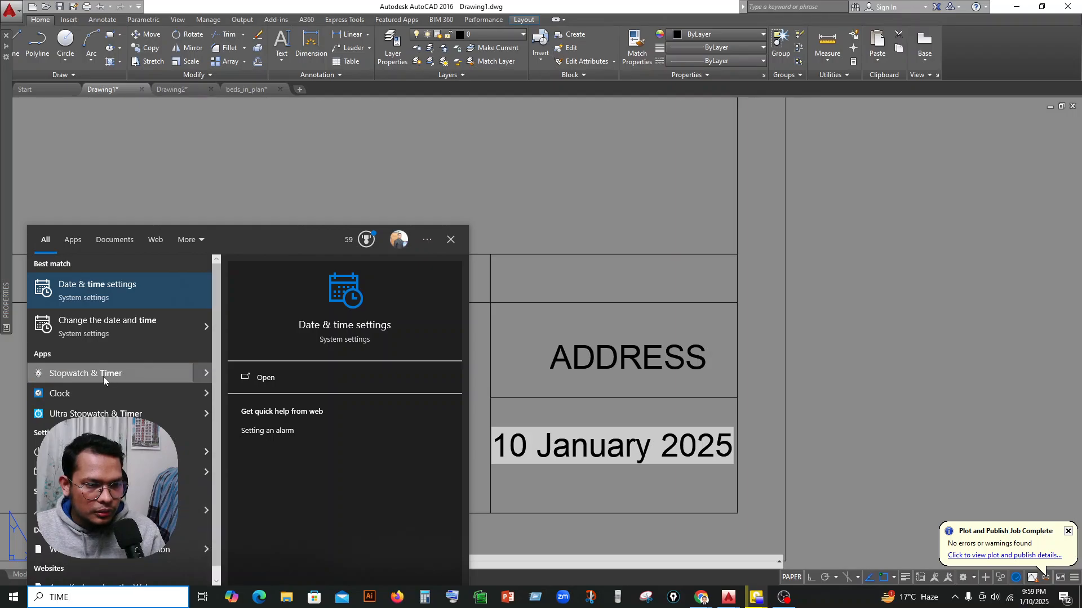
click(134, 296)
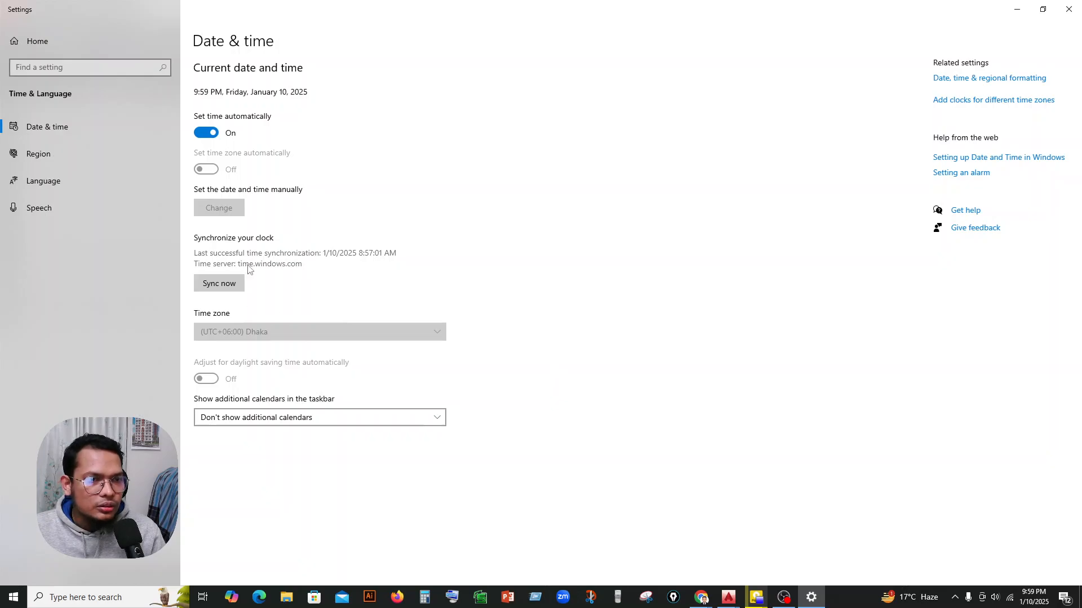
Turn off automatic time setting, manually change the system month to May, and return to the AutoCAD drawing.
click(213, 136)
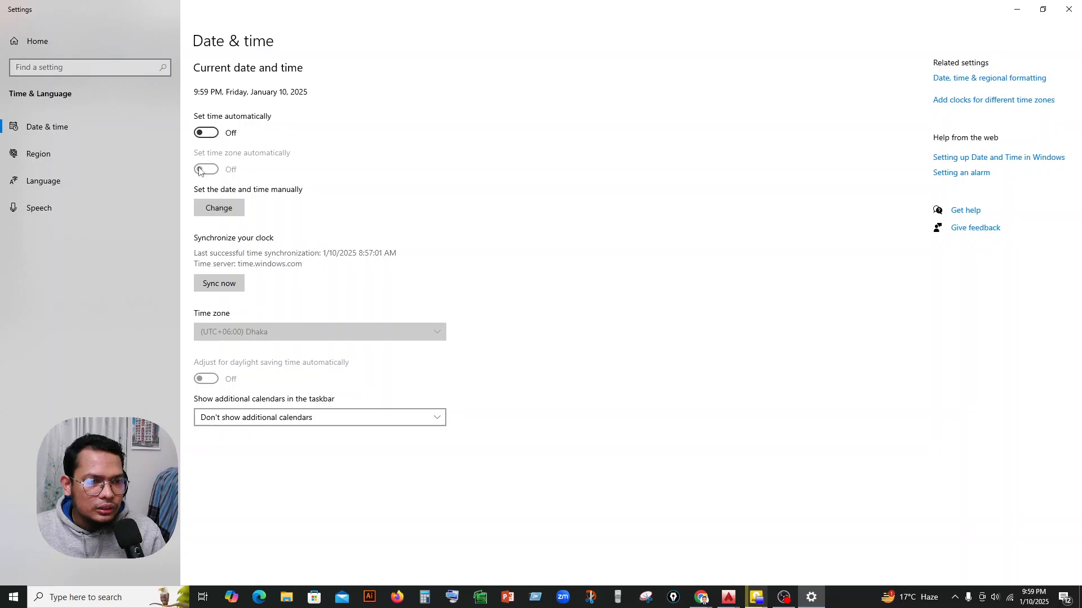
click(205, 134)
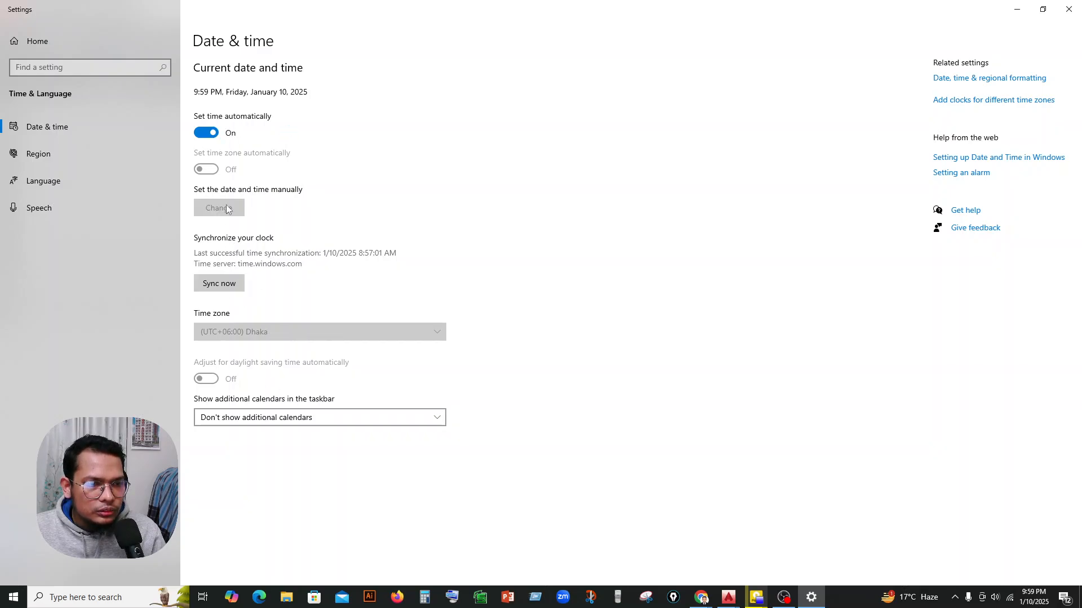
click(211, 135)
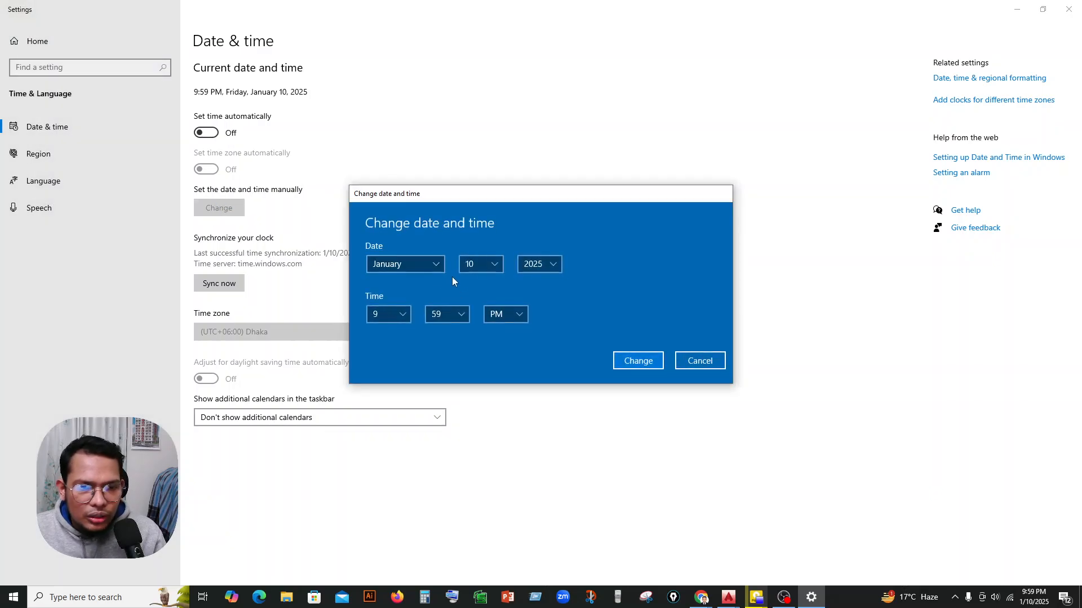
click(437, 265)
click(400, 283)
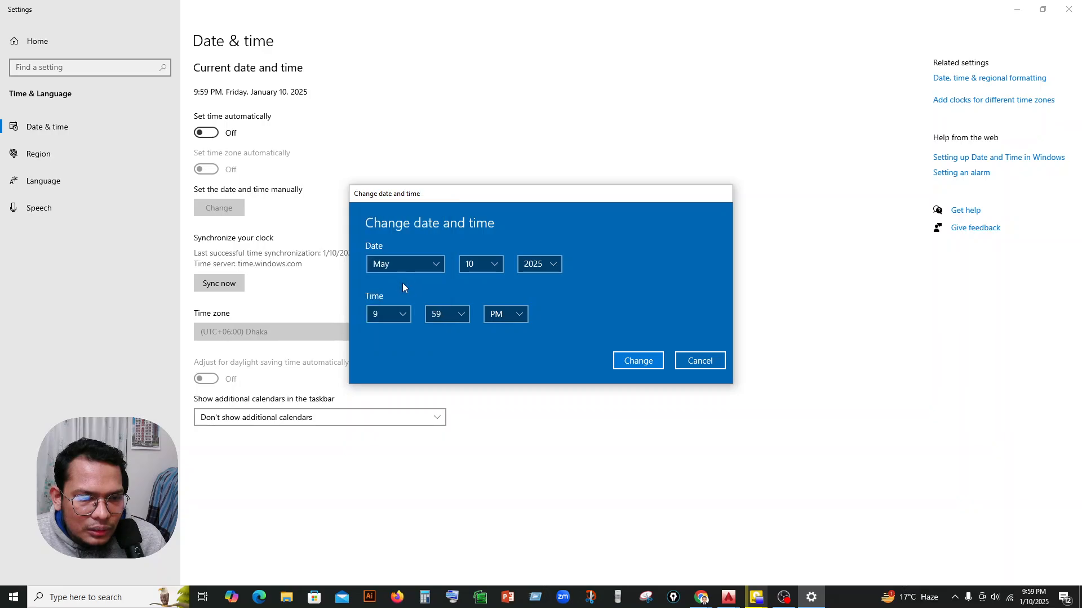
click(646, 357)
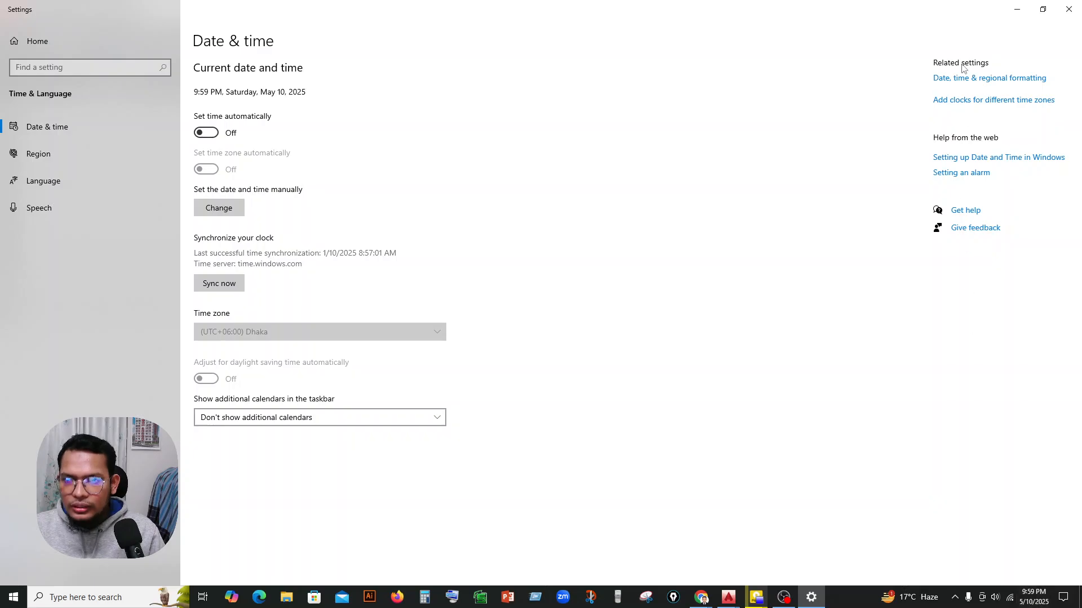
click(1020, 9)
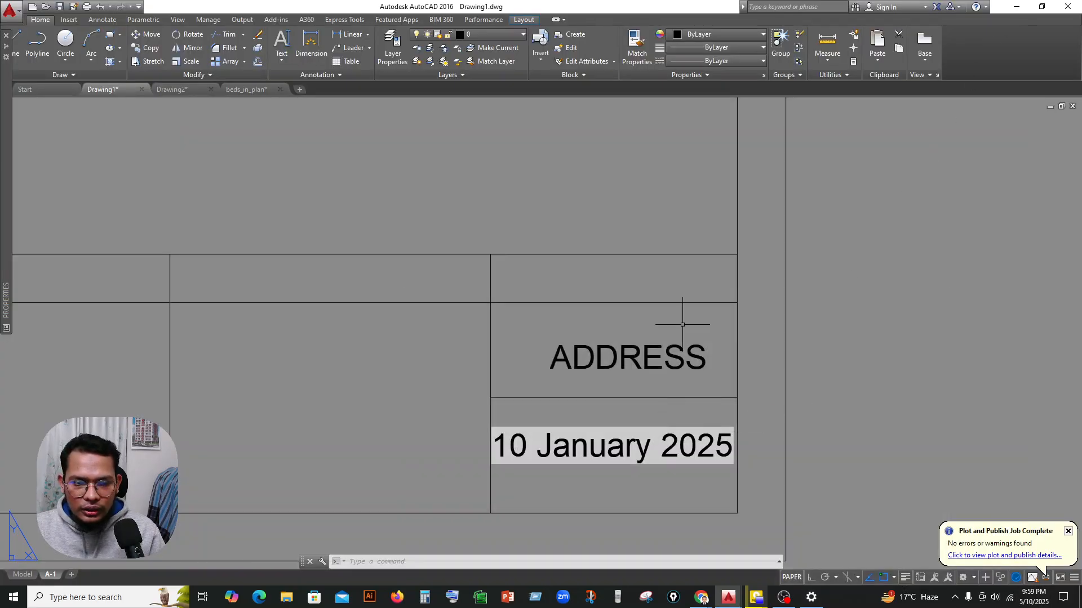
Examine the date field in the title block to see whether it follows the changed system date.
key(Escape)
click(635, 397)
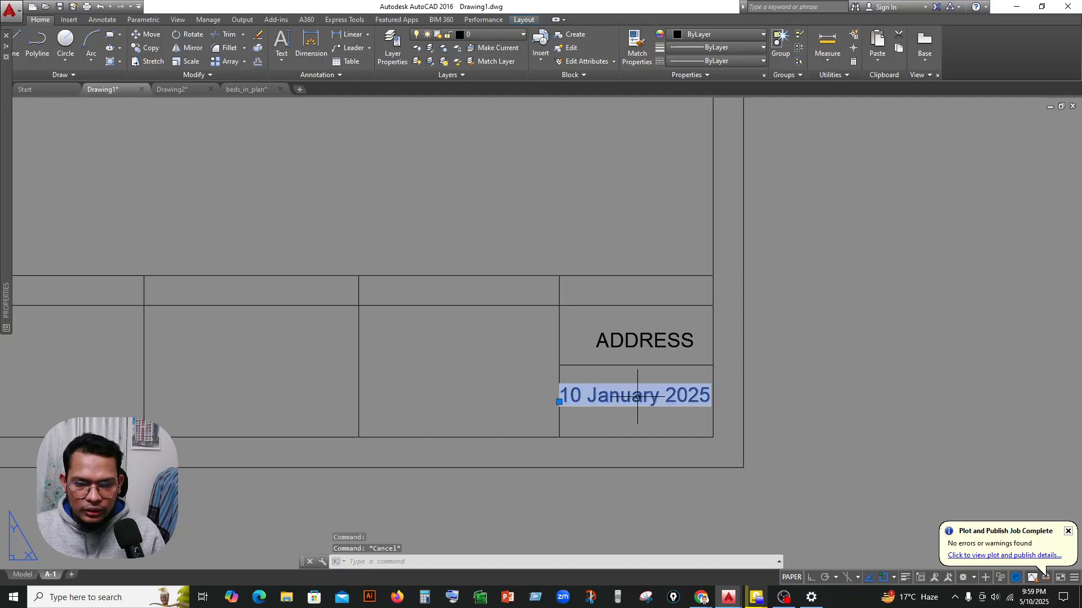
double_click(638, 396)
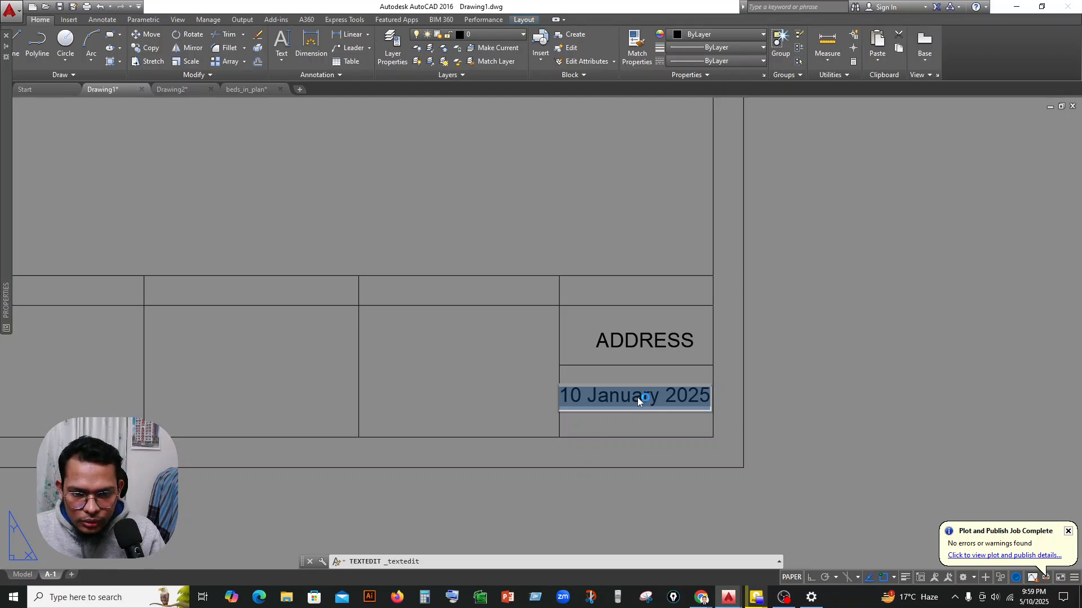
right_click(637, 397)
key(Escape)
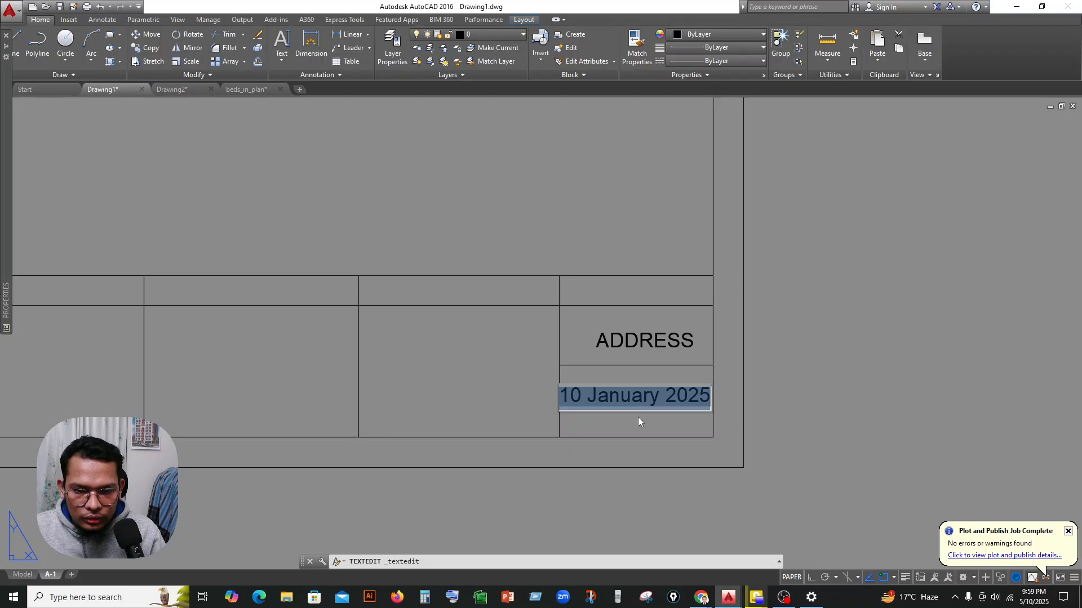
click(638, 416)
scroll(642, 372, down, 2)
scroll(642, 361, up, 2)
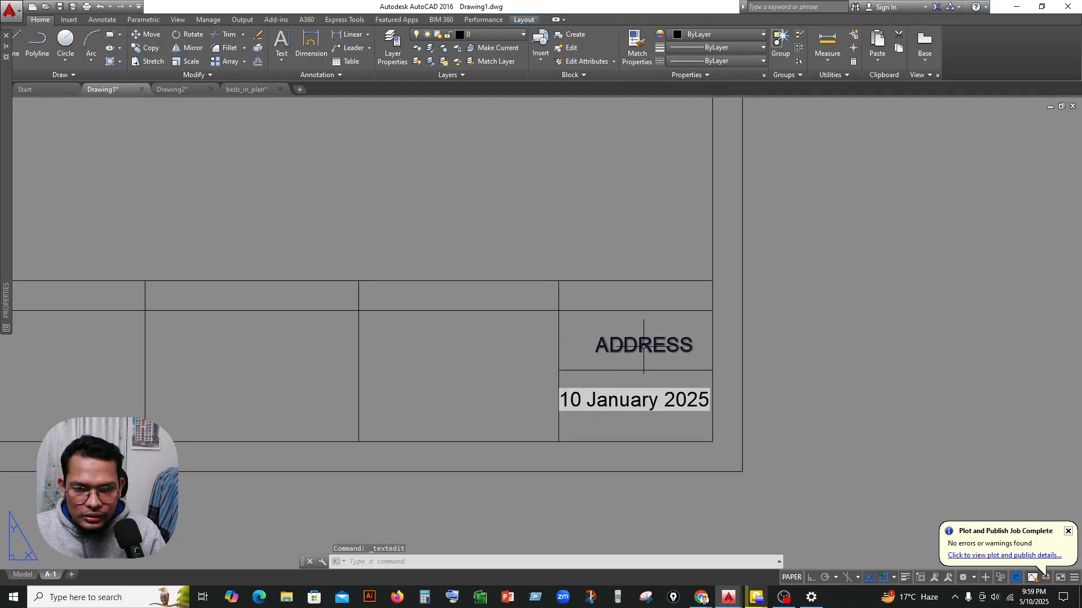
Copy the ADDRESS text from the cell above to just below the date in the last column's bottom cell.
click(644, 345)
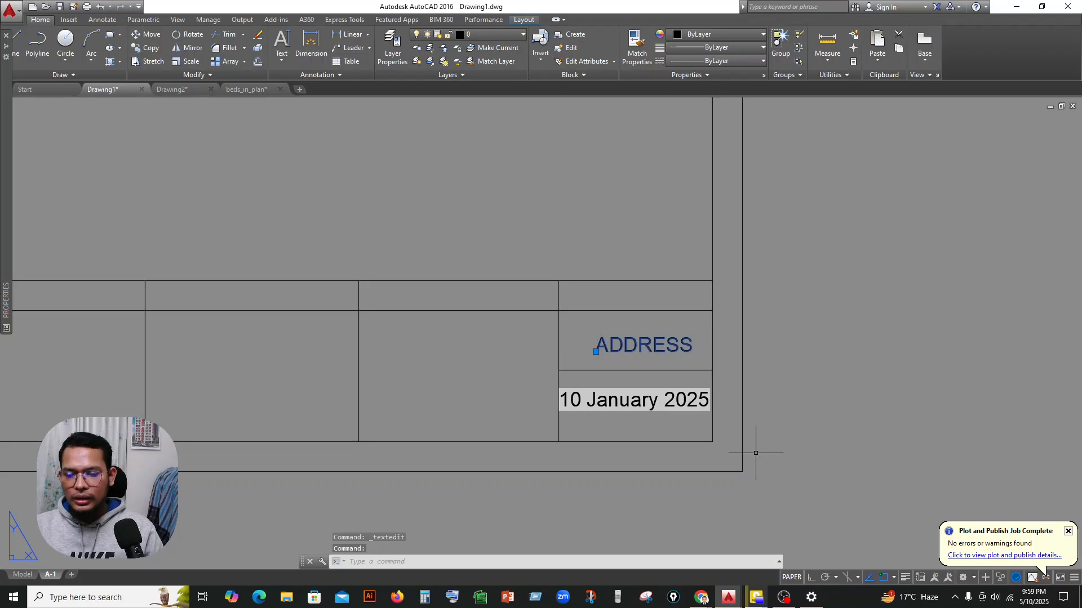
click(1068, 531)
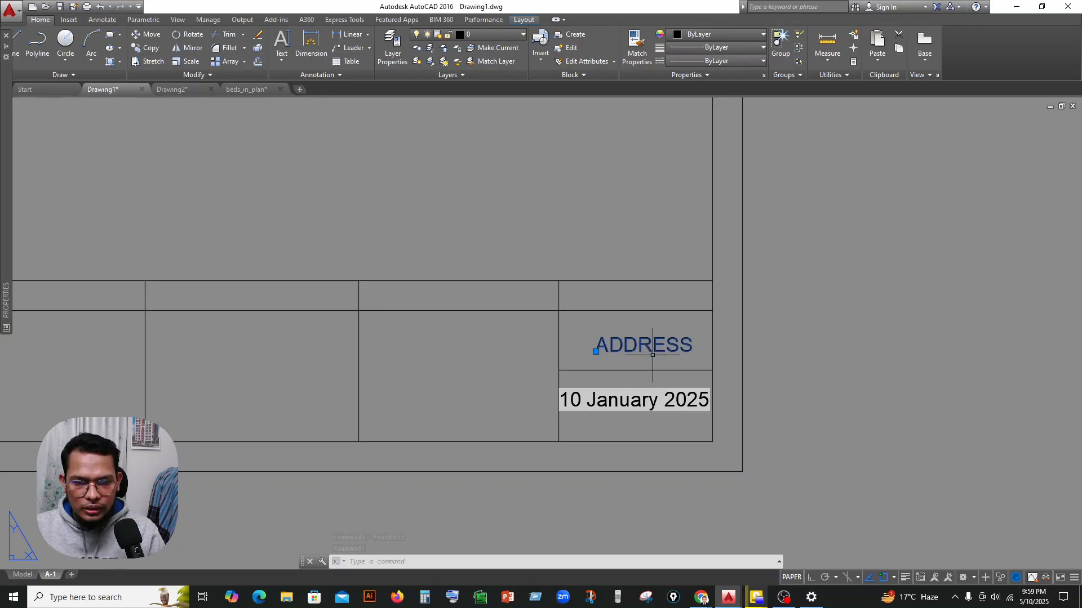
click(148, 48)
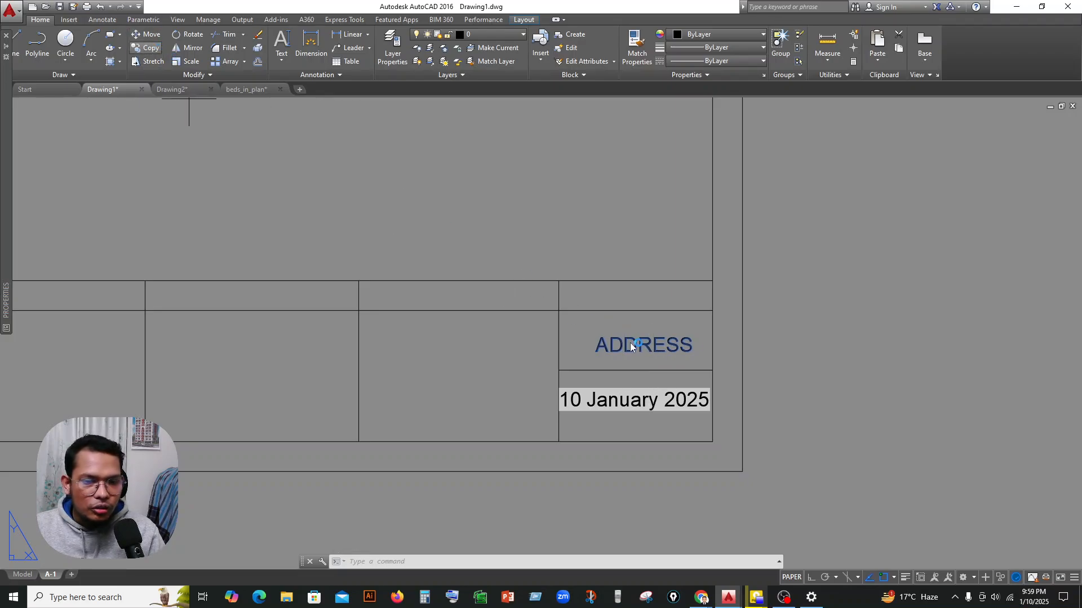
click(596, 354)
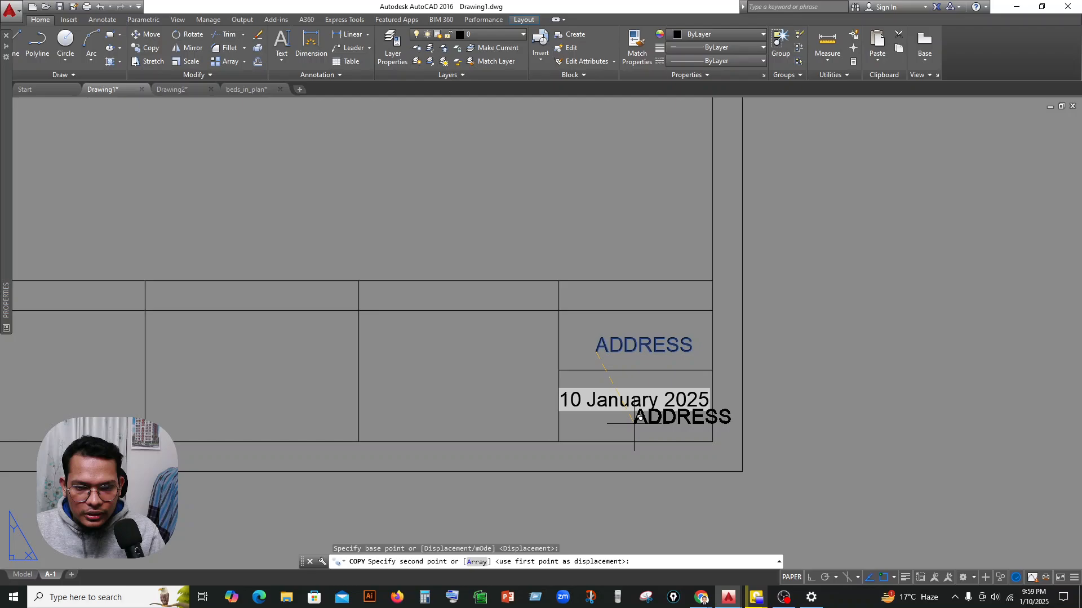
click(596, 431)
key(Escape)
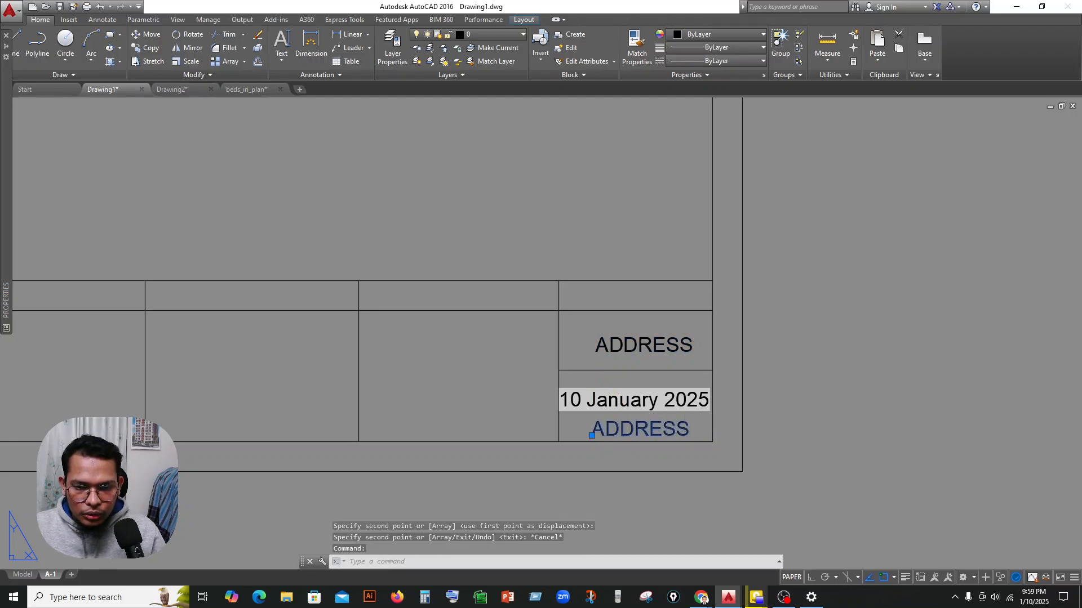
double_click(622, 430)
right_click(622, 429)
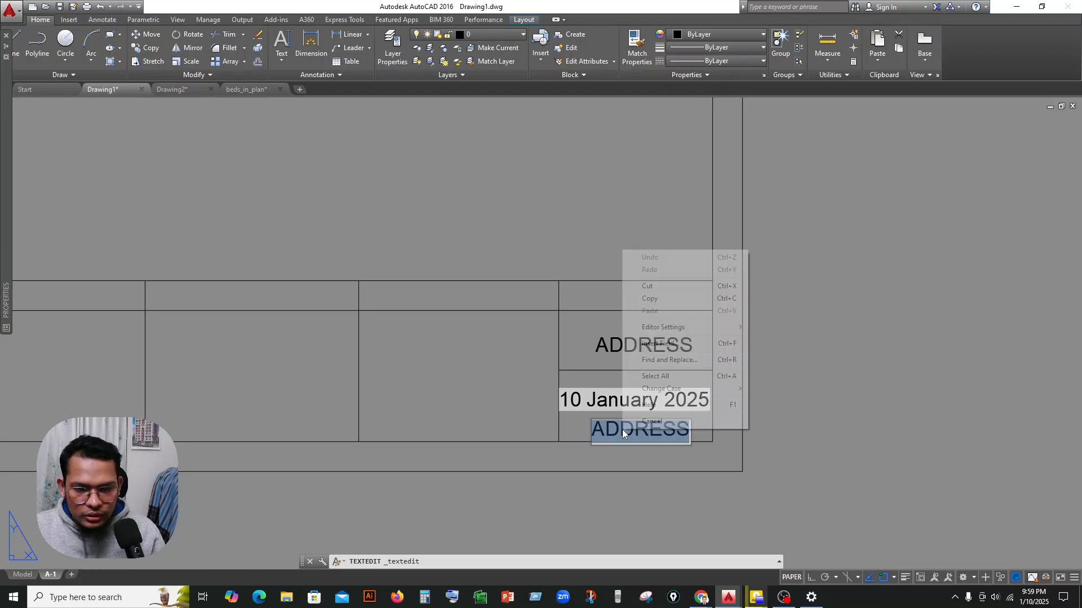
click(654, 345)
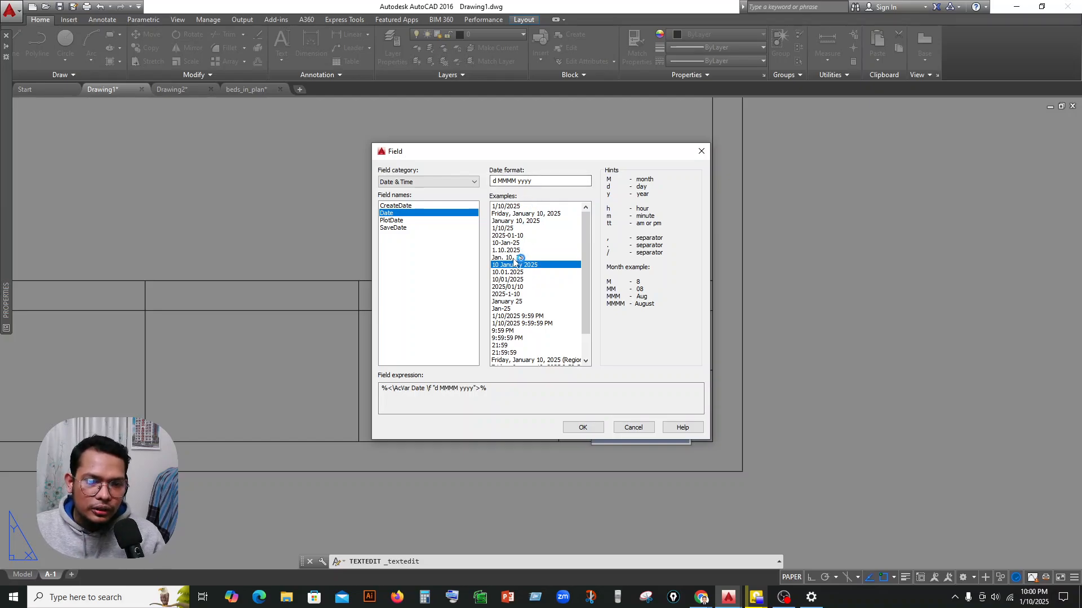
click(580, 429)
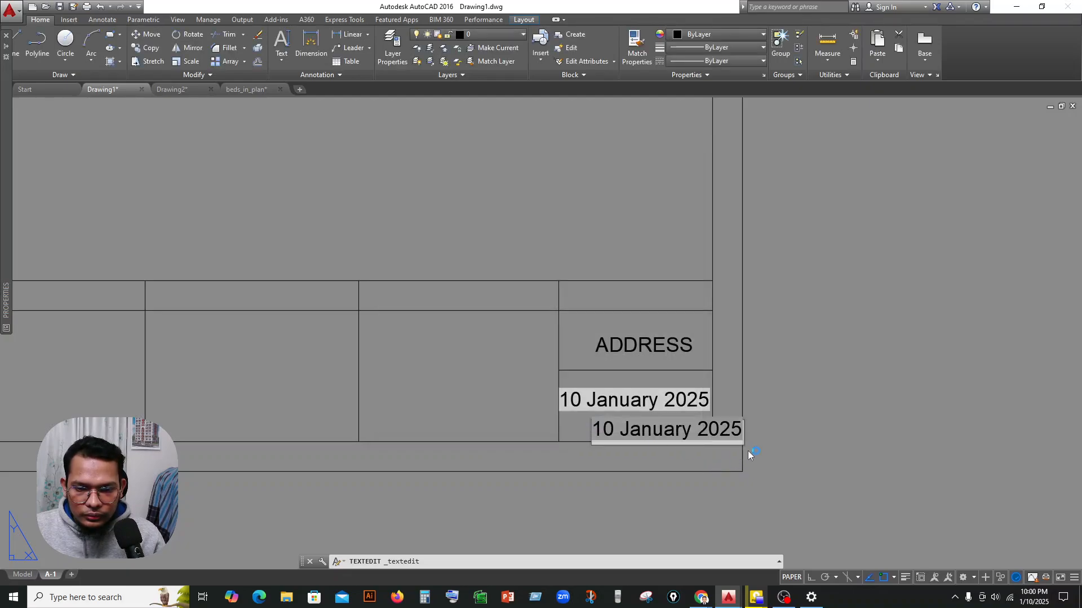
key(ctrl+a)
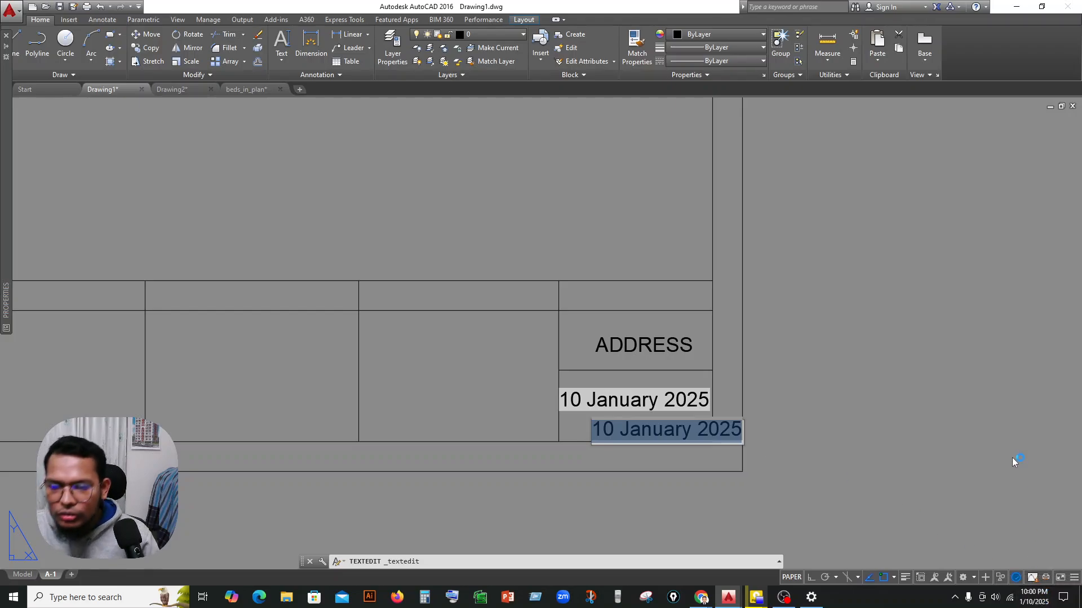
key(Escape)
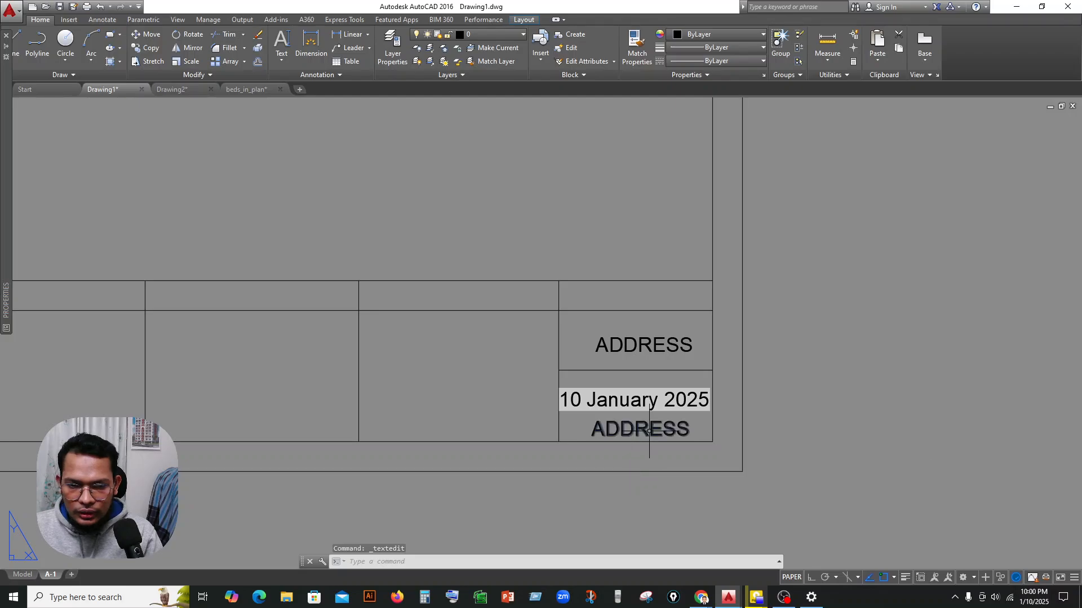
click(1033, 598)
click(1033, 606)
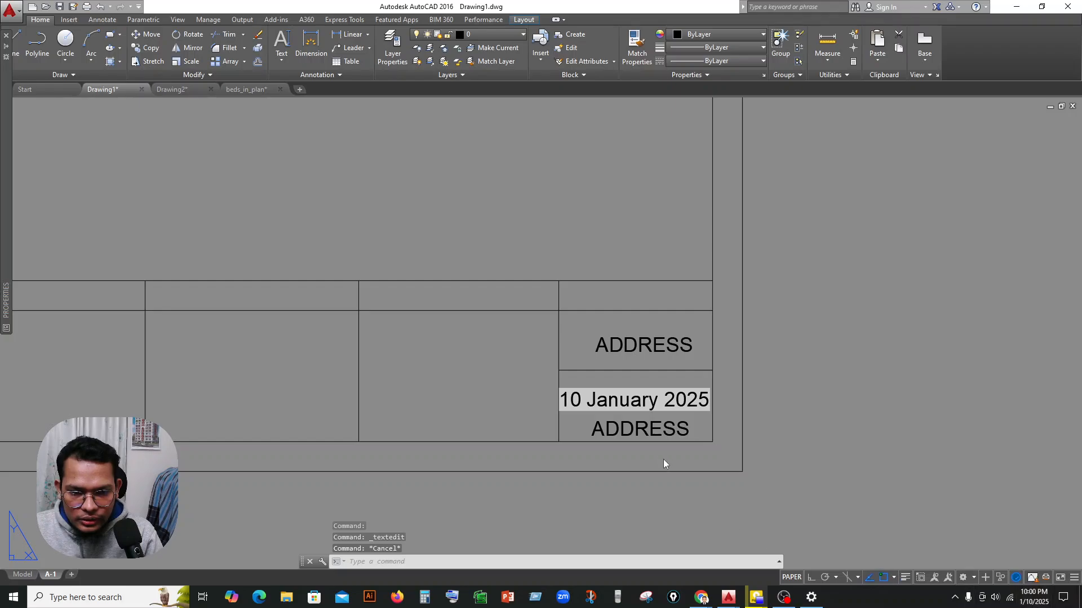
Replace the copied ADDRESS text below the date with a Date field in the d MMMM yyyy format.
click(650, 430)
double_click(663, 430)
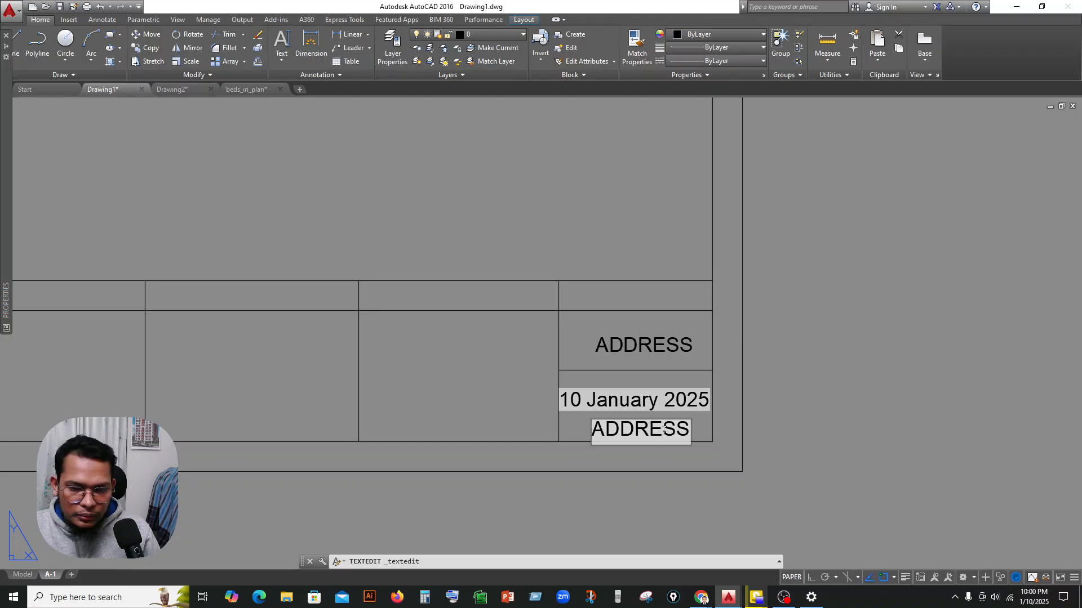
right_click(663, 431)
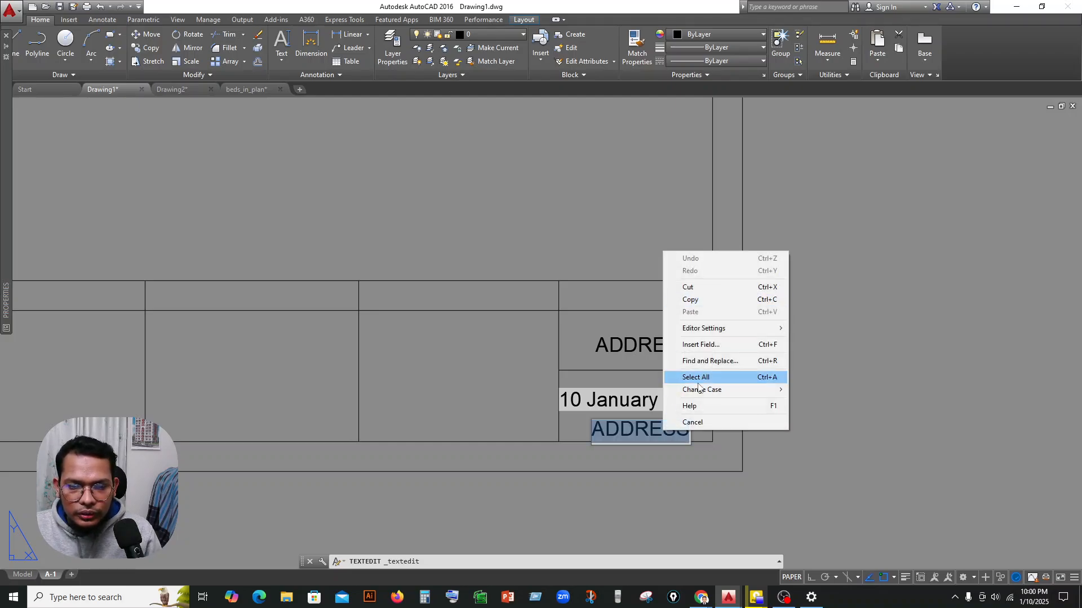
click(699, 344)
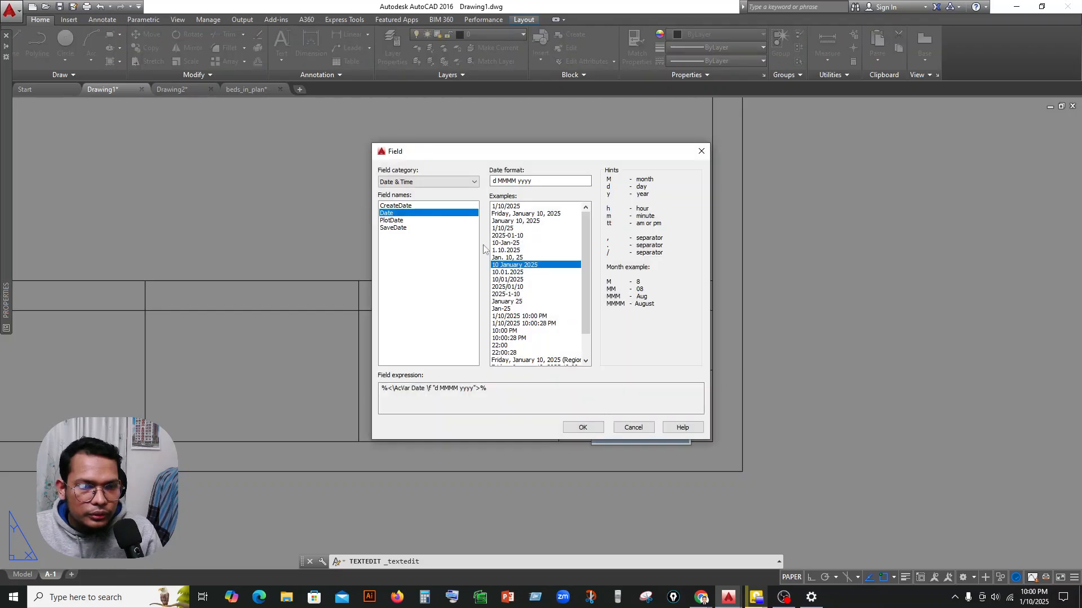
click(582, 427)
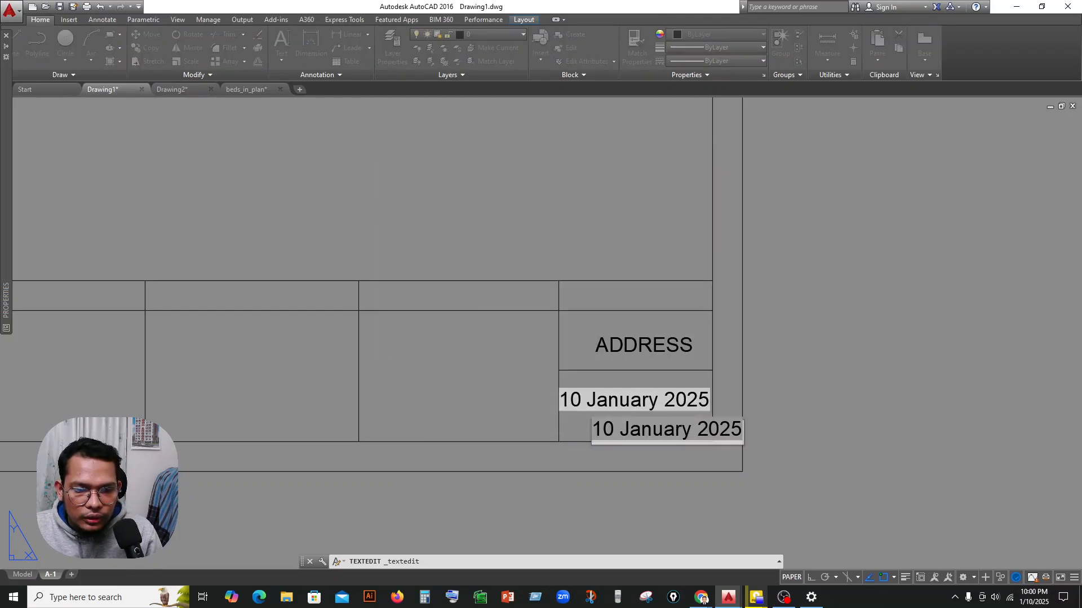
key(Escape)
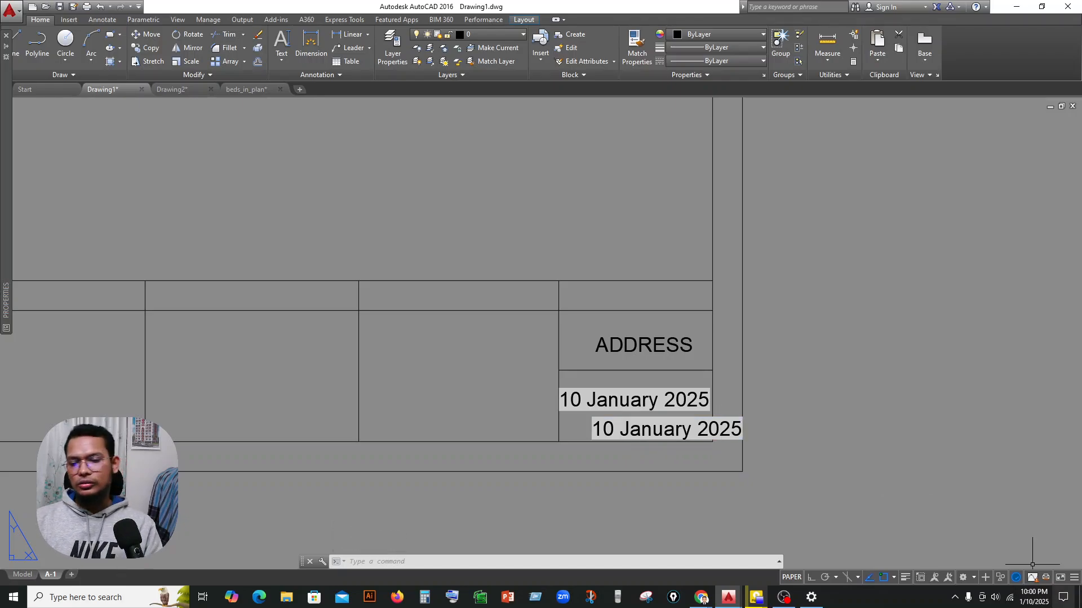
key(Escape)
key(Escape)
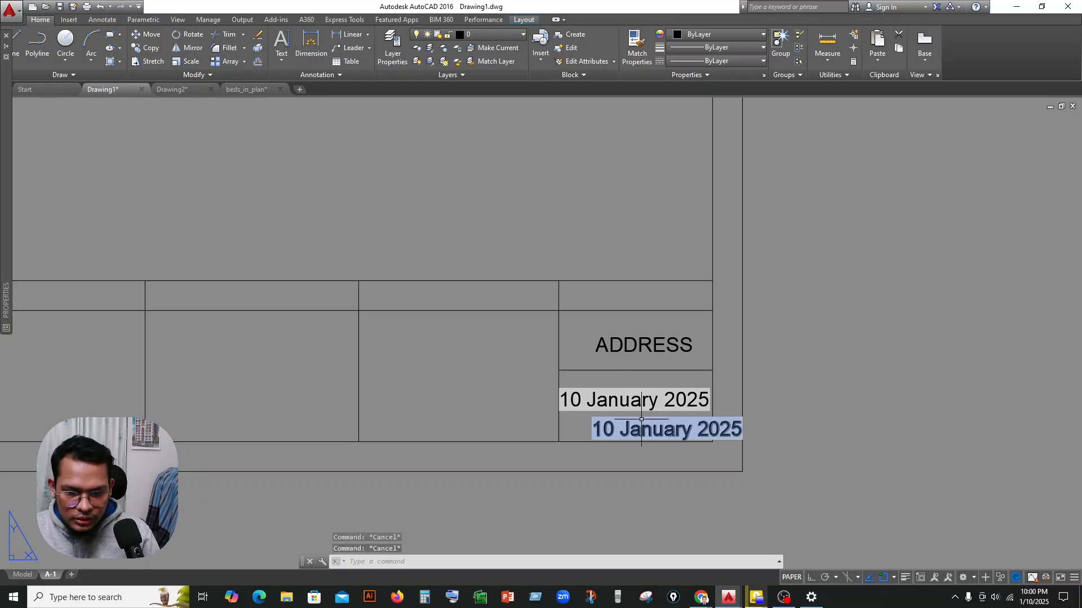
Delete the duplicate date field below the original date in the title block's last column.
click(641, 420)
key(Delete)
scroll(642, 425, down, 1)
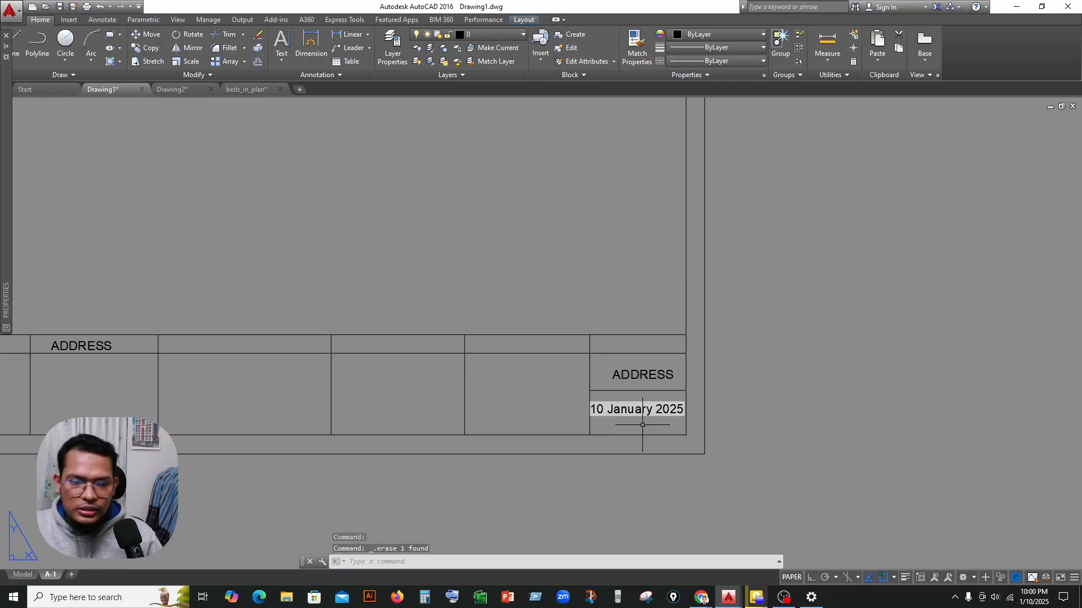
middle_drag(642, 425, 642, 396)
scroll(595, 383, up, 2)
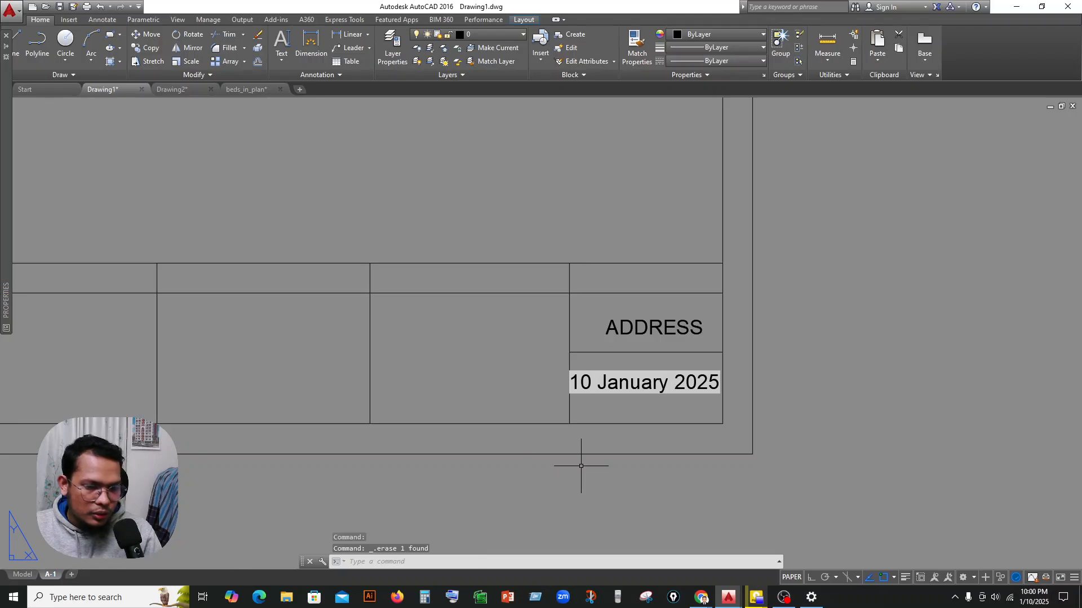
Replace the ADDRESS text in the cell above the date with a SystemVariable field using ctab in Uppercase format.
click(644, 327)
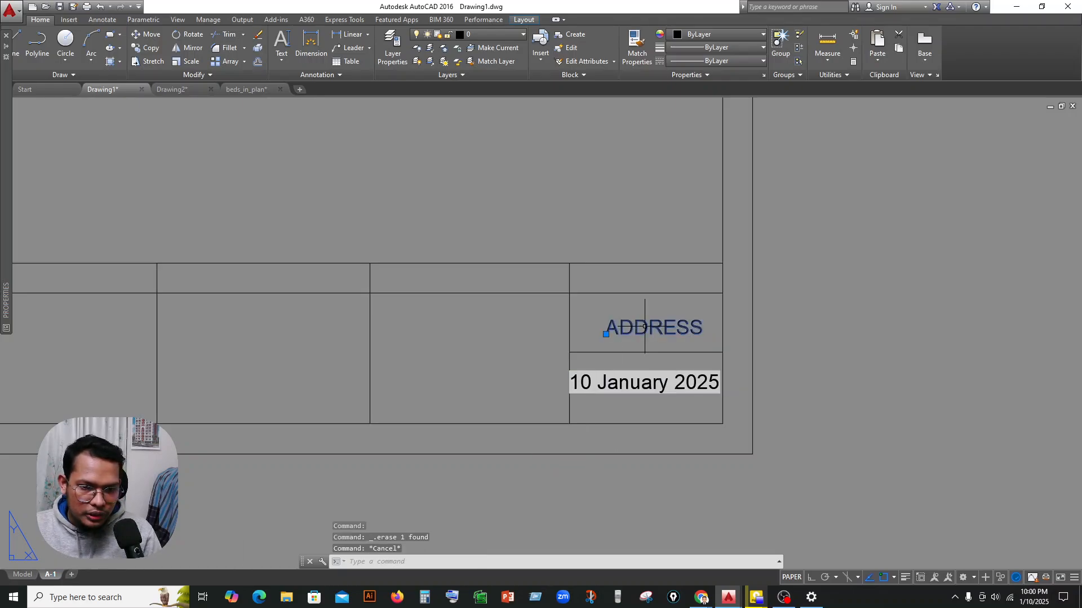
key(Escape)
double_click(645, 327)
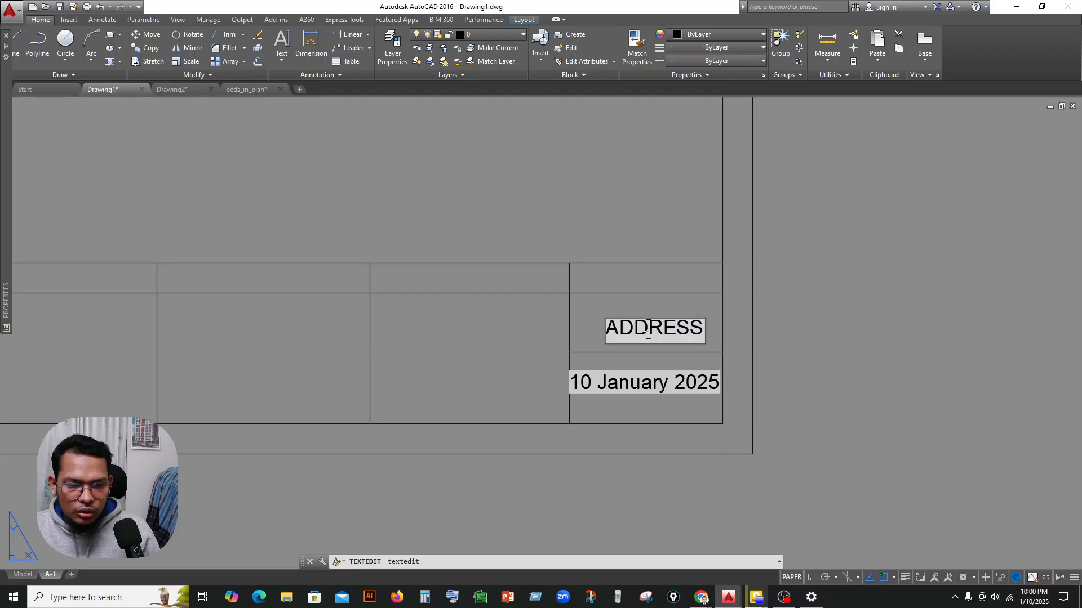
right_click(645, 326)
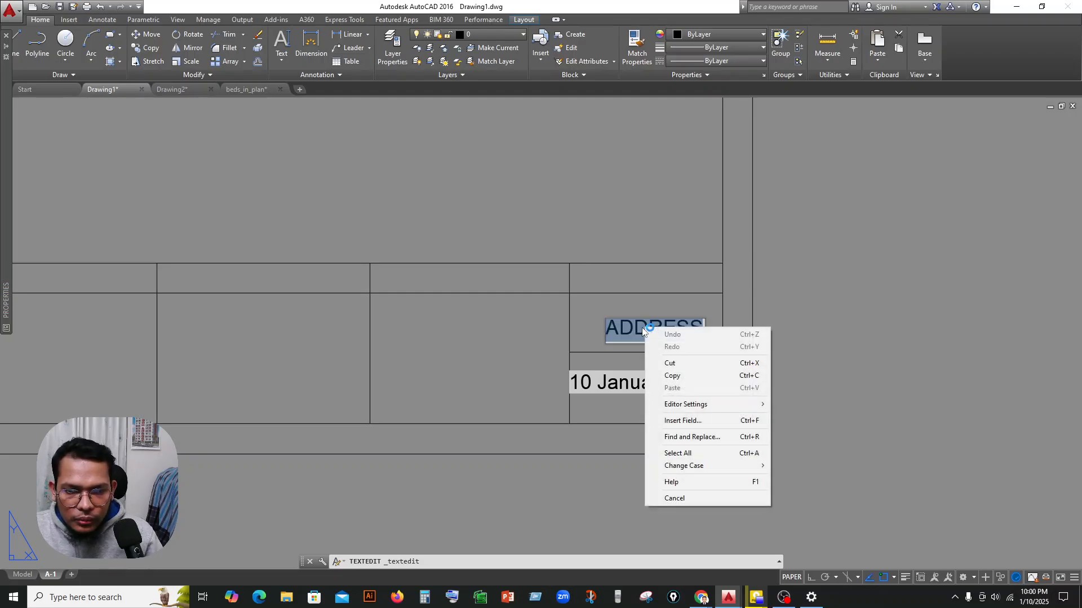
right_click(627, 324)
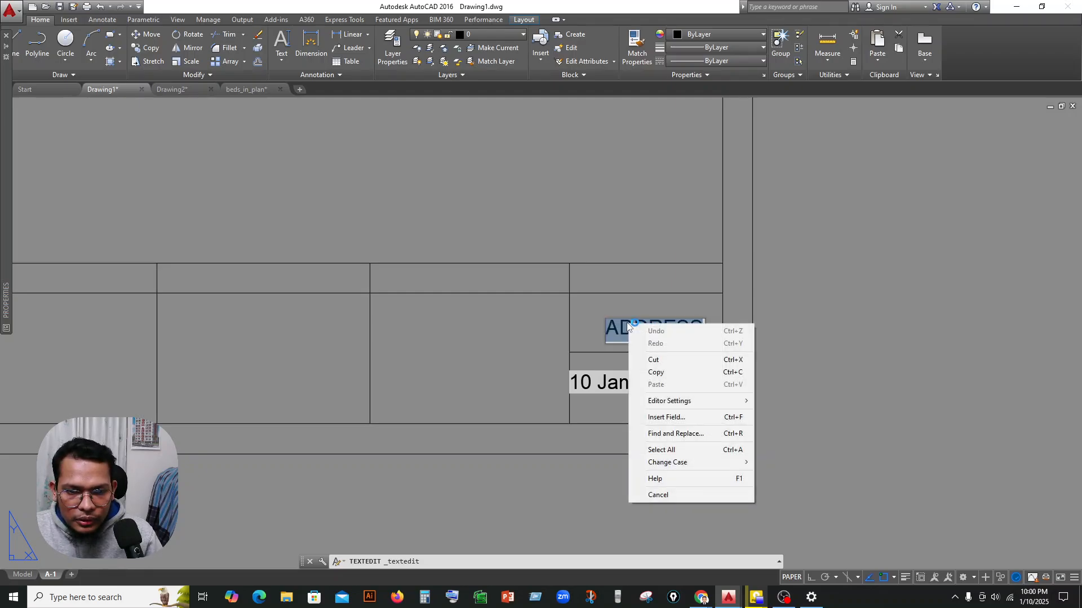
click(662, 422)
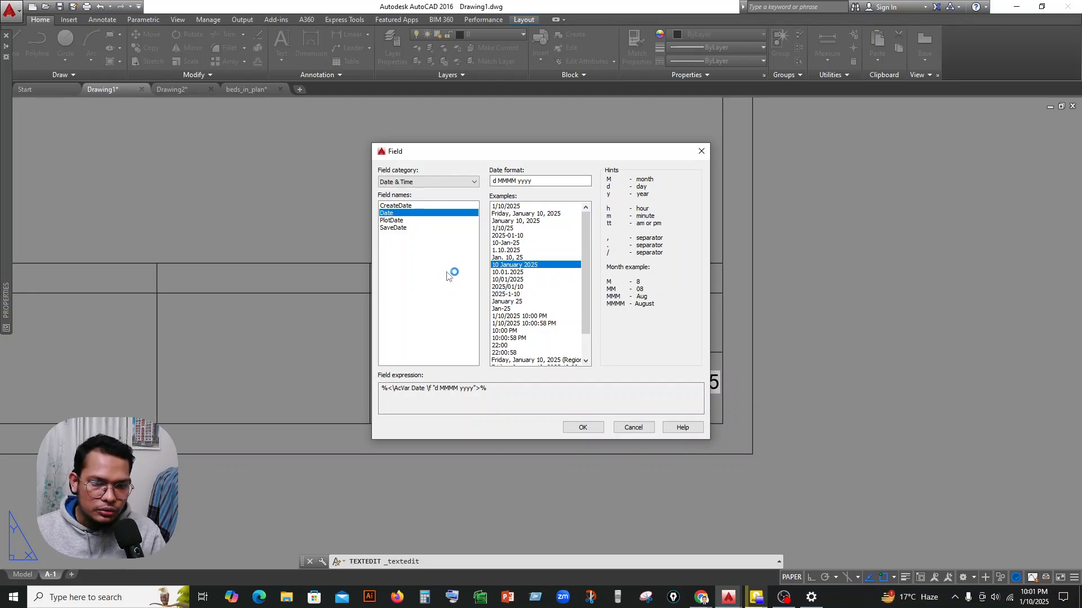
click(428, 182)
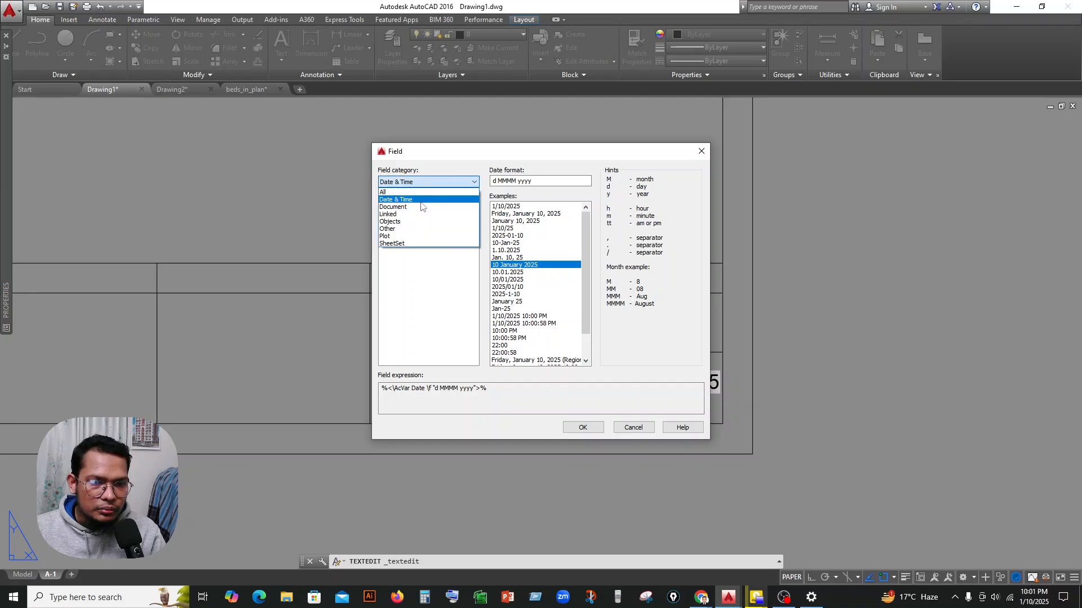
click(409, 229)
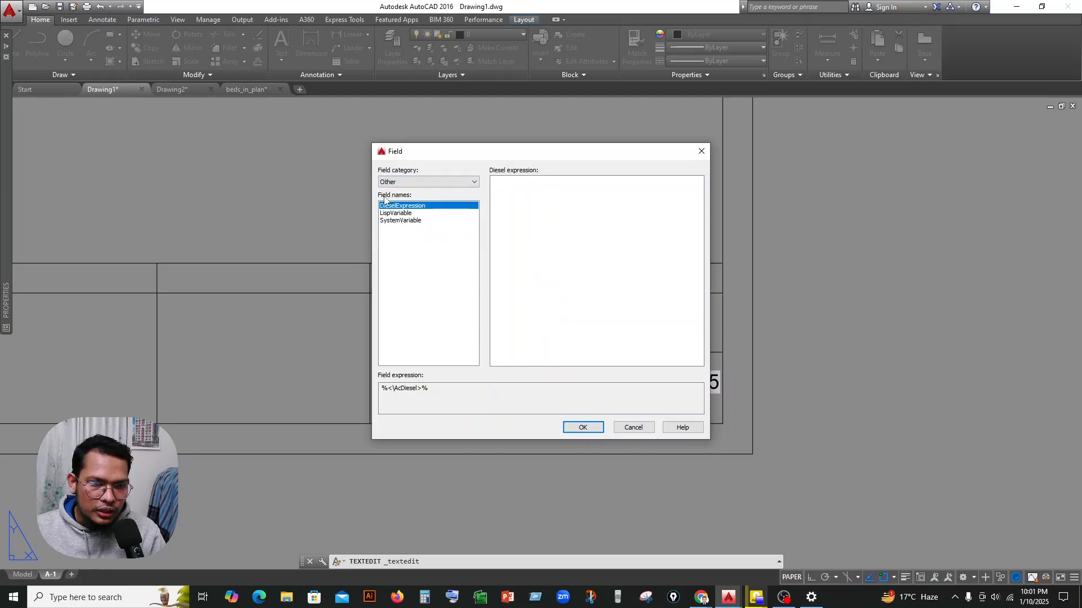
click(403, 221)
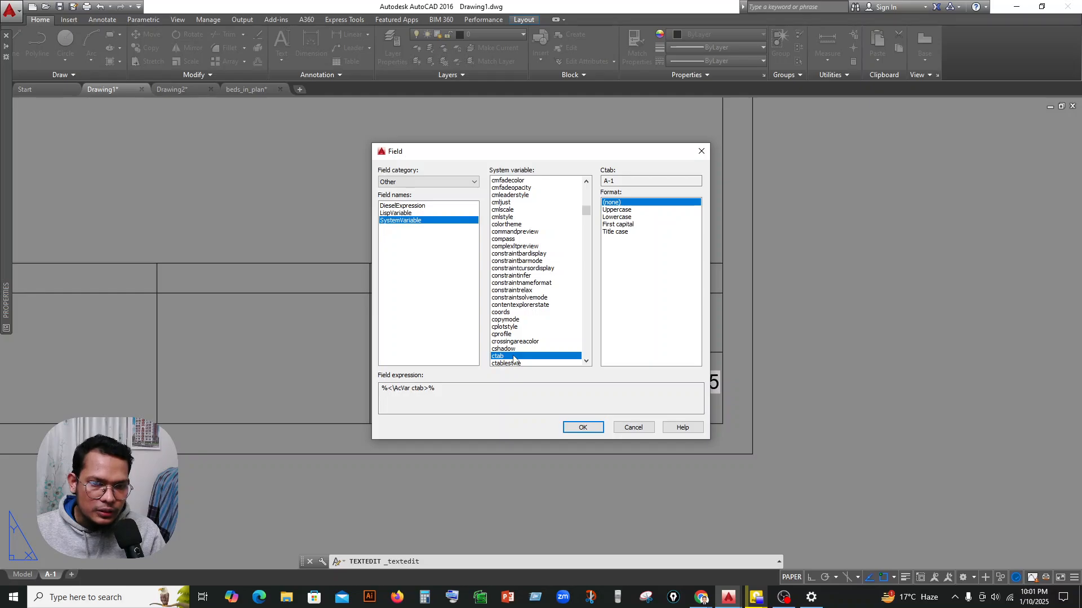
click(626, 211)
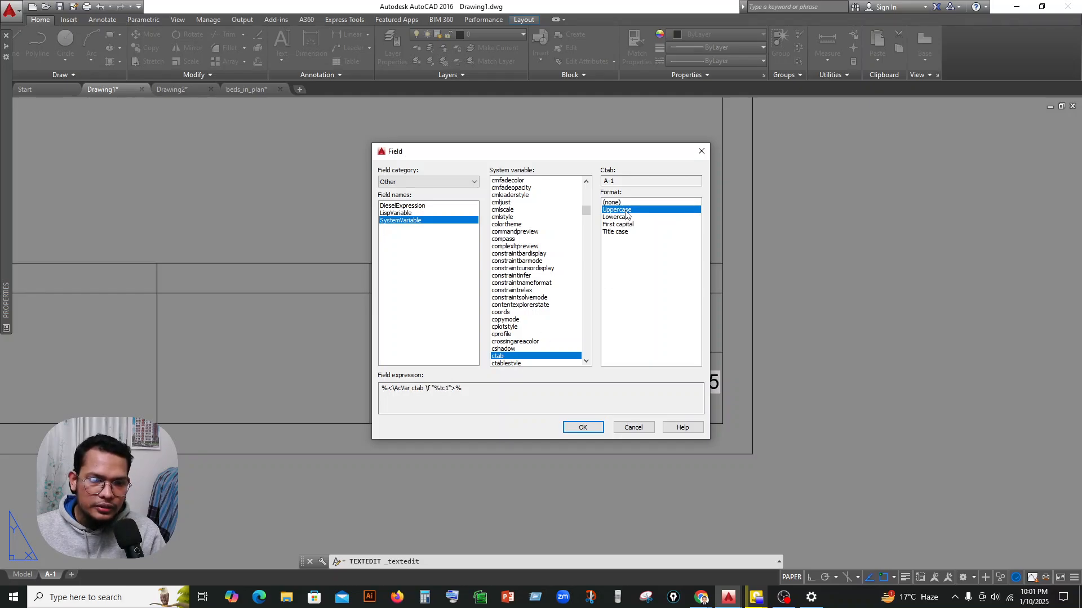
click(590, 428)
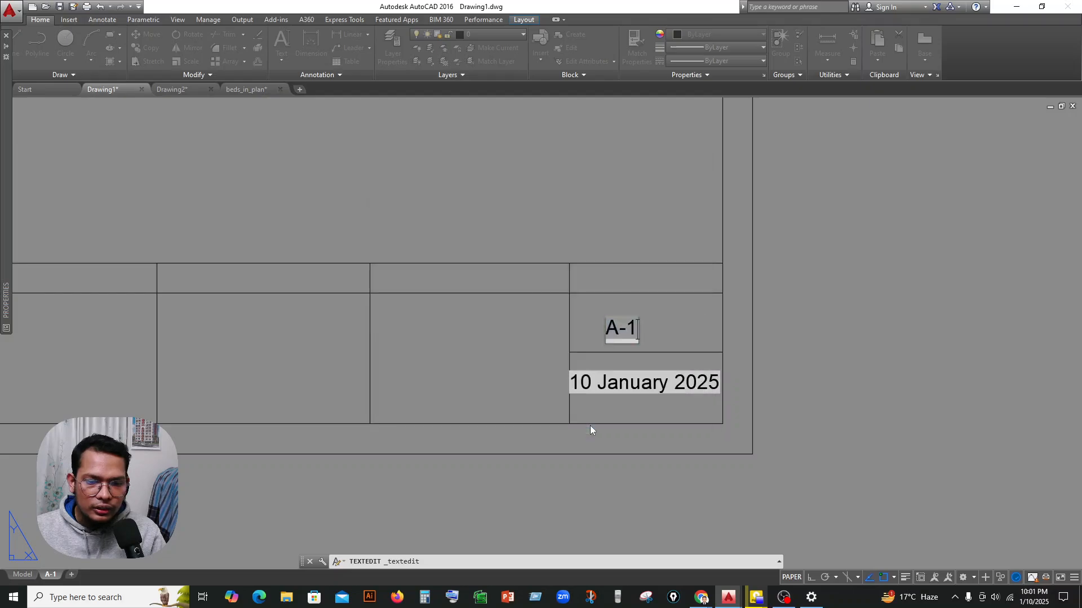
click(657, 328)
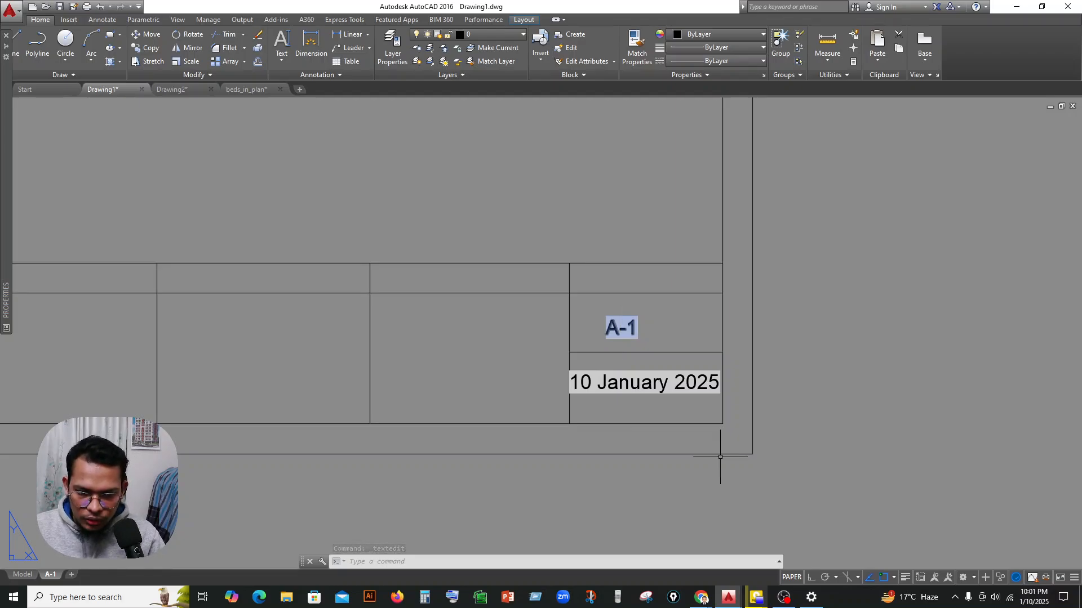
Switch to the browser to check the Google Meet call, and return to the AutoCAD drawing.
mouse_move(701, 597)
click(671, 579)
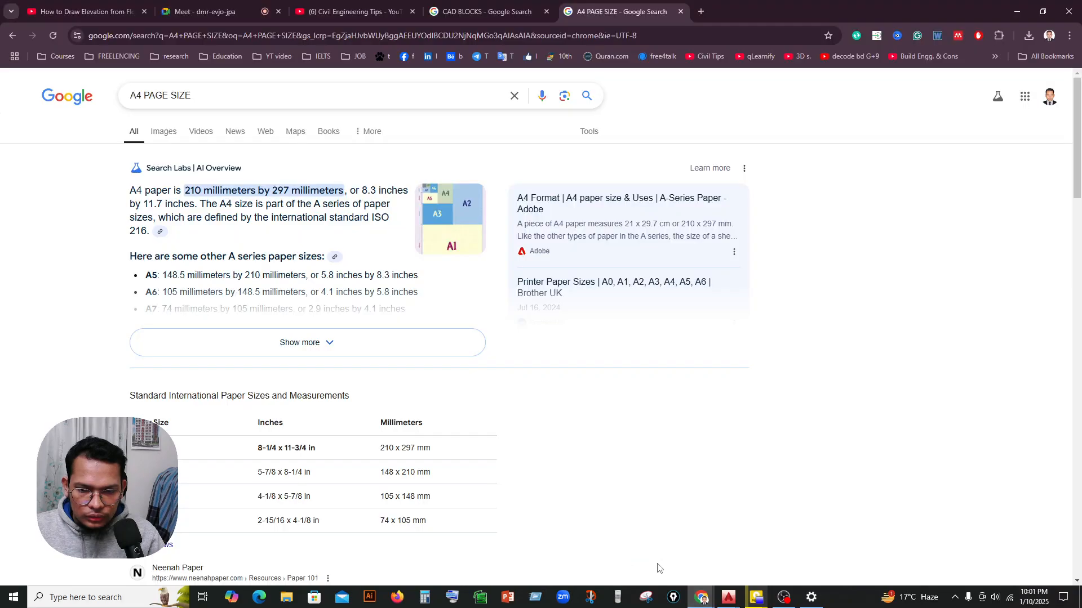
click(224, 14)
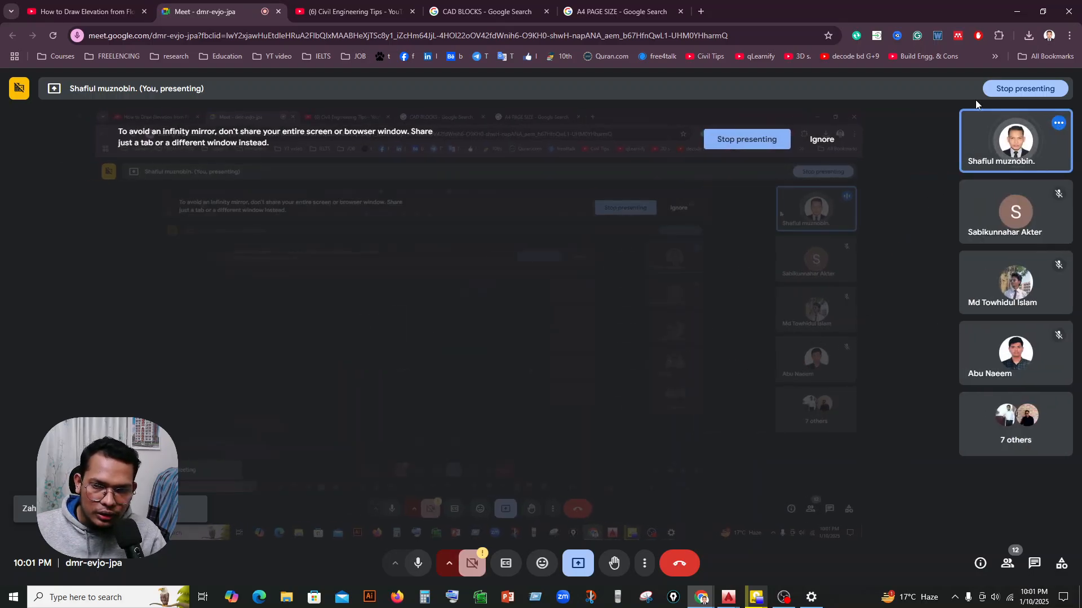
click(1011, 11)
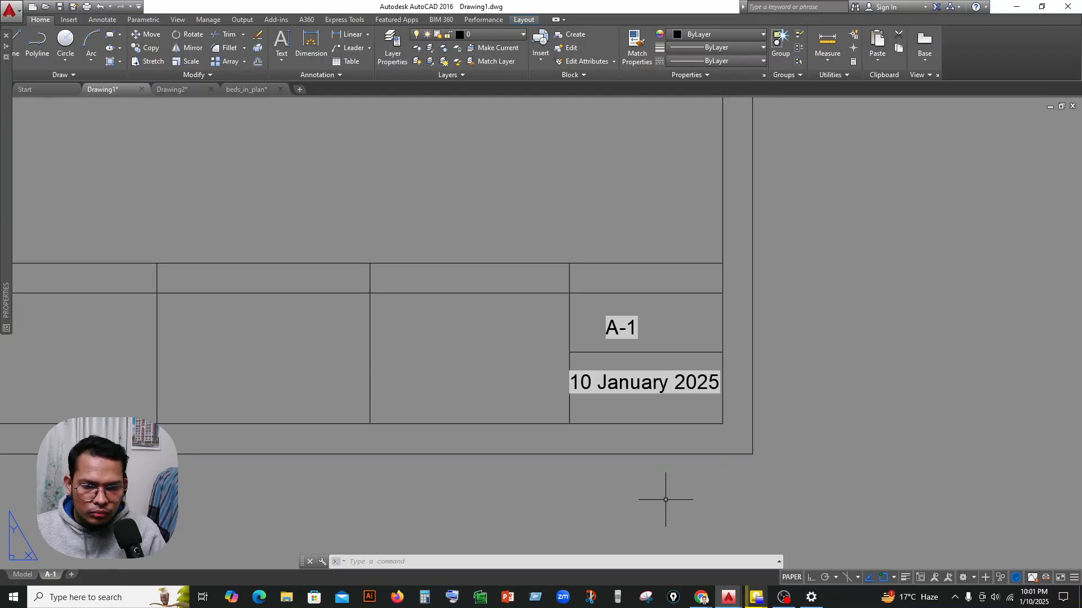
middle_drag(648, 496, 797, 489)
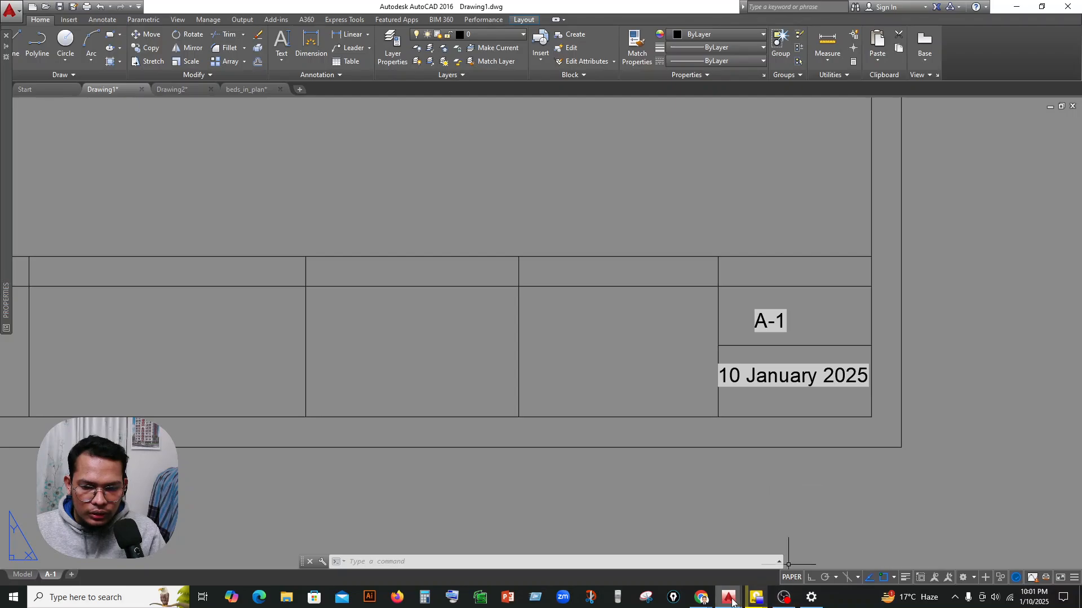
mouse_move(701, 598)
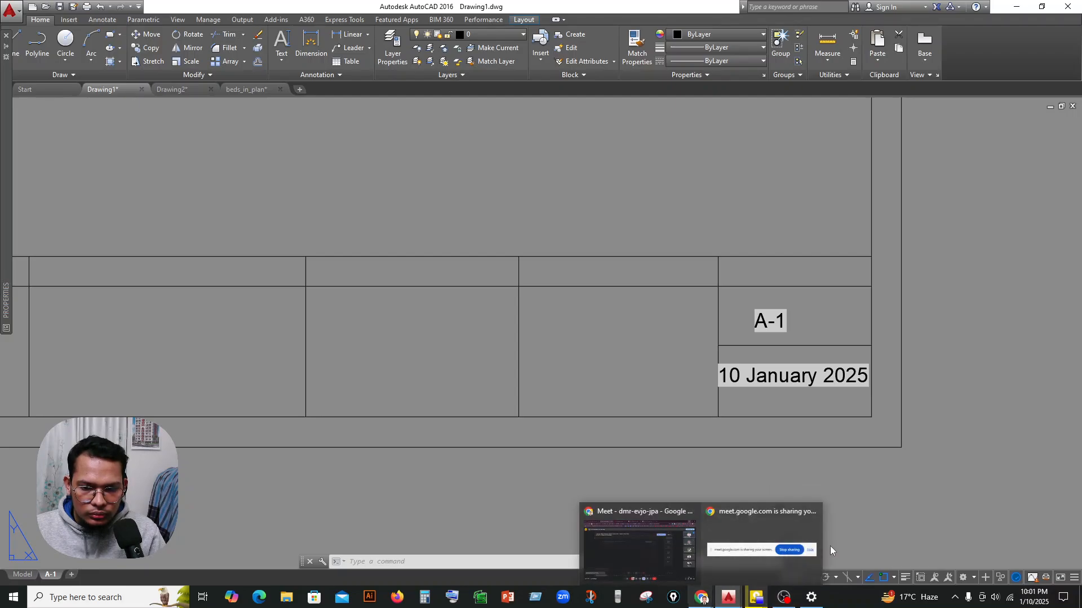